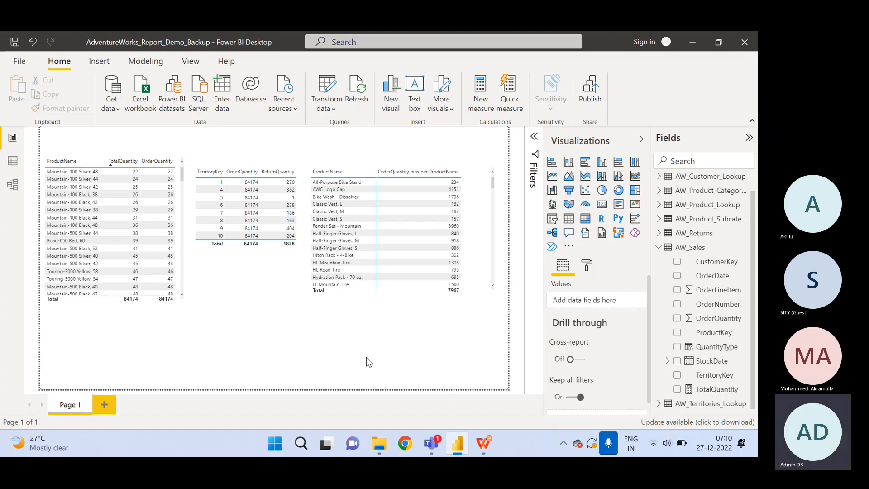
Switch to the Class_PPT presentation in WPS Office and review the logical and text functions on slide 15, including AND and concatenate.
{"action": "left_click", "coordinate": [481, 446]}
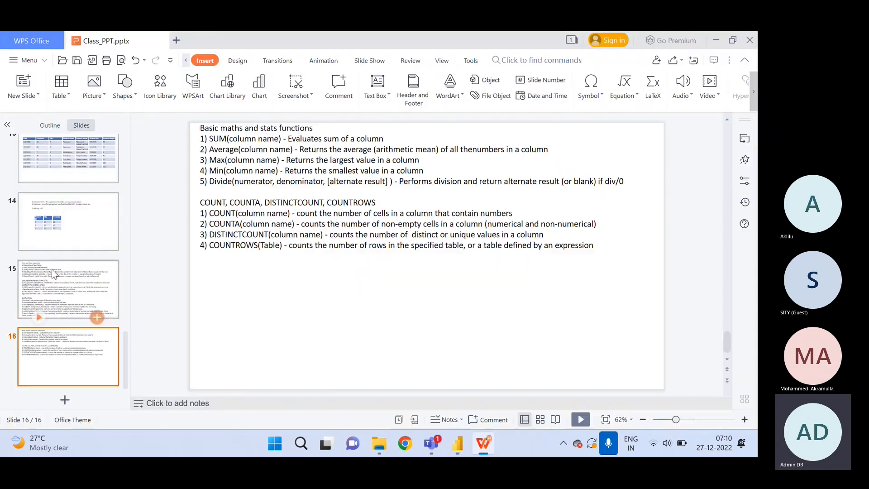
{"action": "left_click", "coordinate": [86, 302]}
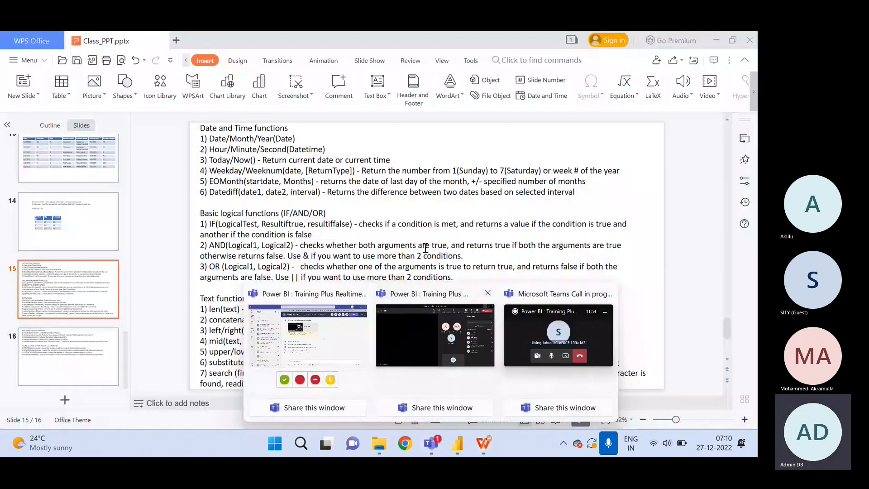
{"action": "left_click", "coordinate": [426, 247]}
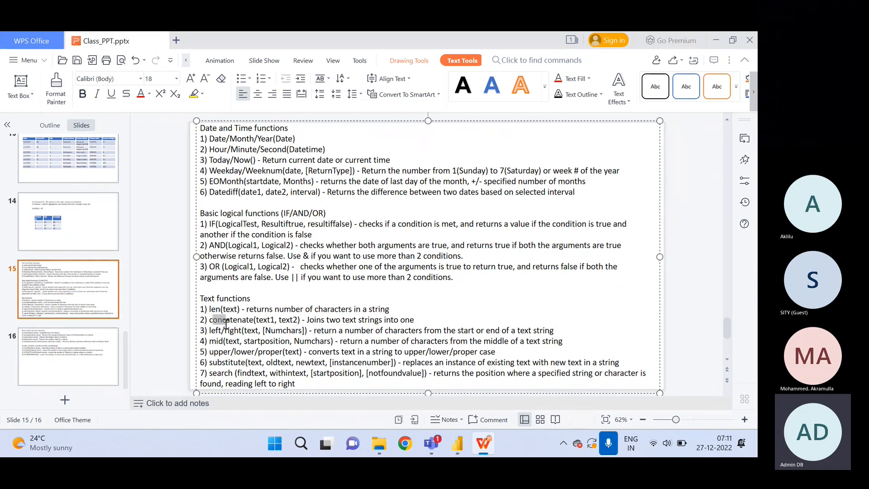
{"action": "left_click_drag", "start_coordinate": [210, 320], "coordinate": [268, 320]}
{"action": "left_click", "coordinate": [256, 260]}
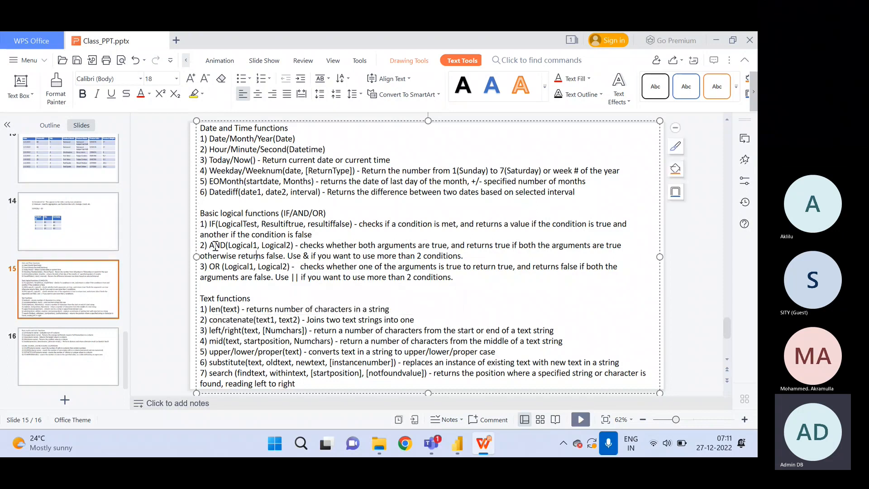
{"action": "left_click_drag", "start_coordinate": [214, 245], "coordinate": [272, 245]}
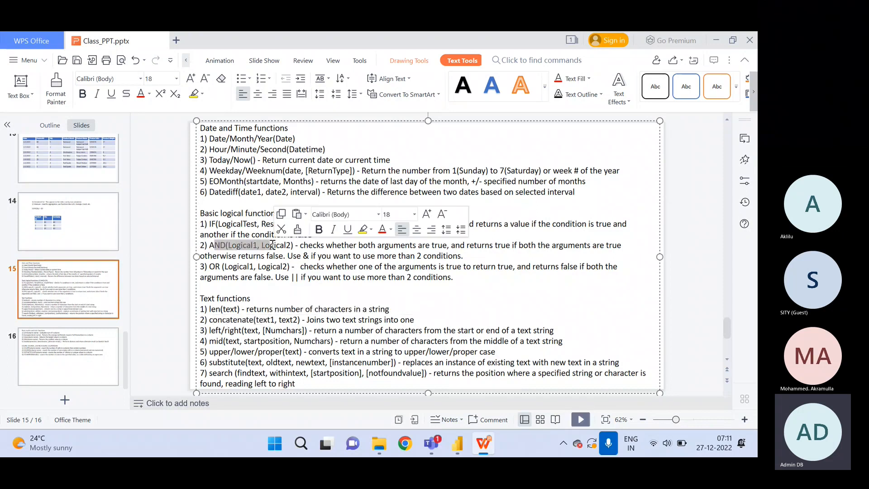
{"action": "left_click", "coordinate": [287, 265]}
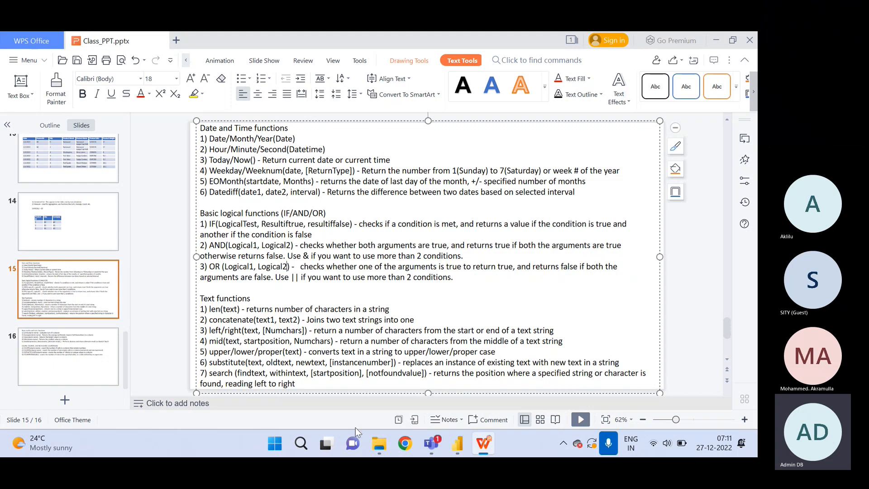
Switch to Power BI Desktop, examine the Parent column's formula in the AW_Customer_Lookup table data, and return to the Class_PPT slides.
{"action": "left_click", "coordinate": [459, 444]}
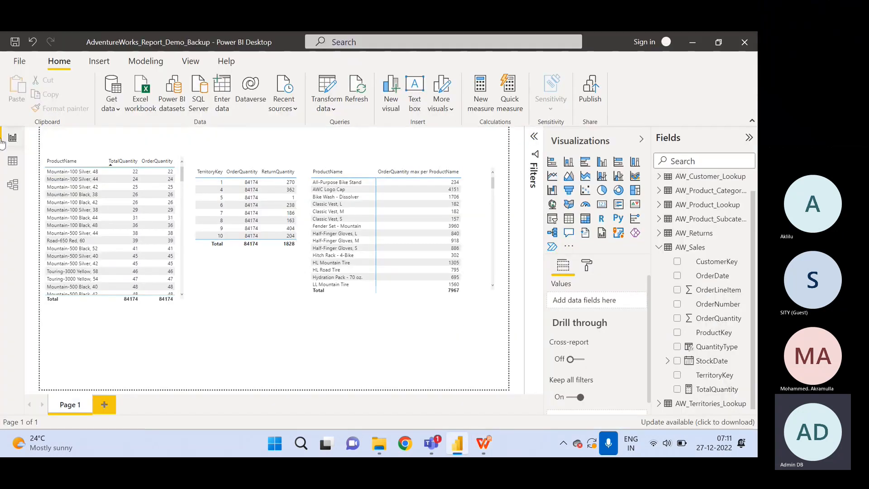
{"action": "left_click", "coordinate": [13, 162]}
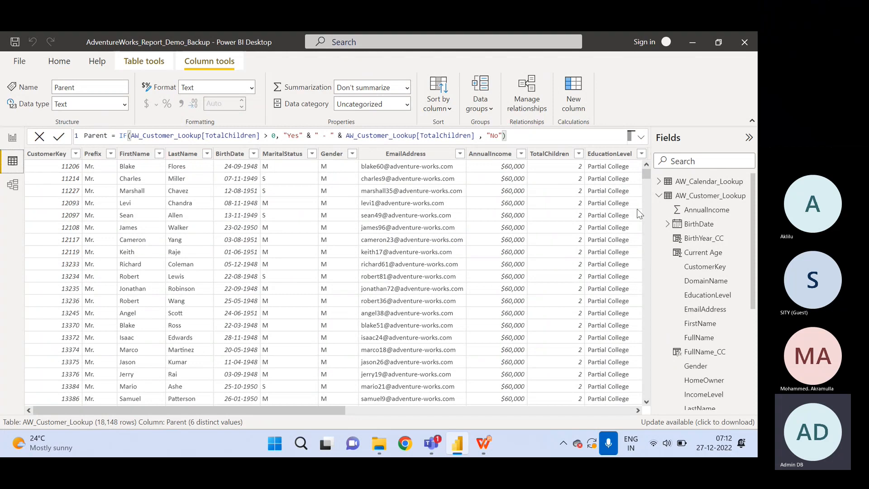
{"action": "left_click", "coordinate": [659, 196]}
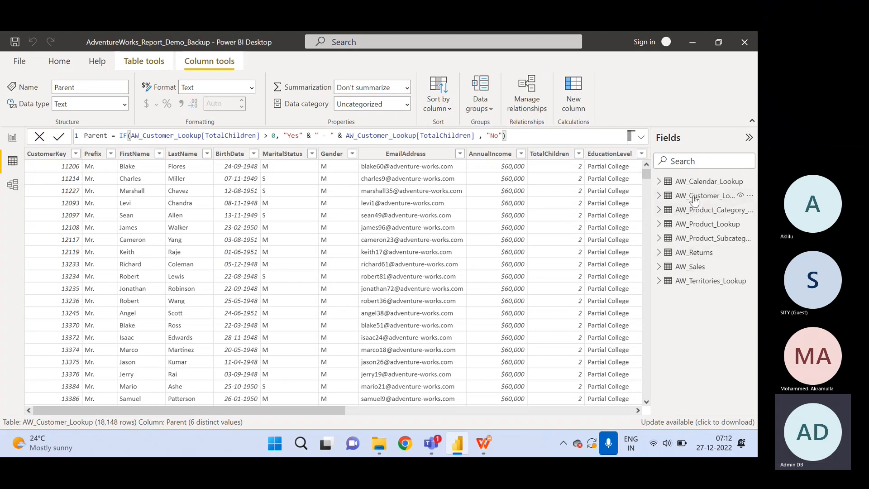
{"action": "left_click", "coordinate": [664, 199]}
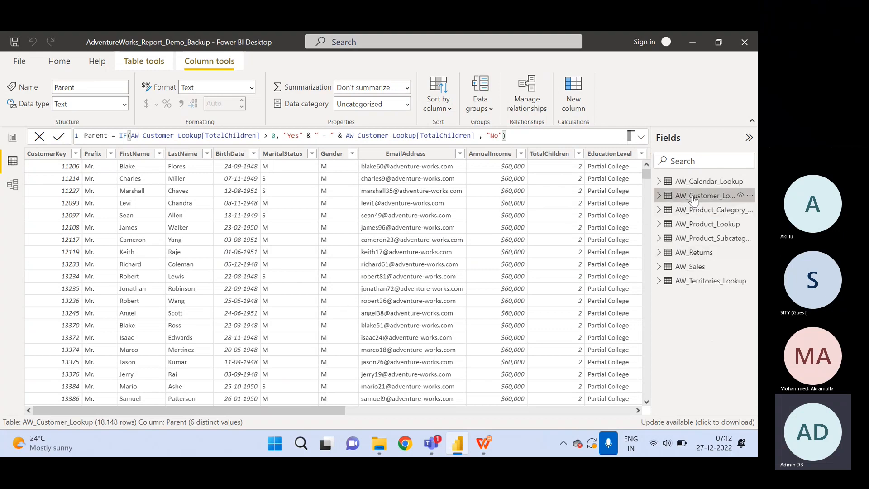
{"action": "left_click", "coordinate": [663, 199]}
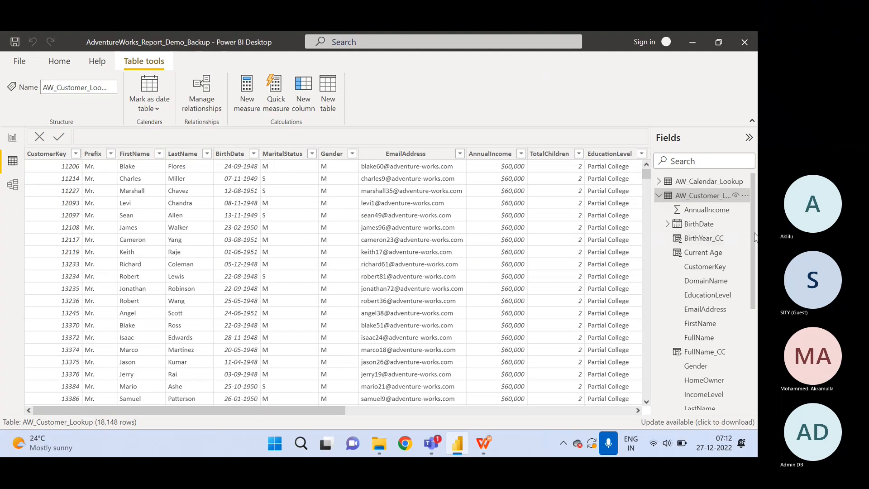
{"action": "left_click_drag", "start_coordinate": [753, 231], "coordinate": [756, 264]}
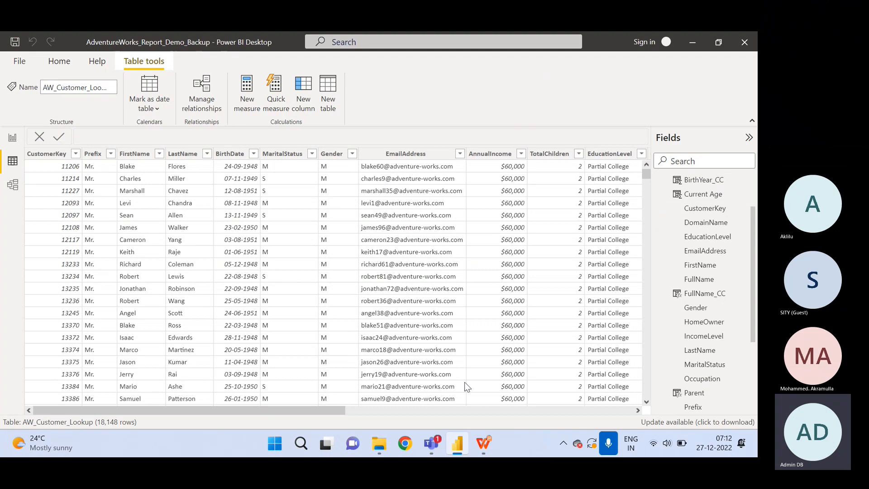
{"action": "left_click", "coordinate": [606, 410]}
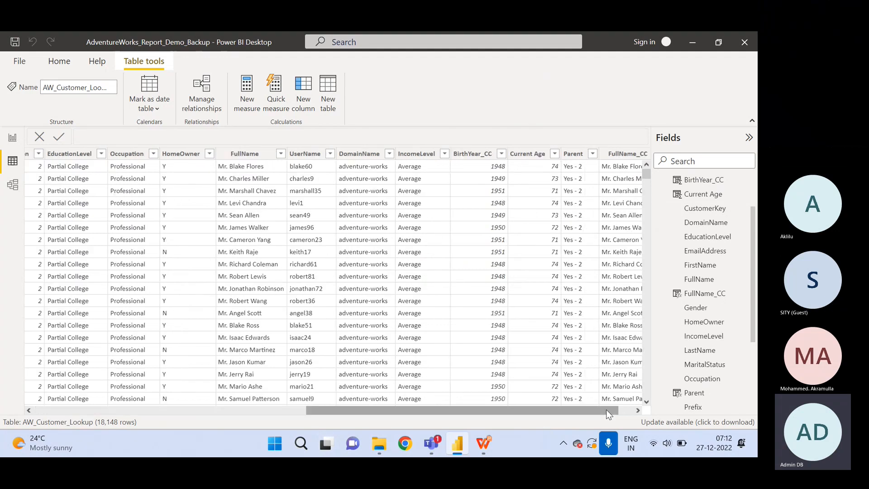
{"action": "left_click", "coordinate": [573, 155]}
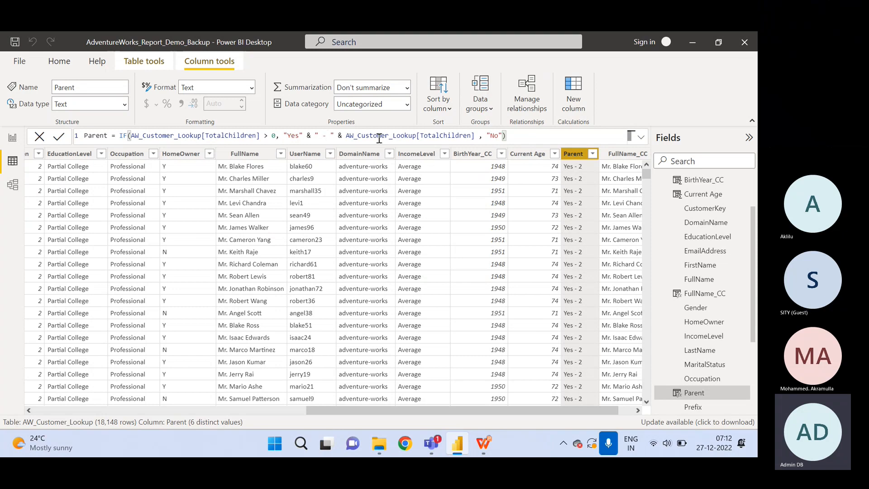
{"action": "left_click", "coordinate": [484, 444]}
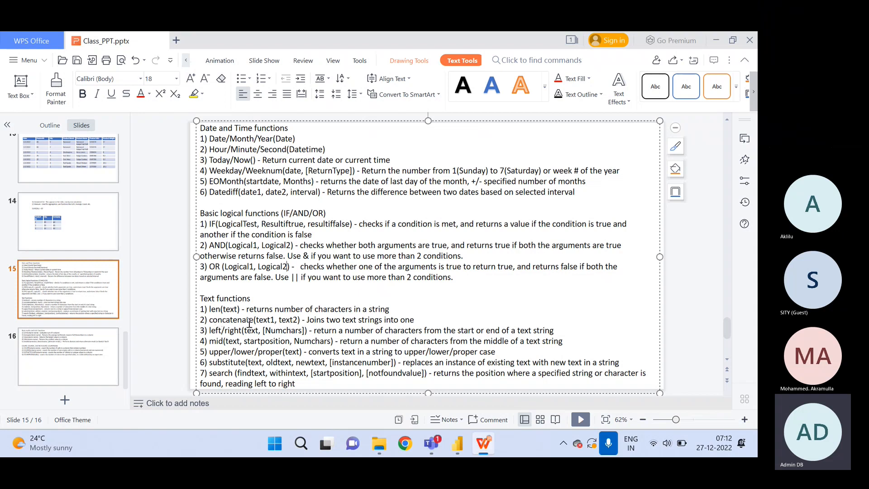
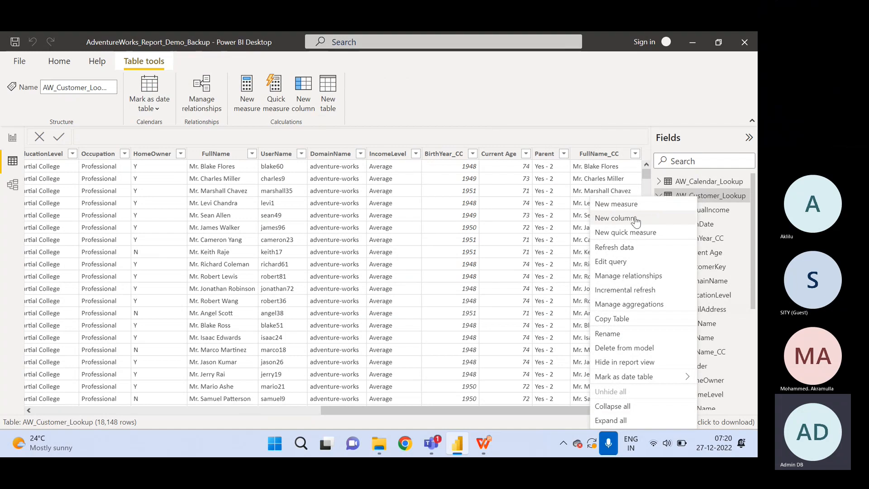
Add a calculated column named Income_Level_Len to the AW_Customer_Lookup table and begin its formula with the LEN function.
{"action": "key", "text": "Escape"}
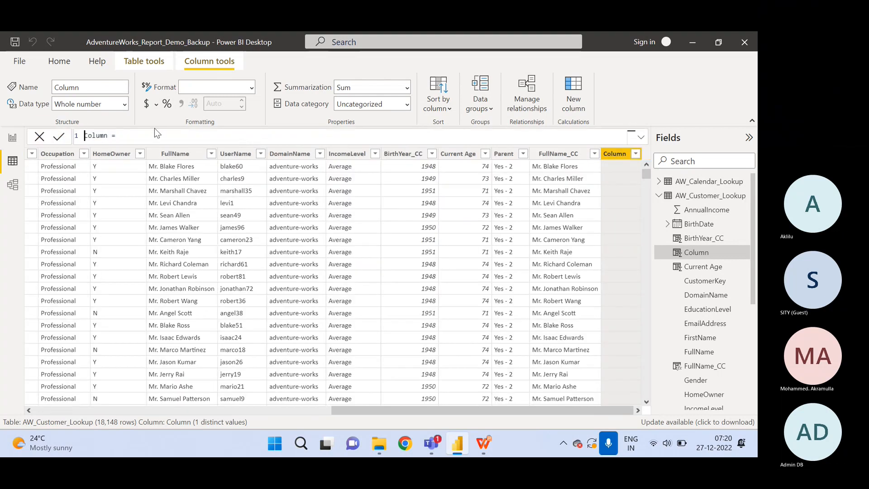
{"action": "left_click", "coordinate": [121, 136]}
{"action": "left_click", "coordinate": [121, 136]}
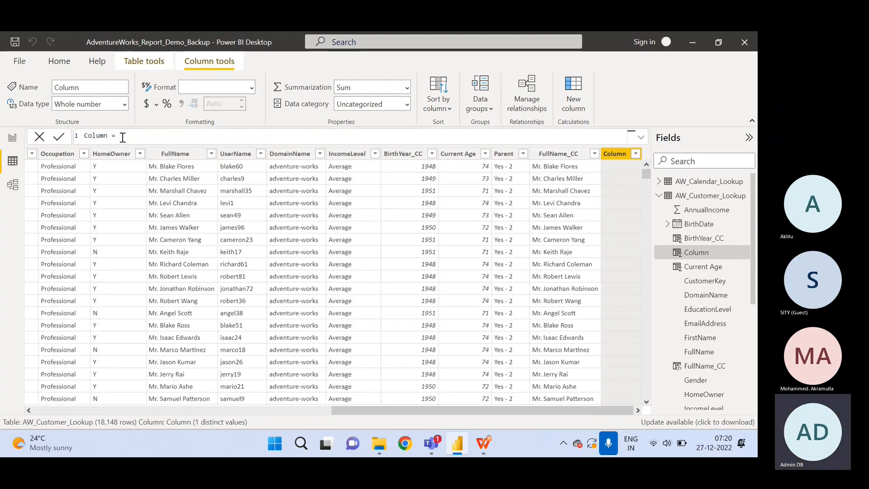
{"action": "left_click_drag", "start_coordinate": [123, 136], "coordinate": [75, 141]}
{"action": "type", "text": "Inco"}
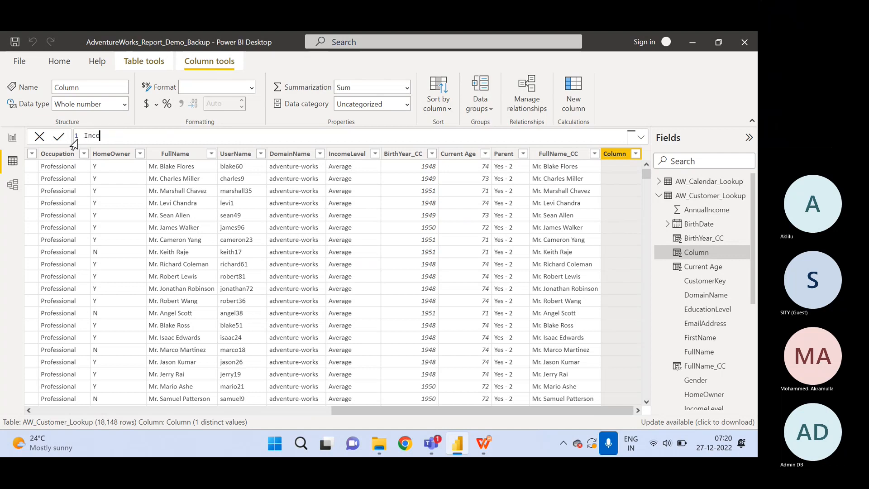
{"action": "type", "text": "me_Level"}
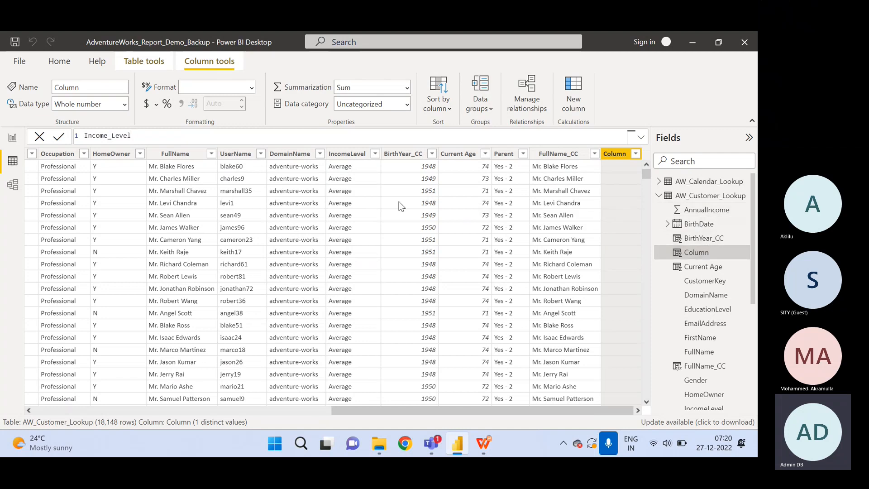
{"action": "type", "text": "_"}
{"action": "type", "text": "Len = Len"}
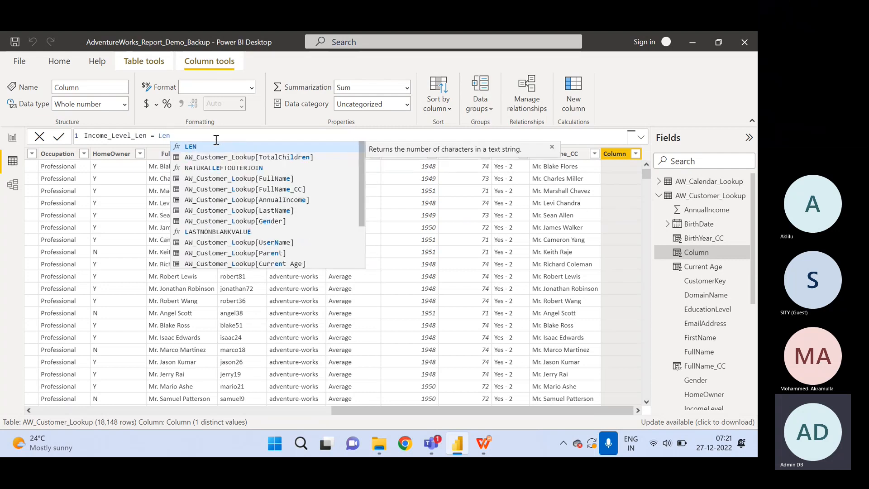
{"action": "type", "text": "("}
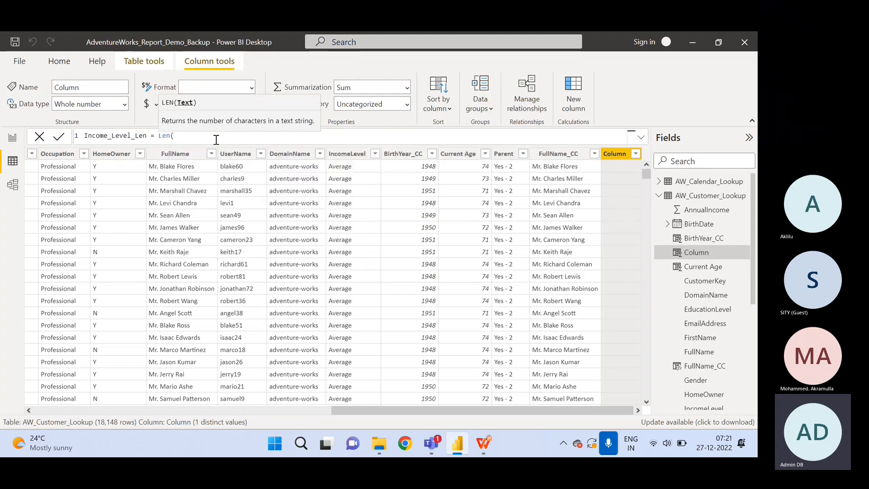
{"action": "type", "text": "Inco"}
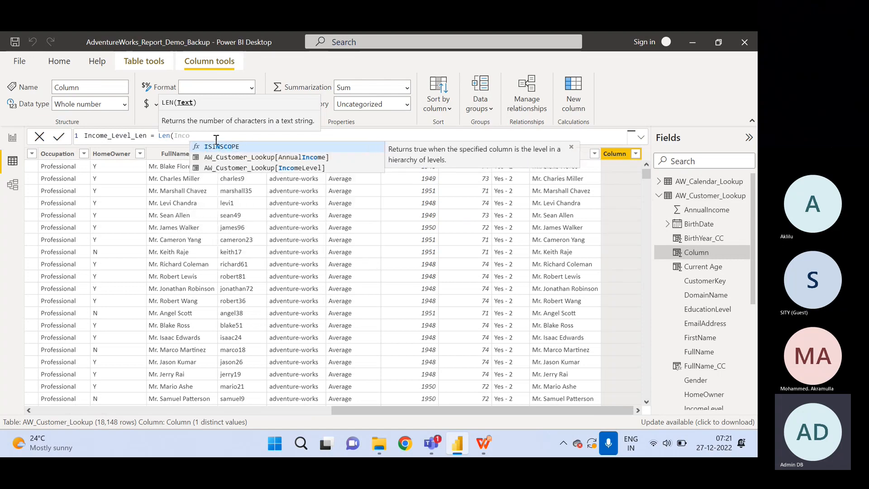
{"action": "key", "text": "Down"}
{"action": "key", "text": "Down"}
{"action": "key", "text": "Tab"}
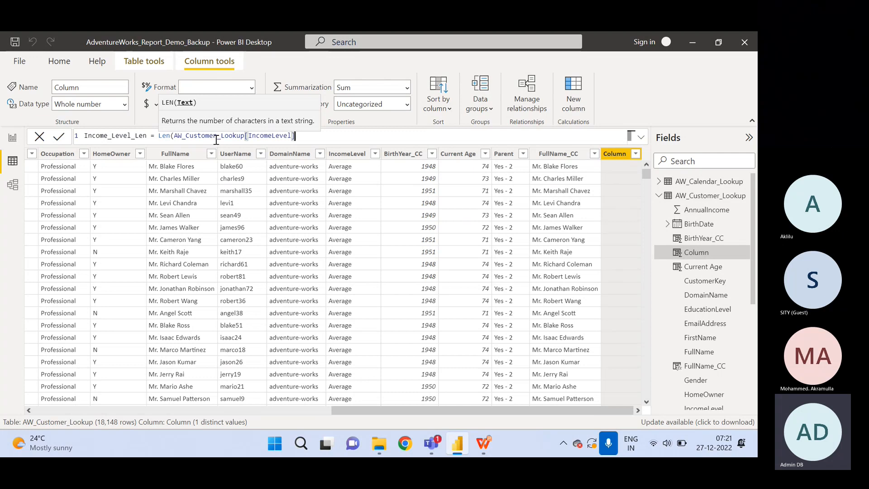
{"action": "triple_click", "coordinate": [287, 135]}
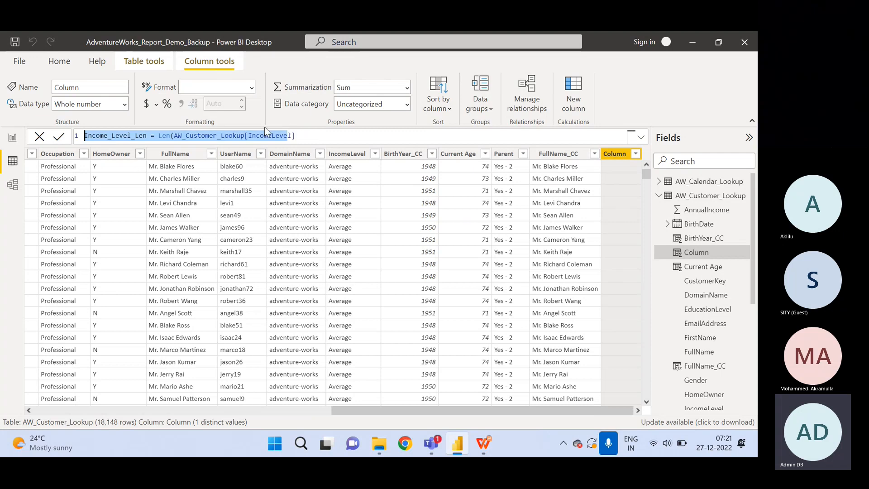
{"action": "double_click", "coordinate": [285, 135]}
{"action": "left_click", "coordinate": [282, 135]}
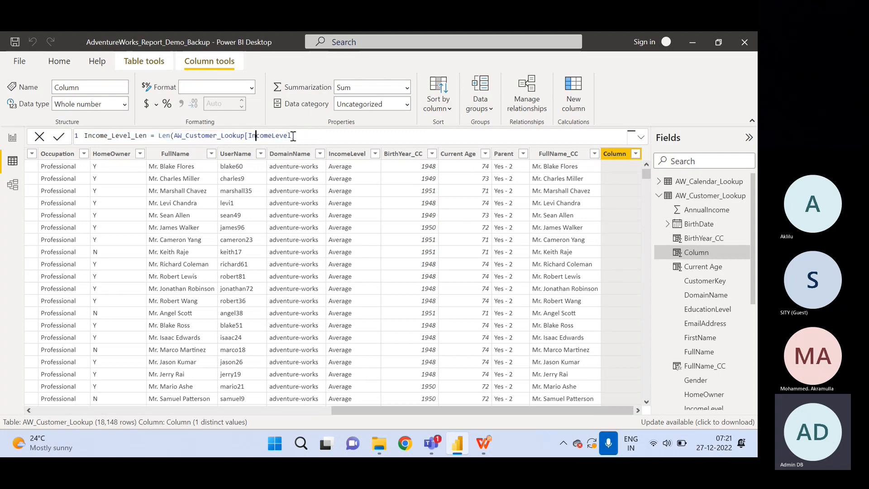
{"action": "left_click_drag", "start_coordinate": [293, 136], "coordinate": [176, 136]}
{"action": "key", "text": "BackSpace"}
Complete the LEN formula with AW_Customer_Lookup[UserName] as its argument and commit the calculated column.
{"action": "type", "text": "User"}
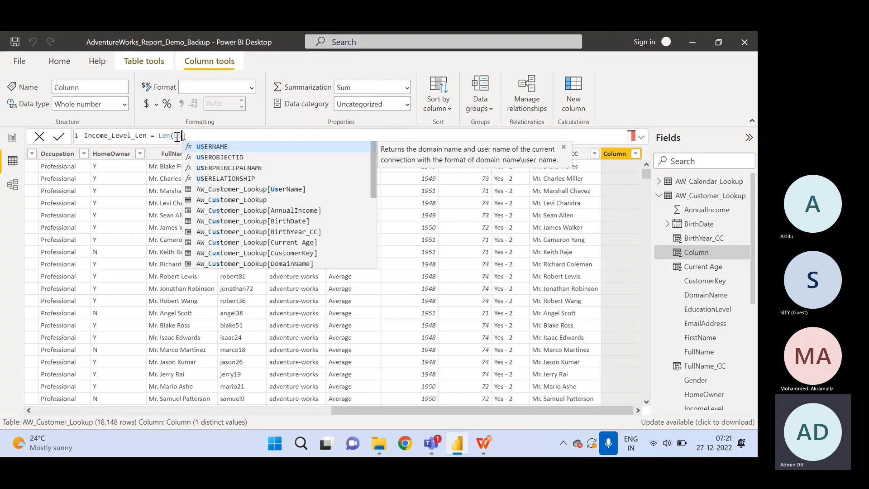
{"action": "type", "text": "NAME()"}
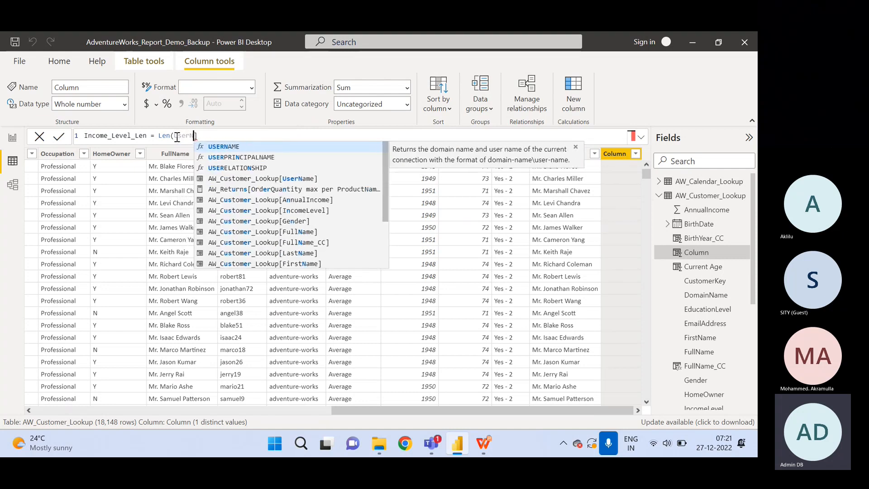
{"action": "key", "text": "Tab"}
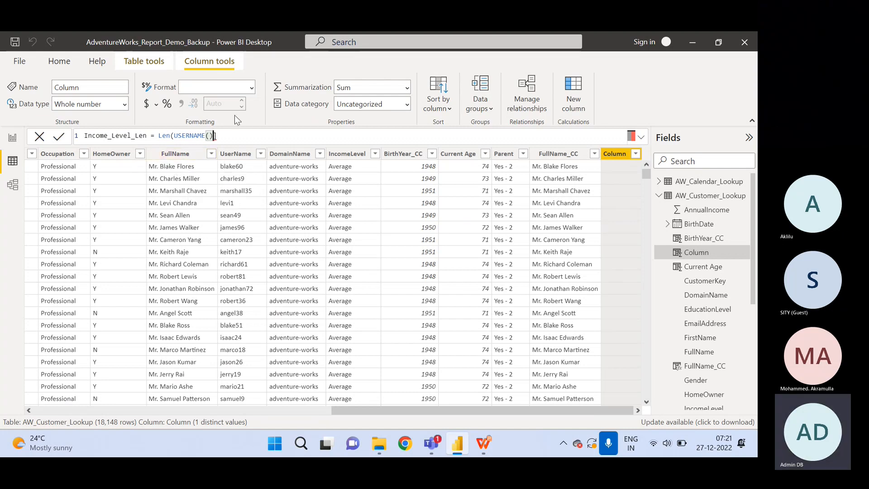
{"action": "left_click_drag", "start_coordinate": [219, 136], "coordinate": [206, 136]}
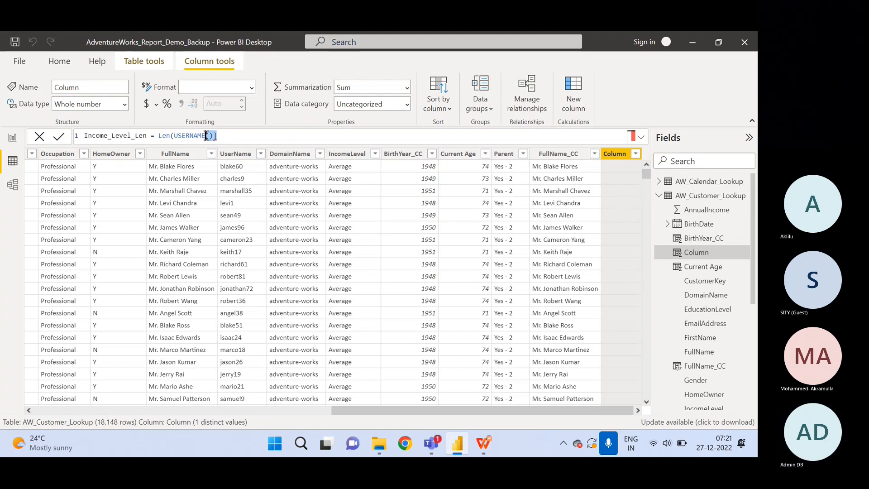
{"action": "key", "text": "BackSpace"}
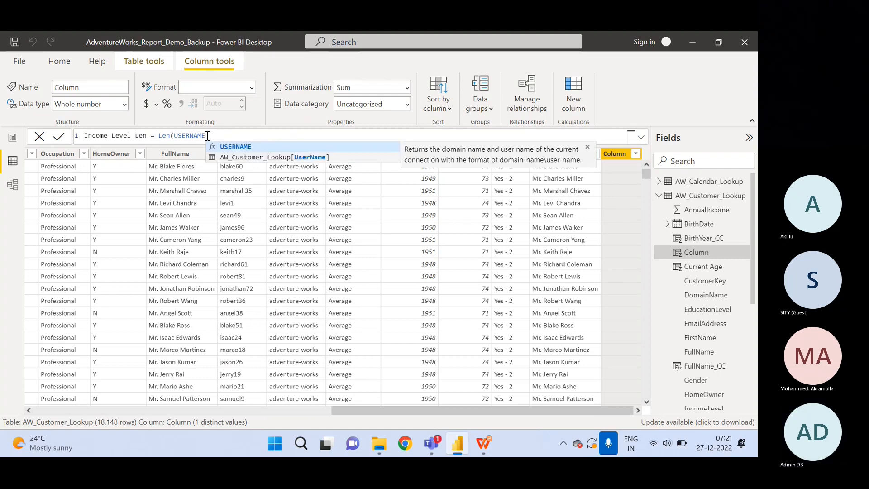
{"action": "left_click", "coordinate": [251, 157]}
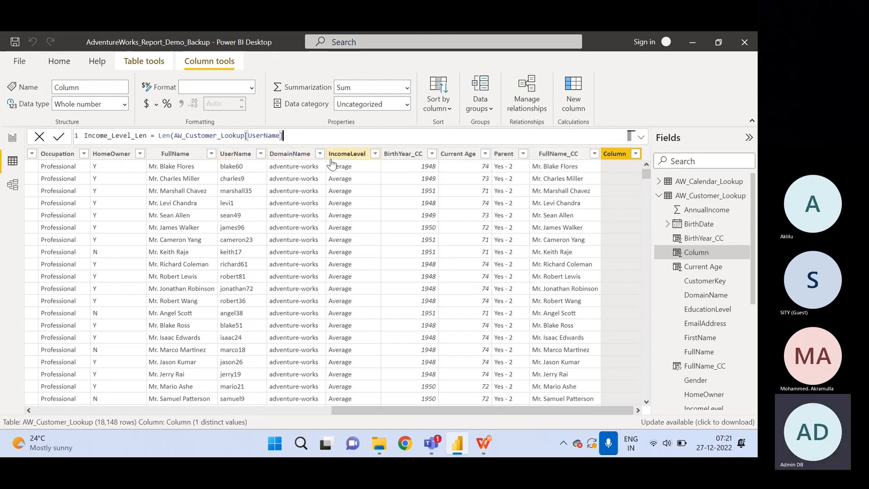
{"action": "type", "text": ")"}
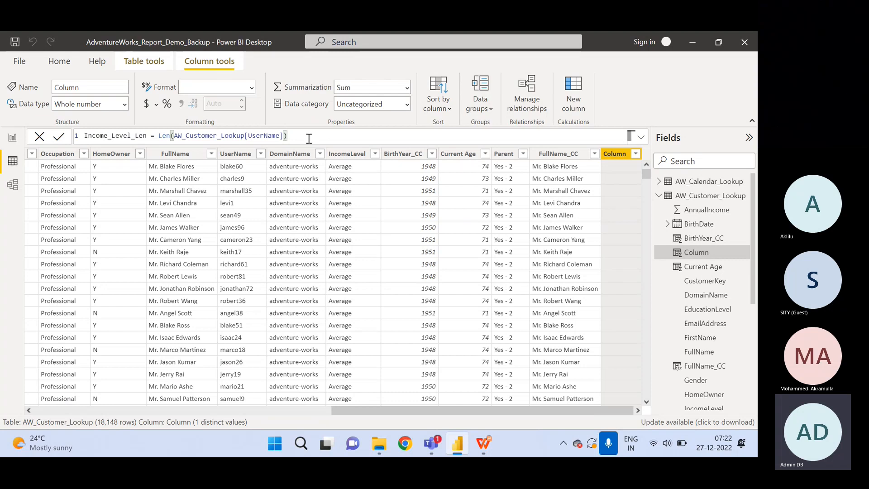
{"action": "key", "text": "Return"}
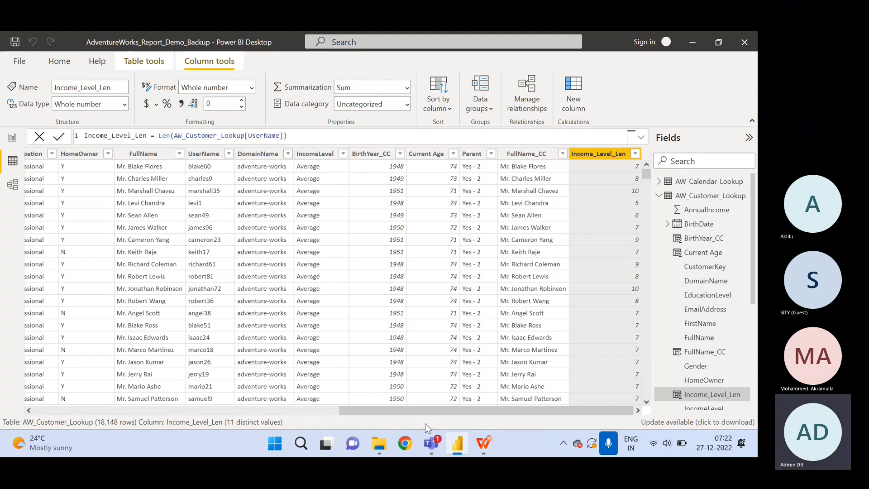
Compare the concatenate entry on slide 15 of Class_PPT in WPS Office with the Parent column's formula in Power BI Desktop.
{"action": "left_click", "coordinate": [483, 443]}
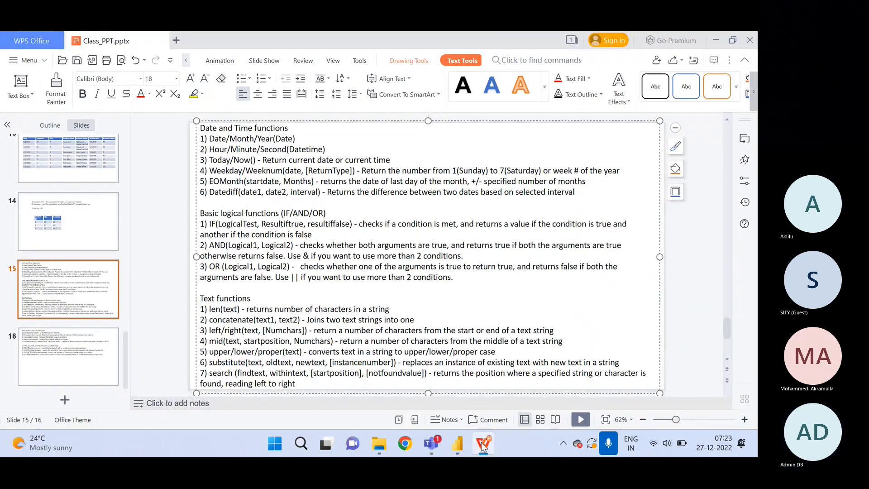
{"action": "left_click", "coordinate": [458, 443]}
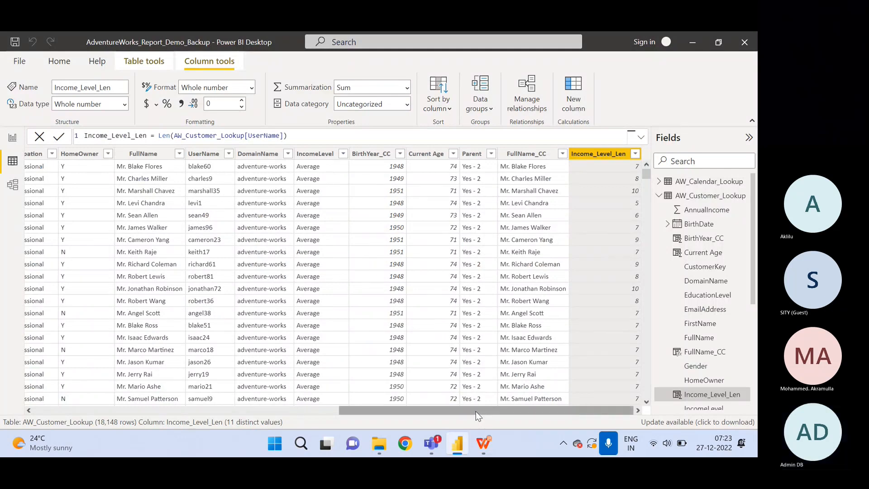
{"action": "mouse_move", "coordinate": [478, 415]}
{"action": "left_mouse_down"}
{"action": "mouse_move", "coordinate": [456, 416]}
{"action": "mouse_move", "coordinate": [474, 415]}
{"action": "left_mouse_up"}
{"action": "left_click", "coordinate": [483, 444]}
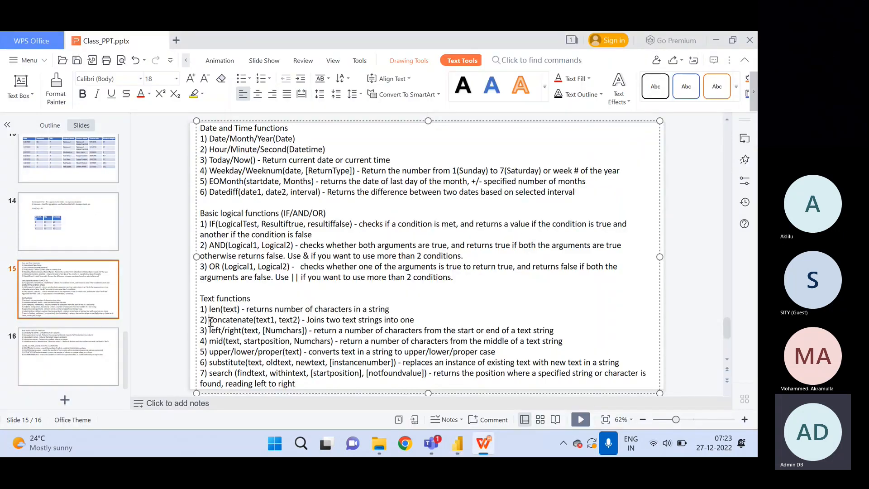
{"action": "left_click_drag", "start_coordinate": [210, 320], "coordinate": [263, 320]}
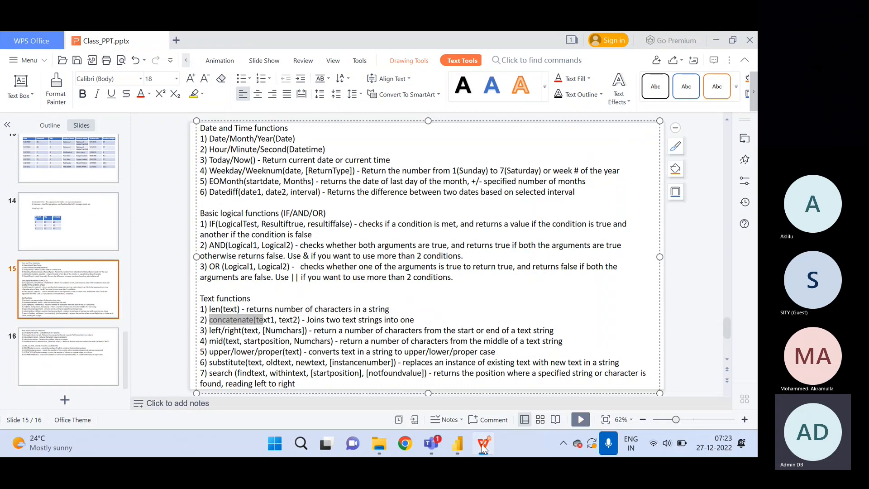
{"action": "left_click", "coordinate": [458, 444]}
{"action": "left_click", "coordinate": [479, 154]}
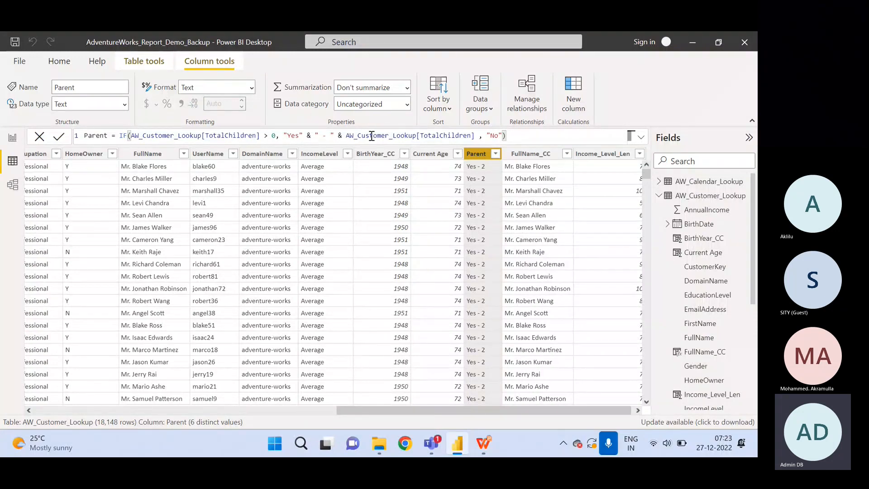
Return to the Class_PPT slides in WPS Office and review the concatenate(text1, text2) line under Text functions.
{"action": "left_click", "coordinate": [484, 444]}
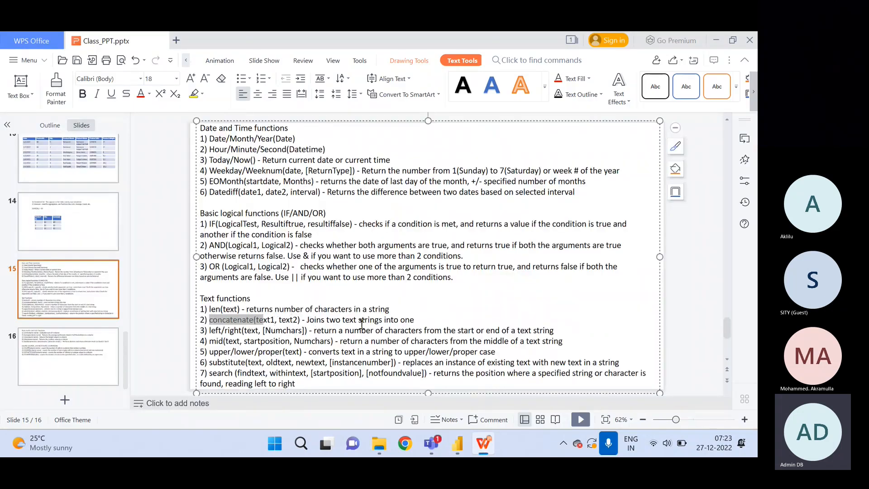
{"action": "left_click", "coordinate": [421, 324]}
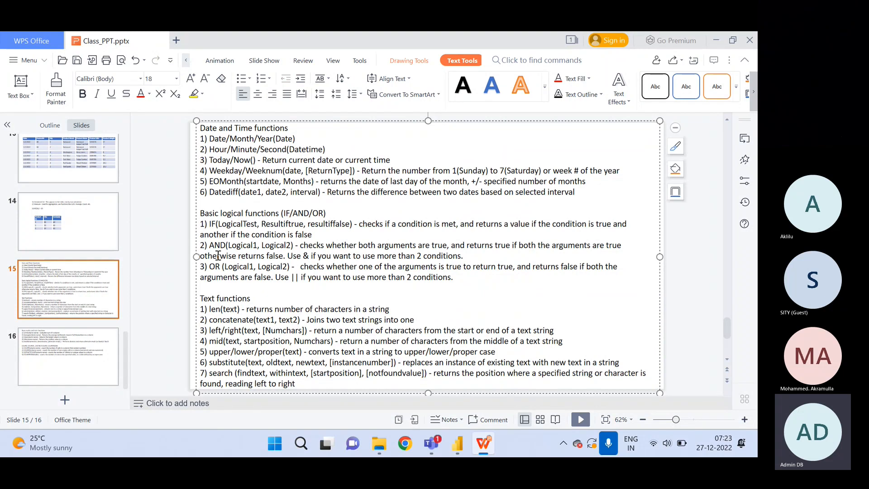
{"action": "left_click", "coordinate": [210, 322]}
{"action": "left_click_drag", "start_coordinate": [210, 321], "coordinate": [413, 324]}
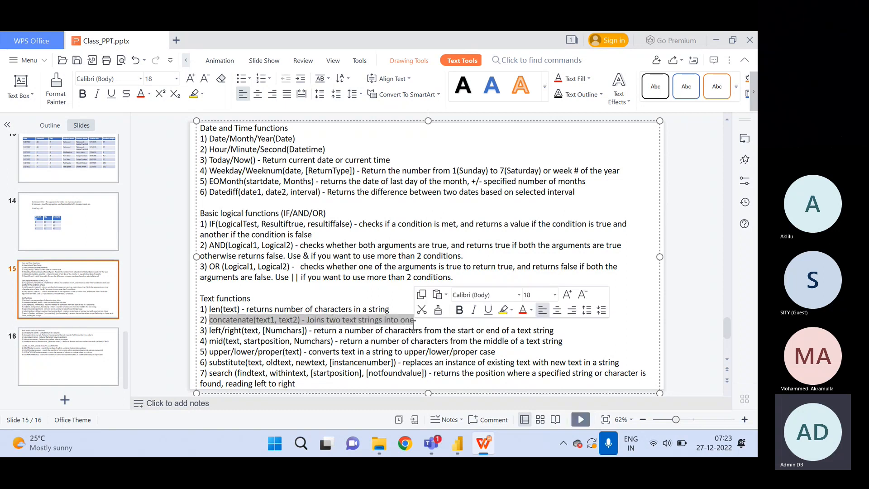
{"action": "left_click", "coordinate": [388, 336]}
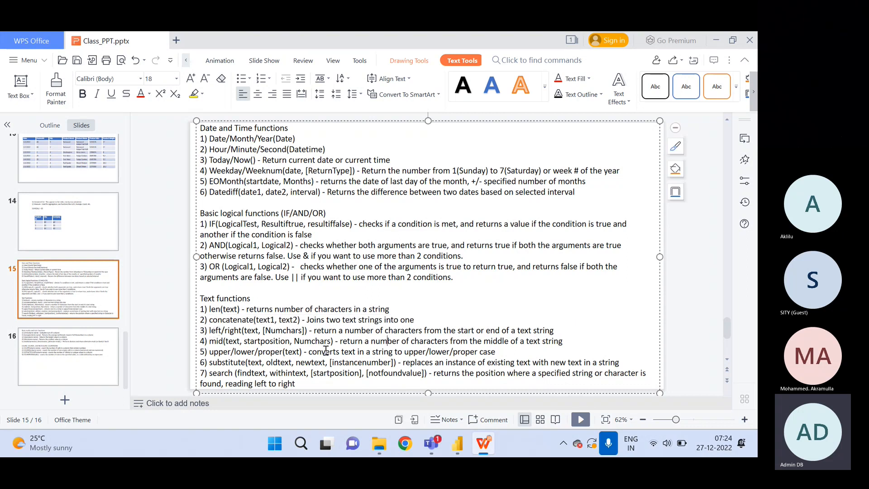
Switch to Power BI Desktop, display the AW_Calendar_Lookup table and examine the distinct values of its Month Name column.
{"action": "left_click", "coordinate": [458, 444]}
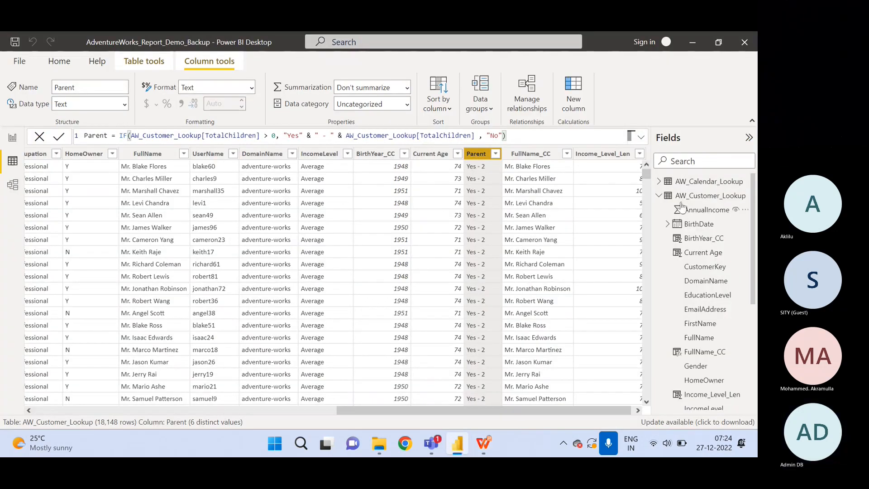
{"action": "left_click", "coordinate": [659, 195]}
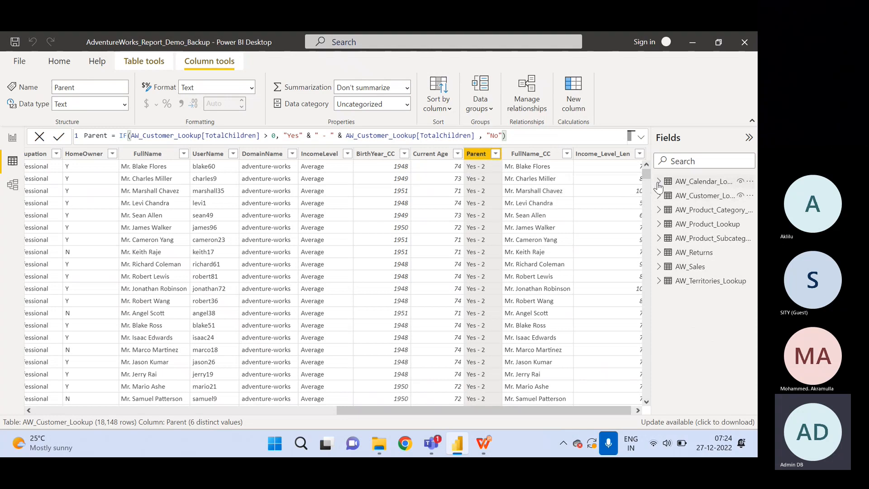
{"action": "left_click", "coordinate": [658, 182]}
{"action": "left_click", "coordinate": [691, 184]}
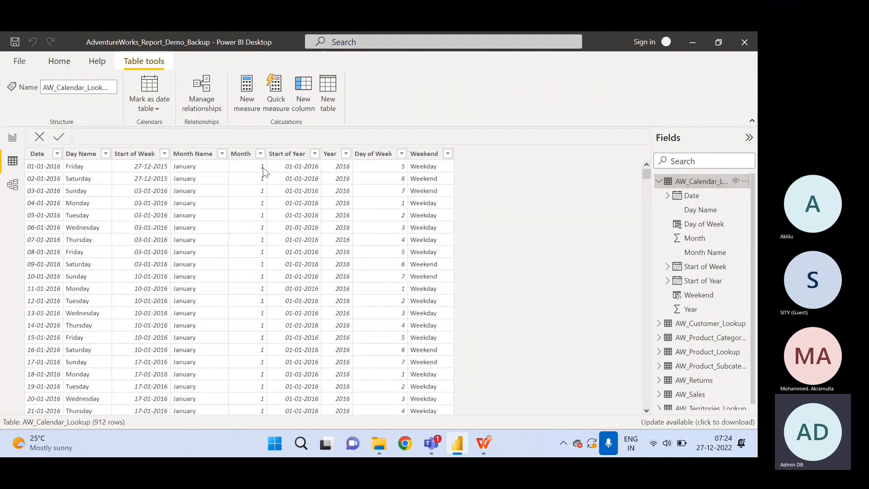
{"action": "left_click", "coordinate": [221, 154]}
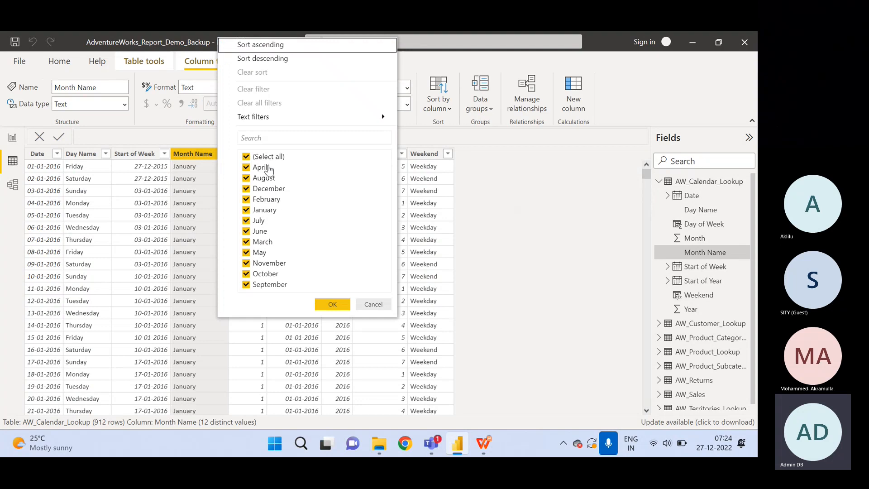
{"action": "left_click", "coordinate": [373, 304]}
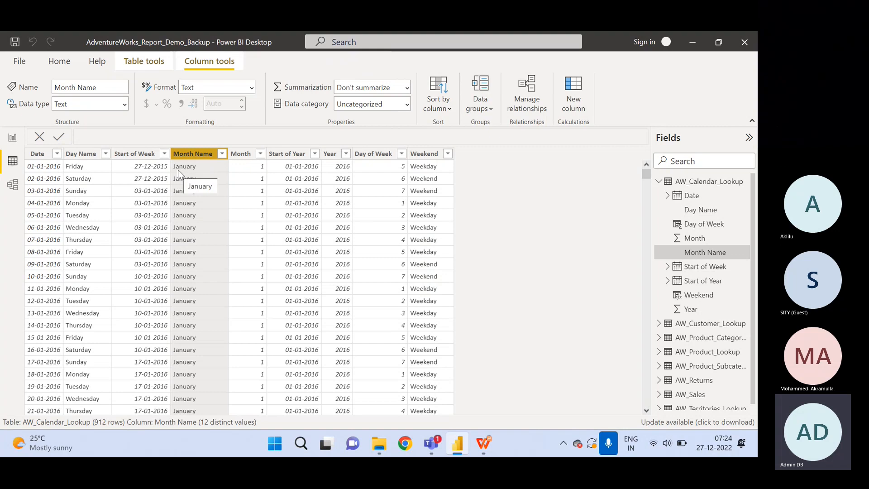
Add a calculated column named Short Month to the AW_Calendar_Lookup table.
{"action": "left_click", "coordinate": [696, 183]}
{"action": "right_click", "coordinate": [696, 183]}
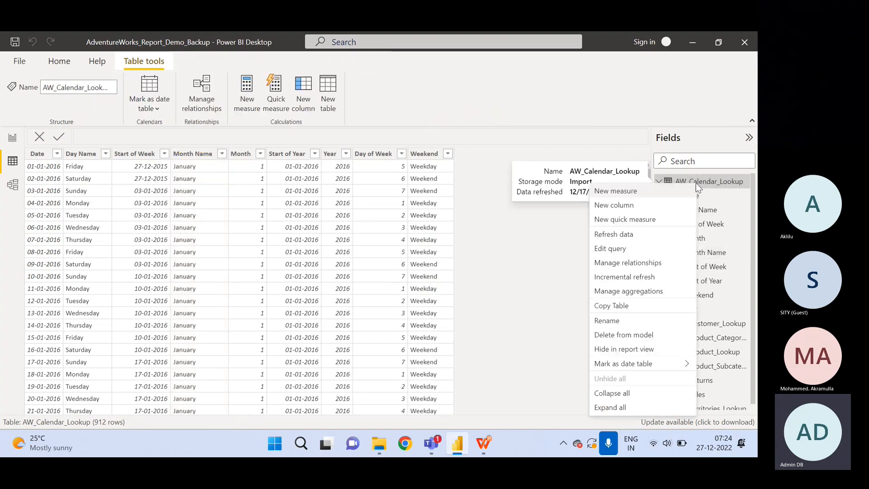
{"action": "left_click", "coordinate": [613, 210]}
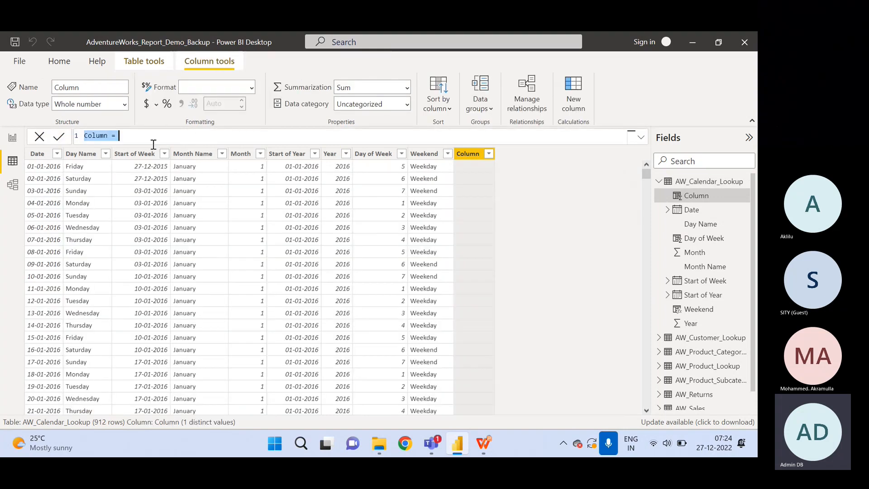
{"action": "type", "text": "Short "}
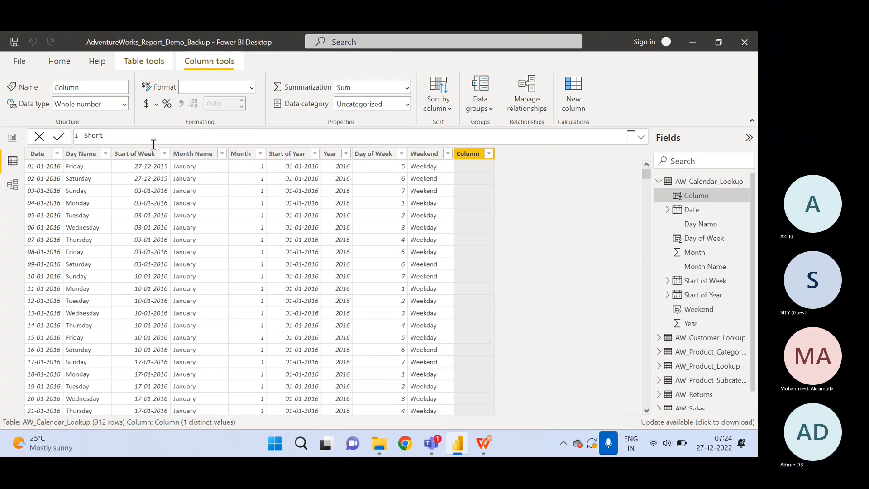
{"action": "type", "text": "Month ="}
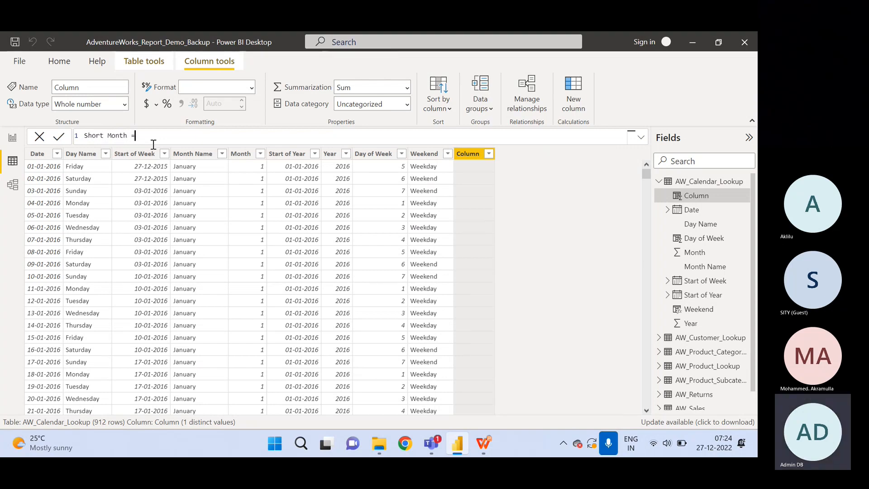
{"action": "type", "text": " len"}
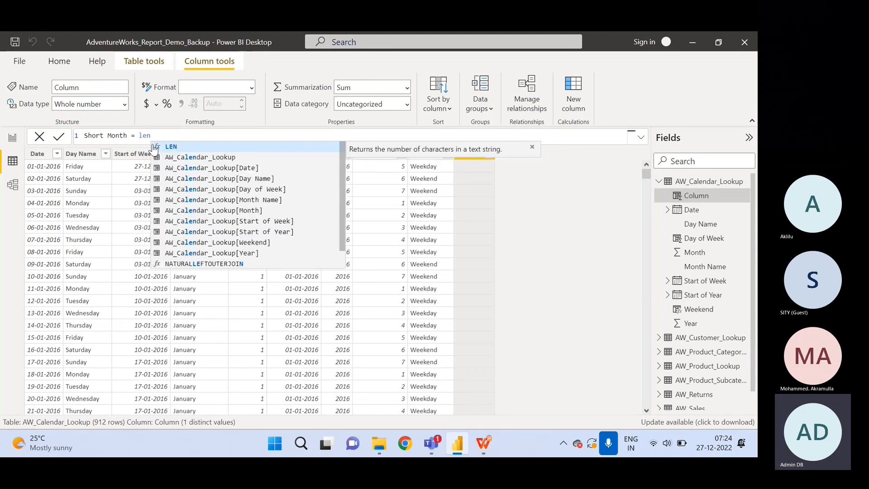
{"action": "key", "text": "Tab"}
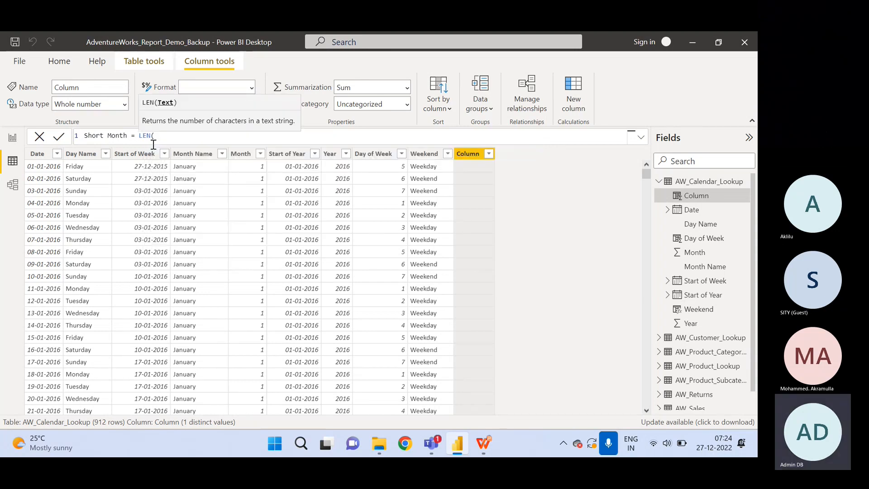
{"action": "key", "text": "BackSpace"}
{"action": "key", "text": "BackSpace"}
{"action": "key", "text": "BackSpace"}
{"action": "key", "text": "BackSpace"}
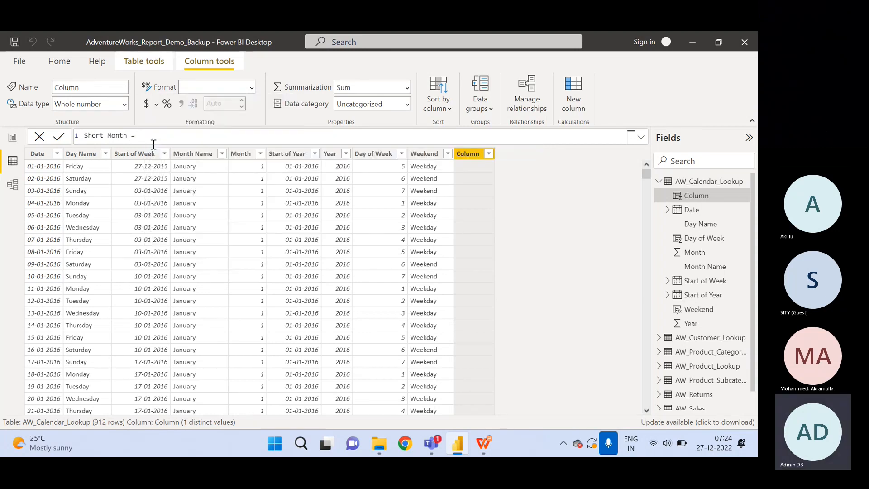
Define Short Month as LEFT(AW_Calendar_Lookup[Month Name]) and commit the formula.
{"action": "type", "text": "left"}
{"action": "key", "text": "Tab"}
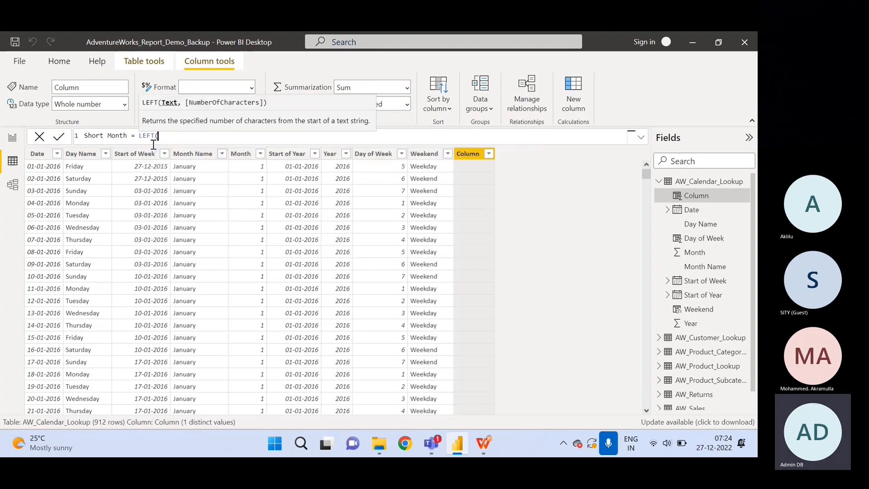
{"action": "type", "text": "Month"}
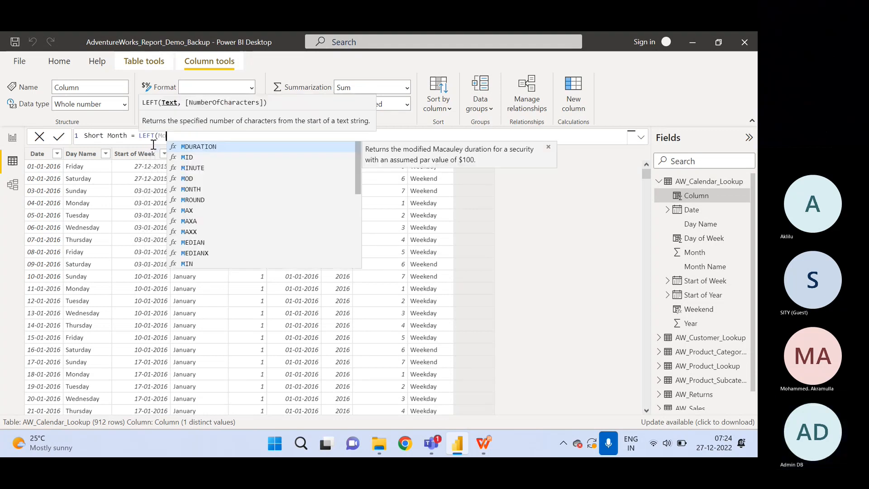
{"action": "key", "text": "Down"}
{"action": "key", "text": "Down"}
{"action": "key", "text": "Down"}
{"action": "key", "text": "Down"}
{"action": "key", "text": "Down"}
{"action": "key", "text": "Down"}
{"action": "key", "text": "Down"}
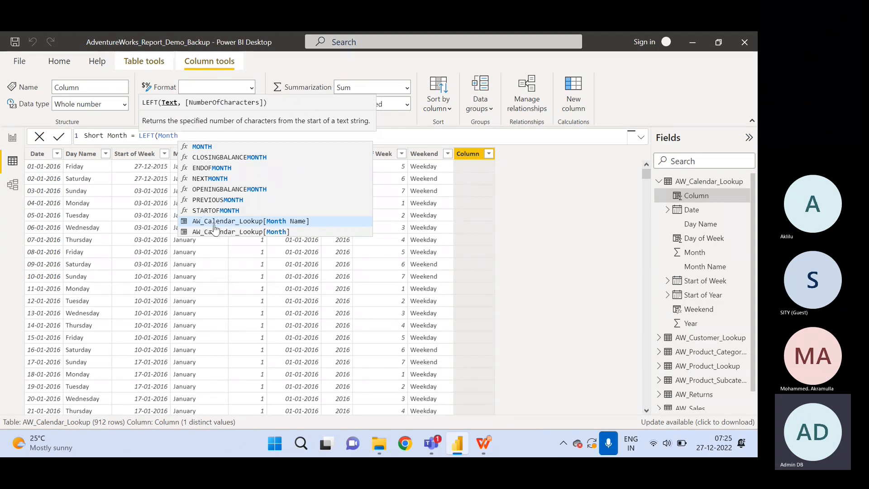
{"action": "left_click", "coordinate": [254, 222]}
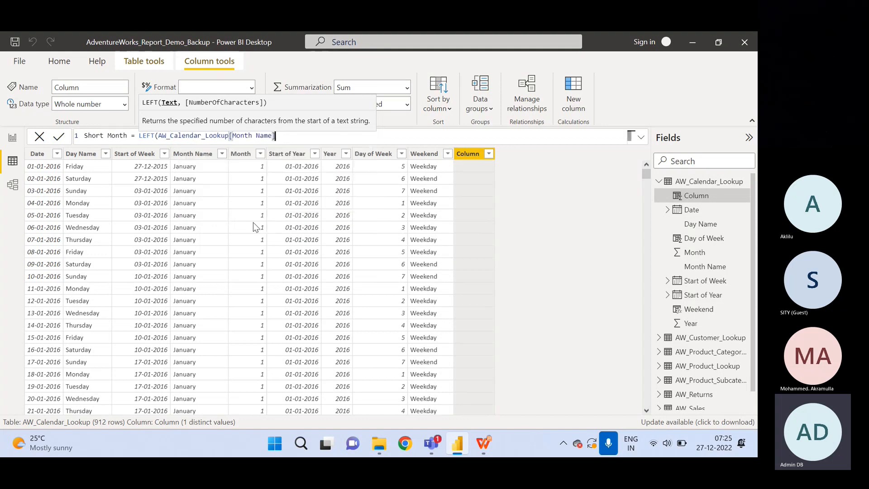
{"action": "type", "text": ")"}
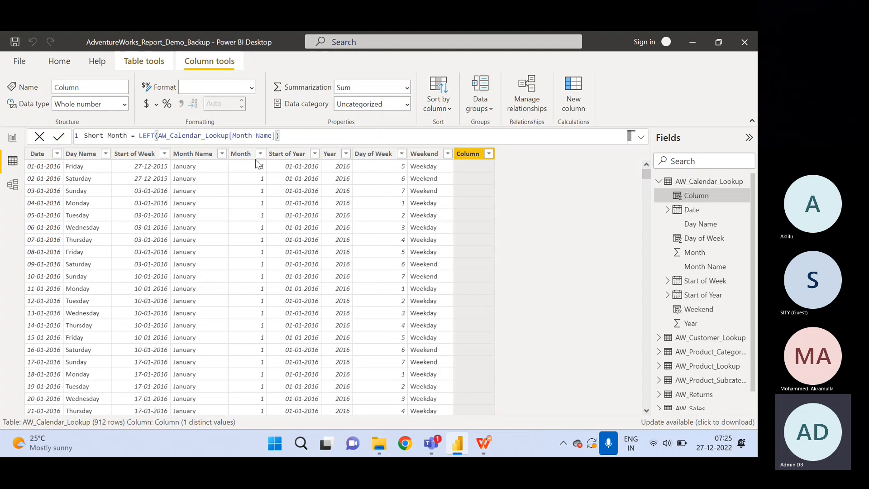
{"action": "key", "text": "Return"}
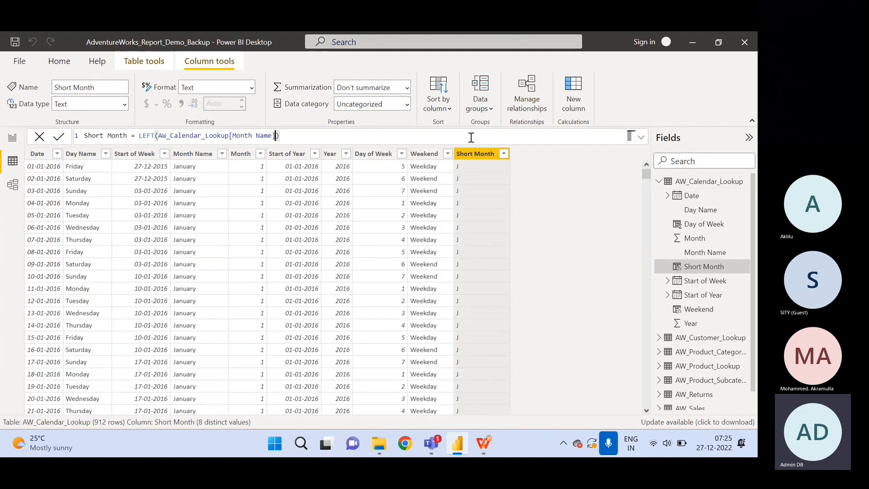
Add 3 as the number of characters in the Short Month column's LEFT formula and commit it.
{"action": "left_click", "coordinate": [277, 136]}
{"action": "type", "text": ","}
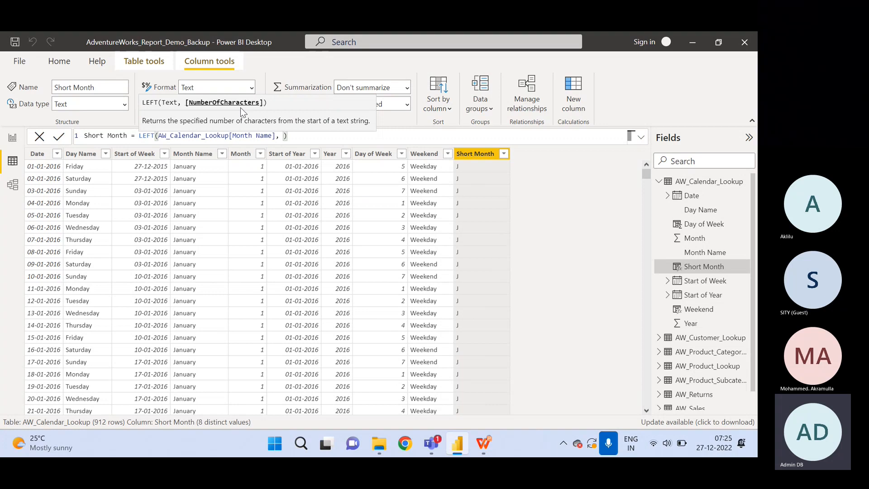
{"action": "type", "text": "3"}
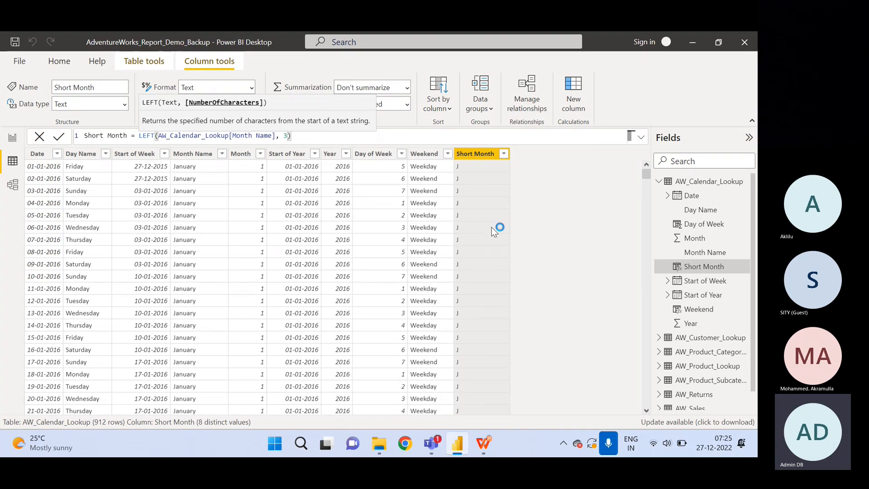
{"action": "key", "text": "Return"}
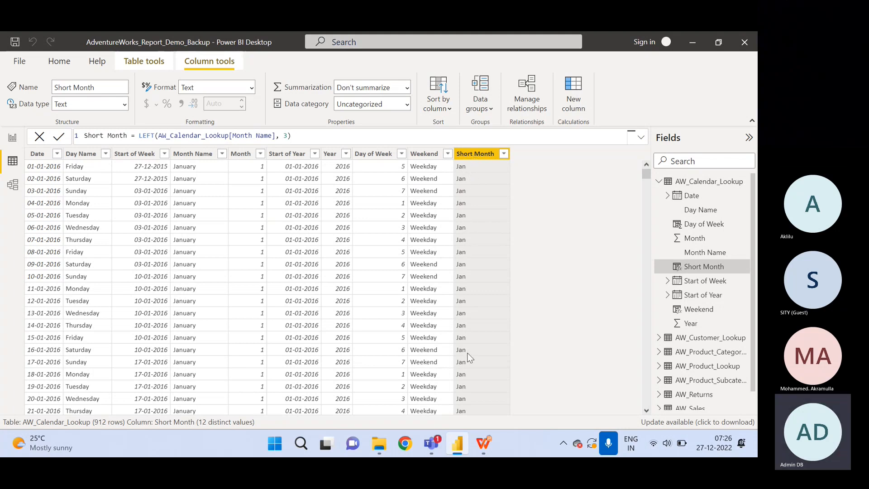
Check the text functions on the class slide, return to Power BI Desktop and wrap Short Month's LEFT expression in Upper().
{"action": "left_click", "coordinate": [483, 443]}
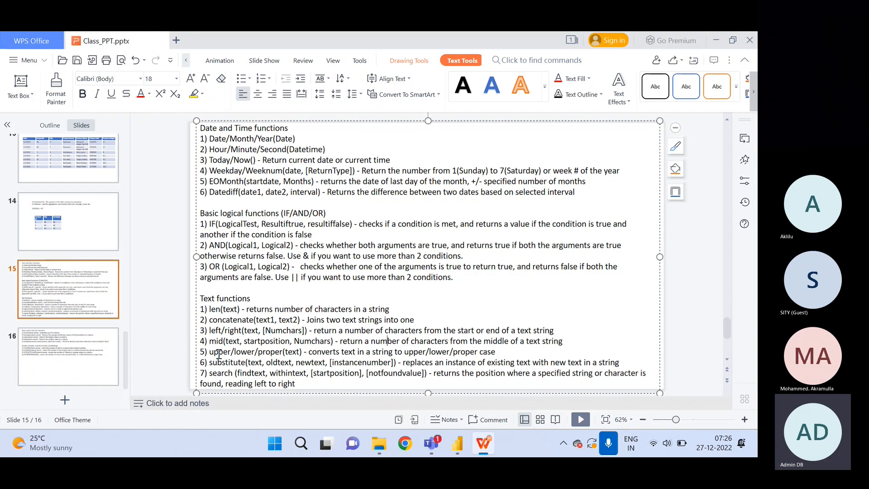
{"action": "left_click", "coordinate": [484, 444]}
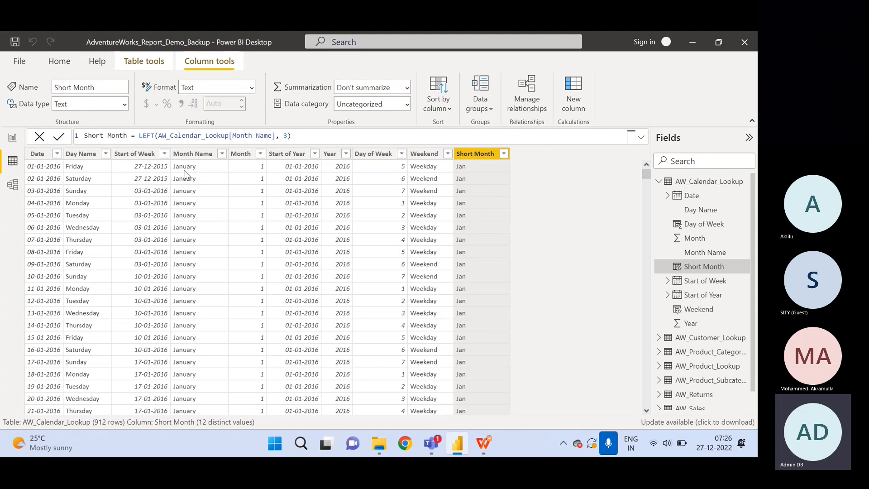
{"action": "left_click", "coordinate": [139, 136]}
{"action": "type", "text": "Uppe"}
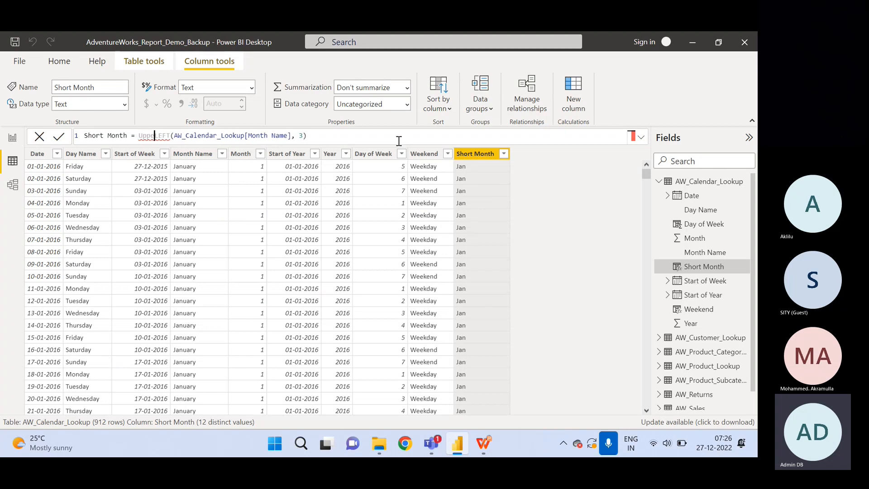
{"action": "type", "text": "r("}
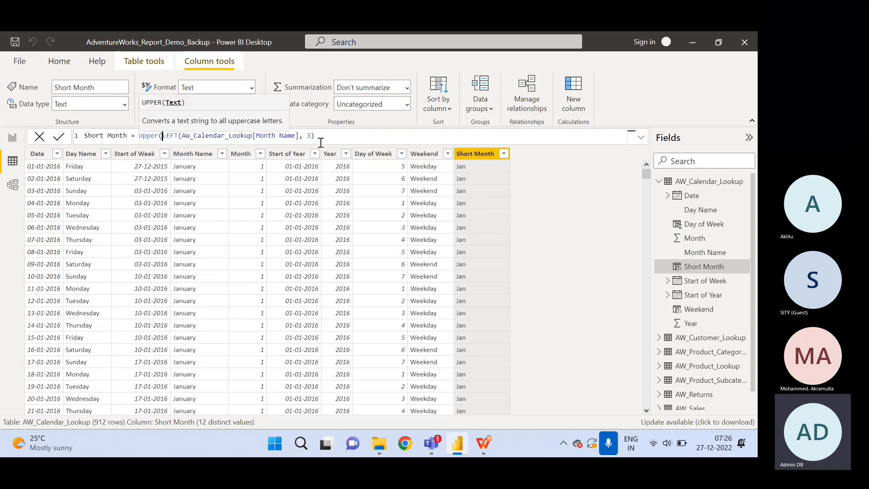
{"action": "left_click", "coordinate": [322, 137]}
{"action": "type", "text": ")"}
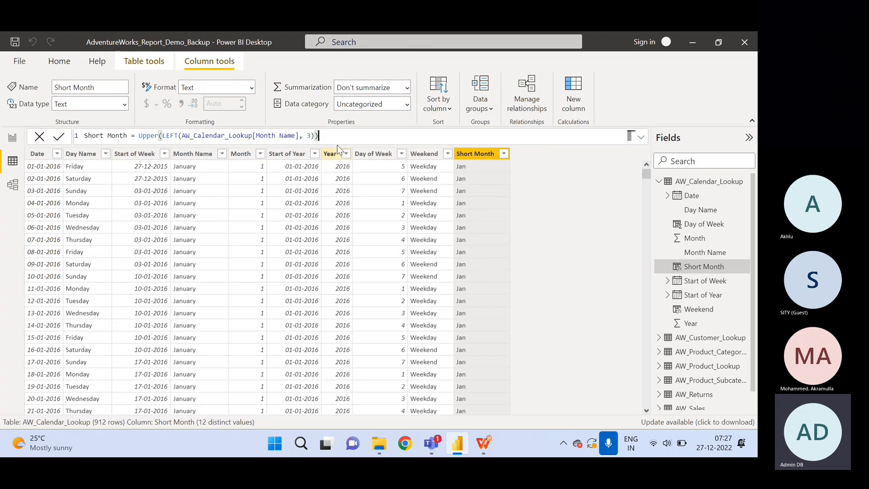
{"action": "key", "text": "Return"}
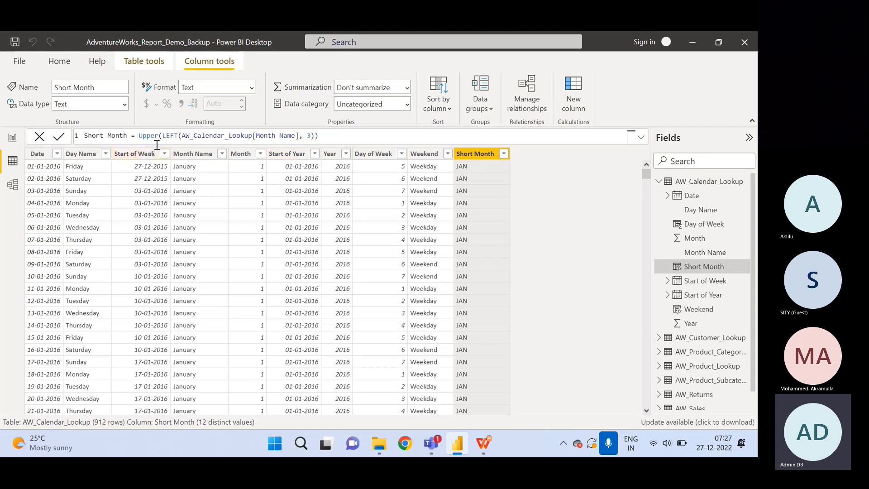
Examine the nested LEFT expression in the Short Month formula and compare the Month Name and Short Month columns.
{"action": "left_click", "coordinate": [341, 138]}
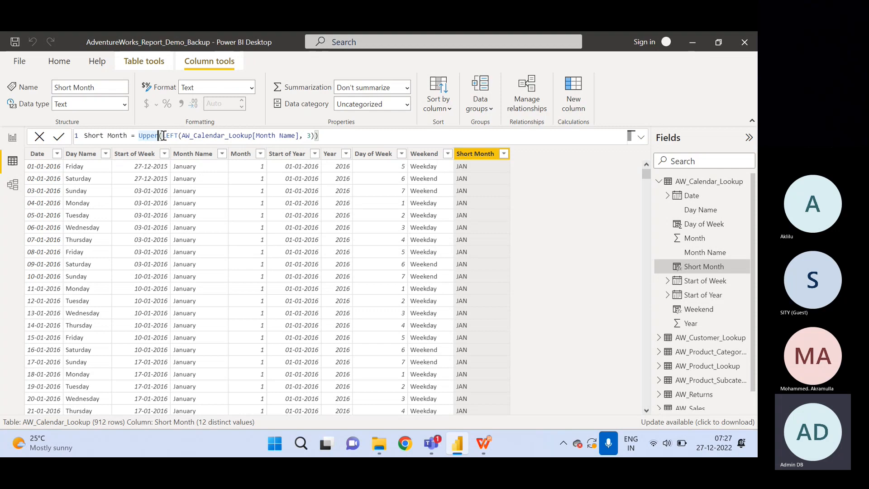
{"action": "left_click_drag", "start_coordinate": [161, 135], "coordinate": [310, 139]}
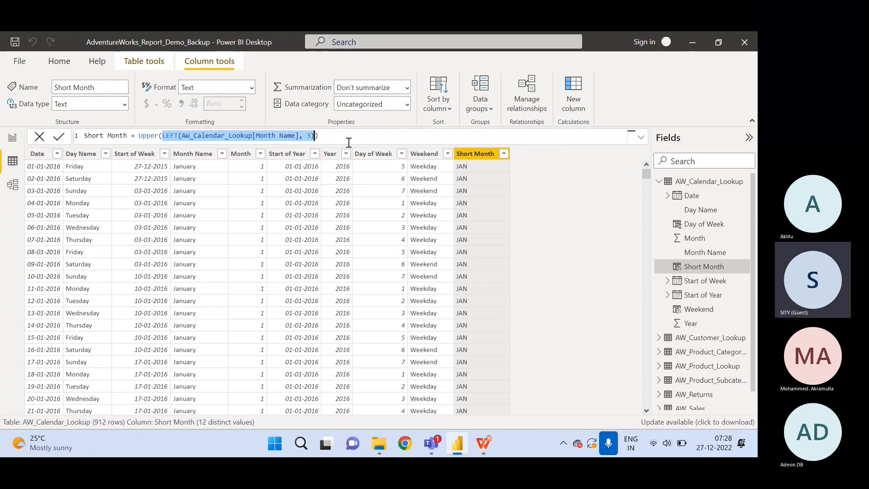
{"action": "left_click", "coordinate": [180, 135]}
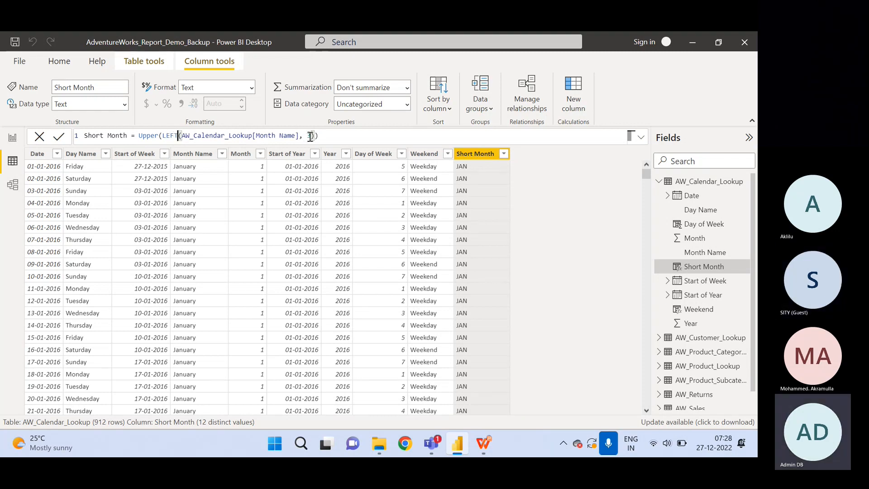
{"action": "left_click", "coordinate": [192, 154]}
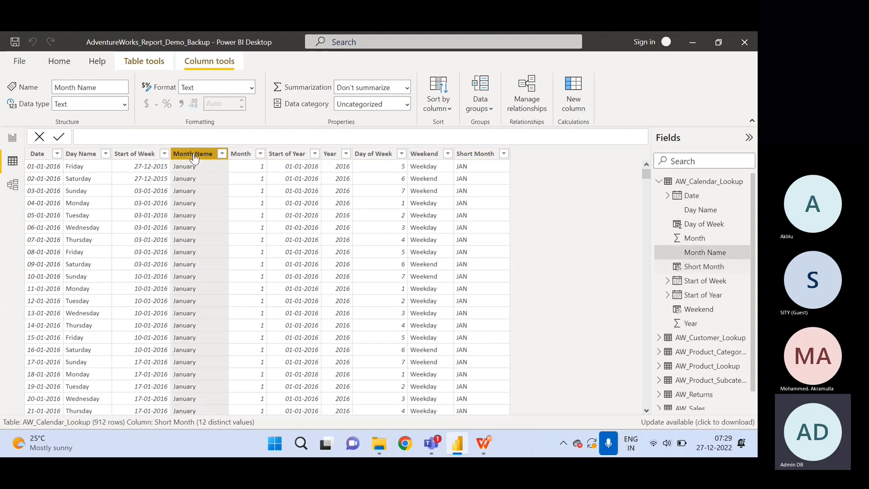
{"action": "left_click", "coordinate": [480, 154]}
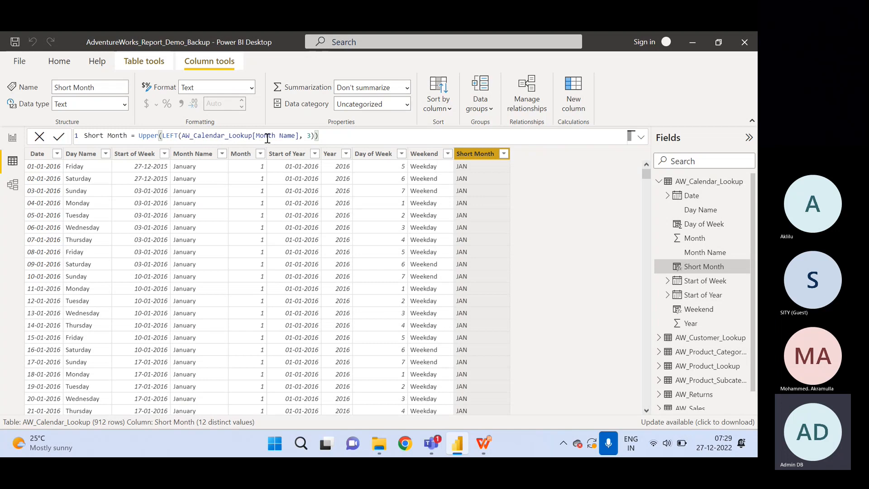
{"action": "left_click", "coordinate": [195, 155]}
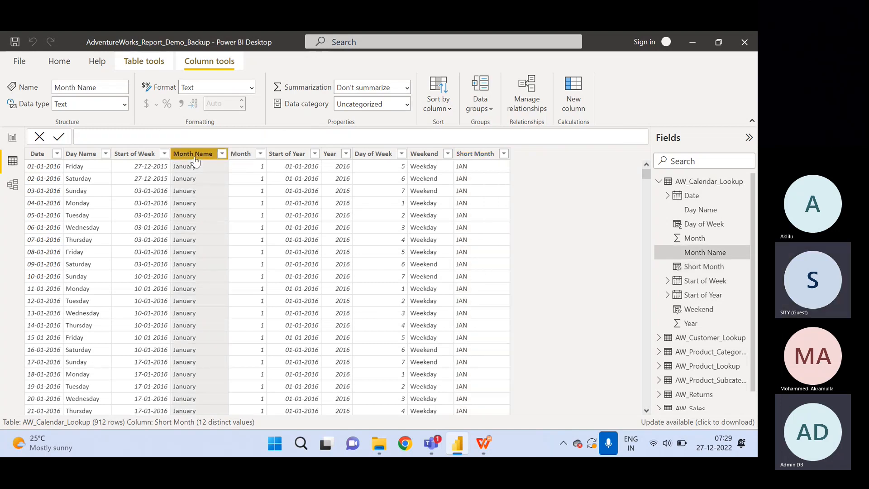
{"action": "left_click", "coordinate": [482, 156]}
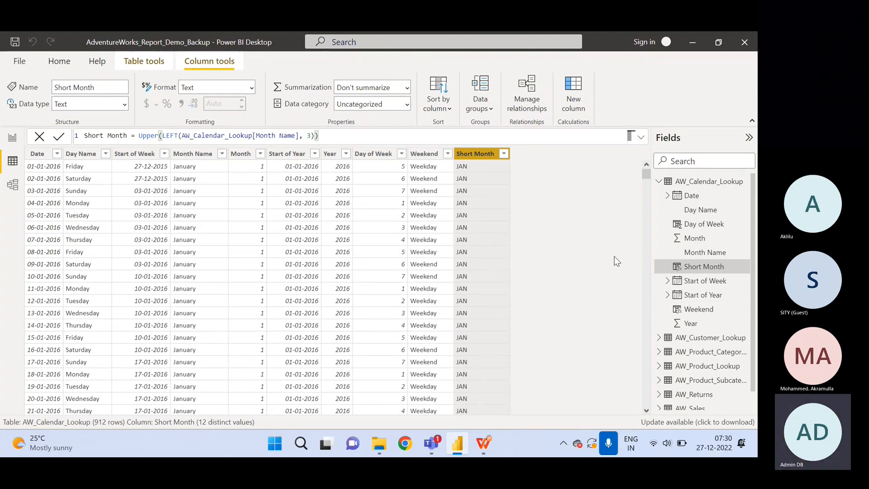
Display the AW_Customer_Lookup table and look through its columns.
{"action": "left_click", "coordinate": [659, 182]}
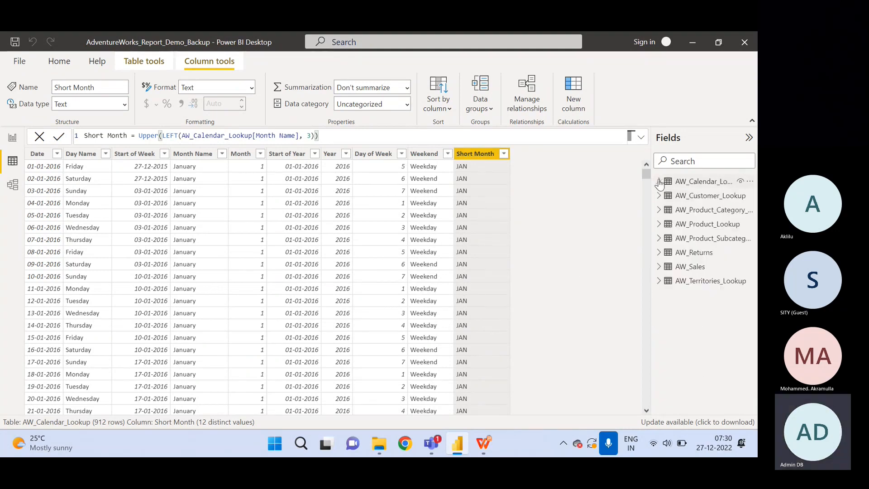
{"action": "left_click", "coordinate": [692, 195]}
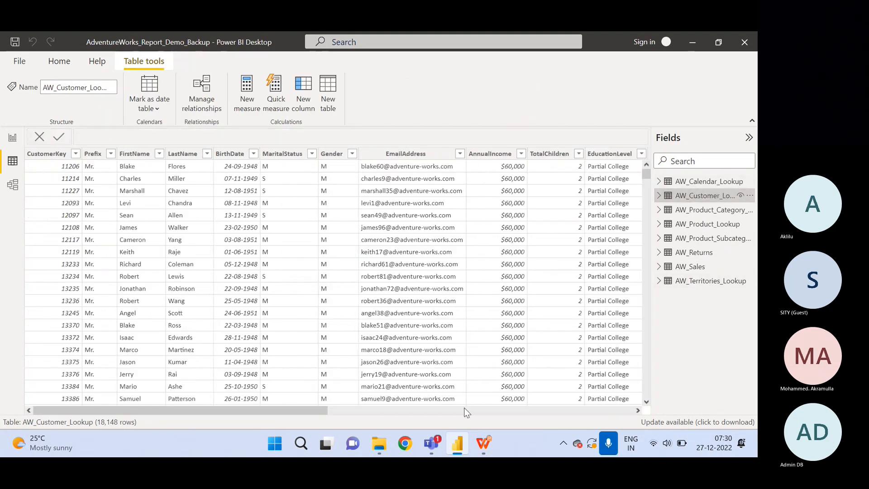
{"action": "left_click", "coordinate": [583, 413]}
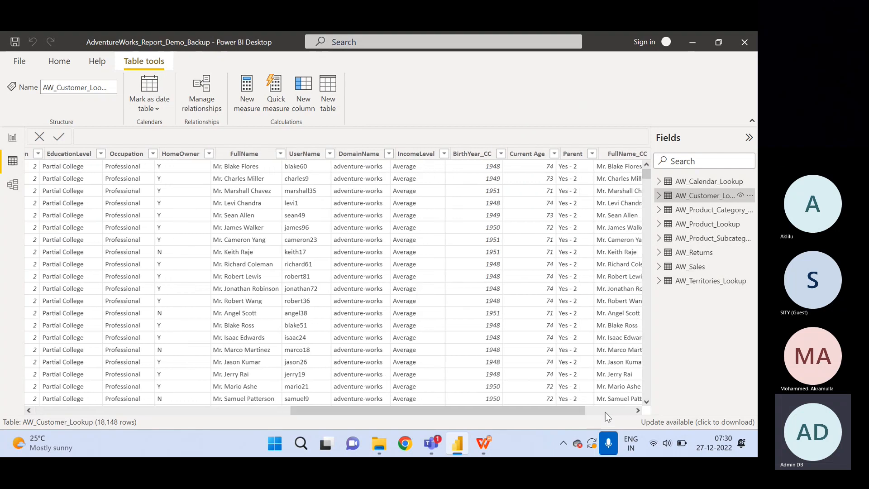
{"action": "left_click", "coordinate": [604, 411]}
{"action": "left_click_drag", "start_coordinate": [604, 411], "coordinate": [414, 407]}
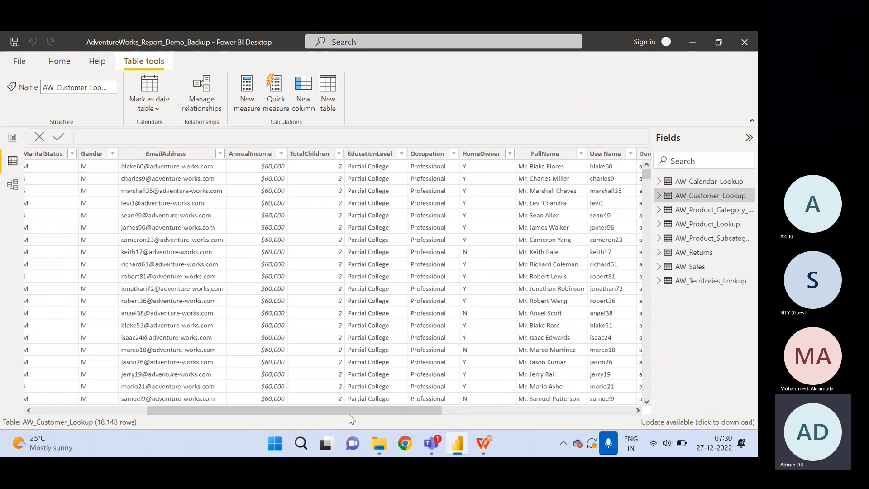
{"action": "left_click_drag", "start_coordinate": [325, 412], "coordinate": [192, 399]}
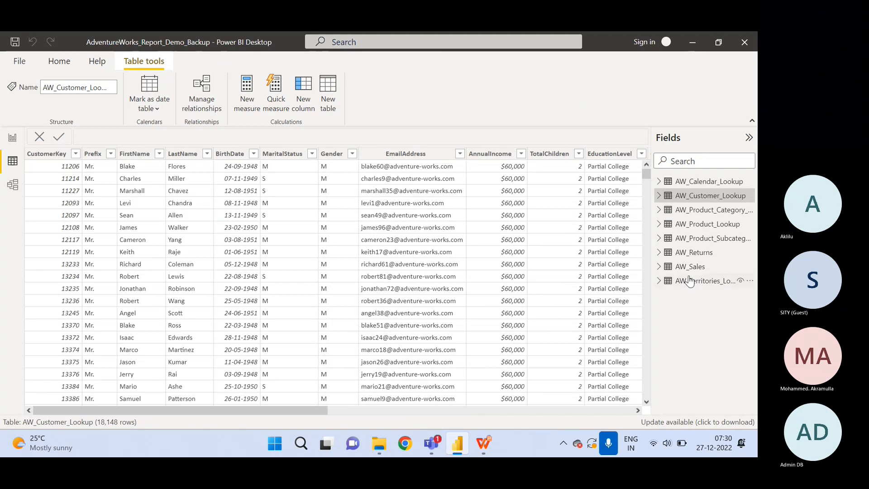
Add a calculated column named Full_Name_CC1 to the AW_Customer_Lookup table, starting its formula with the CONCATENATE function.
{"action": "right_click", "coordinate": [686, 201]}
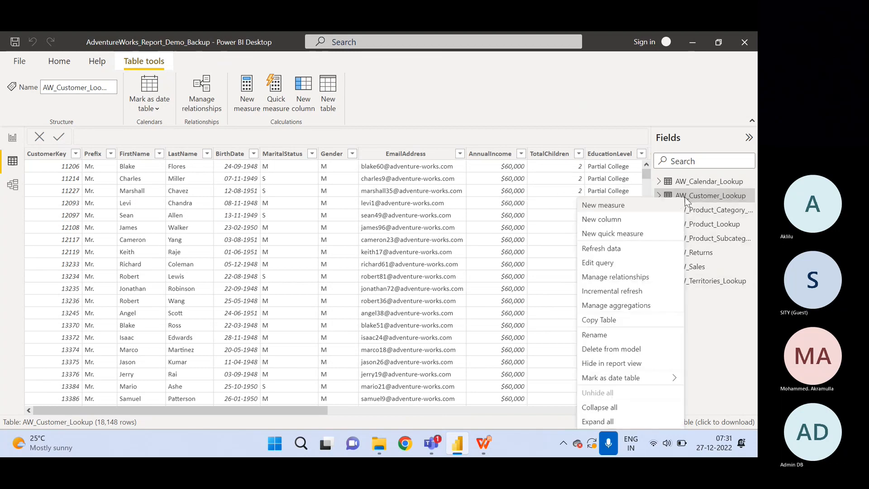
{"action": "left_click", "coordinate": [603, 221]}
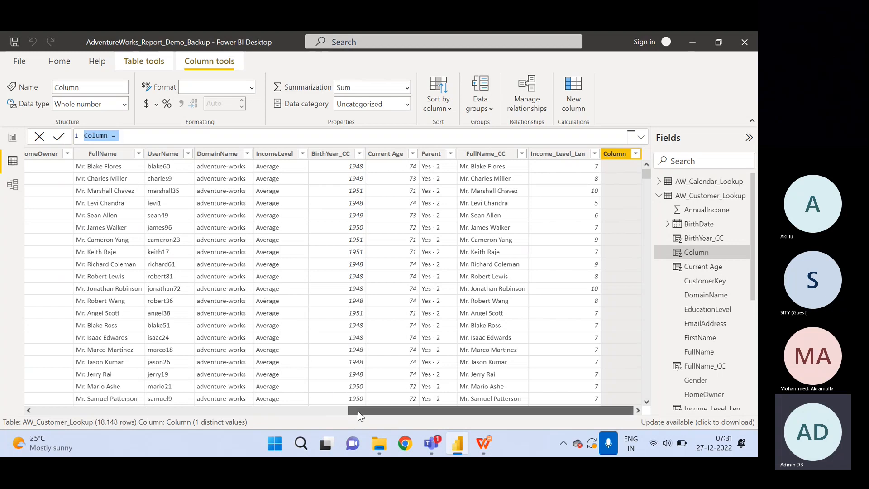
{"action": "left_click_drag", "start_coordinate": [358, 411], "coordinate": [42, 414]}
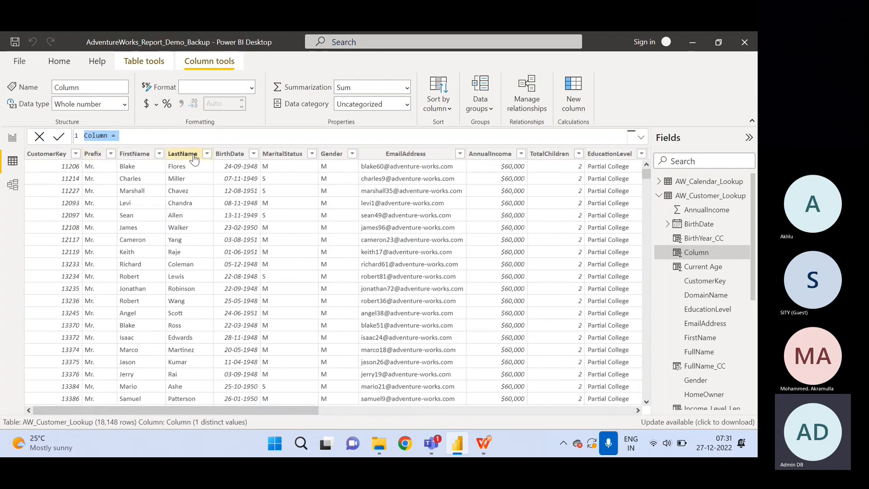
{"action": "type", "text": "Full"}
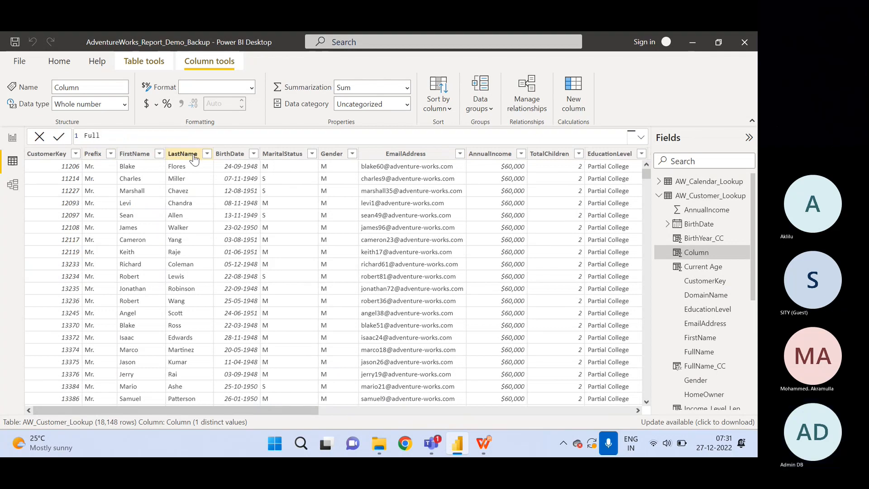
{"action": "type", "text": "_Name"}
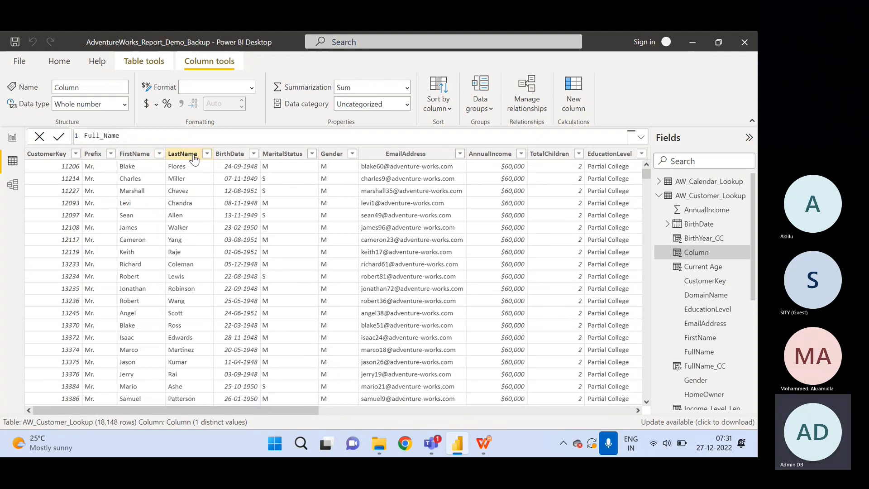
{"action": "type", "text": "_CC1 = Concat"}
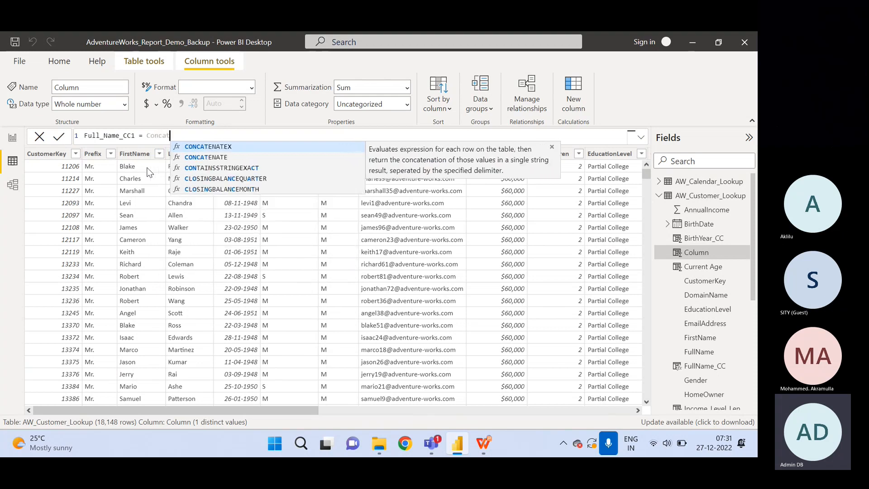
{"action": "key", "text": "Down"}
{"action": "key", "text": "Tab"}
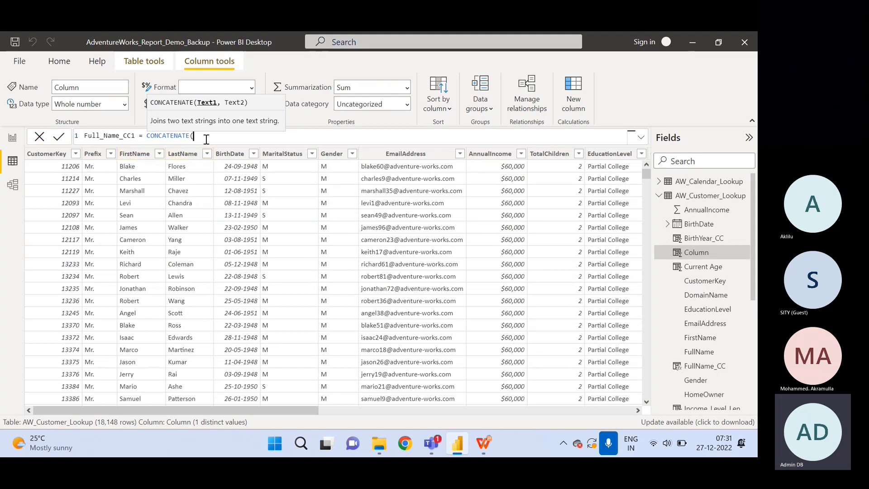
{"action": "type", "text": "First"}
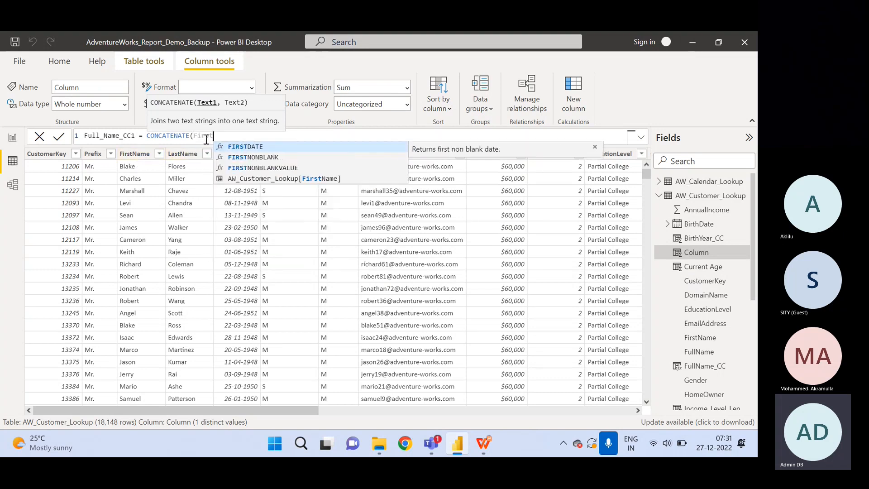
{"action": "key", "text": "Up"}
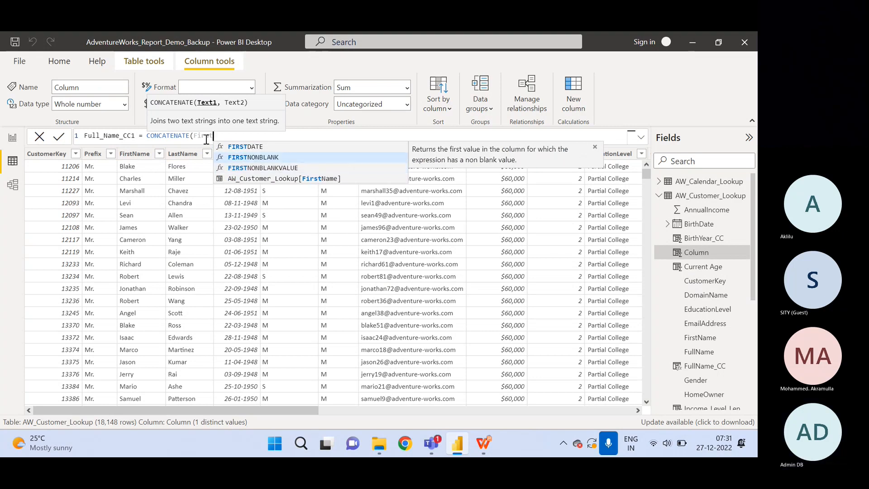
{"action": "key", "text": "Tab"}
{"action": "type", "text": ","}
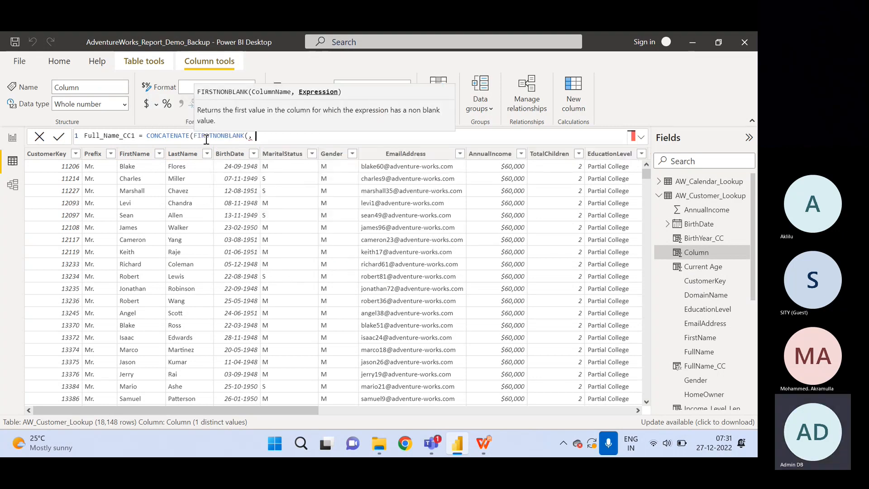
{"action": "key", "text": "BackSpace"}
{"action": "key", "text": "BackSpace"}
{"action": "key", "text": "BackSpace"}
{"action": "key", "text": "BackSpace"}
{"action": "key", "text": "BackSpace"}
{"action": "key", "text": "BackSpace"}
{"action": "key", "text": "BackSpace"}
{"action": "key", "text": "BackSpace"}
{"action": "key", "text": "BackSpace"}
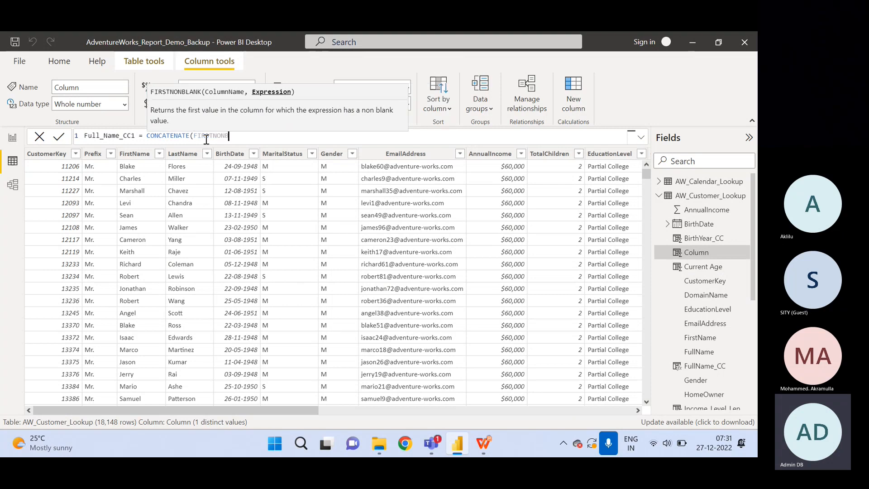
Set AW_Customer_Lookup[FirstName] and AW_Customer_Lookup[LastName] as the two CONCATENATE arguments and commit the formula.
{"action": "type", "text": "am"}
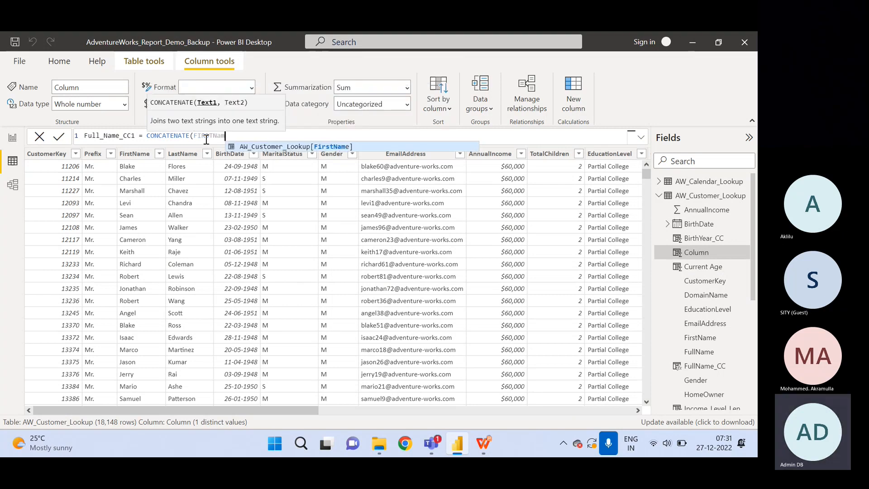
{"action": "key", "text": "Tab"}
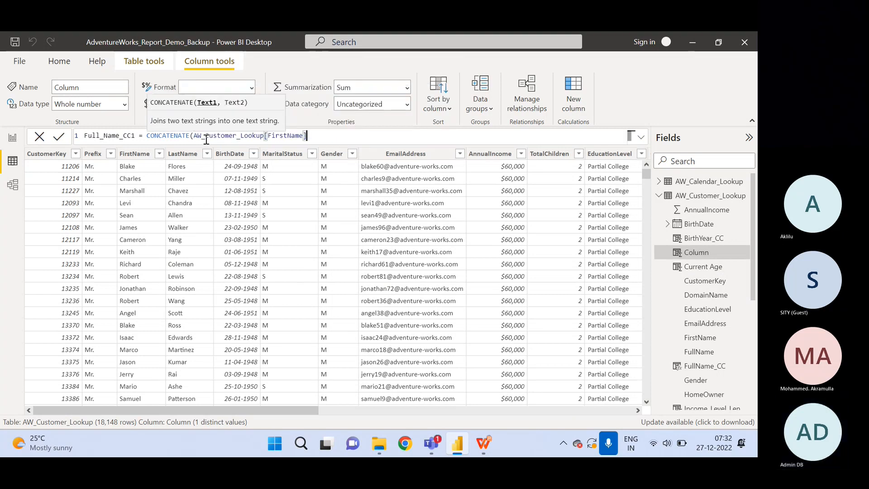
{"action": "type", "text": ", Last"}
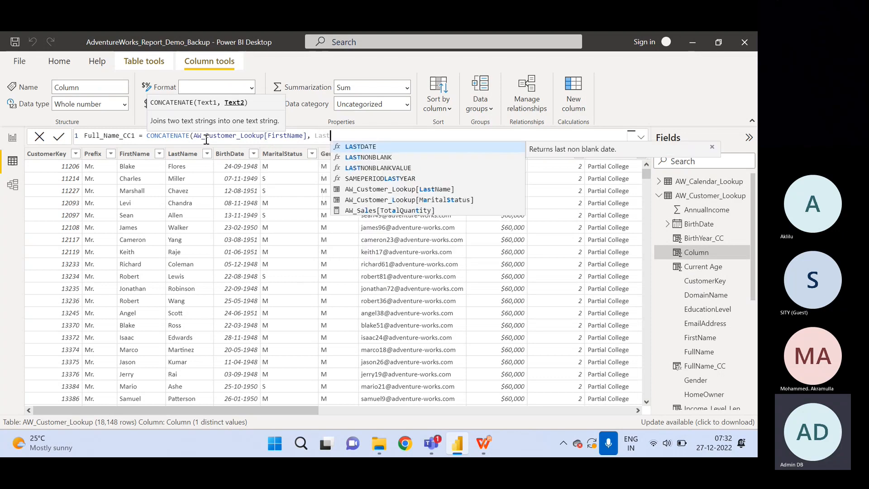
{"action": "key", "text": "Down"}
{"action": "key", "text": "Down"}
{"action": "key", "text": "Down"}
{"action": "key", "text": "Down"}
{"action": "key", "text": "Tab"}
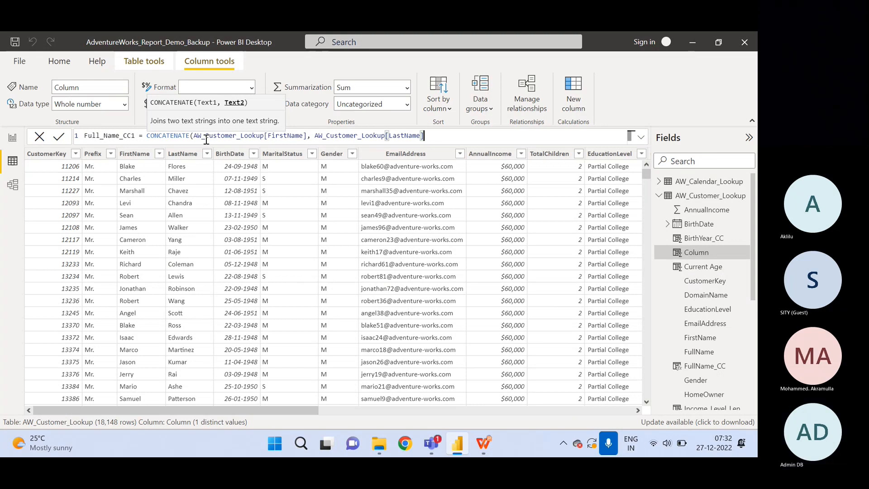
{"action": "type", "text": ")"}
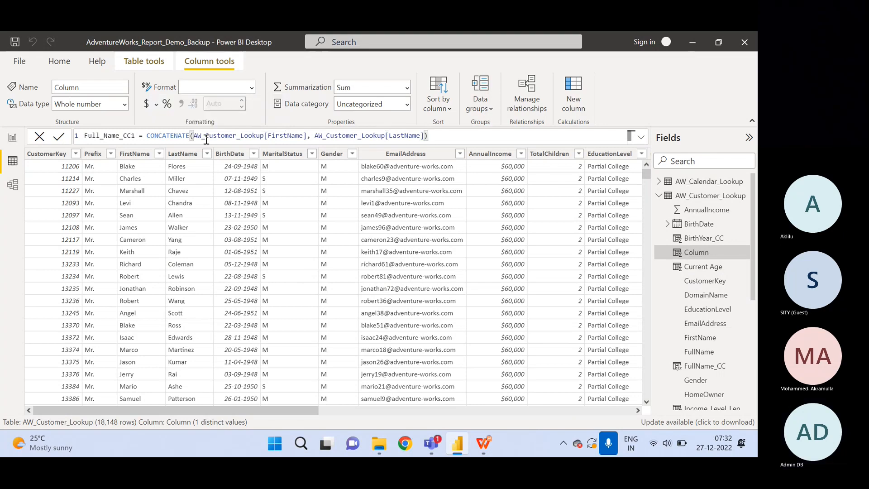
{"action": "key", "text": "Return"}
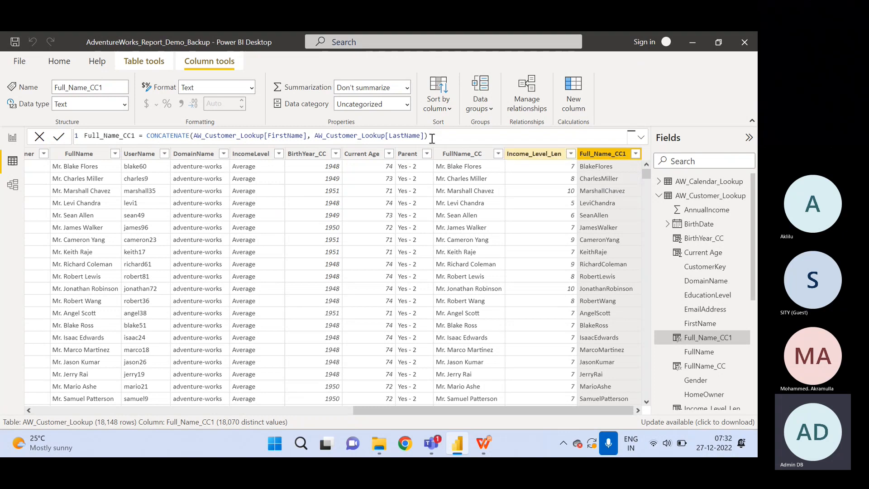
Replace the CONCATENATE expression in the Full_Name_CC1 formula with a reference to AW_Customer_Lookup[FirstName].
{"action": "left_click_drag", "start_coordinate": [431, 137], "coordinate": [148, 138]}
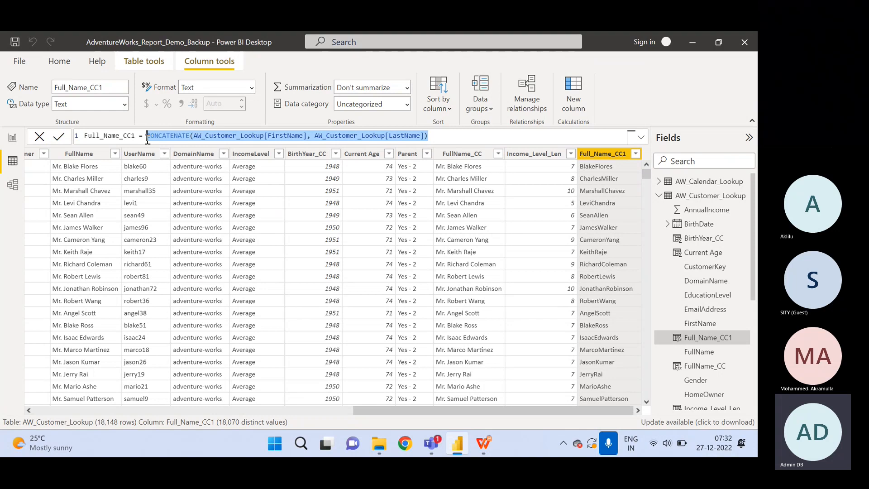
{"action": "type", "text": "AW"}
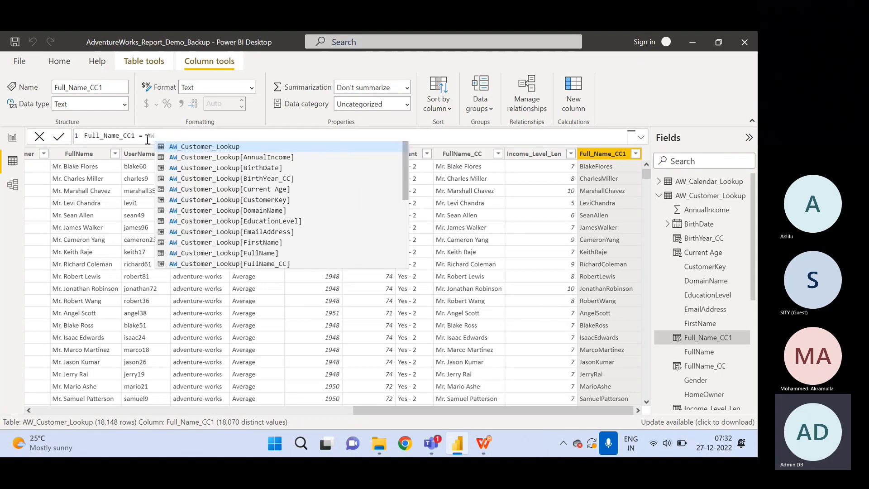
{"action": "key", "text": "Down"}
{"action": "key", "text": "Down"}
{"action": "key", "text": "Down"}
{"action": "key", "text": "Down"}
{"action": "key", "text": "Down"}
{"action": "key", "text": "Down"}
{"action": "key", "text": "Down"}
{"action": "key", "text": "Down"}
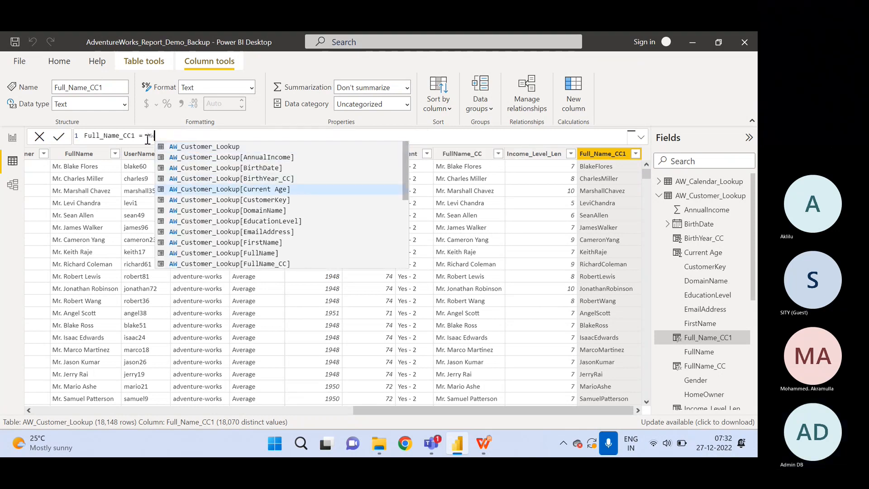
{"action": "key", "text": "Down"}
{"action": "key", "text": "Tab"}
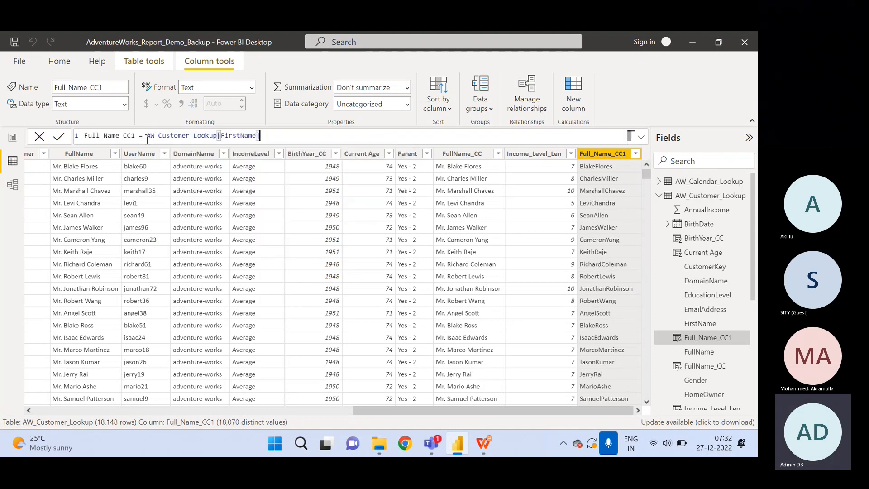
Append AW_Customer_Lookup[LastName] to the first name reference with the & operator and commit the formula.
{"action": "type", "text": "& Last"}
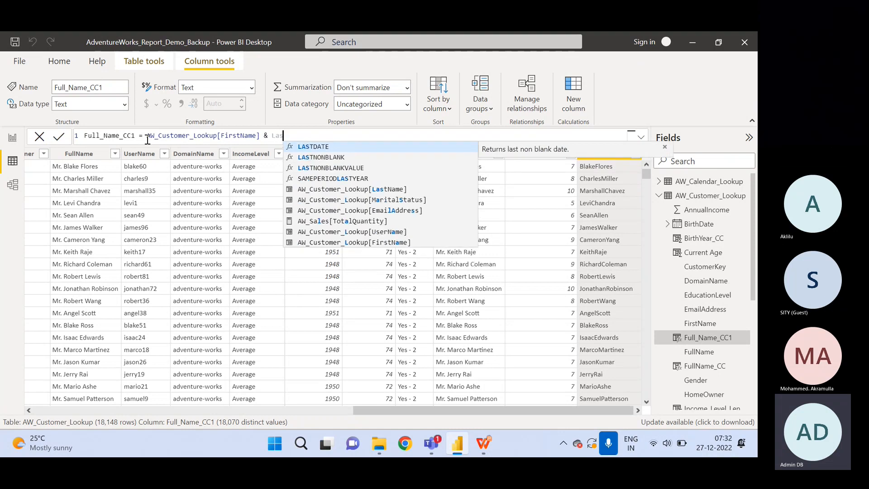
{"action": "key", "text": "Down"}
{"action": "key", "text": "Down"}
{"action": "key", "text": "Tab"}
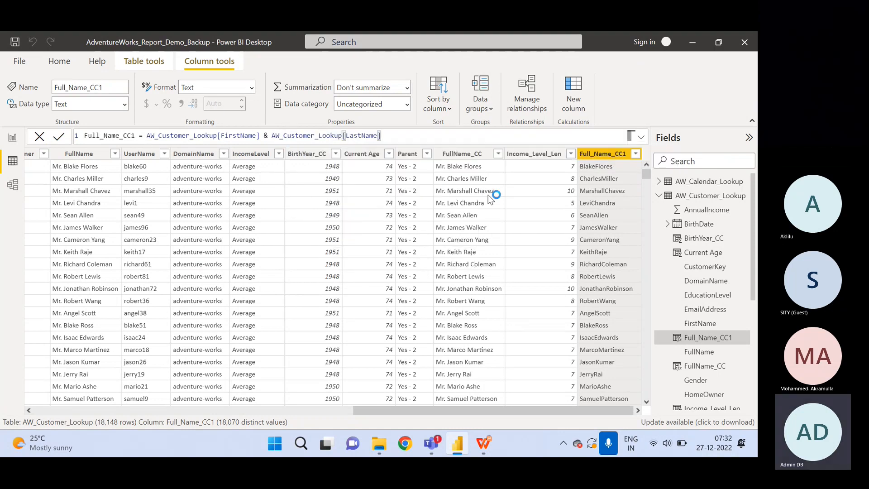
{"action": "key", "text": "Return"}
Insert a quoted space joined with & between the FirstName and LastName references and commit the formula.
{"action": "left_click", "coordinate": [269, 136]}
{"action": "type", "text": "\""}
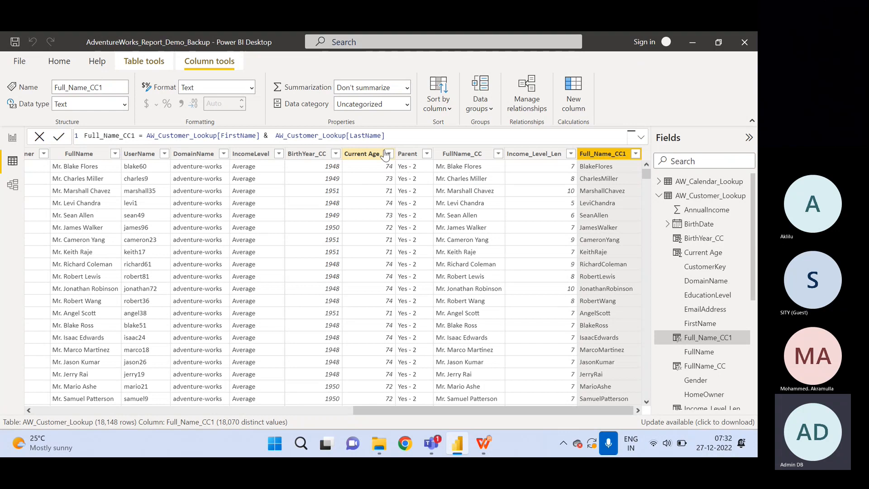
{"action": "type", "text": " \""}
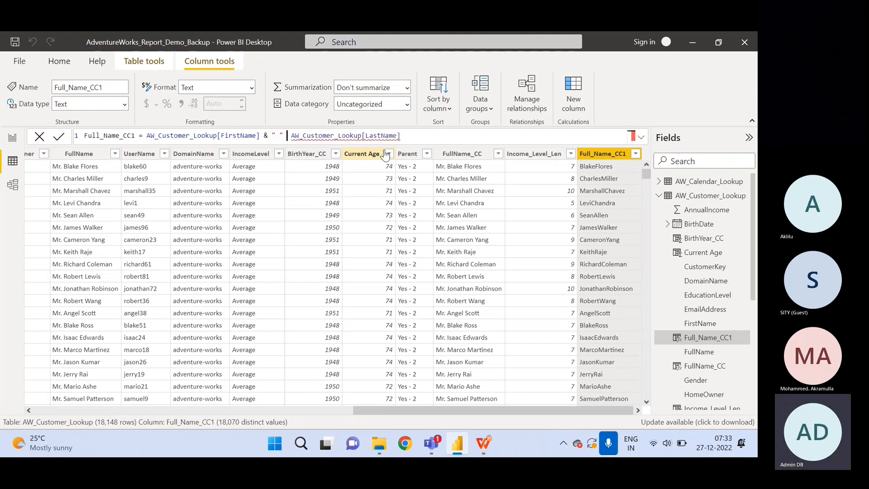
{"action": "type", "text": " &"}
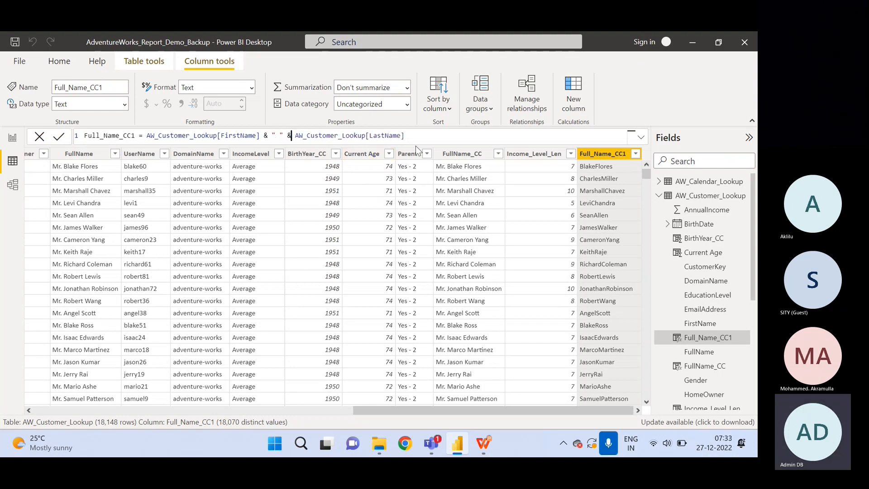
{"action": "key", "text": "Return"}
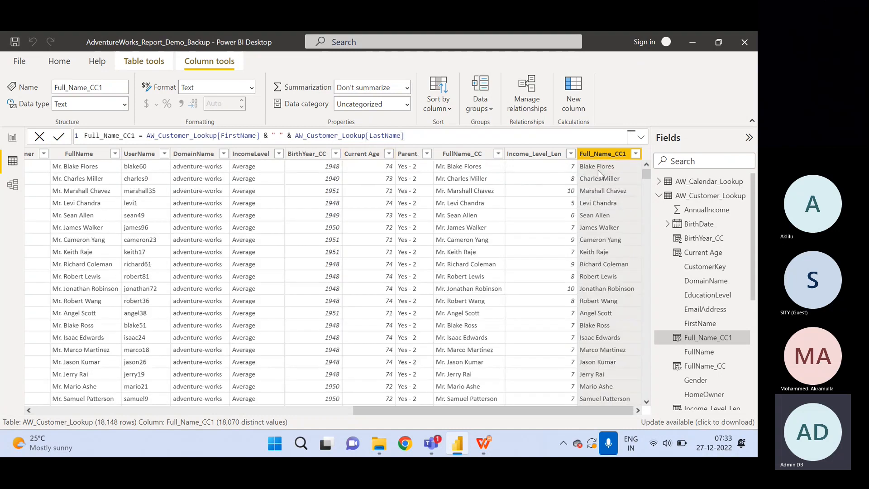
Prepend AW_Customer_Lookup[Prefix] with the & operator to the Full_Name_CC1 formula and commit it.
{"action": "left_click", "coordinate": [149, 137]}
{"action": "type", "text": "Perfi"}
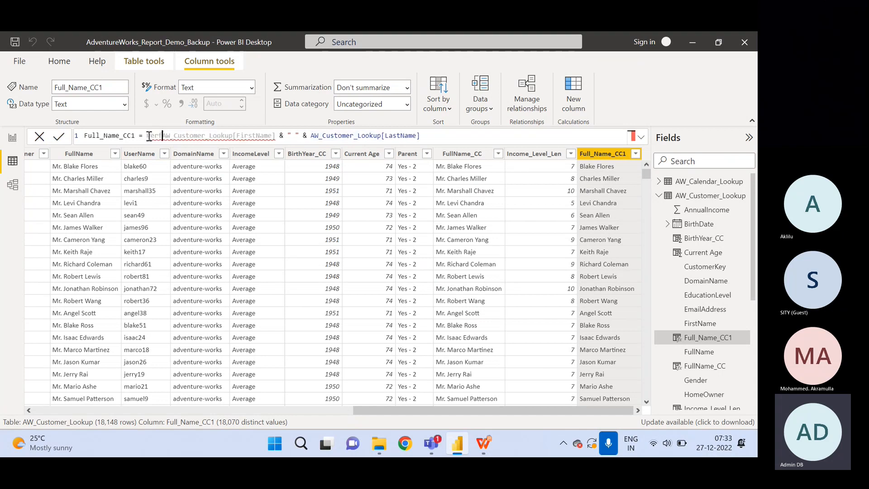
{"action": "type", "text": "x "}
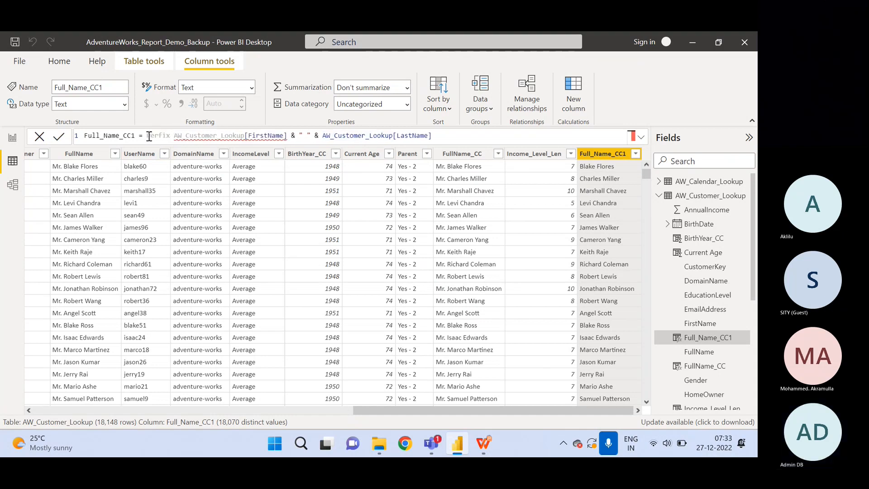
{"action": "type", "text": "&"}
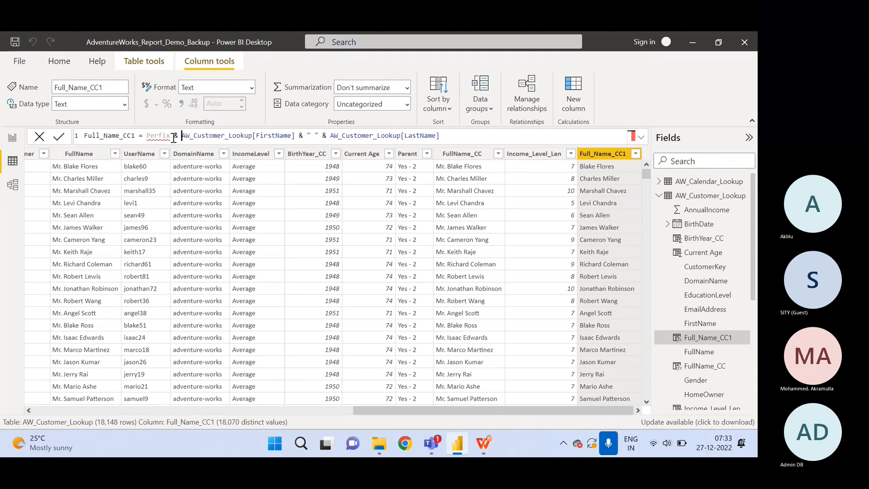
{"action": "double_click", "coordinate": [149, 137]}
{"action": "type", "text": "Peefi"}
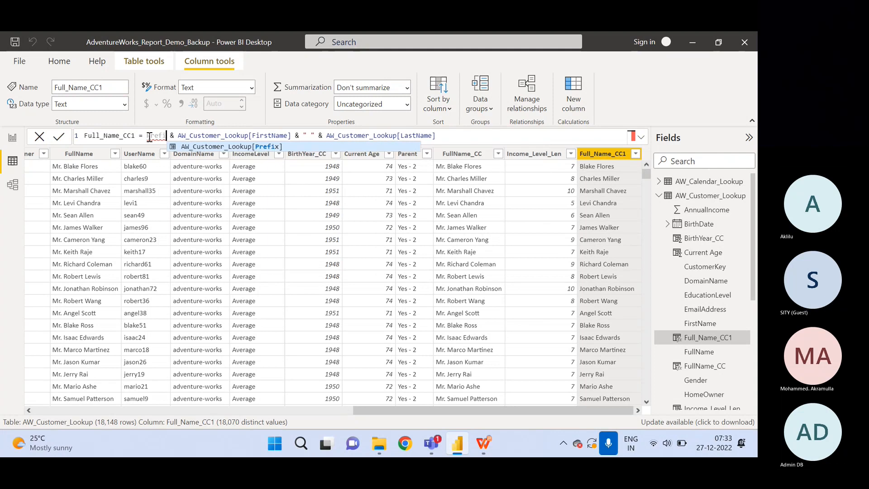
{"action": "key", "text": "Tab"}
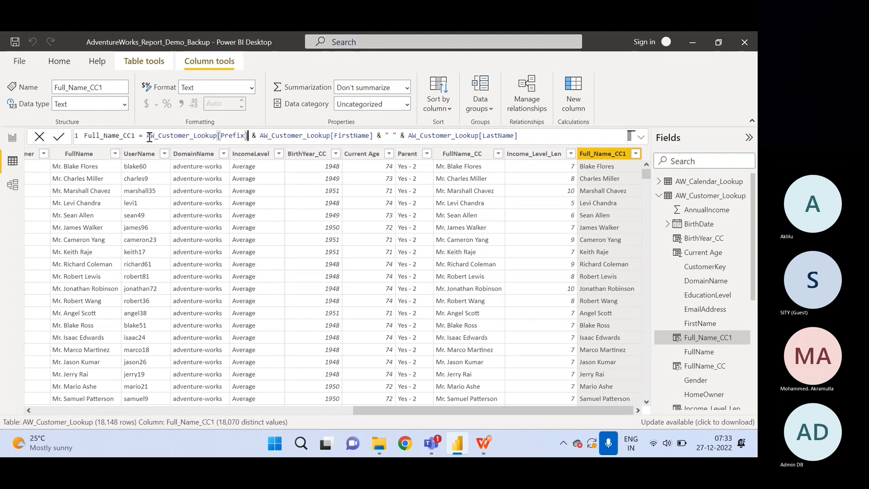
{"action": "key", "text": "Return"}
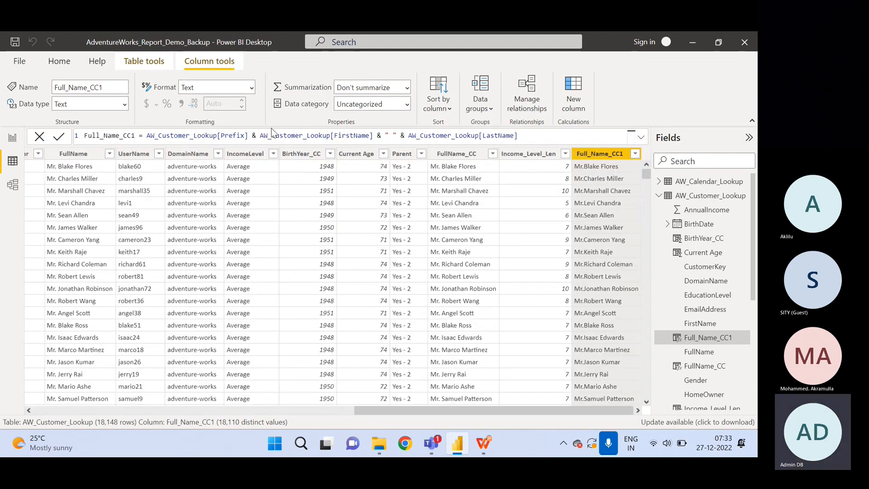
Insert a quoted space joined with & between the Prefix and FirstName references and commit the formula.
{"action": "left_click", "coordinate": [260, 136]}
{"action": "type", "text": "\""}
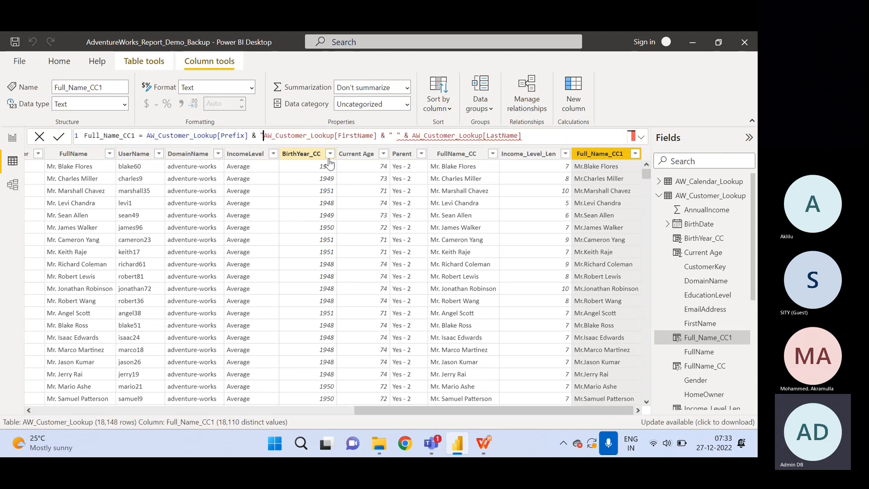
{"action": "type", "text": " \" &"}
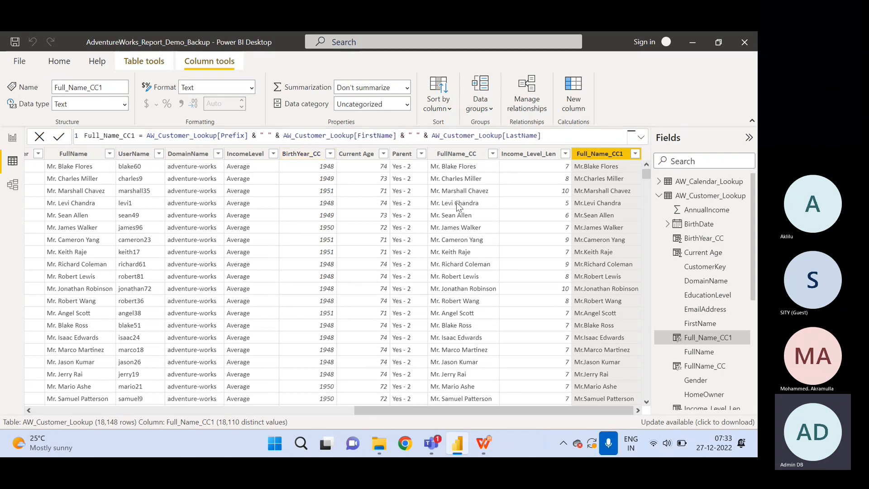
{"action": "key", "text": "Return"}
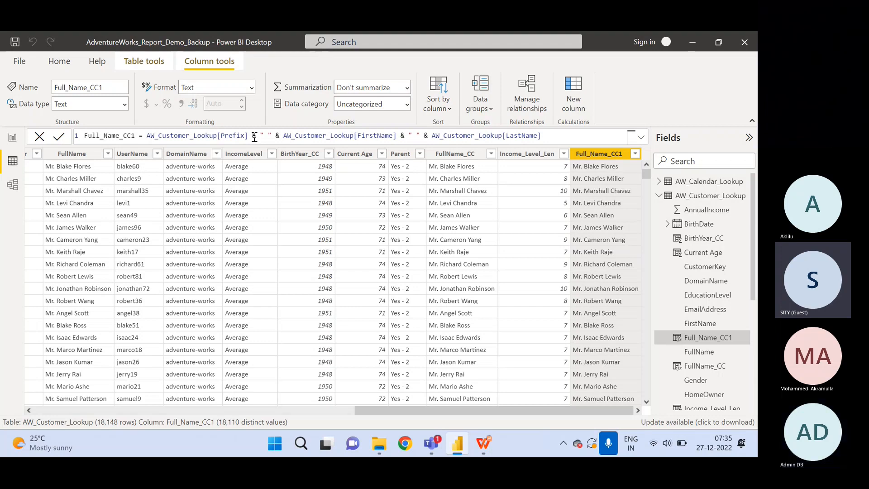
Examine the concatenate and AND entries on slide 15 of Class_PPT.pptx in WPS Office, then return to the Full_Name_CC1 formula in Power BI.
{"action": "left_click", "coordinate": [483, 445]}
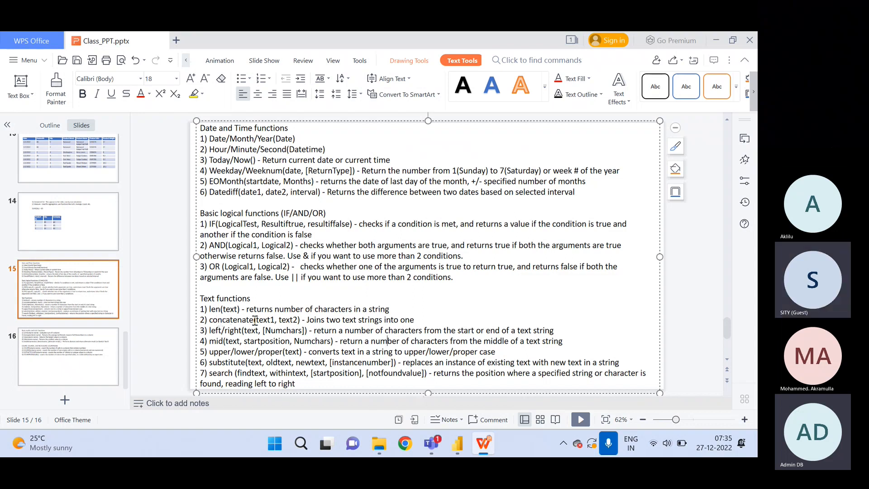
{"action": "left_click_drag", "start_coordinate": [255, 320], "coordinate": [205, 321]}
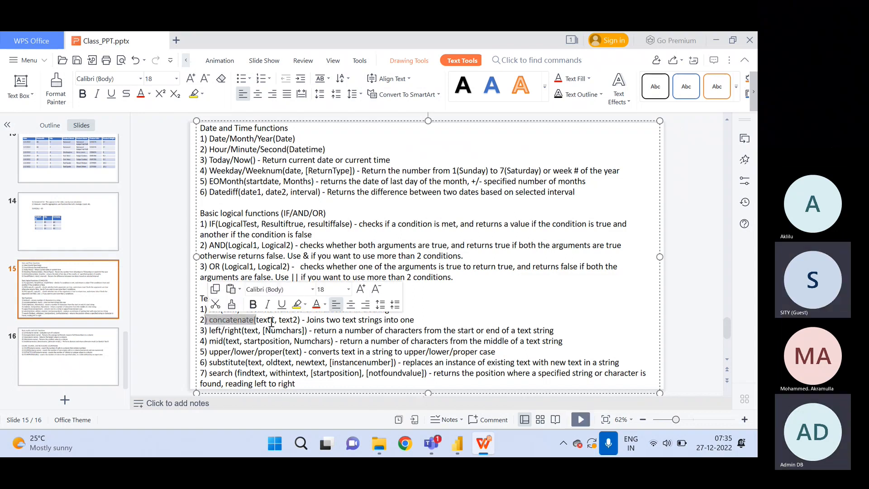
{"action": "left_click", "coordinate": [369, 340]}
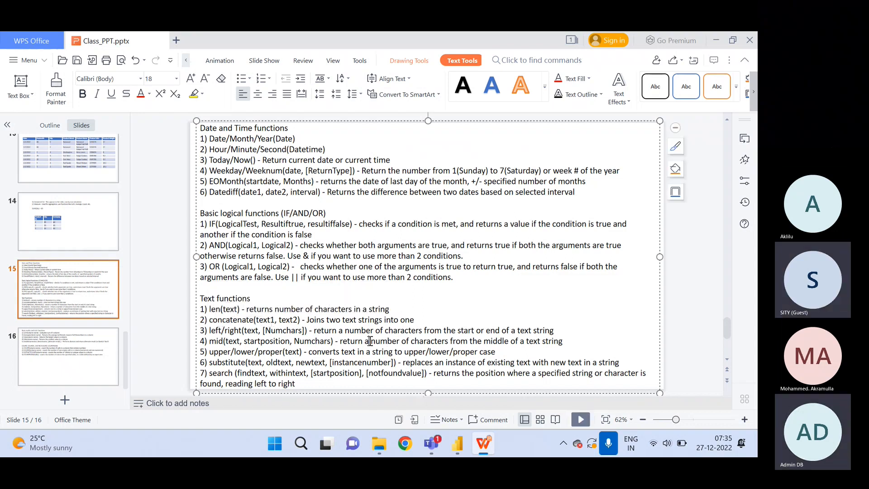
{"action": "left_click", "coordinate": [457, 444]}
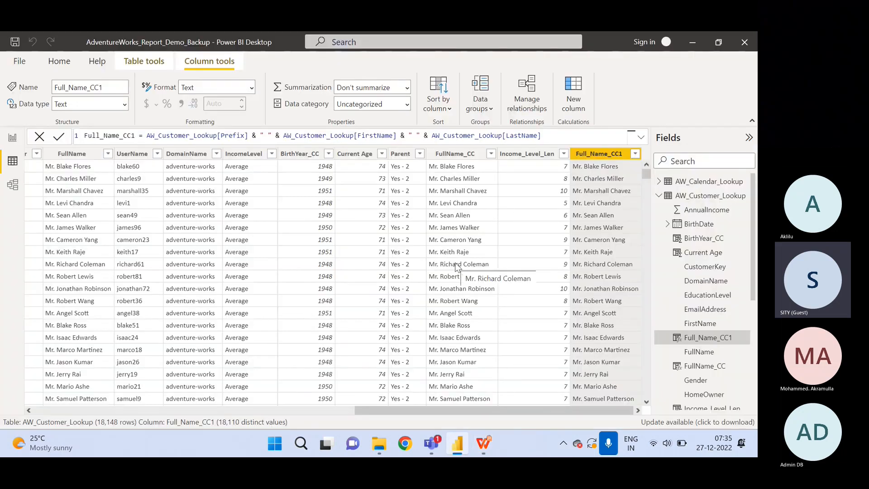
{"action": "left_click", "coordinate": [546, 135]}
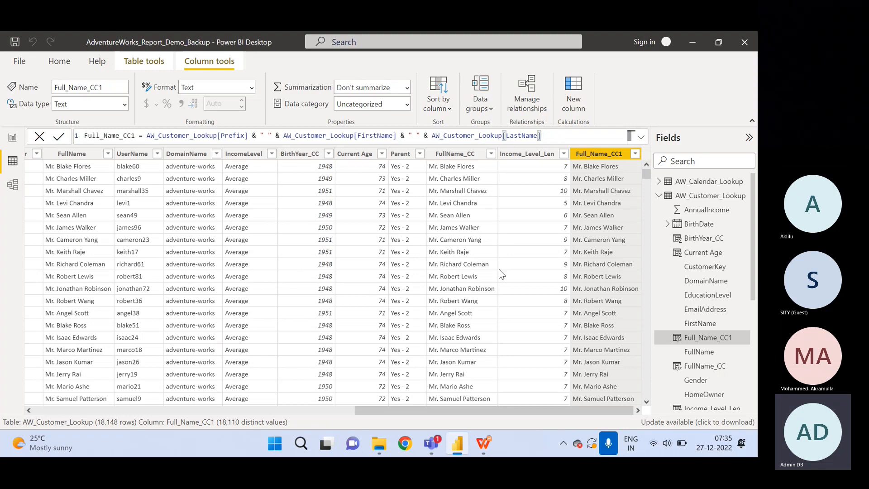
{"action": "left_click", "coordinate": [482, 443]}
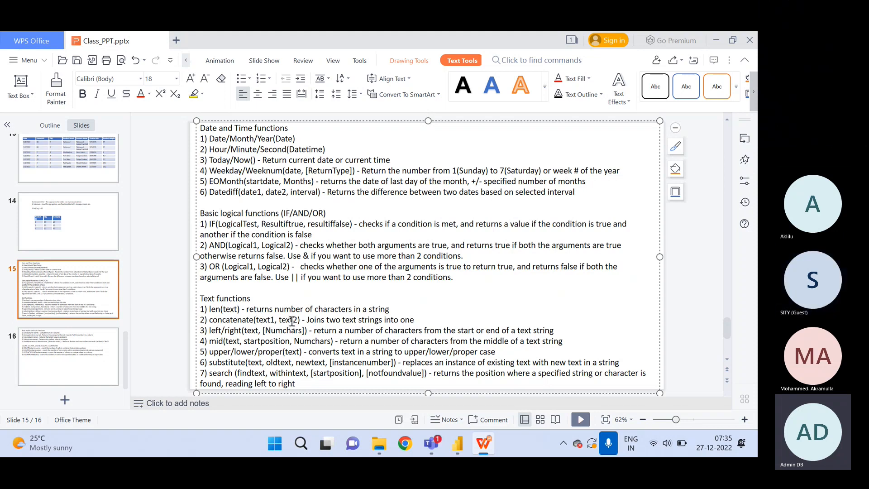
{"action": "left_click_drag", "start_coordinate": [300, 321], "coordinate": [202, 321]}
{"action": "left_click_drag", "start_coordinate": [293, 245], "coordinate": [210, 245]}
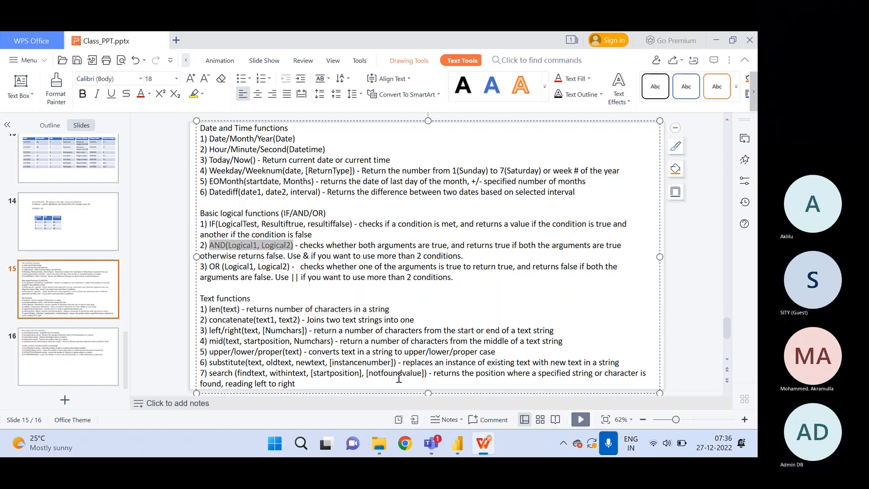
{"action": "left_click", "coordinate": [483, 443]}
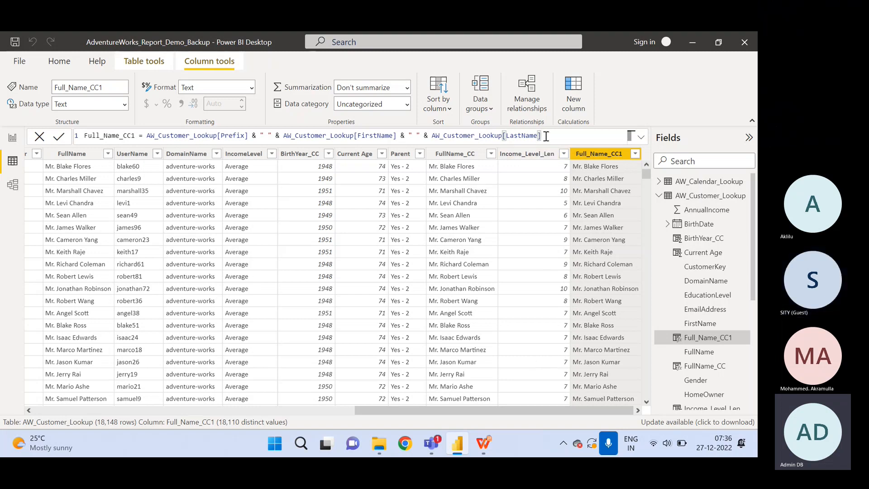
Replace the whole Full_Name_CC1 expression with a CONCATENATE function that takes AW_Customer_Lookup[FirstName] as its first argument.
{"action": "left_click_drag", "start_coordinate": [546, 136], "coordinate": [148, 136]}
{"action": "type", "text": "Concate"}
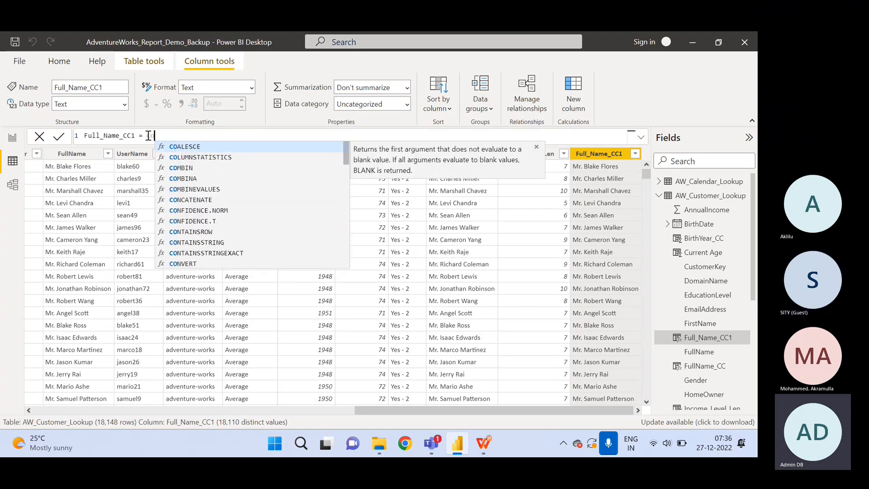
{"action": "key", "text": "Down"}
{"action": "key", "text": "Down"}
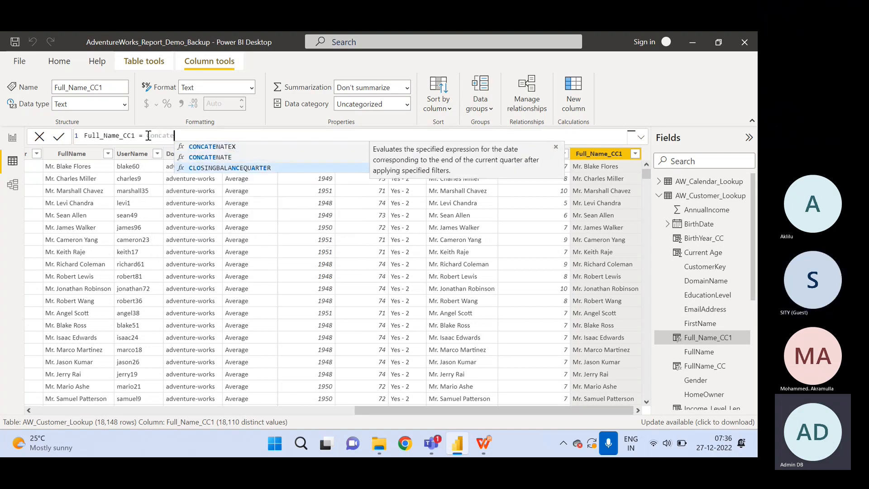
{"action": "key", "text": "Up"}
{"action": "key", "text": "Tab"}
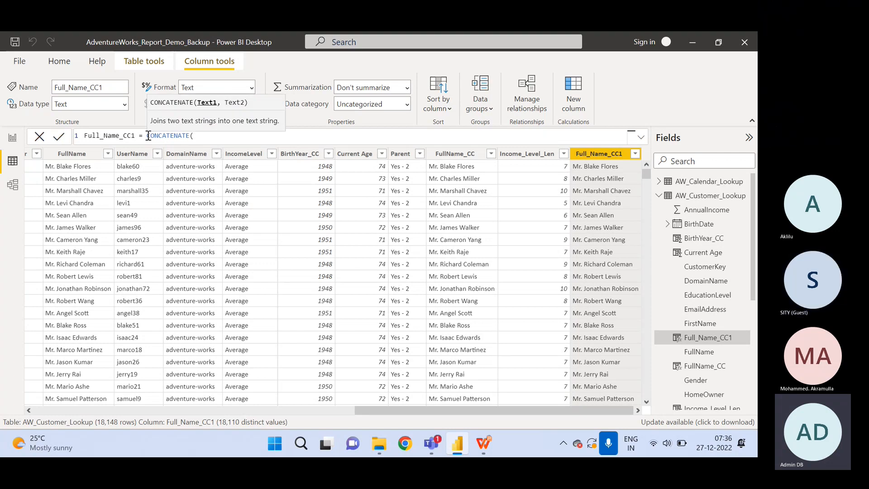
{"action": "type", "text": "First"}
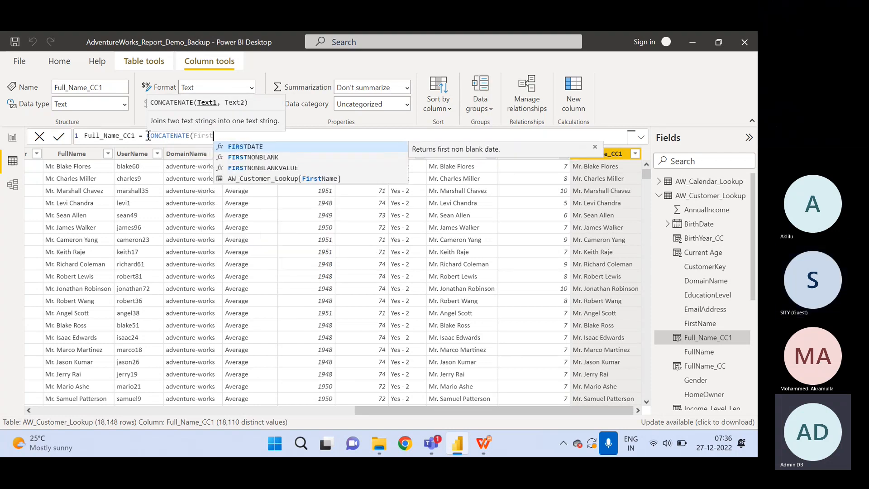
{"action": "key", "text": "Tab"}
{"action": "type", "text": ", "}
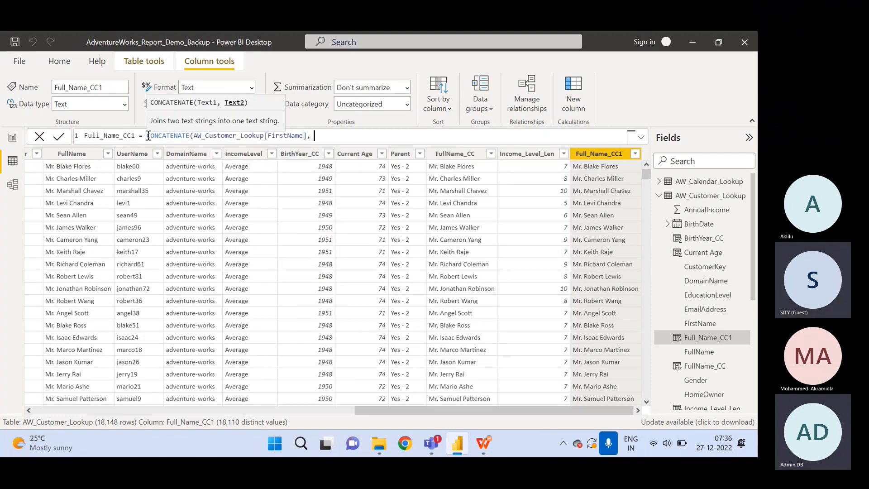
Set a quoted space as the second CONCATENATE argument, close the function and commit the formula.
{"action": "type", "text": "\" \""}
{"action": "key", "text": "BackSpace"}
{"action": "type", "text": ","}
{"action": "key", "text": "BackSpace"}
{"action": "type", "text": ")"}
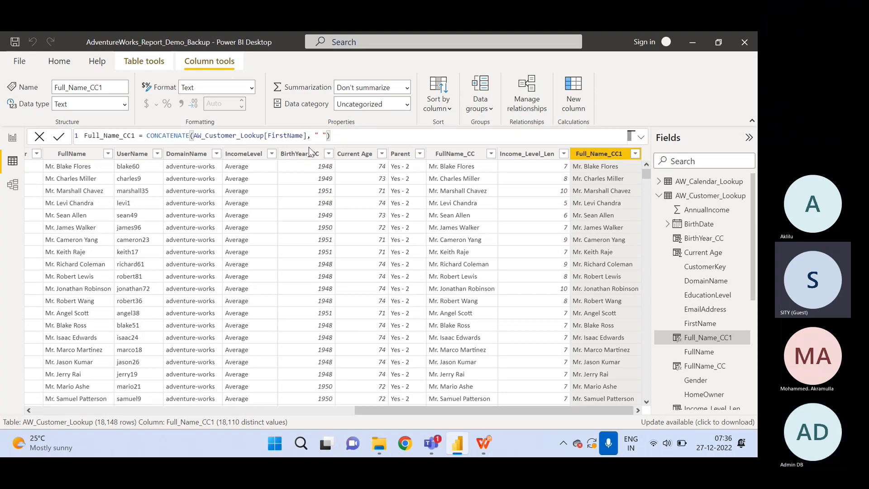
{"action": "key", "text": "Return"}
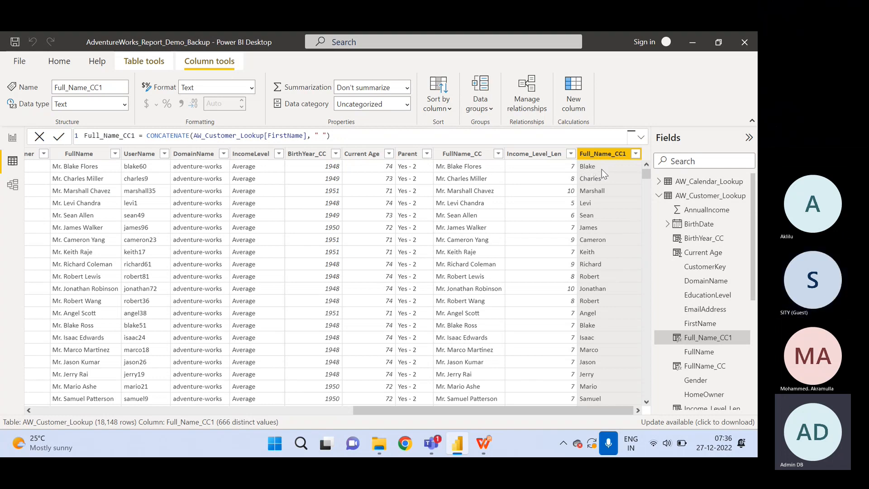
{"action": "left_click_drag", "start_coordinate": [328, 137], "coordinate": [201, 140]}
{"action": "left_click", "coordinate": [338, 138]}
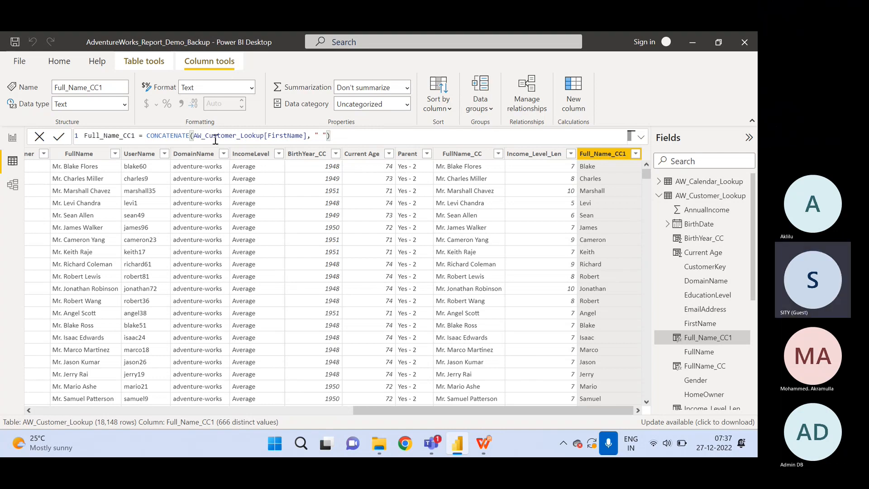
Replace CONCATENATE with the AND function in the Full_Name_CC1 formula and commit it.
{"action": "double_click", "coordinate": [190, 136]}
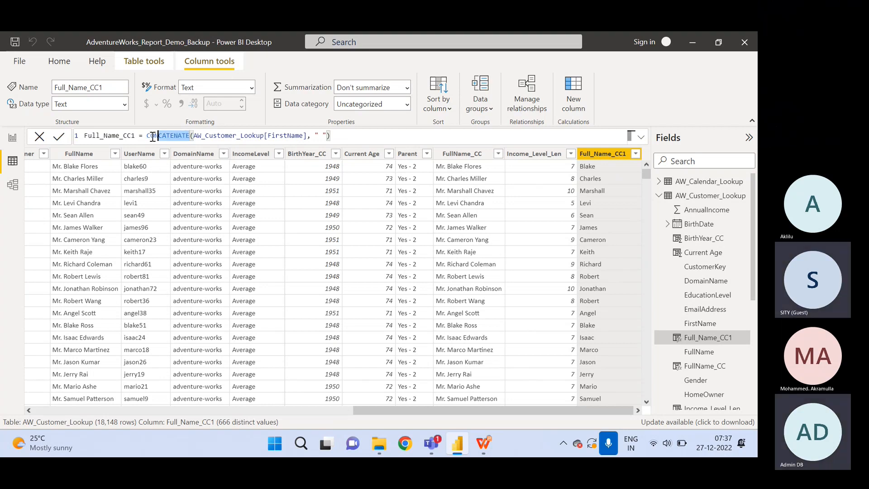
{"action": "type", "text": "&"}
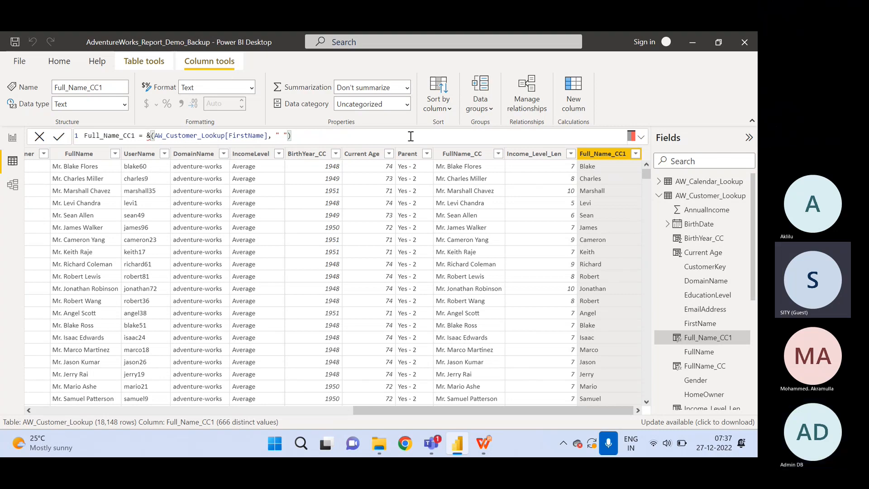
{"action": "key", "text": "BackSpace"}
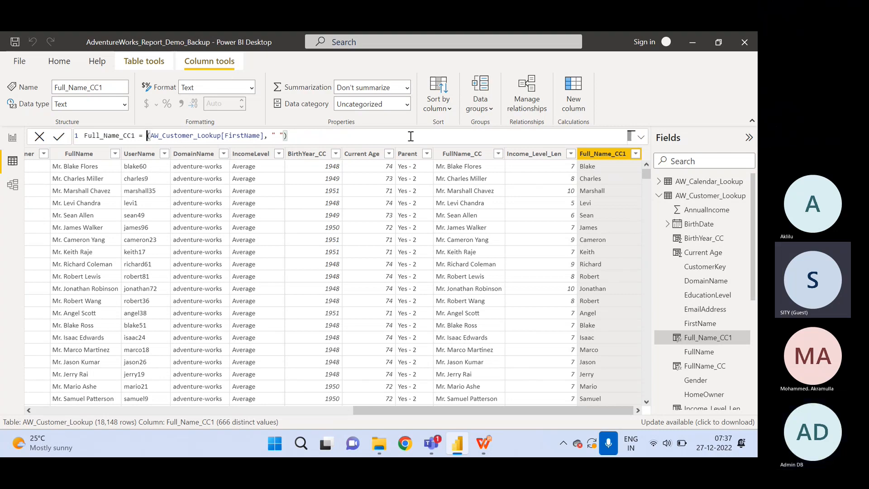
{"action": "type", "text": "AND"}
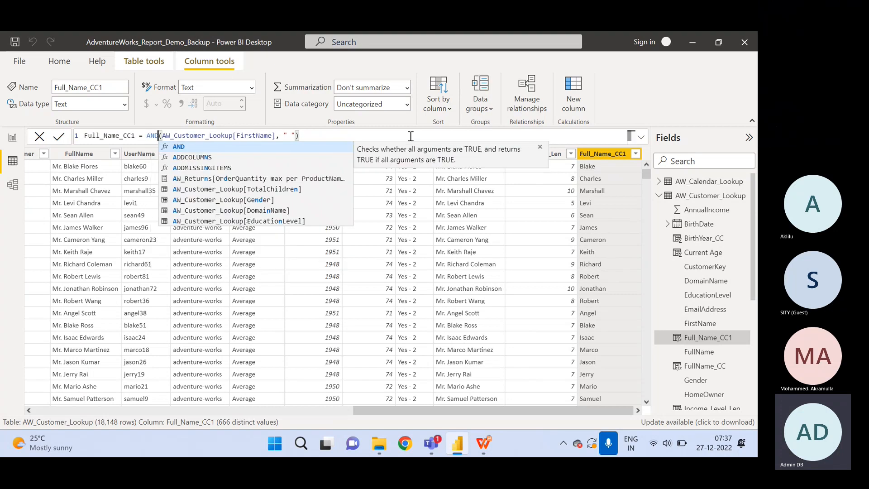
{"action": "left_click", "coordinate": [374, 137]}
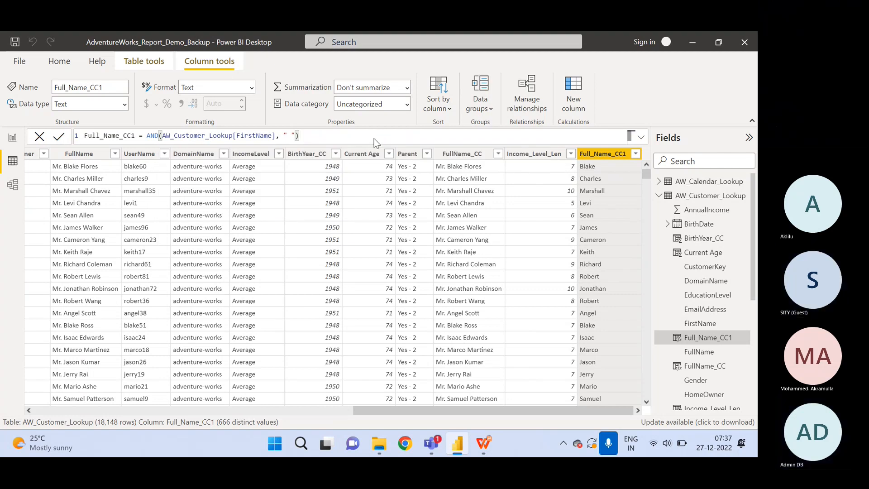
{"action": "key", "text": "Return"}
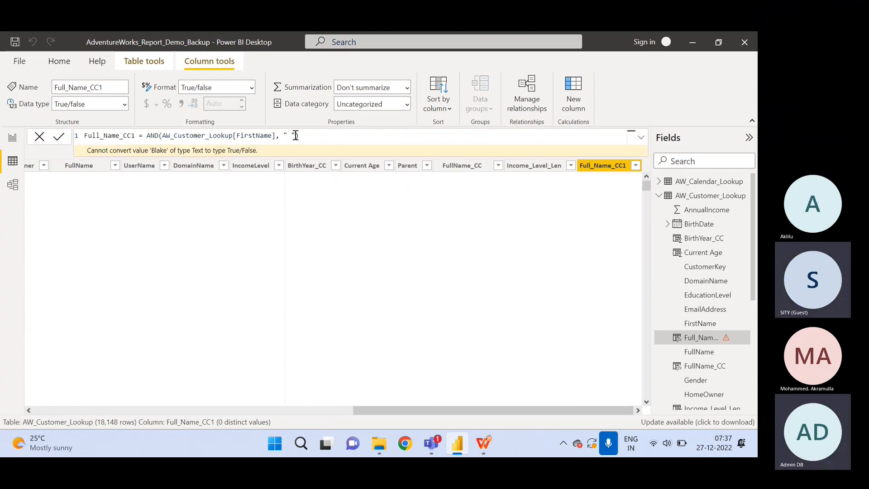
Replace the quoted space in the AND function with AW_Customer_Lookup[LastName] as the second argument.
{"action": "left_click_drag", "start_coordinate": [297, 135], "coordinate": [284, 136]}
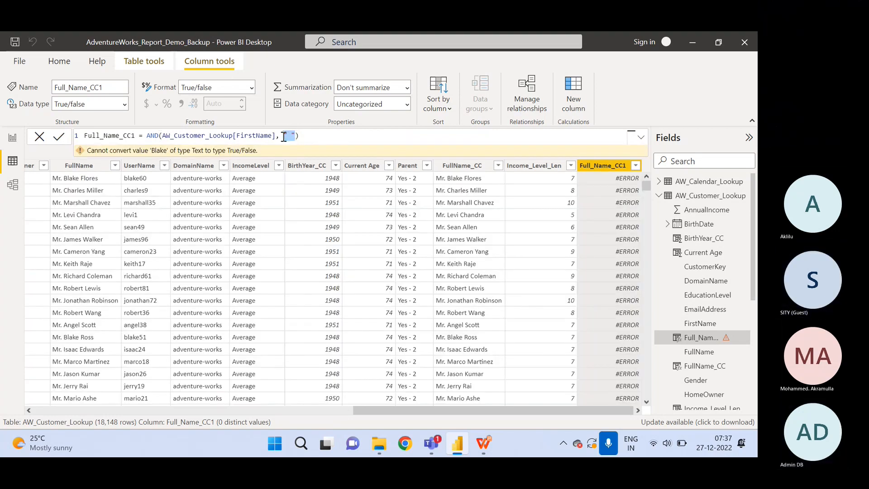
{"action": "type", "text": "Last"}
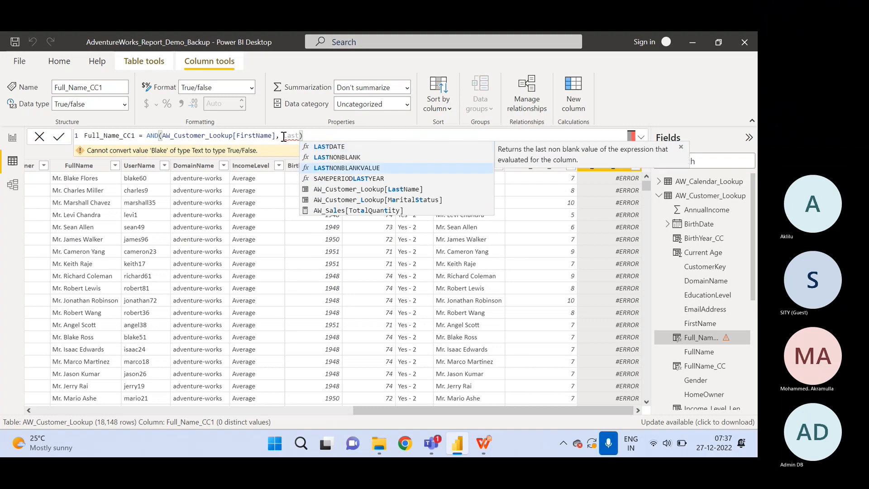
{"action": "key", "text": "Tab"}
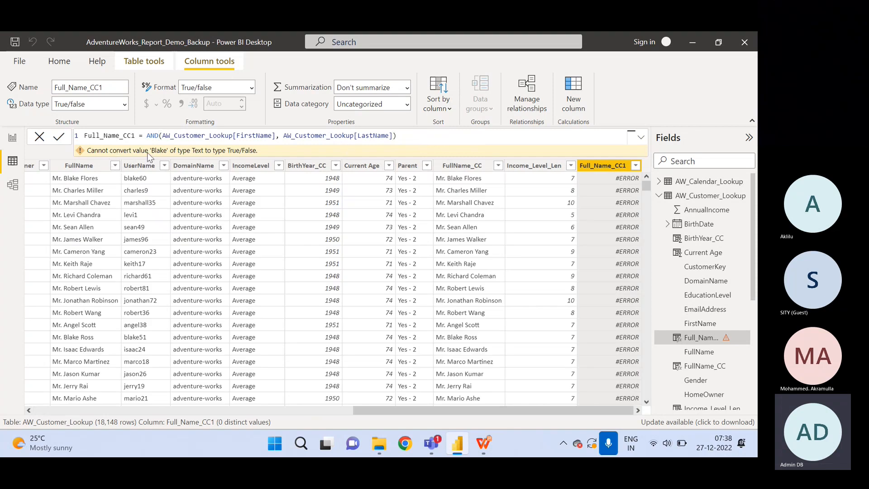
Compare the AND formula's column arguments with the AND entry on slide 15 in WPS Office, returning to Power BI.
{"action": "double_click", "coordinate": [224, 136]}
{"action": "double_click", "coordinate": [344, 135]}
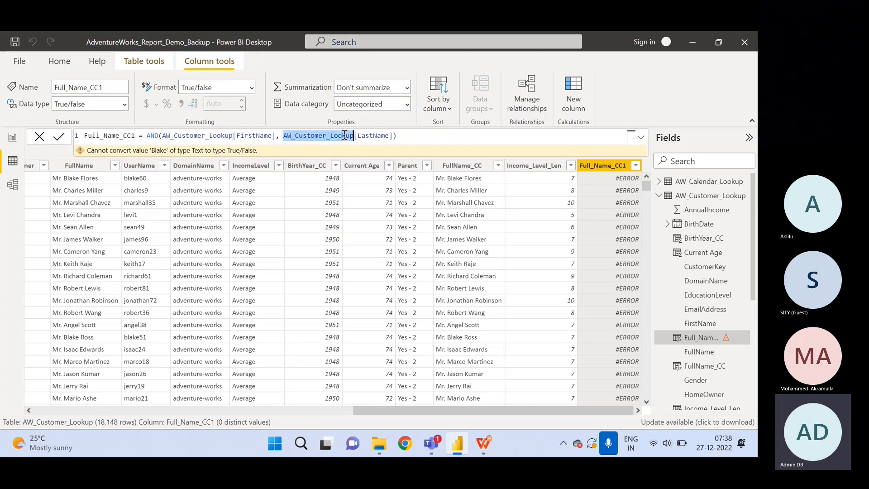
{"action": "left_click", "coordinate": [484, 444]}
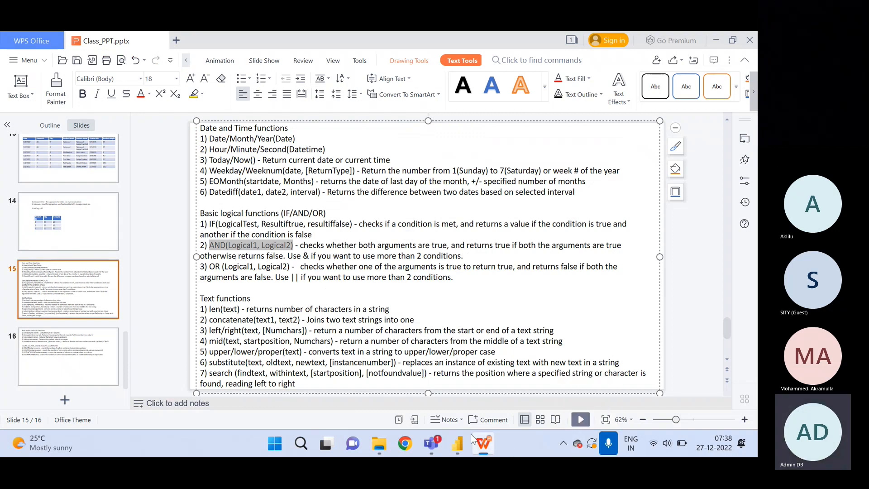
{"action": "left_click", "coordinate": [457, 443]}
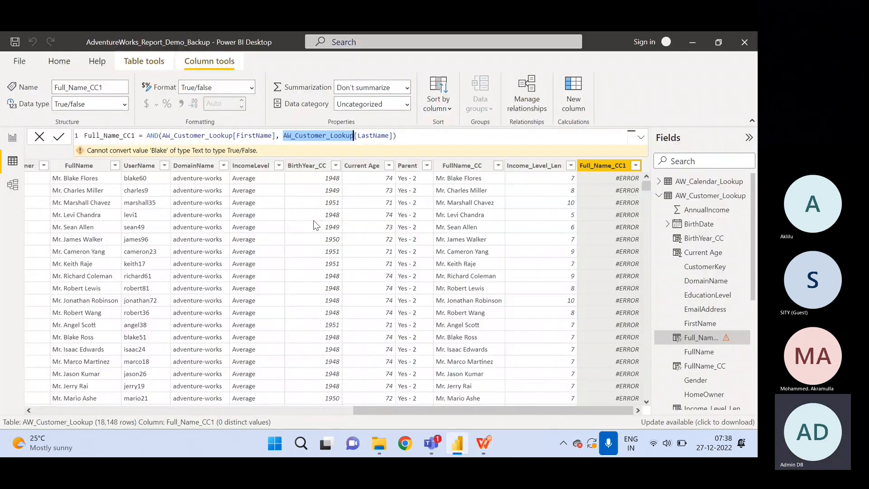
{"action": "left_click", "coordinate": [147, 136]}
{"action": "double_click", "coordinate": [152, 136]}
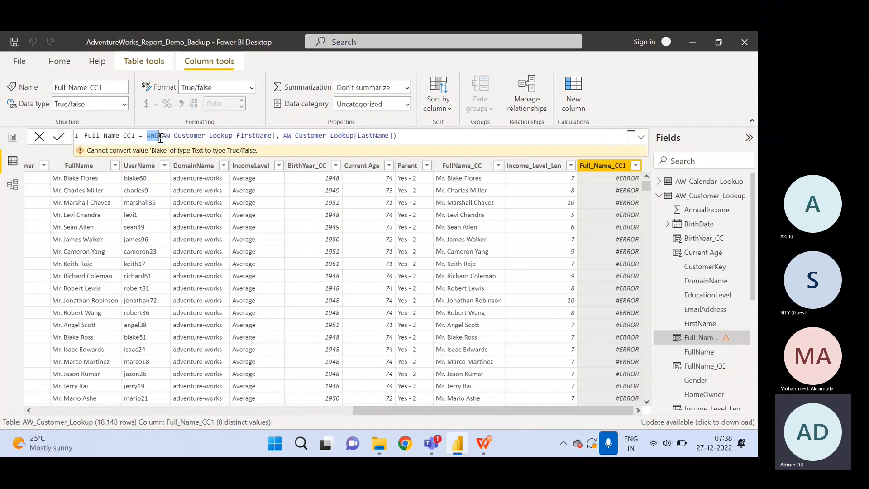
{"action": "left_click", "coordinate": [195, 135]}
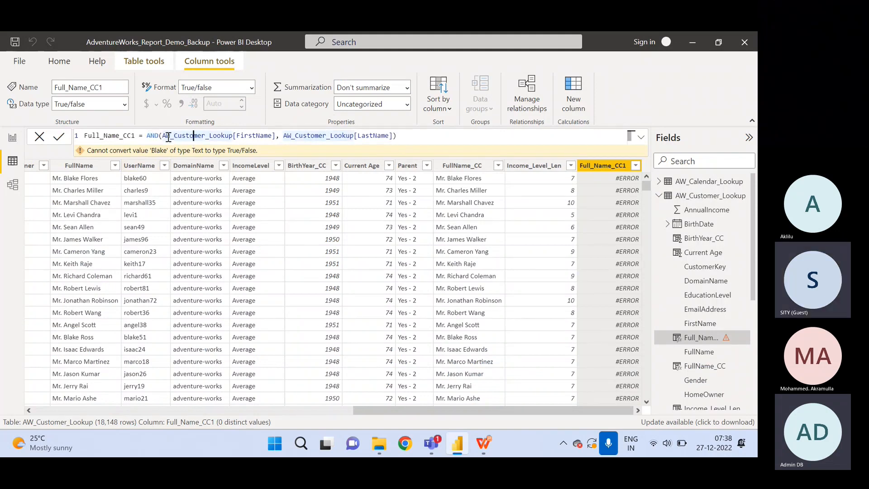
{"action": "mouse_move", "coordinate": [167, 136]}
{"action": "left_mouse_down"}
{"action": "mouse_move", "coordinate": [278, 137]}
{"action": "mouse_move", "coordinate": [167, 137]}
{"action": "left_mouse_up"}
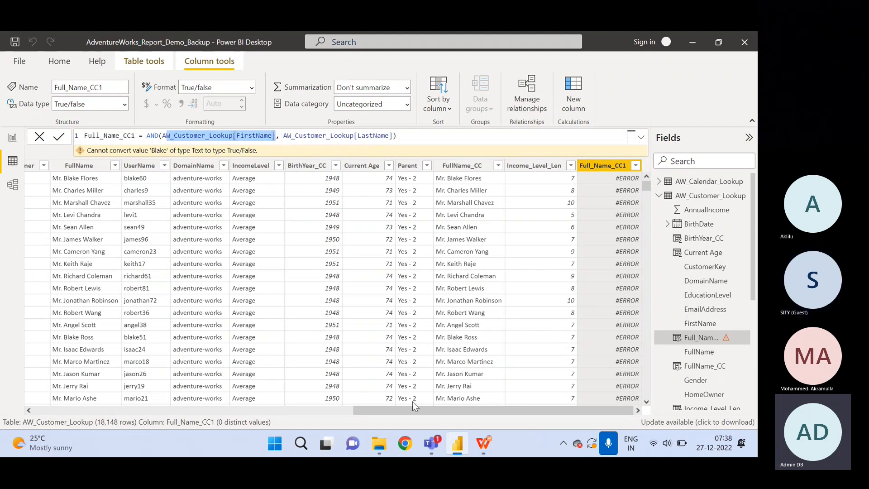
{"action": "left_click", "coordinate": [483, 444]}
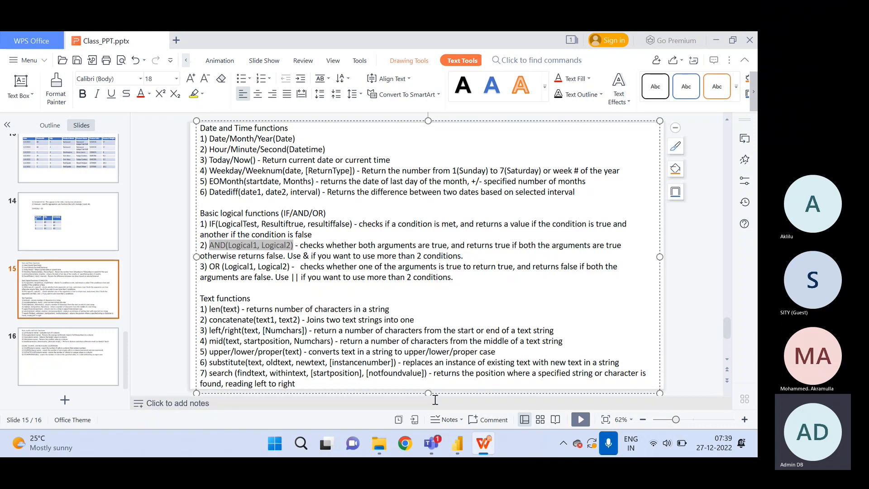
{"action": "left_click", "coordinate": [458, 447]}
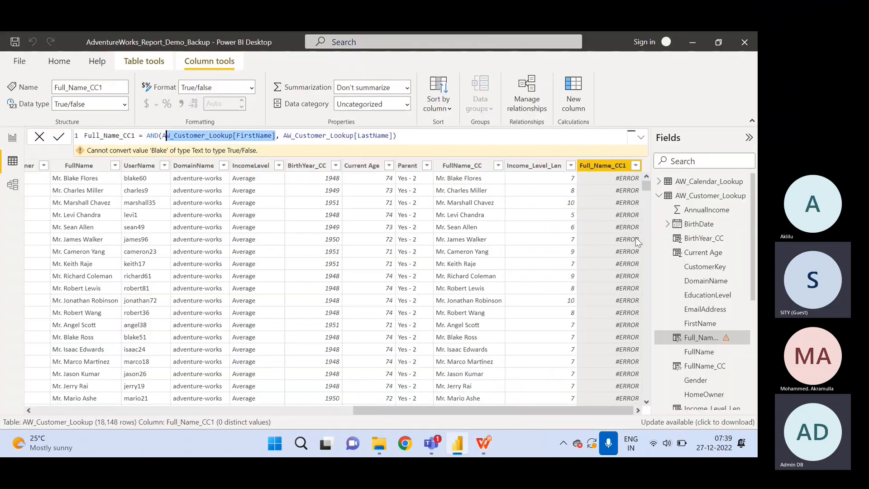
Open the Weekend column's formula in the AW_Calendar_Lookup table and highlight its Day of Week = 6 condition.
{"action": "left_click", "coordinate": [5, 162]}
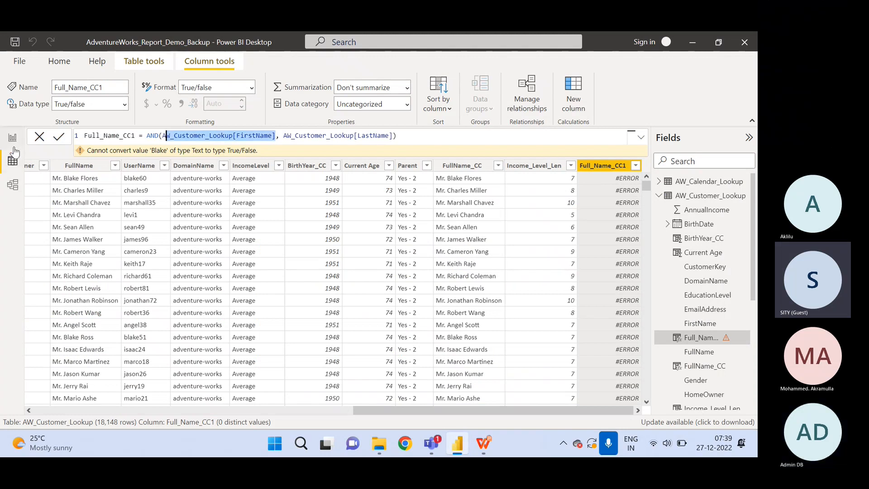
{"action": "left_click", "coordinate": [660, 181]}
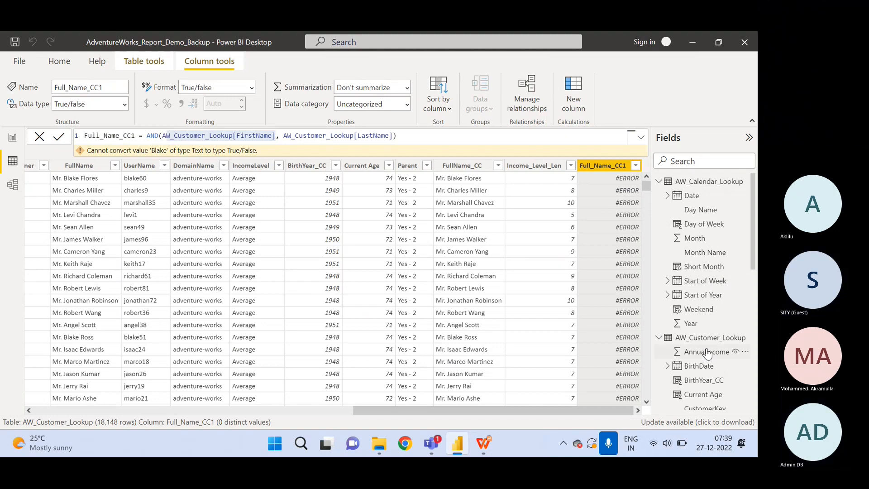
{"action": "left_click", "coordinate": [697, 310]}
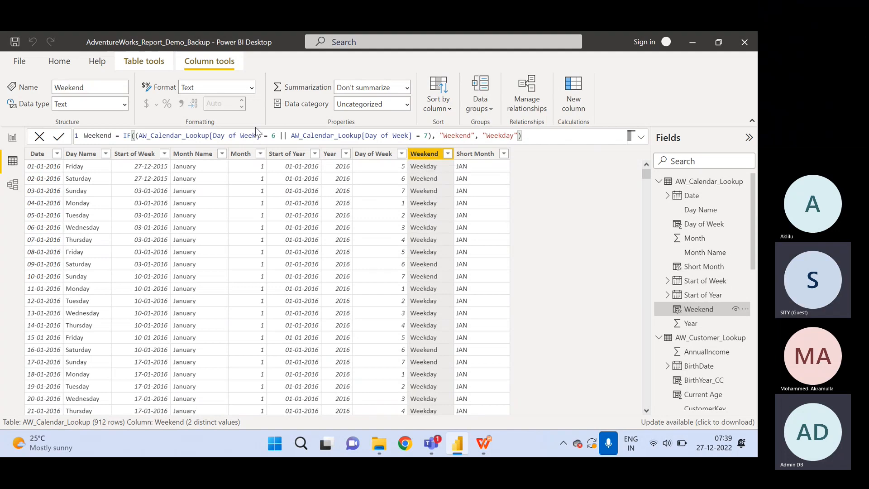
{"action": "left_click", "coordinate": [140, 136]}
{"action": "left_click_drag", "start_coordinate": [139, 136], "coordinate": [280, 139]}
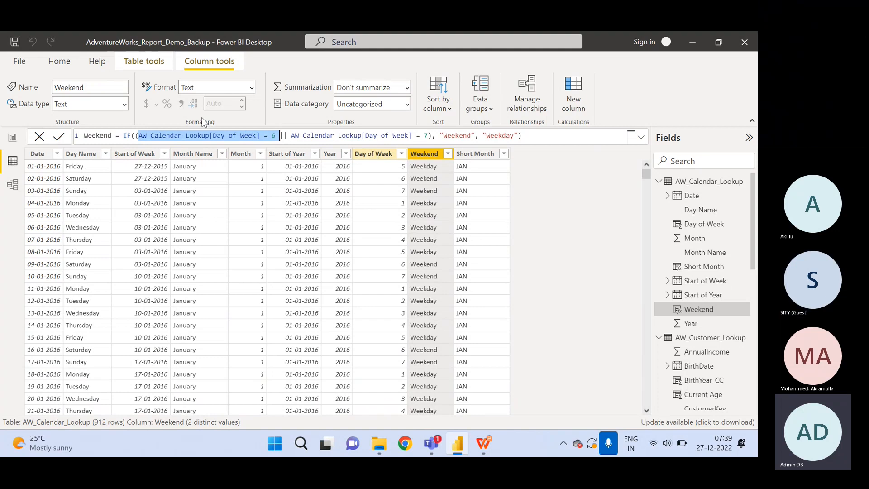
Rewrite the || test in the Weekend formula as an OR function with the two Day of Week conditions separated by a comma.
{"action": "left_click", "coordinate": [284, 137]}
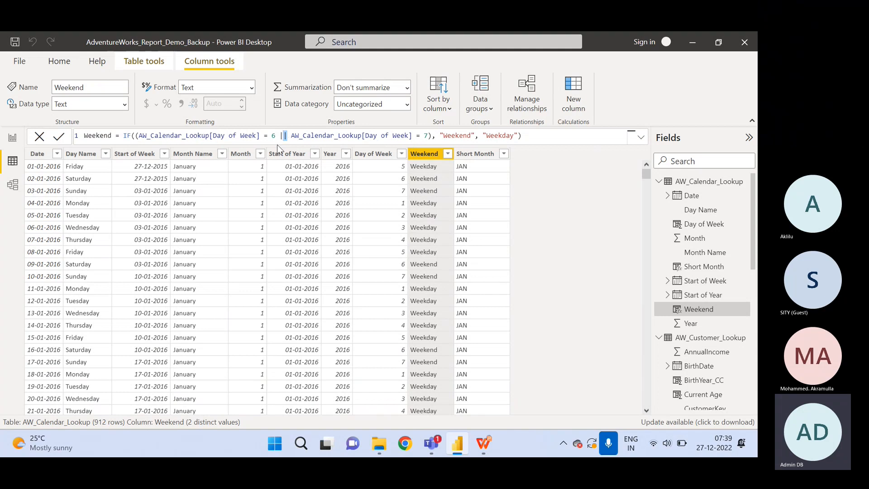
{"action": "key", "text": "BackSpace"}
{"action": "key", "text": "BackSpace"}
{"action": "key", "text": "BackSpace"}
{"action": "type", "text": ","}
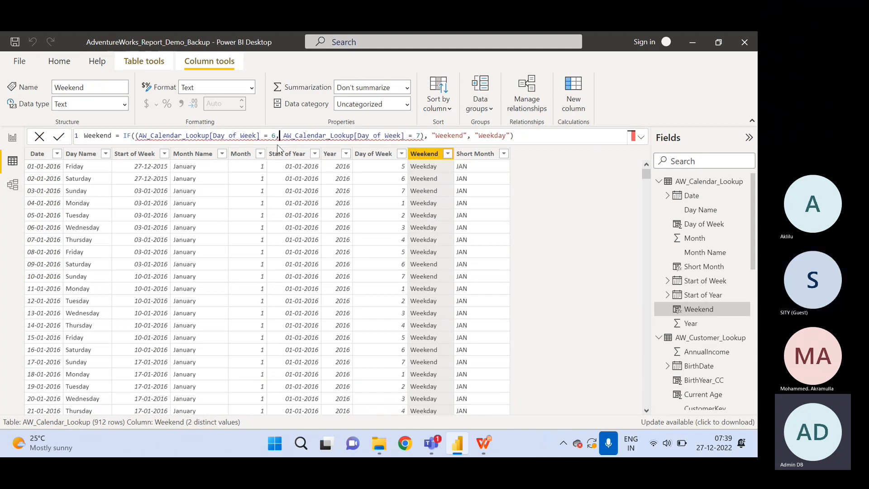
{"action": "left_click", "coordinate": [140, 136]}
{"action": "type", "text": "OR"}
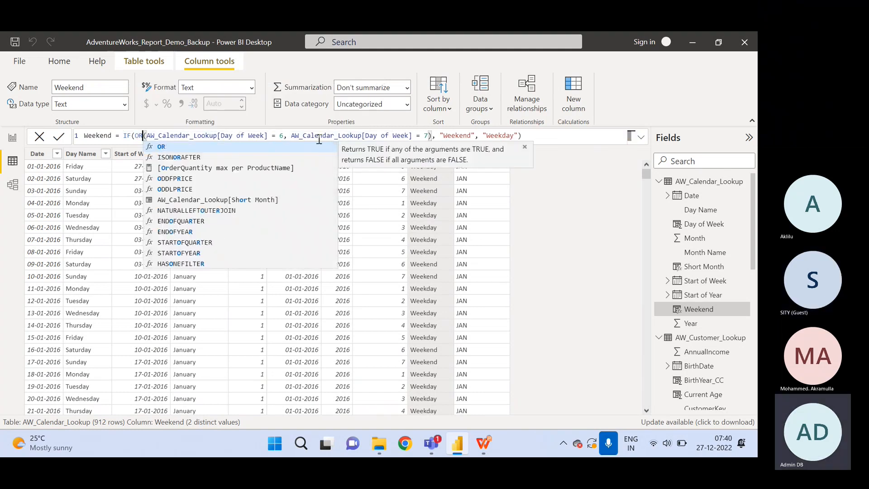
Try AND in place of OR around the two Day of Week conditions, and put OR back.
{"action": "key", "text": "BackSpace"}
{"action": "key", "text": "BackSpace"}
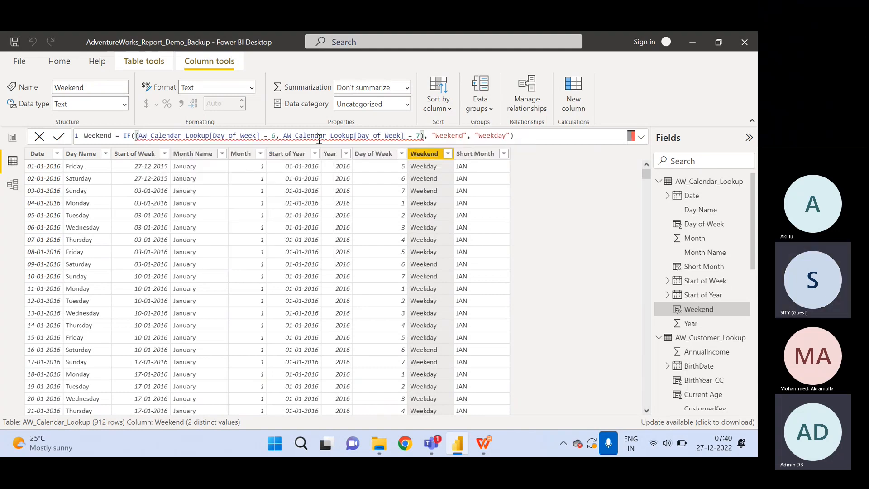
{"action": "type", "text": "AND"}
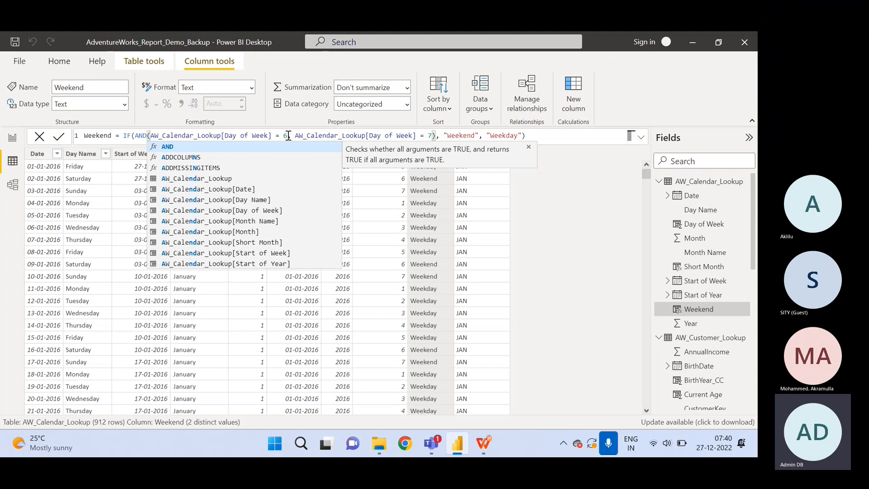
{"action": "key", "text": "BackSpace"}
{"action": "key", "text": "BackSpace"}
{"action": "key", "text": "BackSpace"}
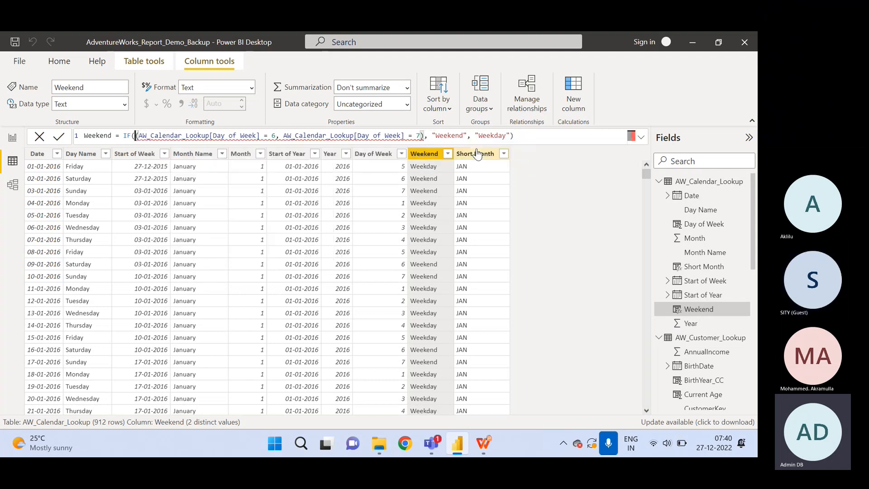
{"action": "type", "text": "OR"}
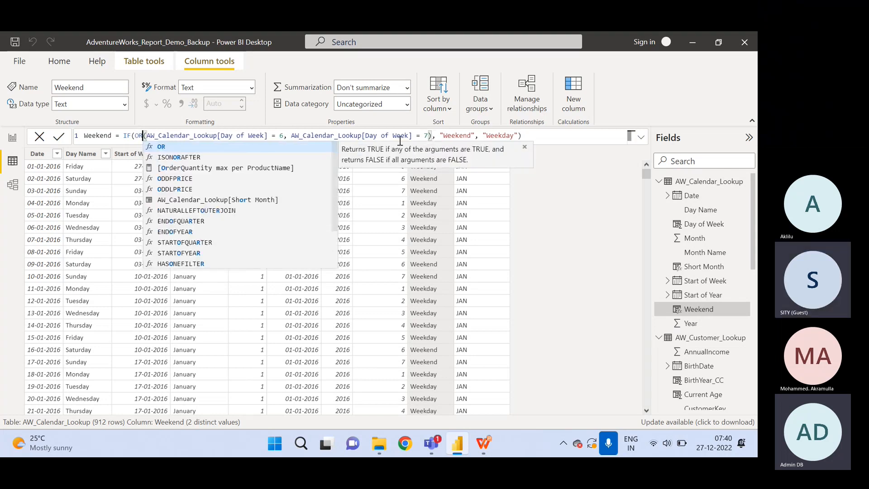
{"action": "left_click", "coordinate": [547, 137]}
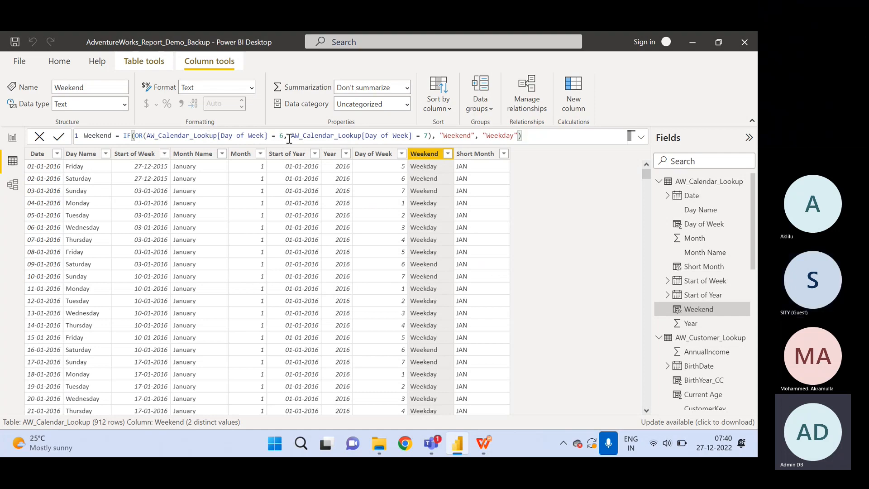
Compare the OR conditions in the Weekend formula with the AND and & notes on slide 15 in WPS Office, returning to Power BI.
{"action": "left_click_drag", "start_coordinate": [284, 136], "coordinate": [154, 137]}
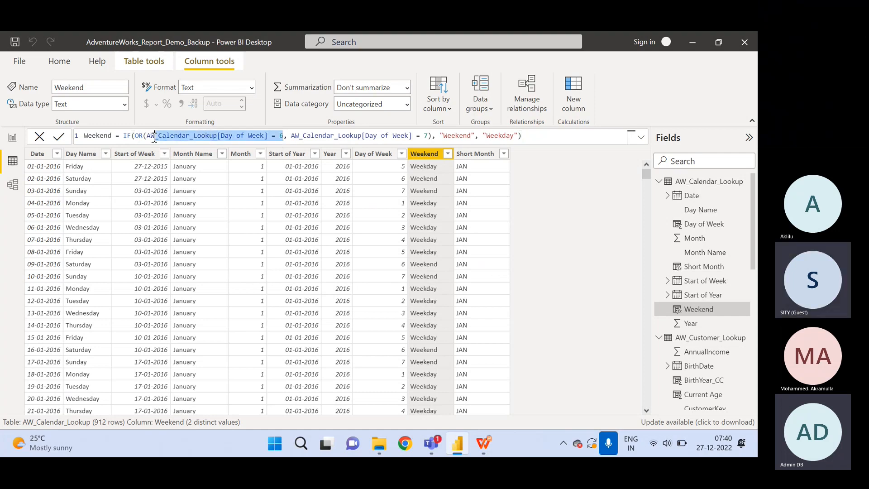
{"action": "left_click", "coordinate": [202, 136]}
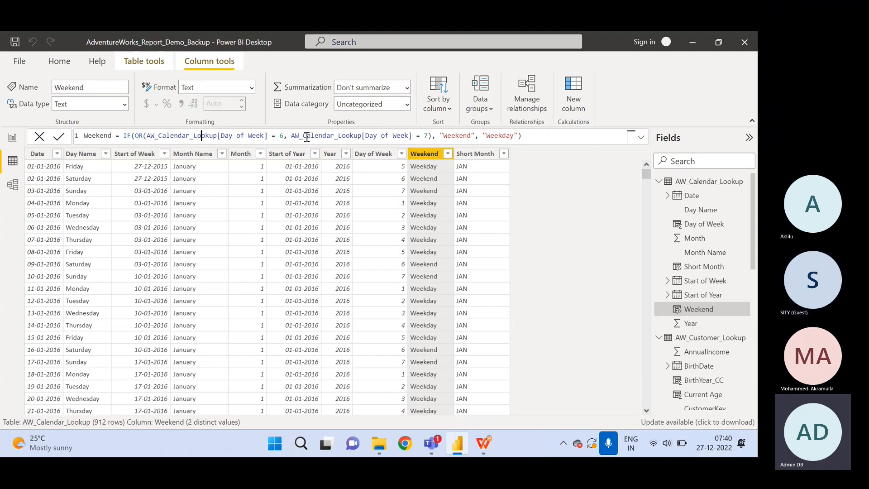
{"action": "left_click", "coordinate": [484, 445]}
{"action": "left_click", "coordinate": [214, 247]}
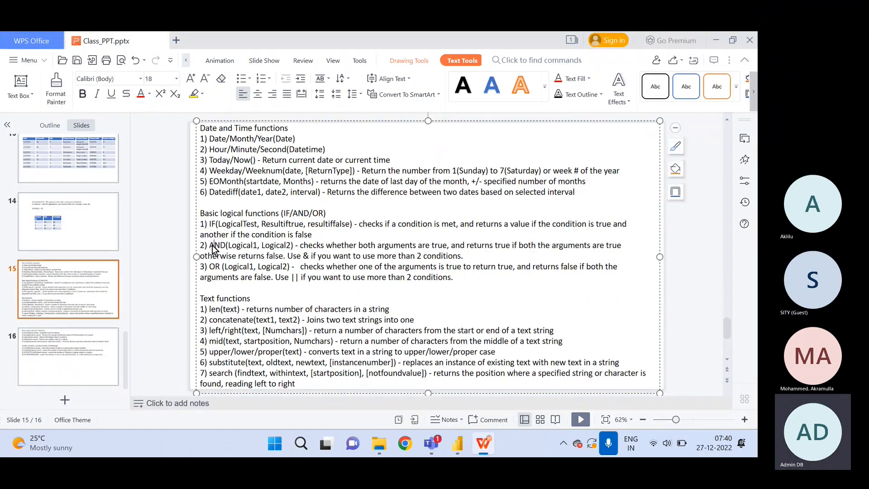
{"action": "left_click_drag", "start_coordinate": [215, 245], "coordinate": [271, 246]}
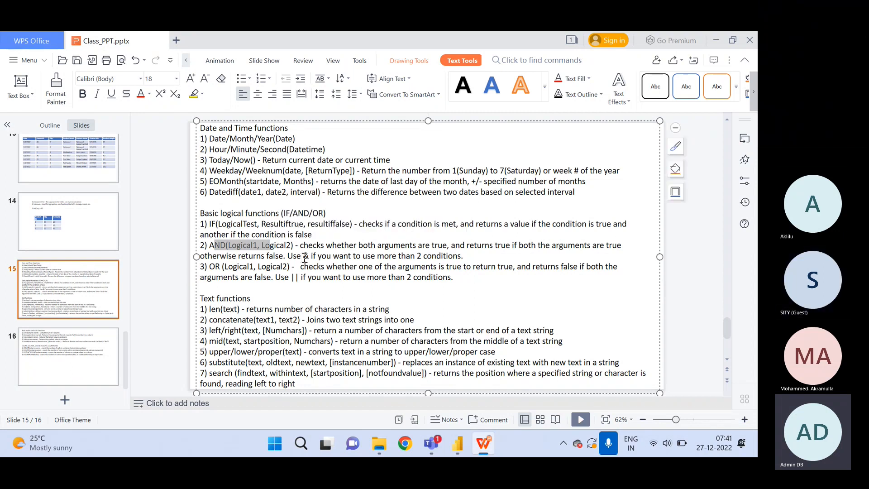
{"action": "left_click_drag", "start_coordinate": [302, 256], "coordinate": [367, 256]}
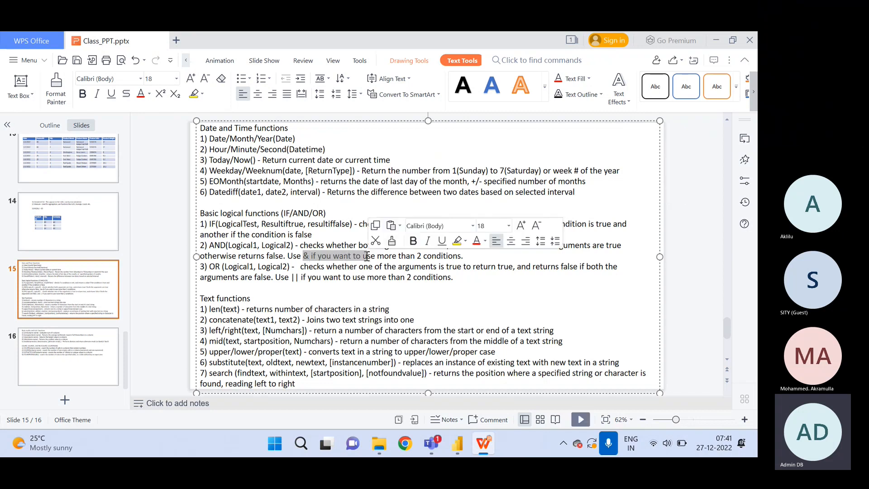
{"action": "left_click", "coordinate": [478, 446]}
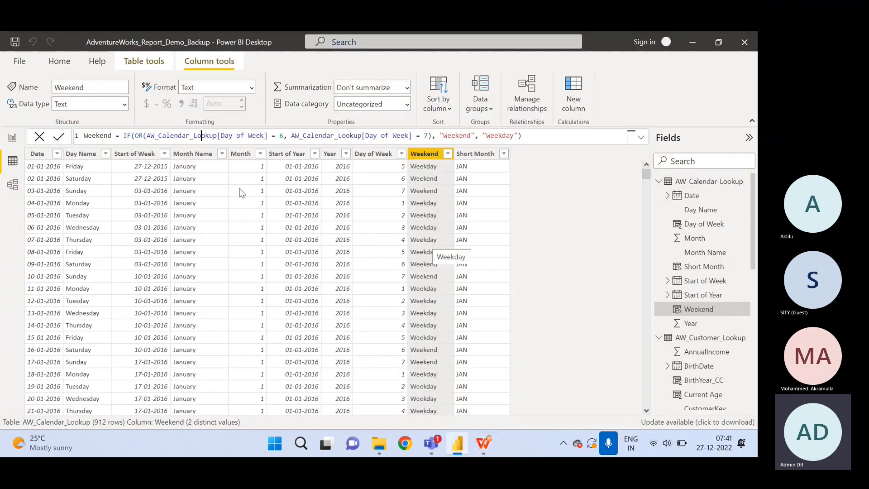
Open the Full_Name_CC1 column's formula in the AW_Customer_Lookup table and remove its AND function name.
{"action": "left_click", "coordinate": [661, 183]}
{"action": "left_click", "coordinate": [698, 196]}
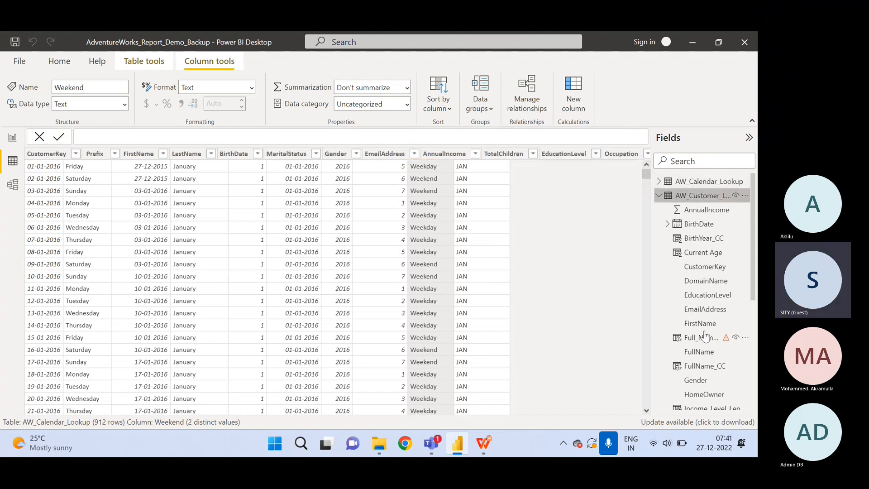
{"action": "left_click", "coordinate": [700, 337]}
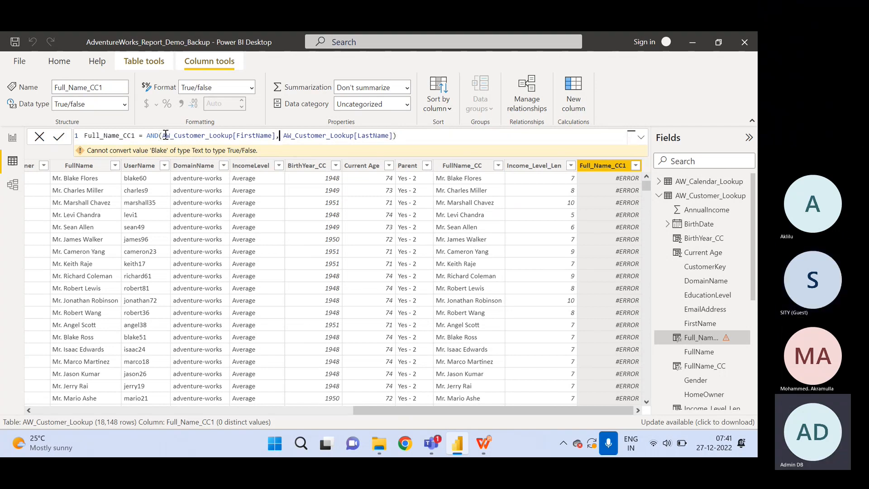
{"action": "left_click_drag", "start_coordinate": [160, 136], "coordinate": [146, 135]}
{"action": "key", "text": "BackSpace"}
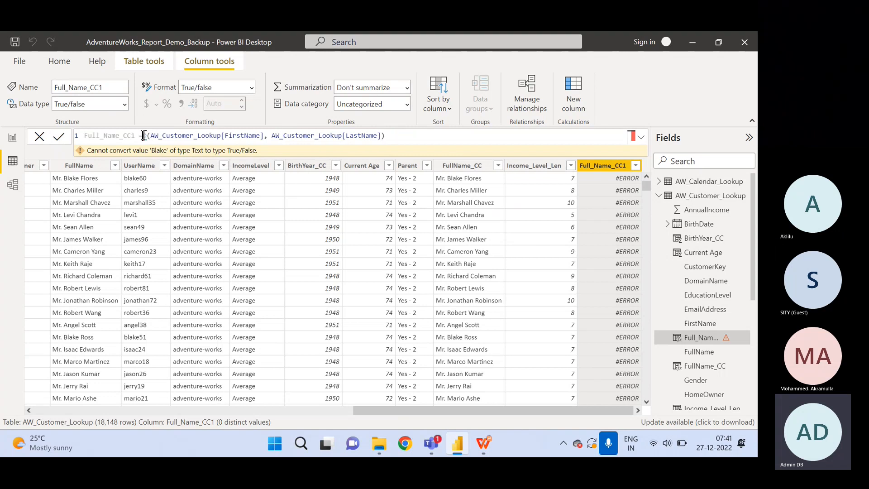
{"action": "key", "text": "BackSpace"}
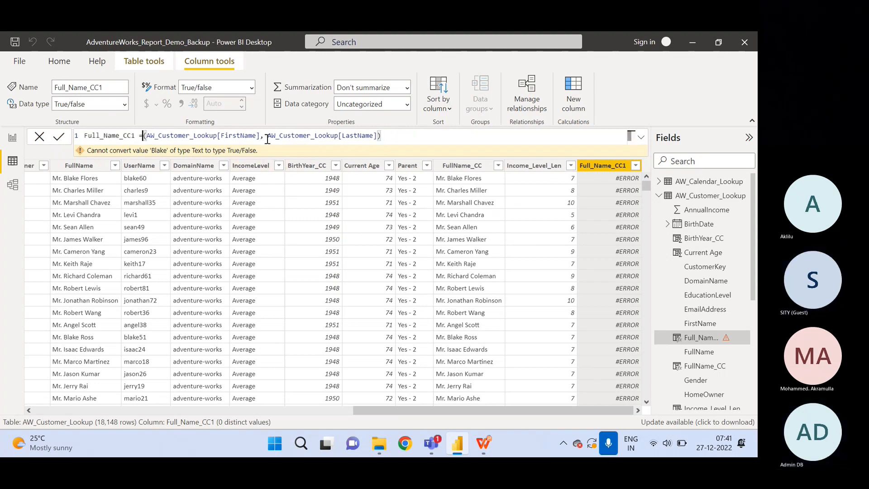
Replace the comma between FirstName and LastName in the Full_Name_CC1 formula with & and commit it.
{"action": "key", "text": "BackSpace"}
{"action": "key", "text": "BackSpace"}
{"action": "type", "text": "&"}
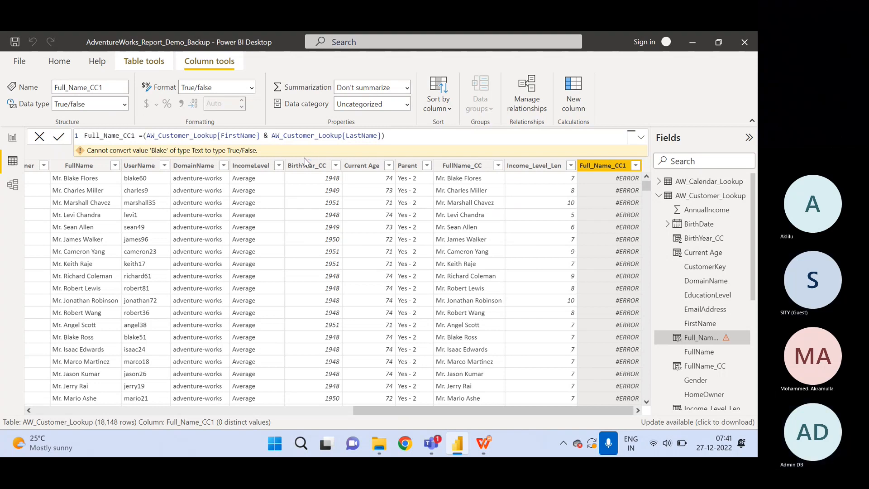
{"action": "key", "text": "Return"}
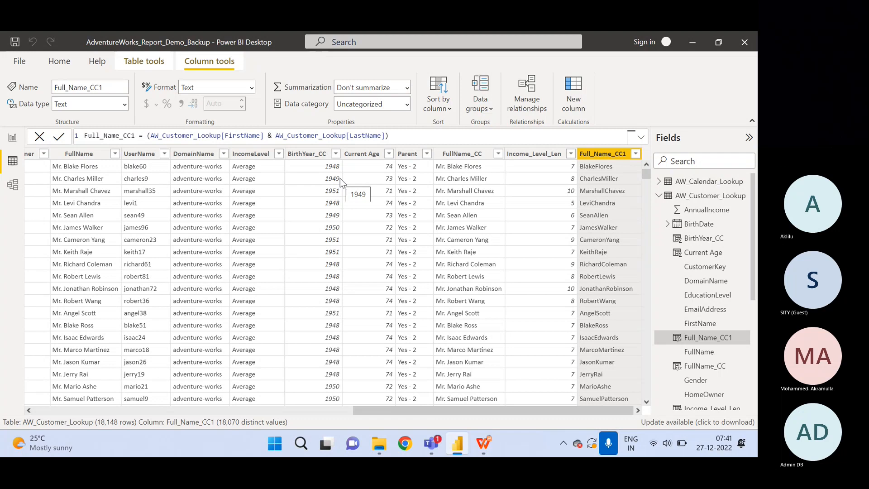
{"action": "left_click", "coordinate": [409, 136]}
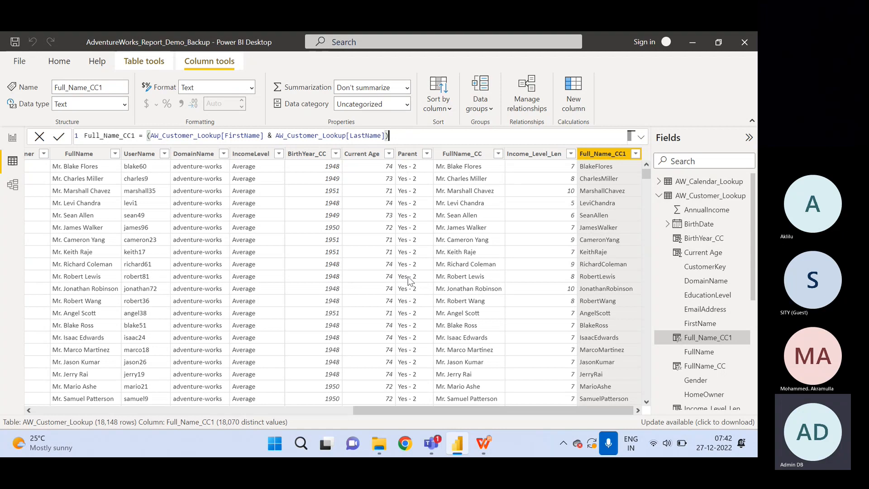
Switch to WPS Office and start a numbered list below the COUNTROWS line on slide 16, with & as item 1 and an empty item 2.
{"action": "left_click", "coordinate": [485, 446]}
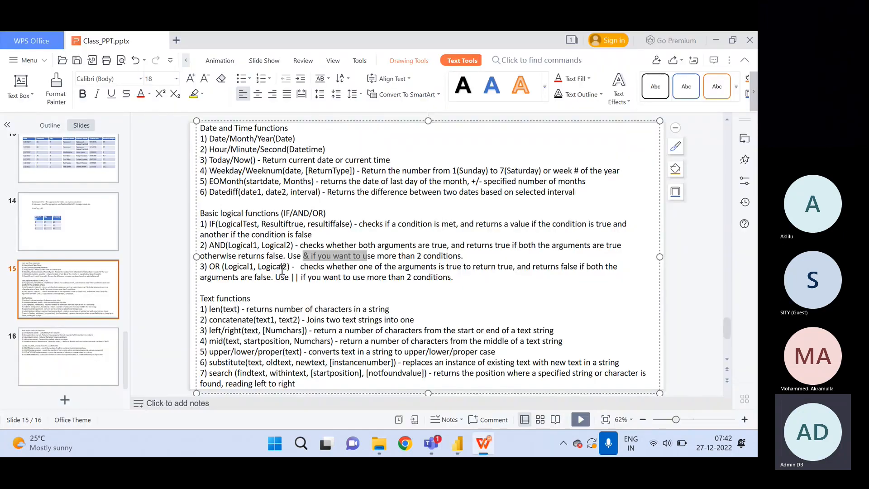
{"action": "left_click_drag", "start_coordinate": [210, 267], "coordinate": [275, 262]}
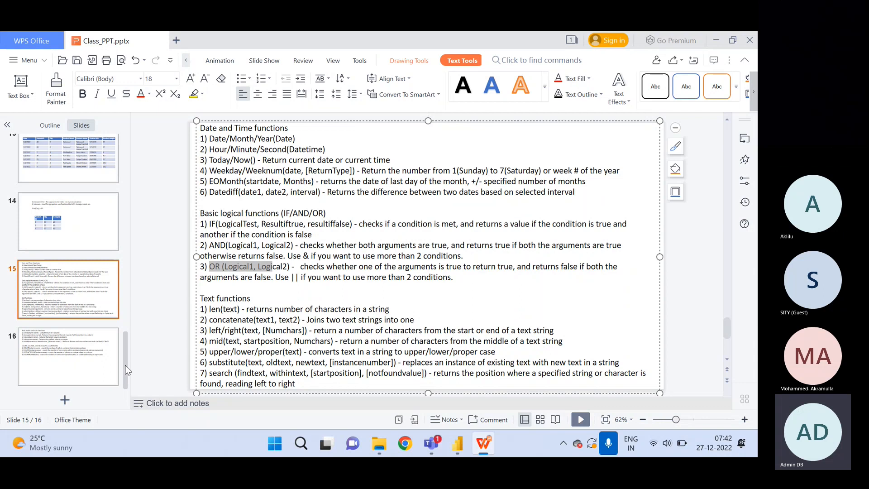
{"action": "left_click", "coordinate": [100, 359]}
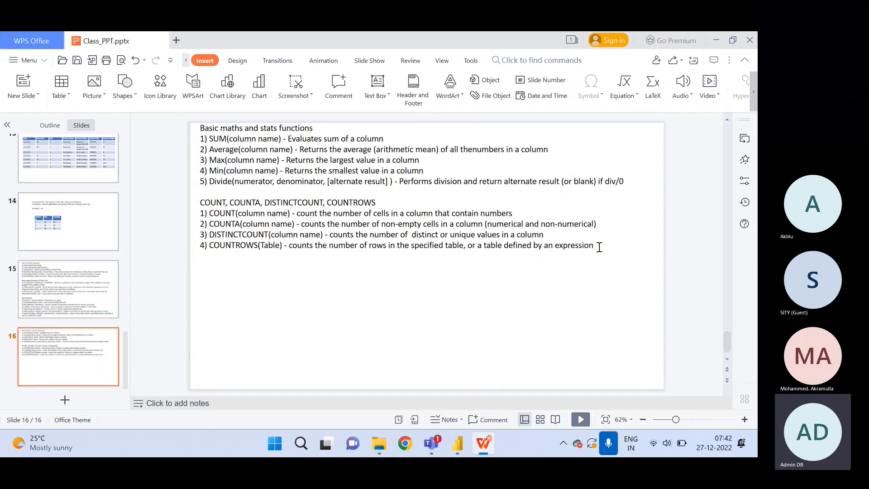
{"action": "left_click", "coordinate": [599, 246]}
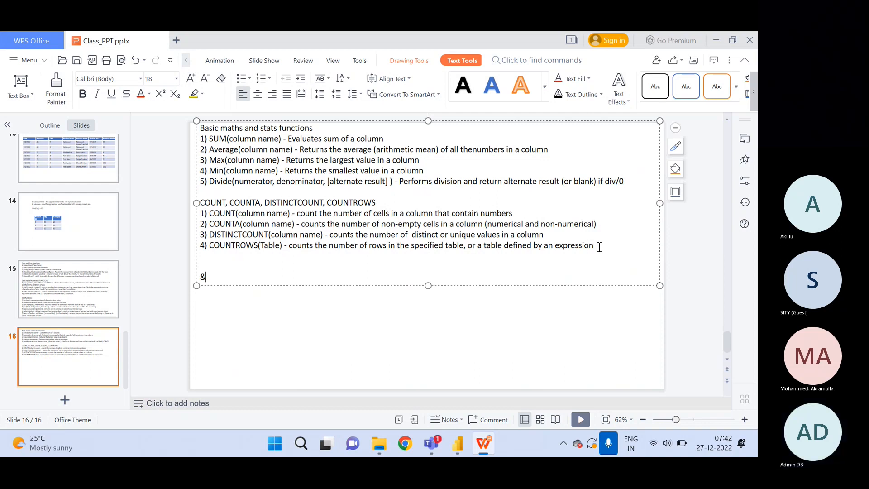
{"action": "type", "text": "1"}
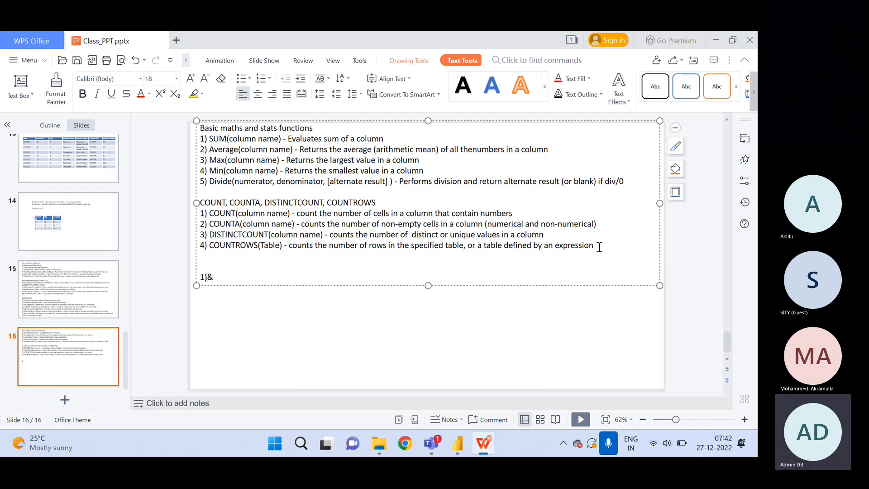
{"action": "key", "text": "Return"}
{"action": "type", "text": "2"}
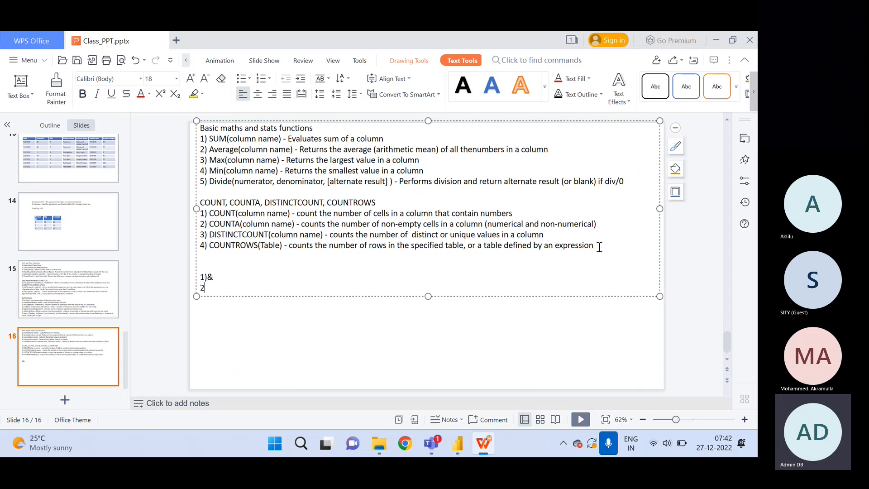
{"action": "type", "text": ")"}
{"action": "key", "text": "Return"}
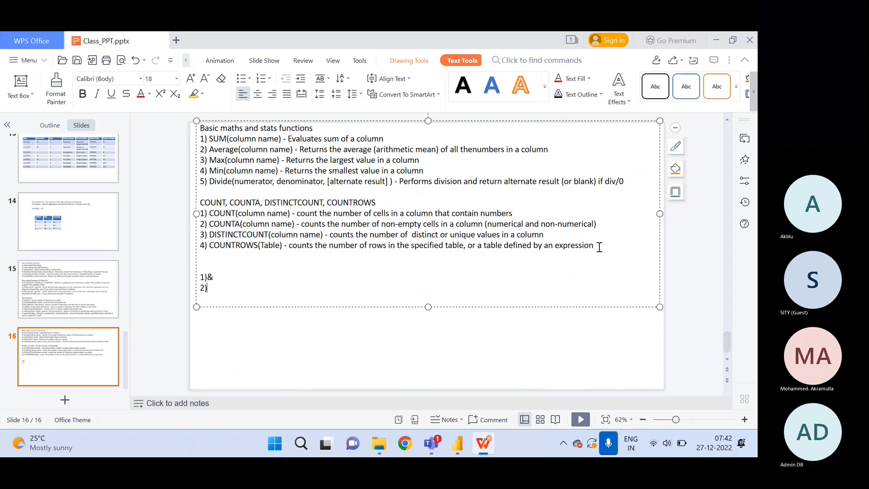
Complete the first two items of the slide 16 list as "1) AND , &" and "2) OR, ||".
{"action": "key", "text": "Up"}
{"action": "key", "text": "Left"}
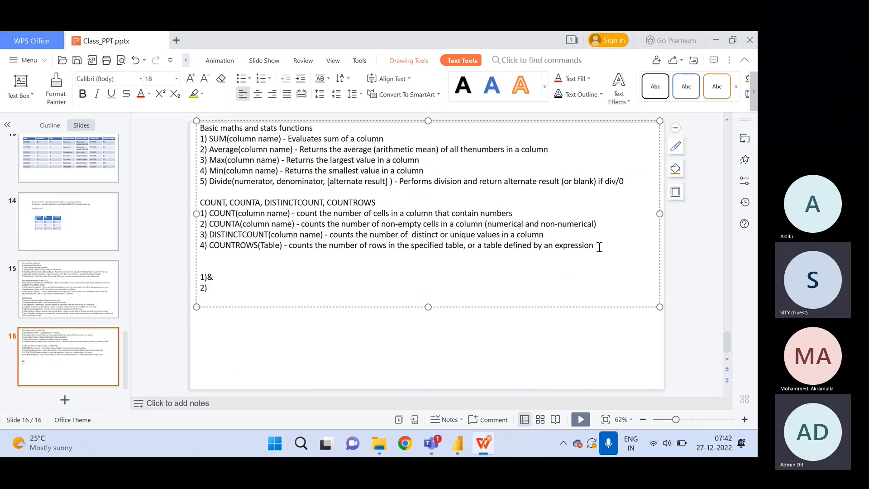
{"action": "key", "text": "Right"}
{"action": "type", "text": "AND "}
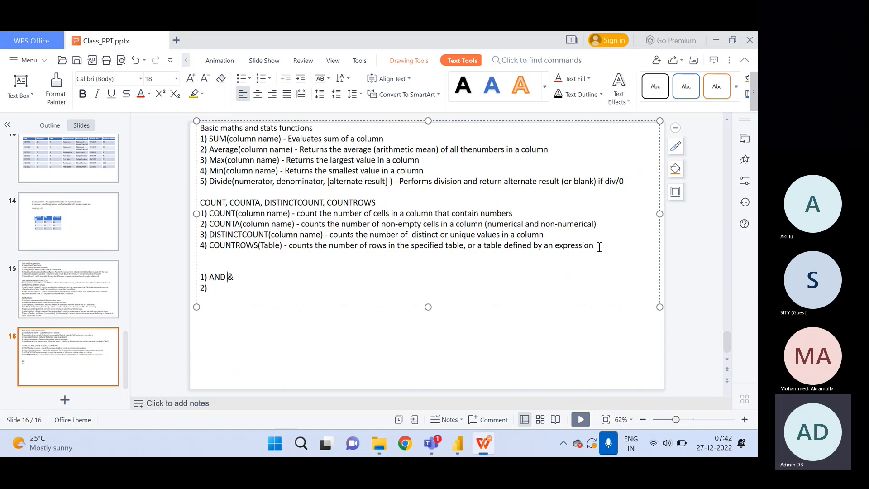
{"action": "type", "text": ", & 2) O"}
{"action": "type", "text": "R, "}
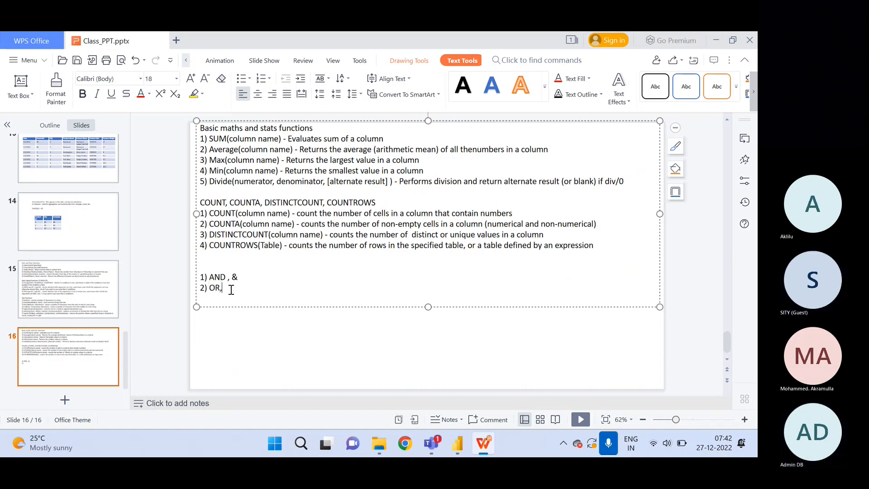
{"action": "type", "text": "||"}
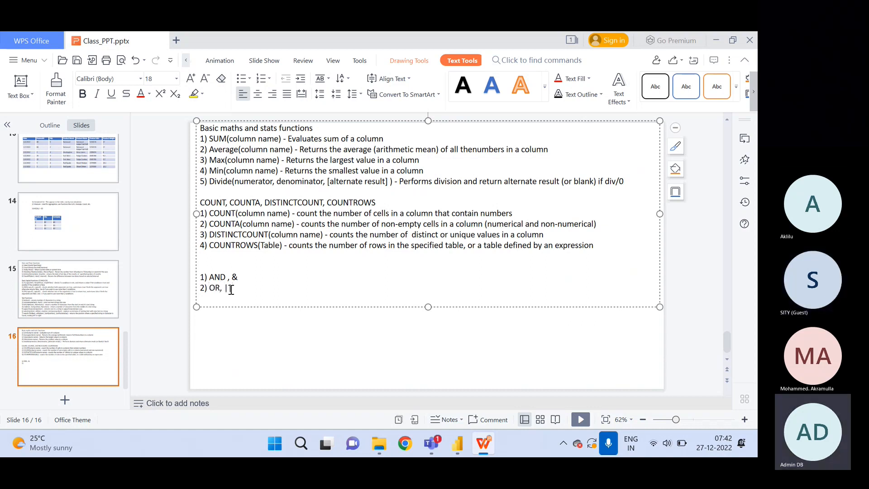
{"action": "key", "text": "Return"}
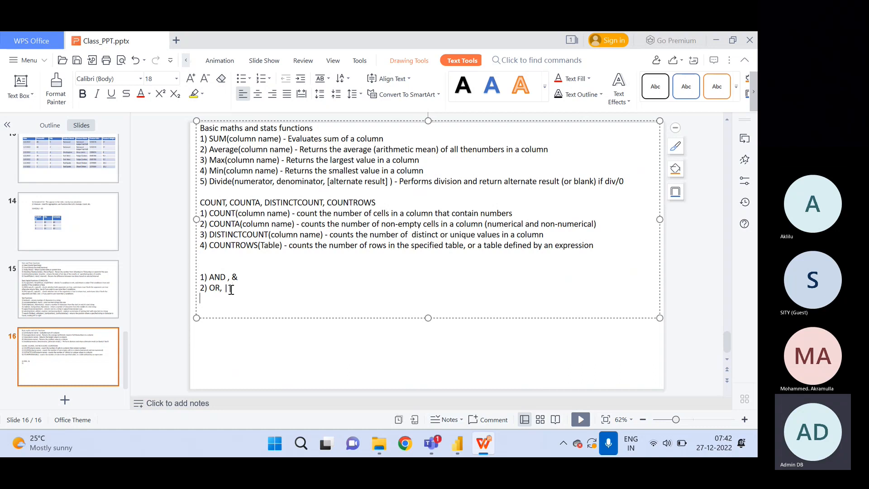
Add "3) >, <, =" as the third item of the slide 16 list and highlight the three operator lines.
{"action": "type", "text": "3) >, <, ="}
{"action": "left_click_drag", "start_coordinate": [230, 299], "coordinate": [207, 300]}
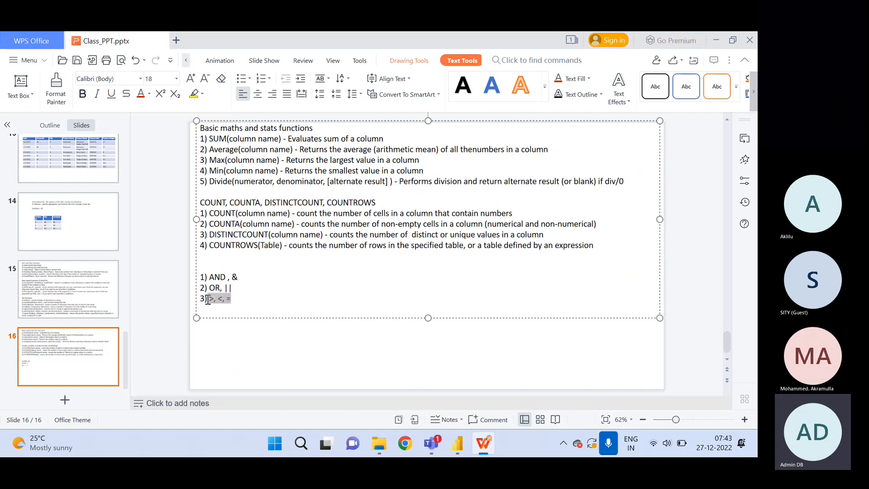
{"action": "left_click", "coordinate": [238, 299]}
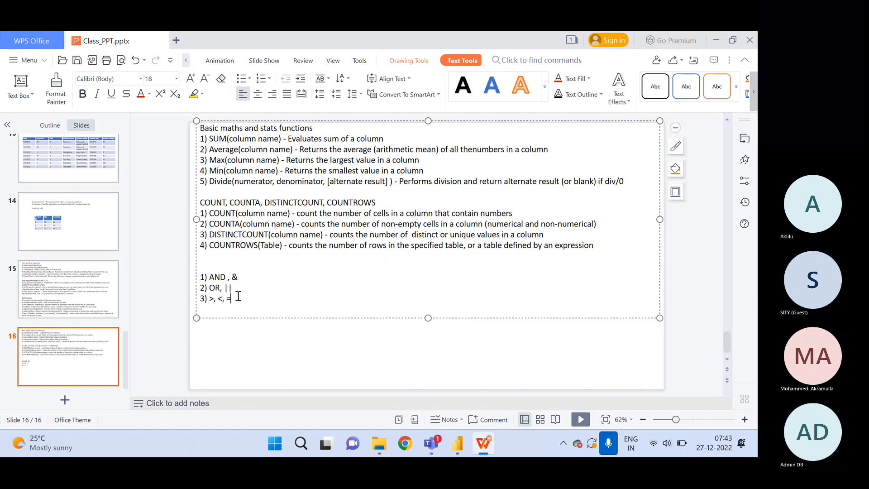
{"action": "left_click_drag", "start_coordinate": [237, 299], "coordinate": [201, 267]}
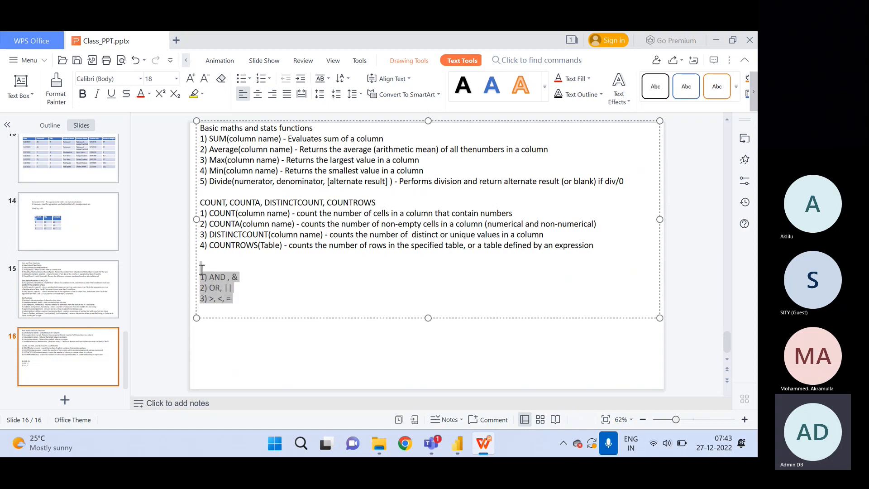
{"action": "left_click", "coordinate": [248, 304]}
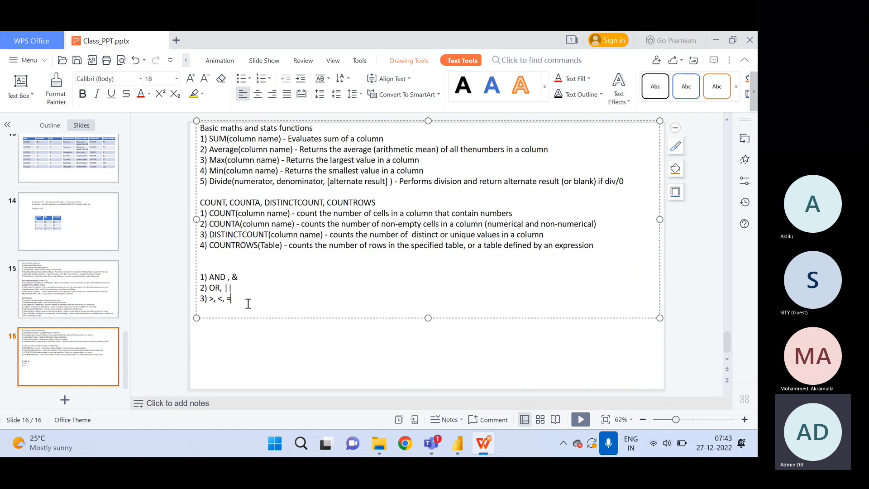
Review the IF function's LogicalTest argument on slide 15 and return to the operator list on slide 16.
{"action": "left_click", "coordinate": [96, 306]}
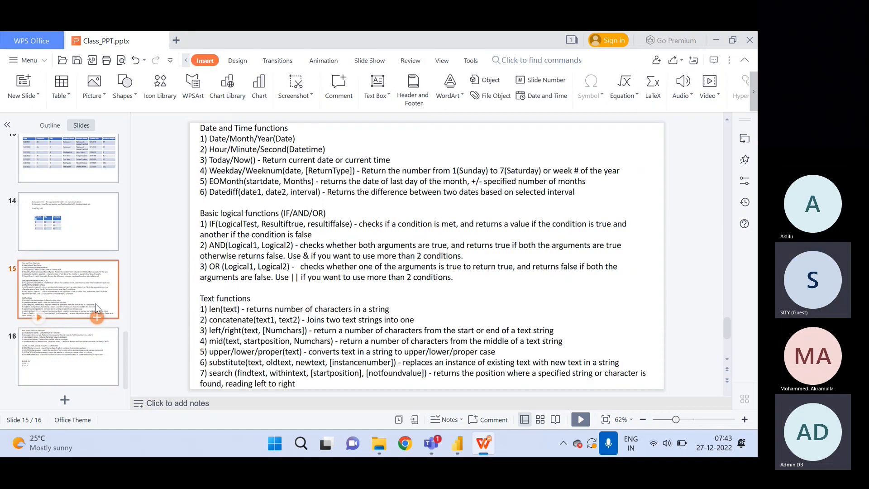
{"action": "left_click", "coordinate": [231, 225]}
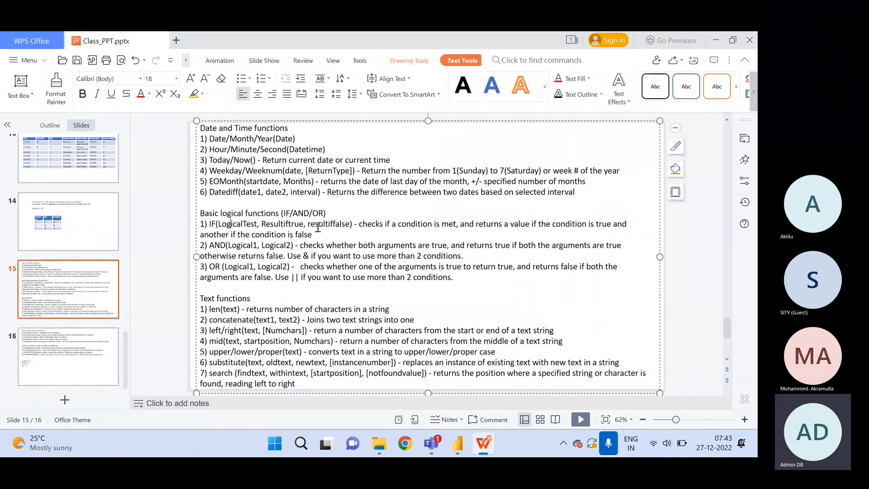
{"action": "left_click", "coordinate": [96, 358]}
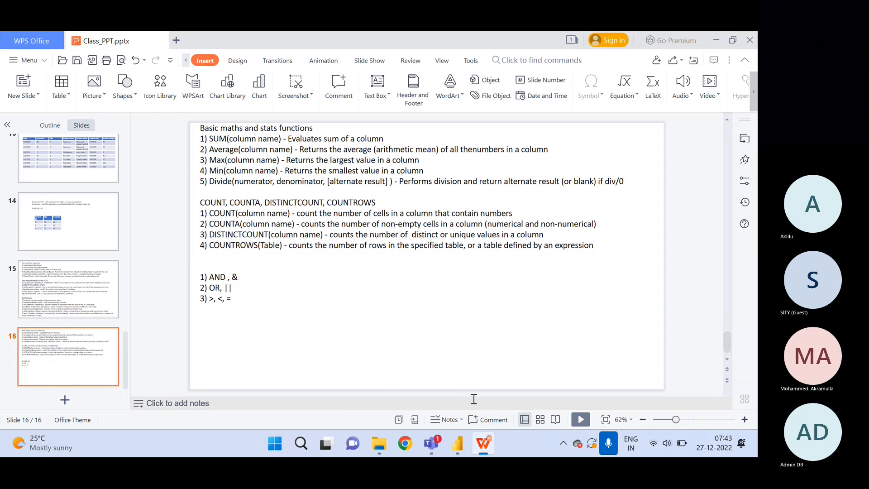
Switch to Power BI and examine the Parent column's IF formula, highlighting its TotalChildren > 0 condition and its "Yes" and "No" results.
{"action": "left_click", "coordinate": [453, 447]}
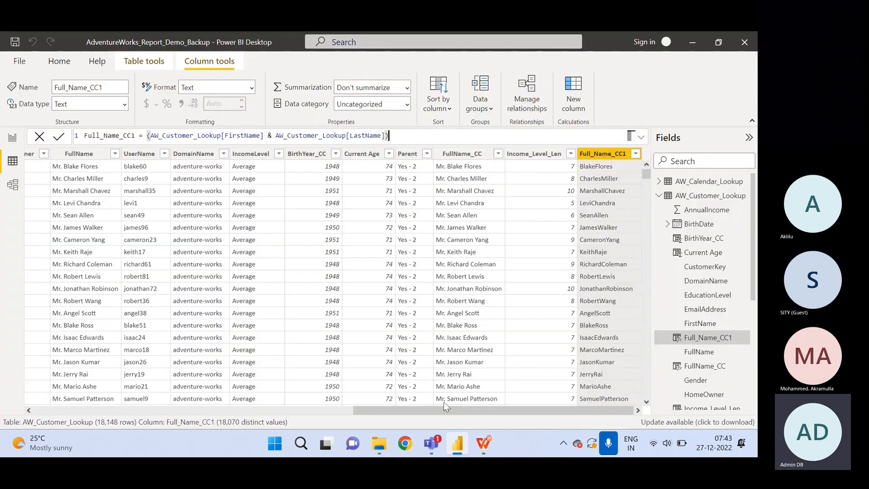
{"action": "left_click", "coordinate": [405, 154]}
{"action": "left_click", "coordinate": [233, 144]}
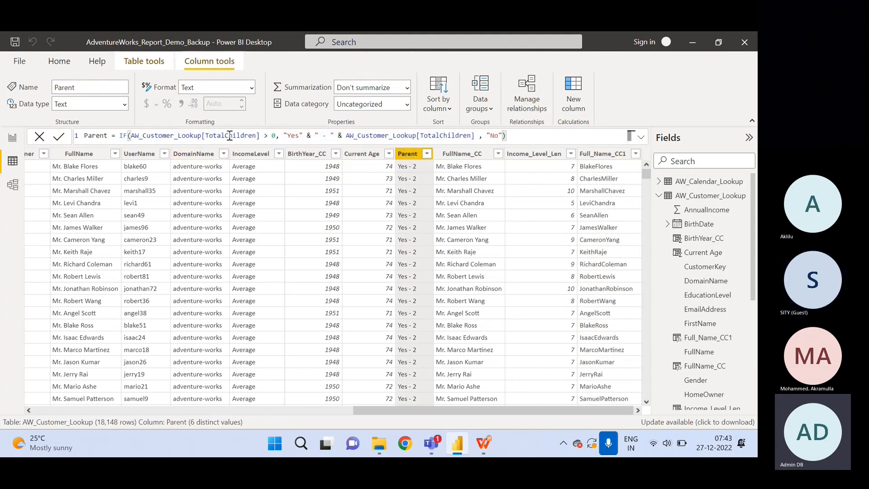
{"action": "left_click", "coordinate": [270, 136]}
{"action": "left_click_drag", "start_coordinate": [244, 135], "coordinate": [256, 135]}
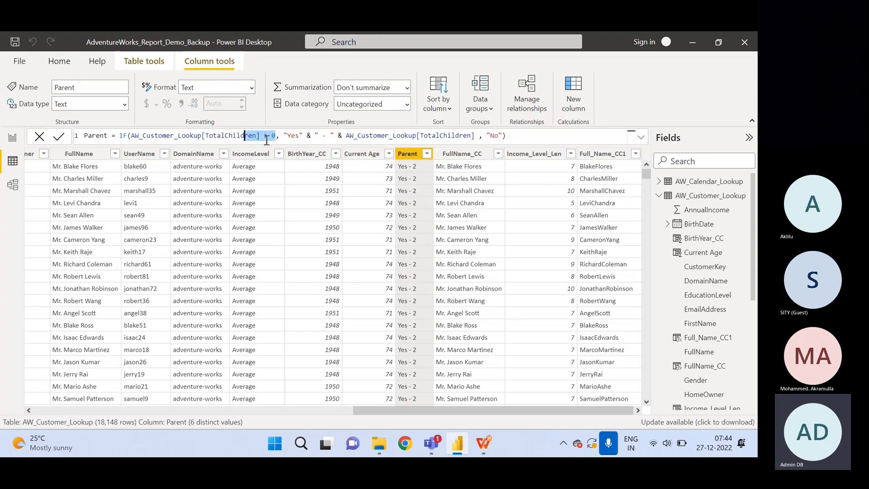
{"action": "left_click", "coordinate": [267, 140]}
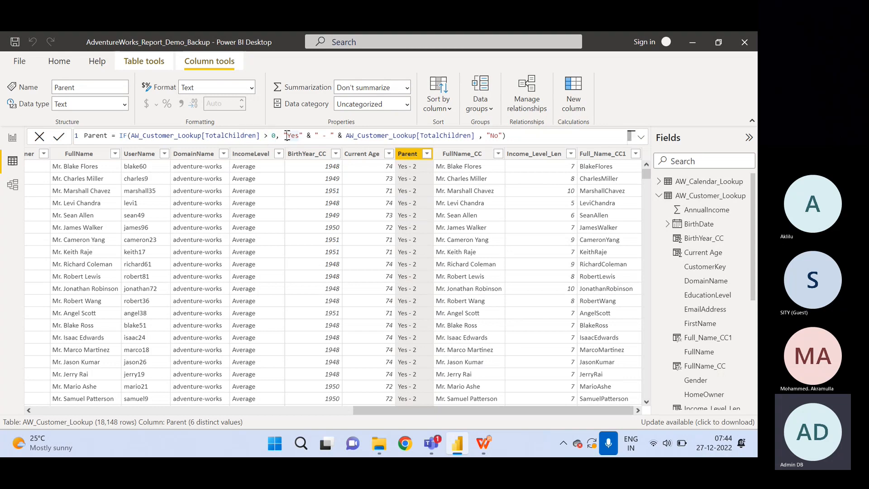
{"action": "left_click_drag", "start_coordinate": [286, 136], "coordinate": [503, 136]}
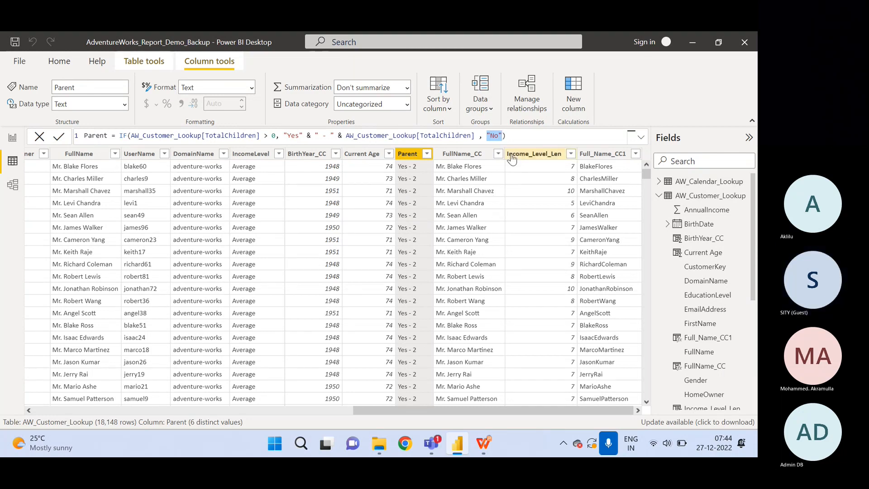
{"action": "left_click", "coordinate": [512, 136]}
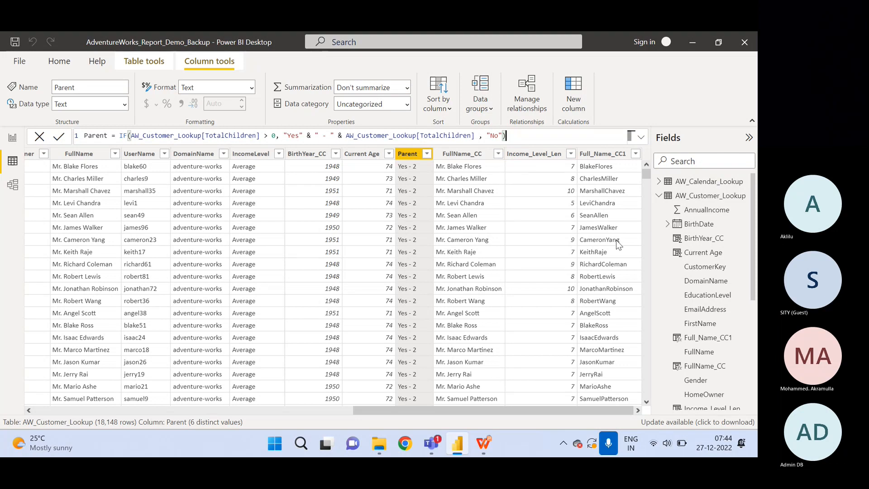
Delete the Full_Name_CC1 column from AW_Customer_Lookup.
{"action": "left_click", "coordinate": [605, 156]}
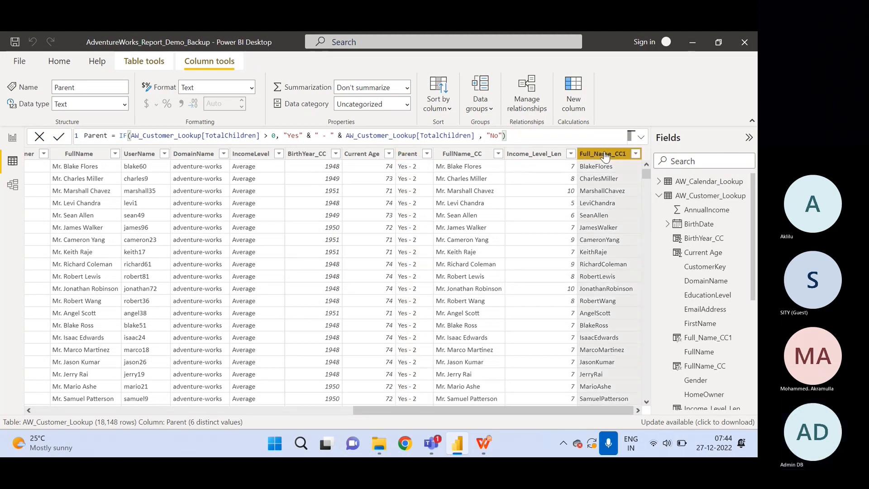
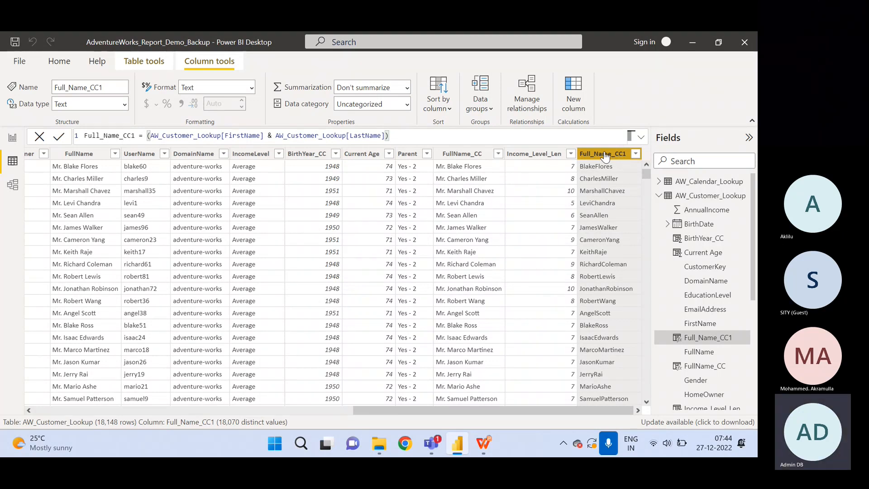
{"action": "right_click", "coordinate": [605, 155]}
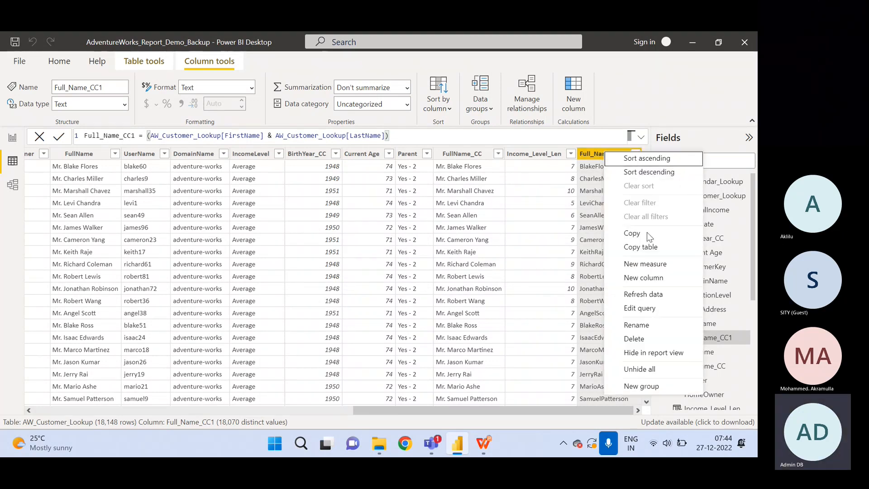
{"action": "left_click", "coordinate": [651, 340]}
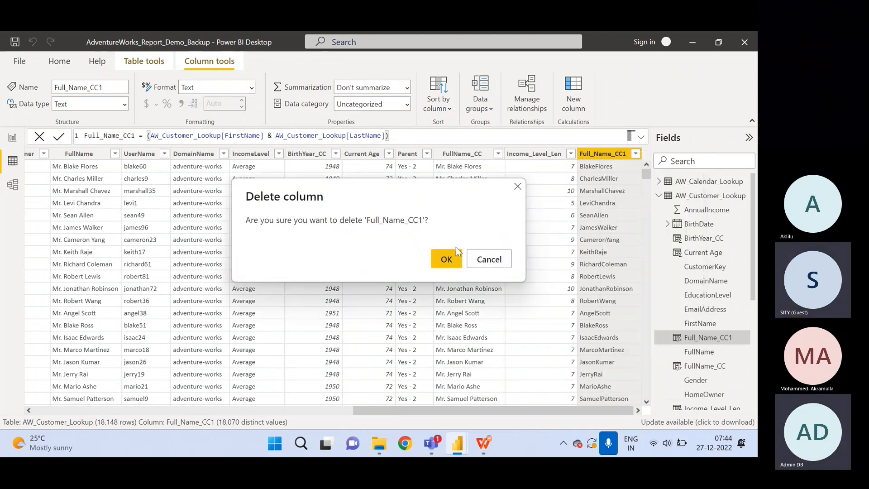
{"action": "left_click", "coordinate": [446, 257]}
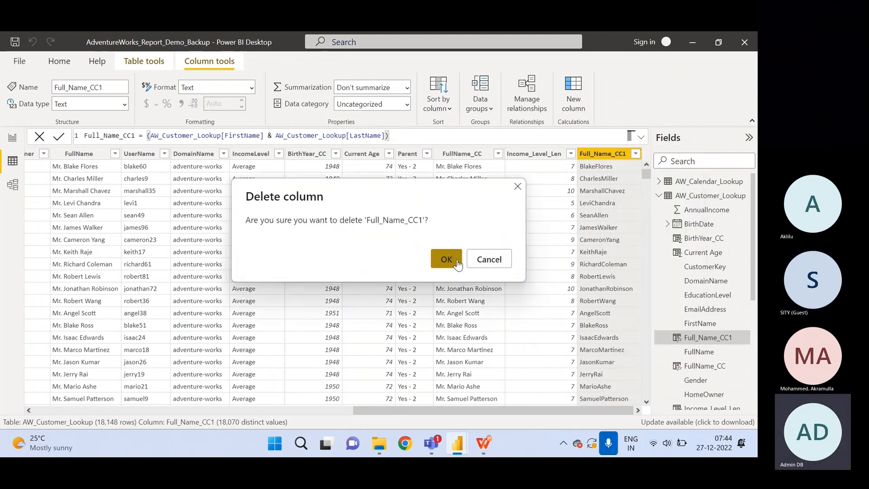
Switch to the Class_PPT presentation, review the text functions list on slide 15, and return to Power BI.
{"action": "left_click", "coordinate": [479, 447]}
{"action": "left_click", "coordinate": [480, 446]}
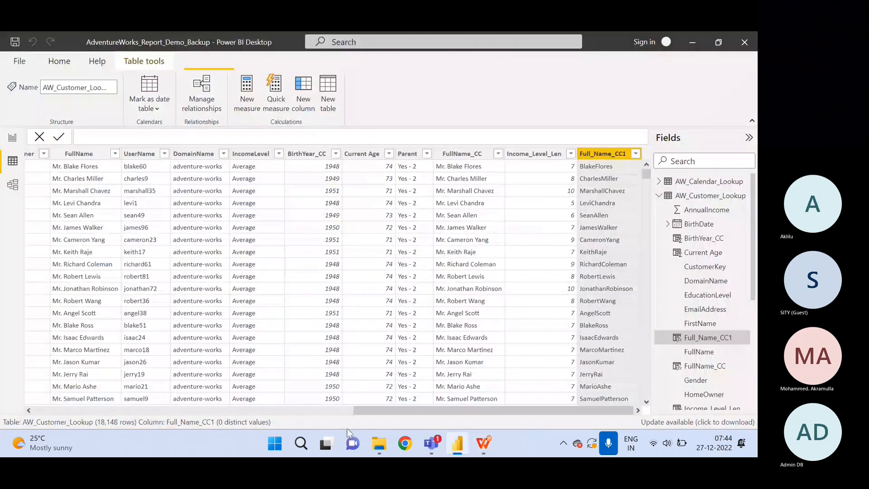
{"action": "left_click", "coordinate": [484, 444]}
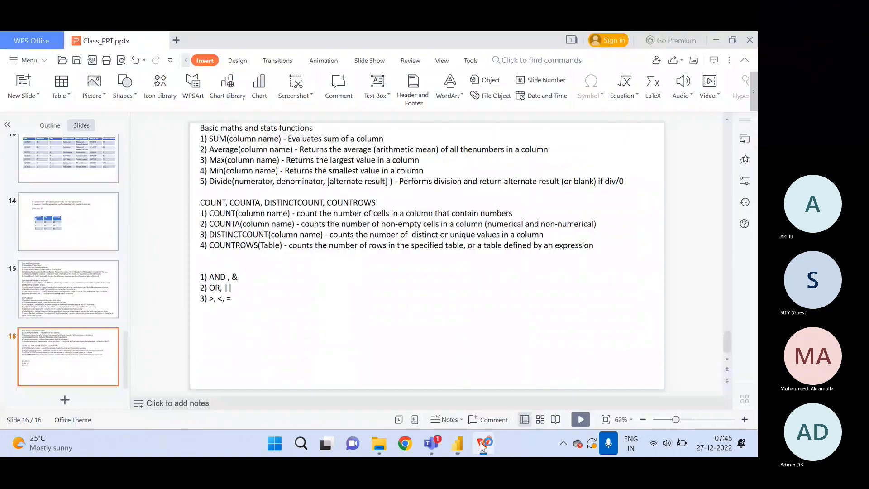
{"action": "left_click", "coordinate": [46, 289]}
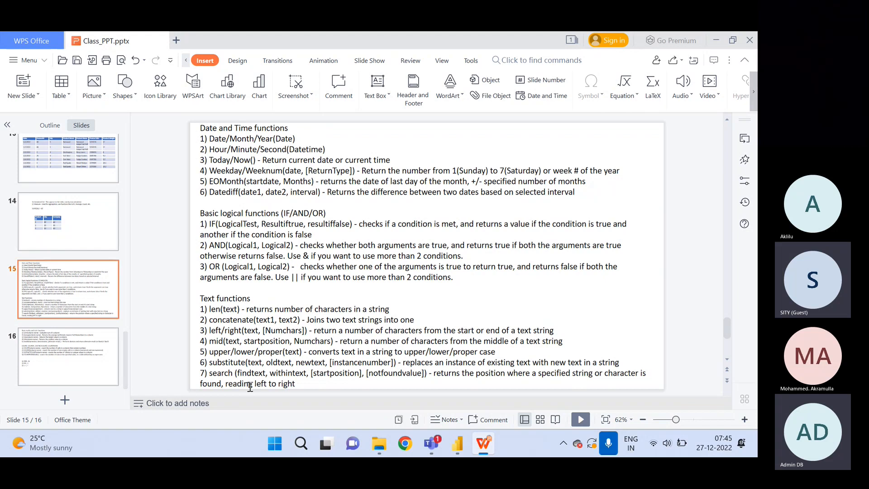
{"action": "mouse_move", "coordinate": [456, 448]}
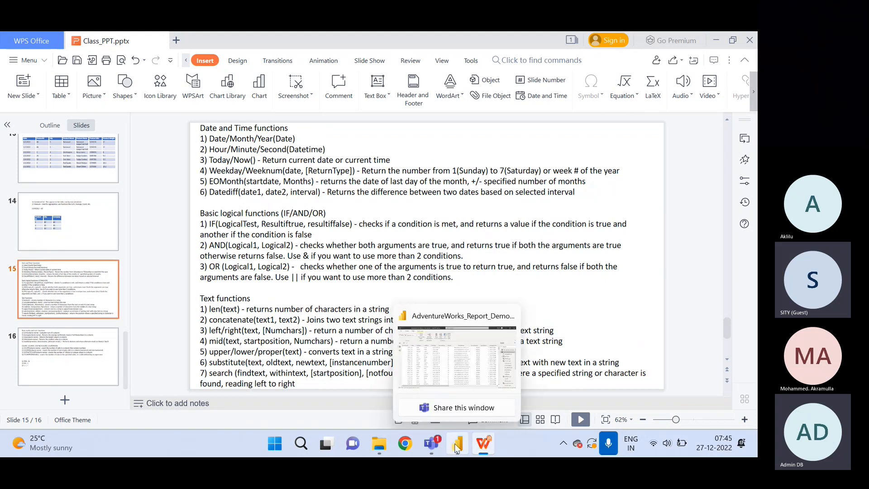
{"action": "left_click", "coordinate": [456, 448]}
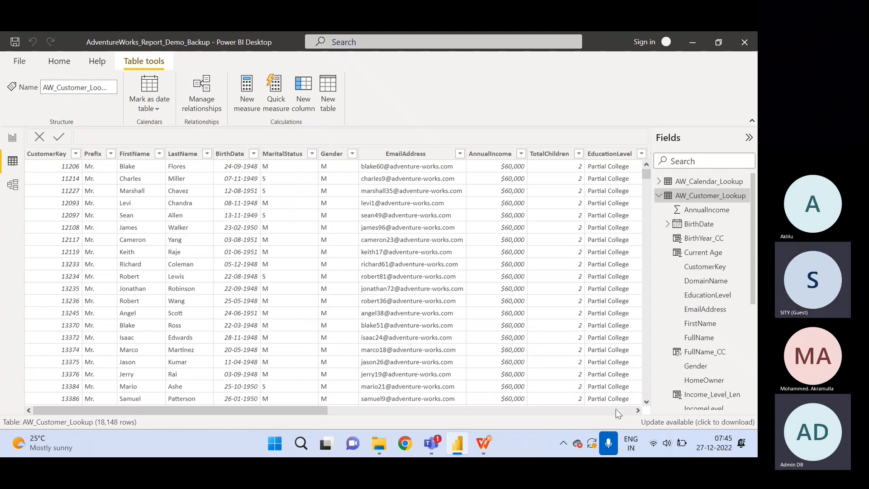
Create a new calculated column named Email_Address_CC in the AW_Customer_Lookup table.
{"action": "left_click", "coordinate": [379, 156]}
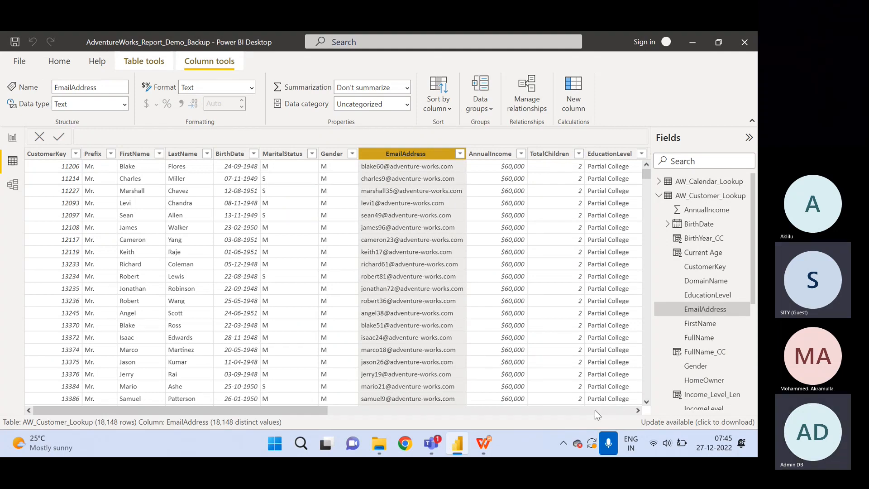
{"action": "left_click", "coordinate": [701, 195]}
{"action": "right_click", "coordinate": [702, 195]}
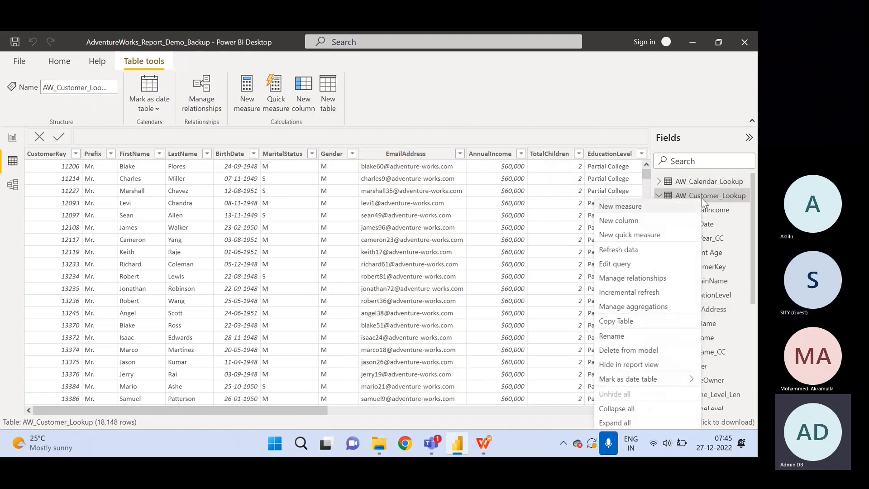
{"action": "left_click", "coordinate": [618, 220]}
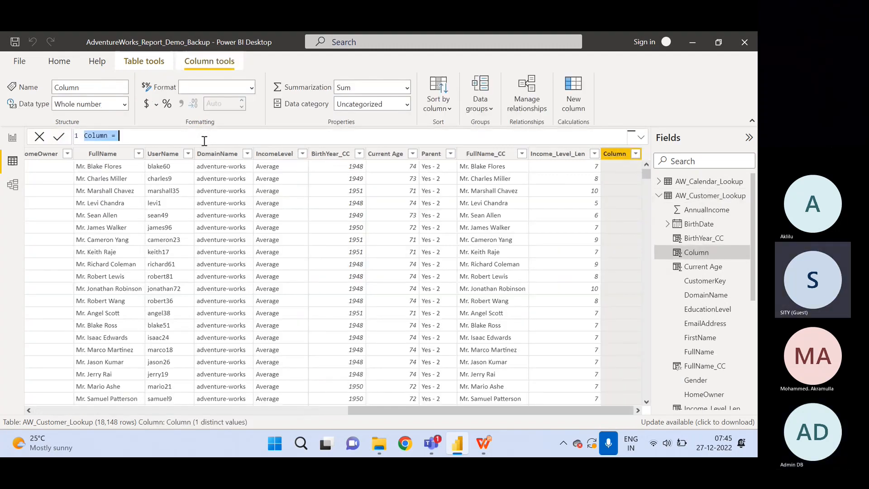
{"action": "type", "text": "Email"}
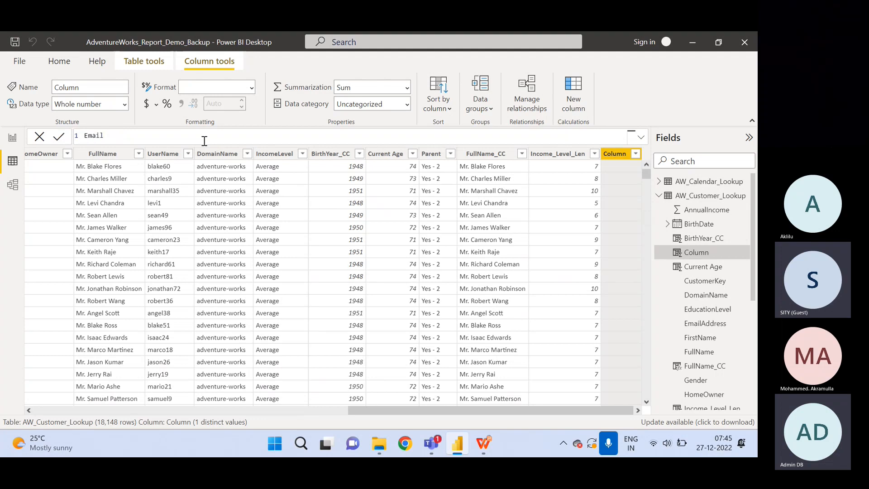
{"action": "type", "text": "_Address_CC ="}
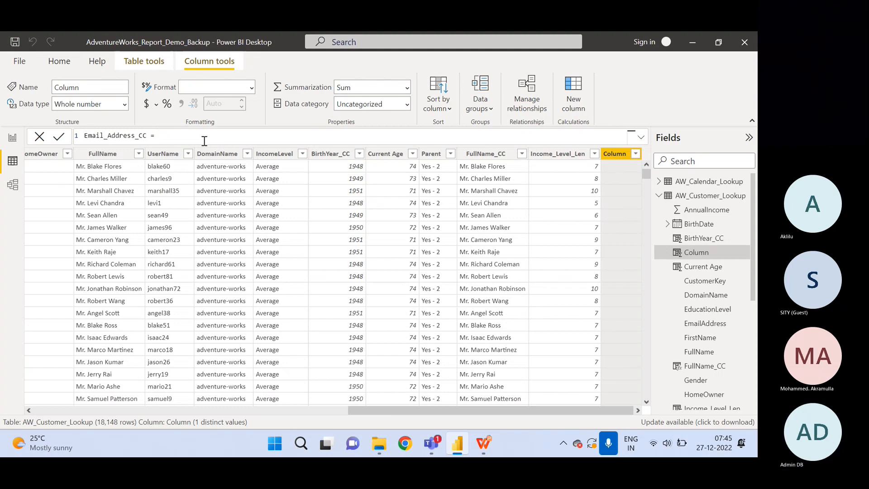
Begin the Email_Address_CC formula with SUBSTITUTE, using AW_Customer_Lookup[EmailAddress] as its text argument.
{"action": "type", "text": "SUBSTITUTE("}
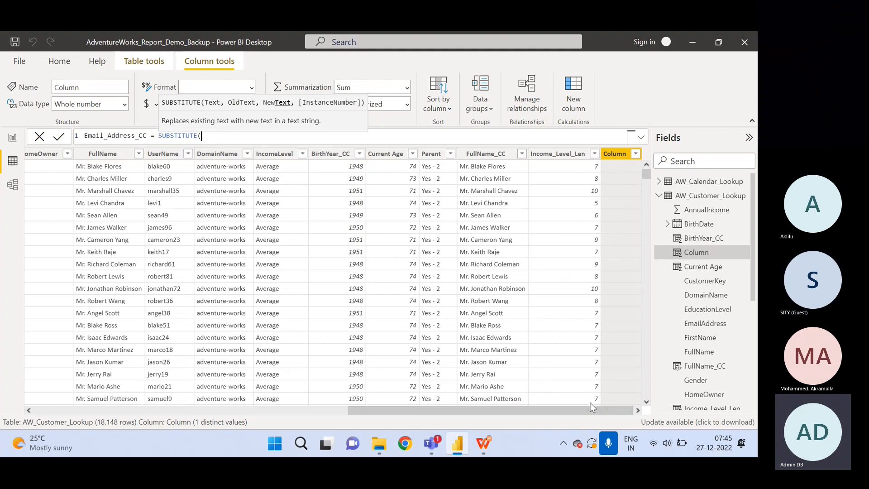
{"action": "left_click_drag", "start_coordinate": [575, 413], "coordinate": [389, 421]}
{"action": "type", "text": "Emai"}
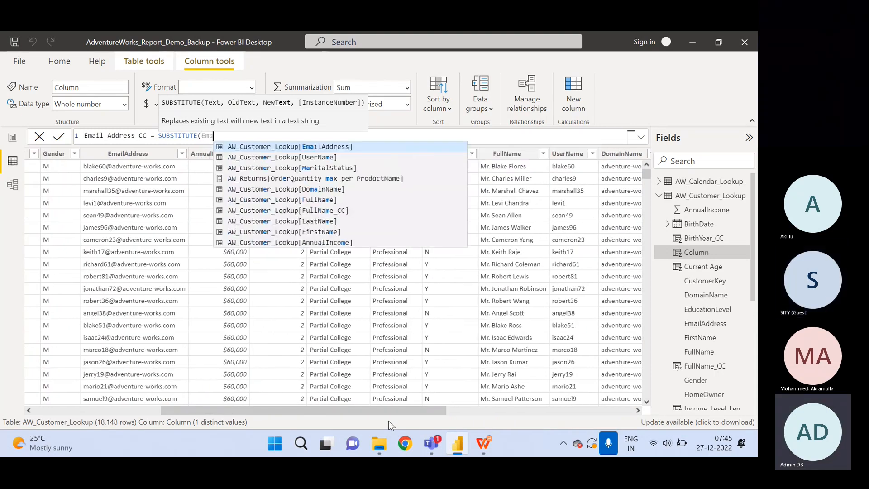
{"action": "type", "text": "l"}
{"action": "key", "text": "Tab"}
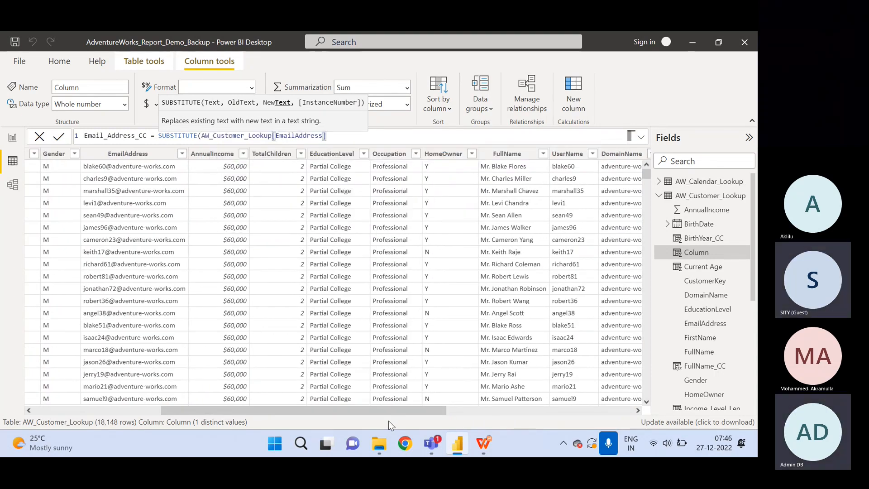
{"action": "type", "text": ","}
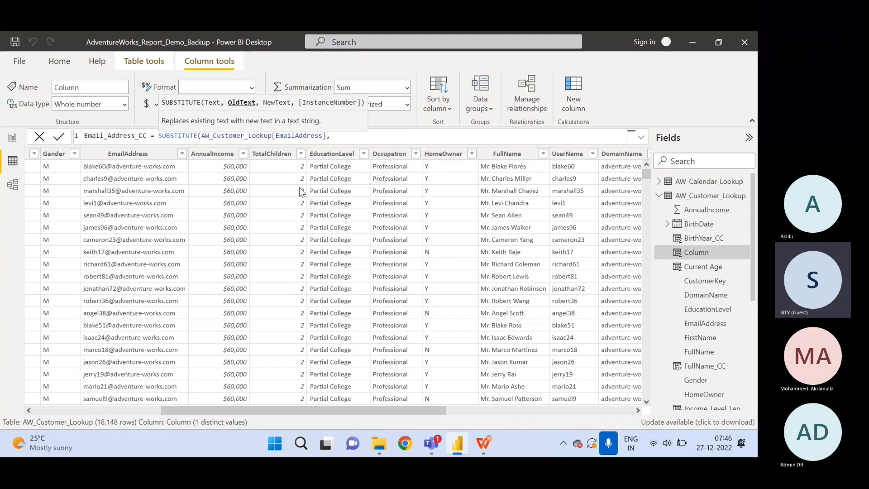
Complete the SUBSTITUTE formula with "@" as old text and "." as new text, omit the instance number, and commit it.
{"action": "type", "text": "@"}
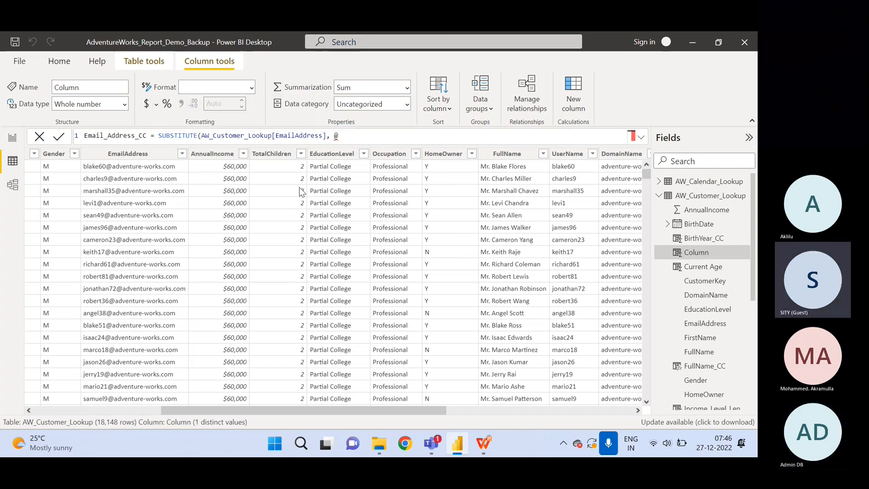
{"action": "key", "text": "BackSpace"}
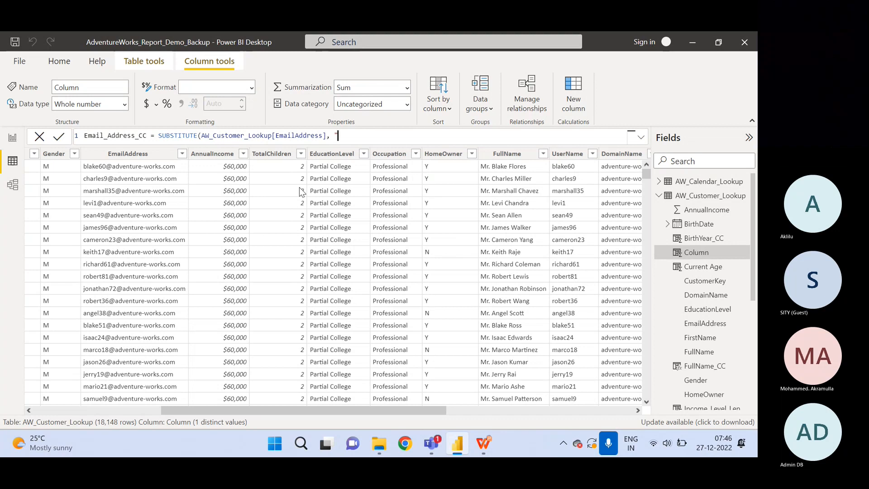
{"action": "type", "text": "\"@\", \"."}
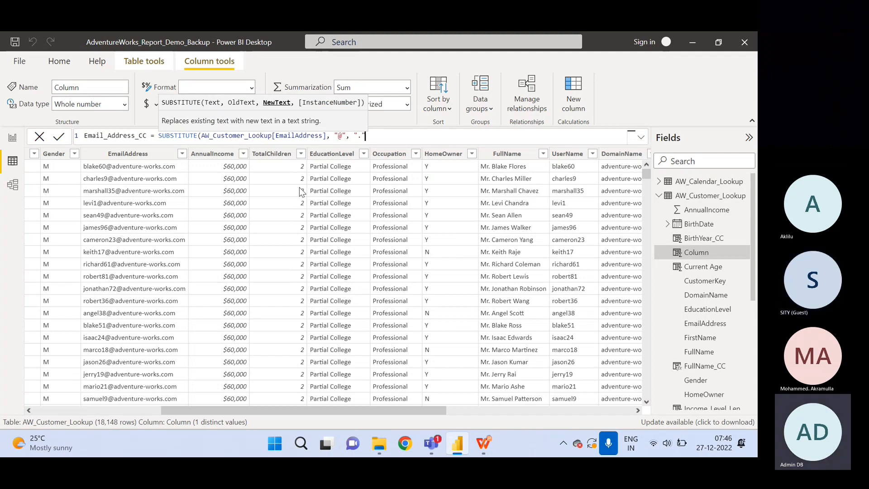
{"action": "type", "text": ","}
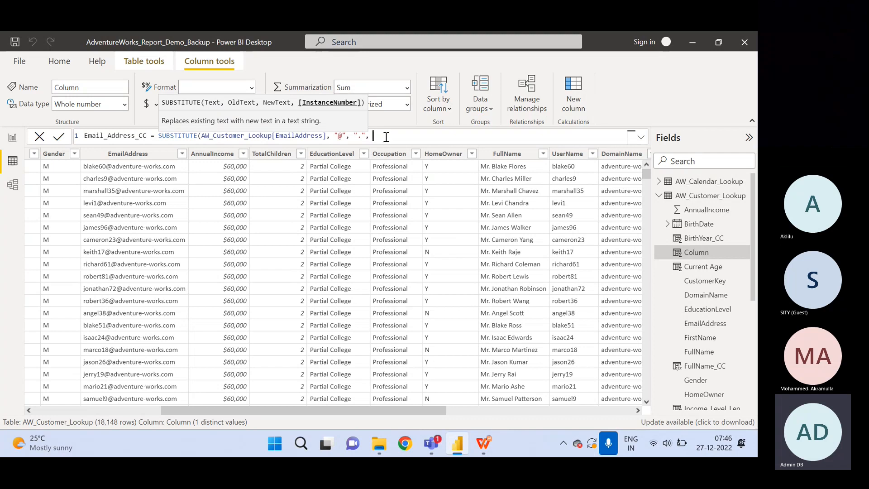
{"action": "key", "text": "BackSpace"}
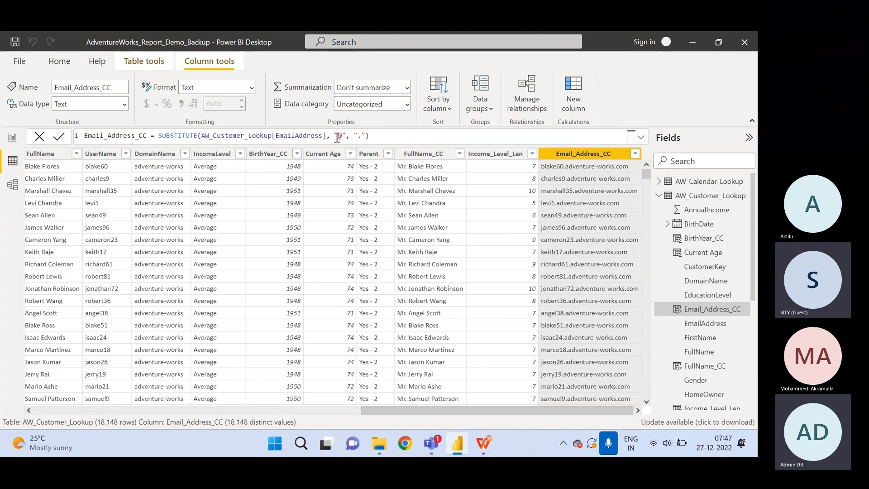
{"action": "type", "text": "@\", \"."}
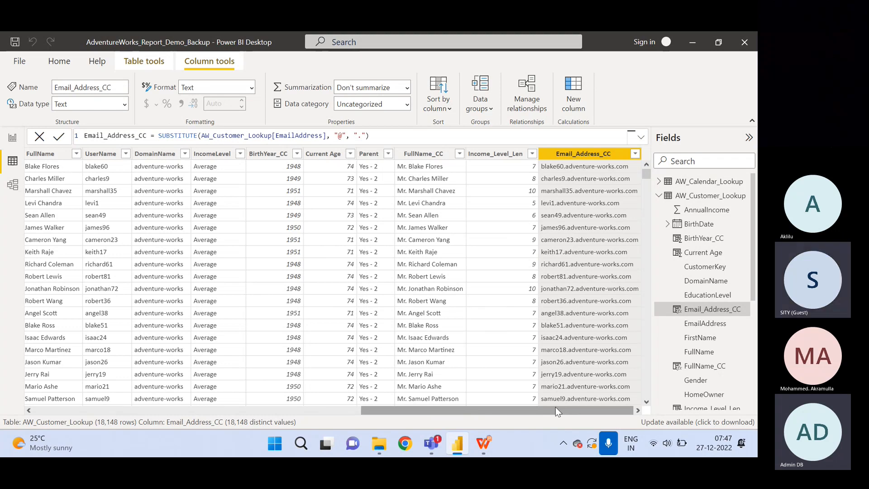
Delete the Email_Address_CC column and collapse the AW_Customer_Lookup field list.
{"action": "right_click", "coordinate": [578, 155]}
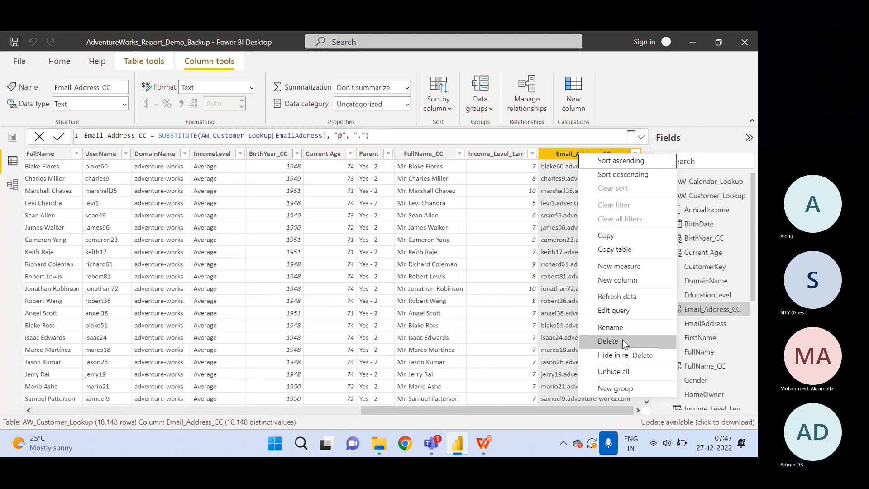
{"action": "left_click", "coordinate": [545, 313]}
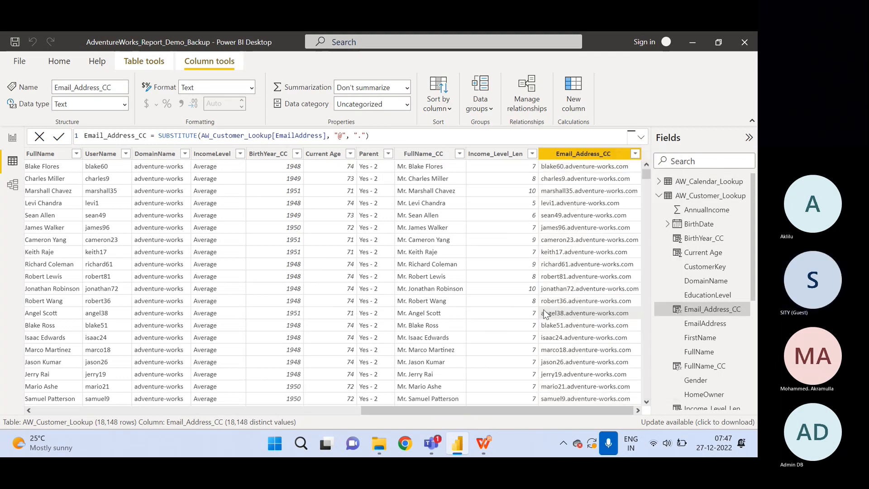
{"action": "right_click", "coordinate": [582, 156]}
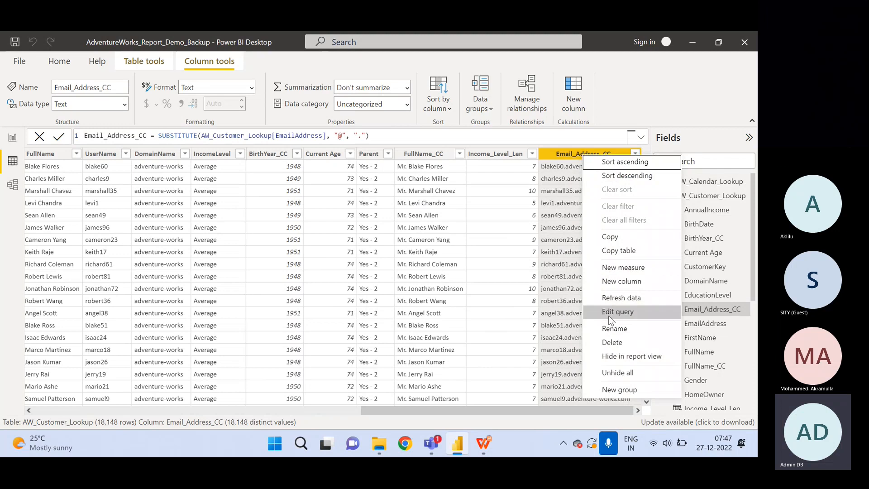
{"action": "left_click", "coordinate": [617, 342]}
{"action": "left_click", "coordinate": [448, 261]}
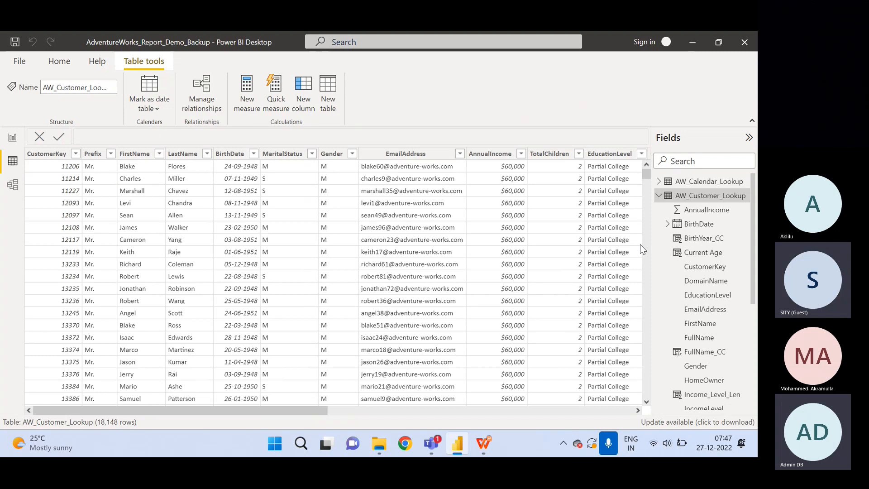
{"action": "left_click", "coordinate": [659, 196]}
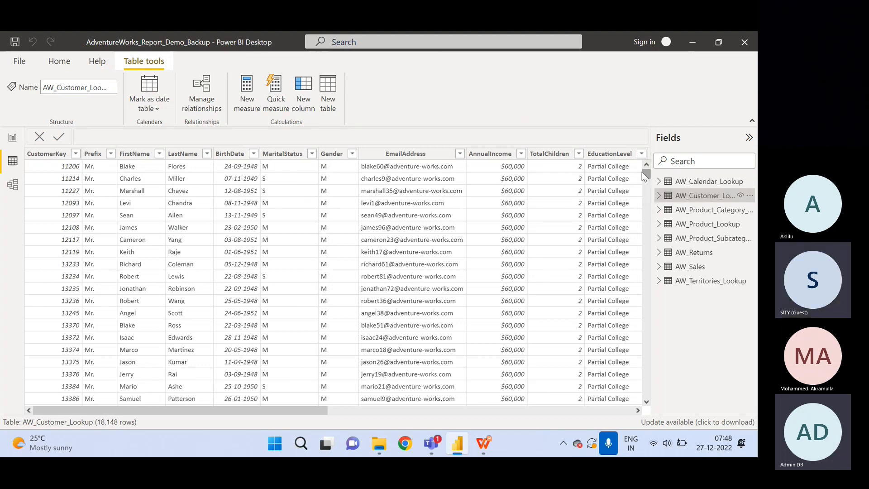
In the Class_PPT presentation, add a Related entry with "column name" as its argument below slide 16's operator list, and return to Power BI.
{"action": "left_click", "coordinate": [483, 443]}
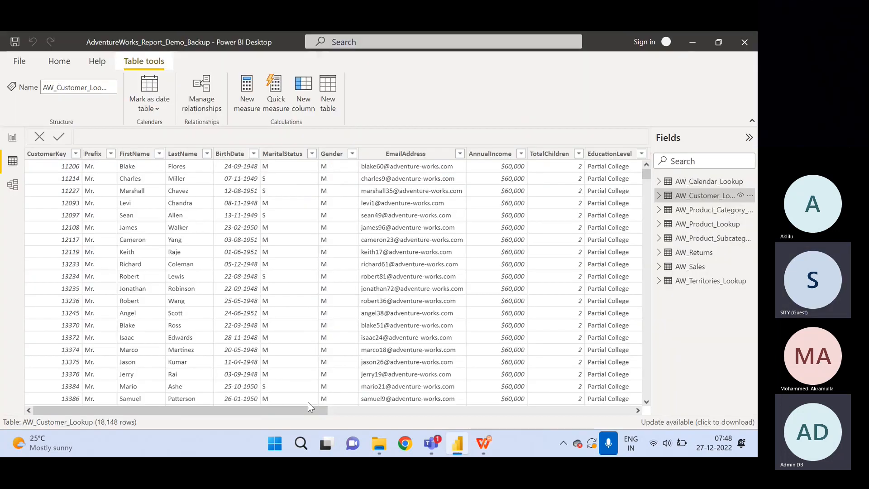
{"action": "left_click", "coordinate": [475, 445]}
{"action": "left_click", "coordinate": [82, 363]}
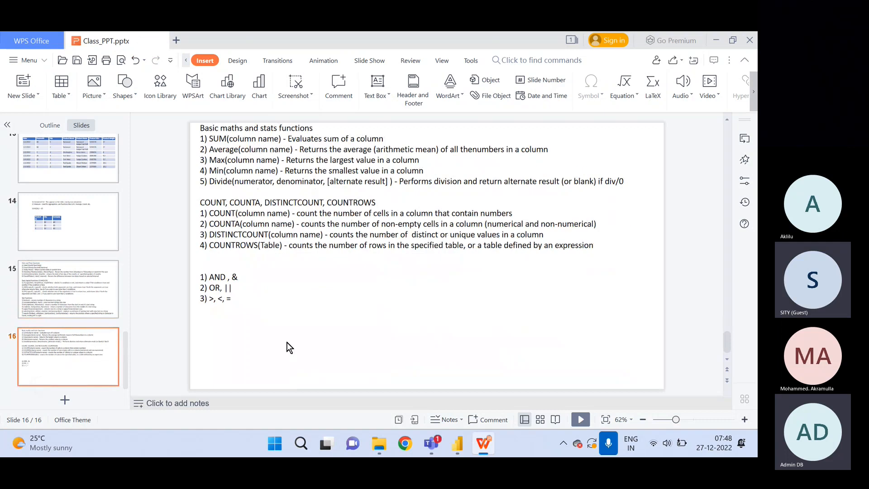
{"action": "left_click", "coordinate": [248, 303]}
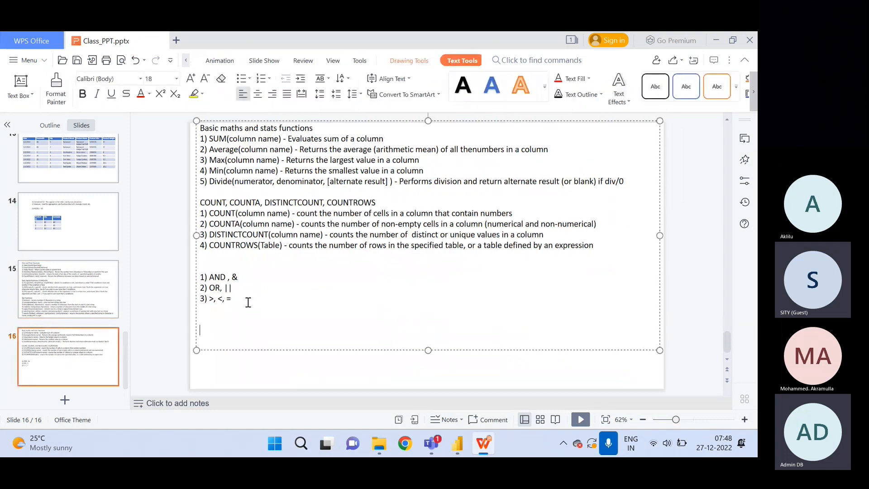
{"action": "type", "text": "Related"}
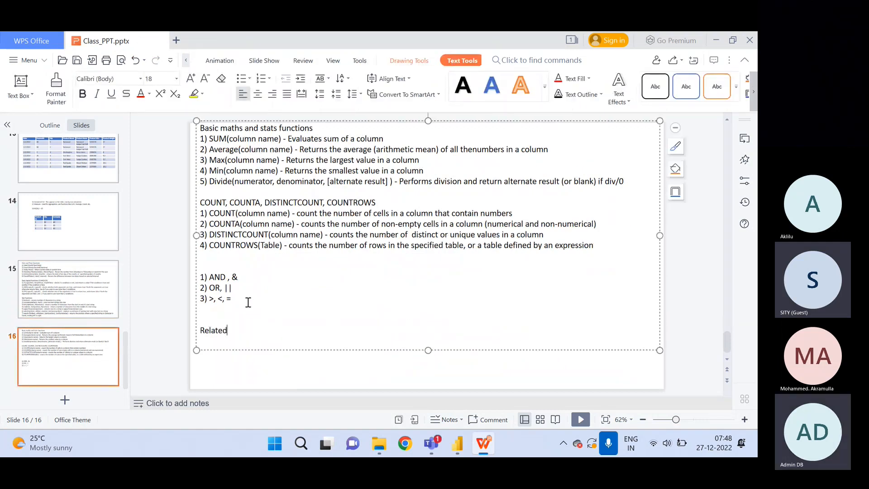
{"action": "type", "text": "(column name"}
{"action": "left_click", "coordinate": [290, 330]}
{"action": "left_click", "coordinate": [458, 448]}
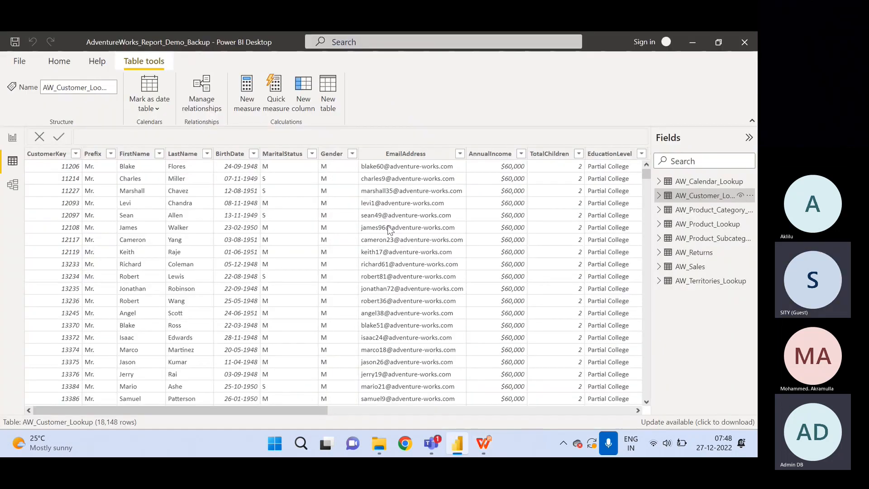
Look through the AW_Product_Category_Lookup and AW_Product_Lookup tables and expand their field lists.
{"action": "left_click", "coordinate": [610, 410]}
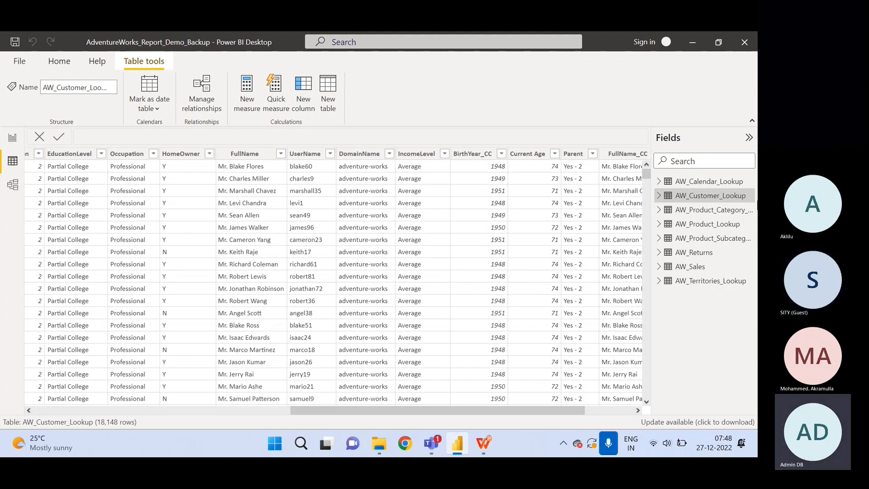
{"action": "left_click", "coordinate": [659, 210]}
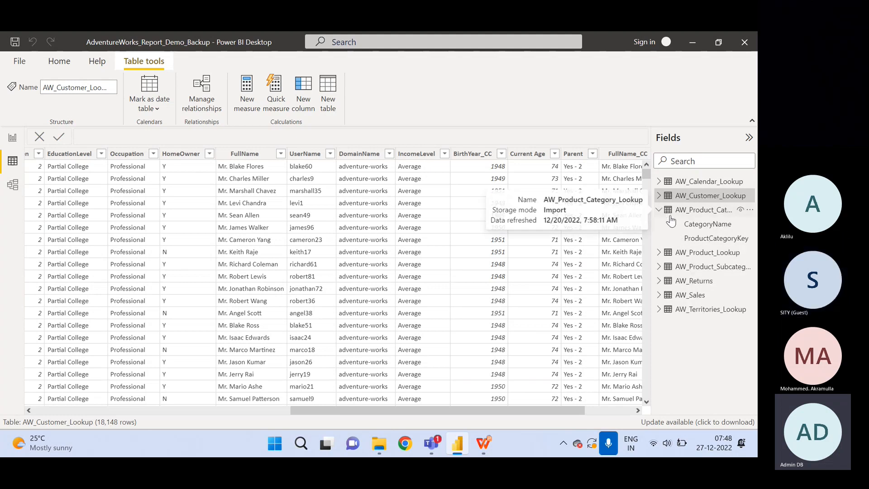
{"action": "left_click", "coordinate": [688, 210]}
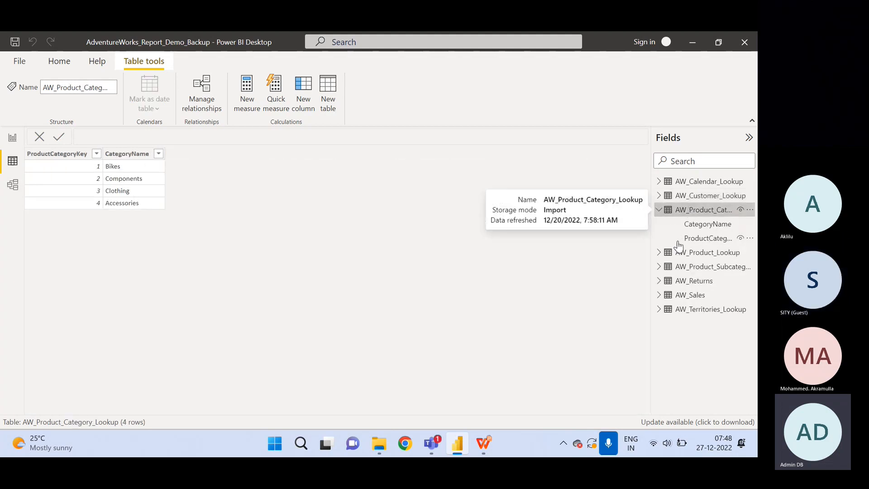
{"action": "left_click", "coordinate": [666, 252]}
{"action": "left_click", "coordinate": [659, 253]}
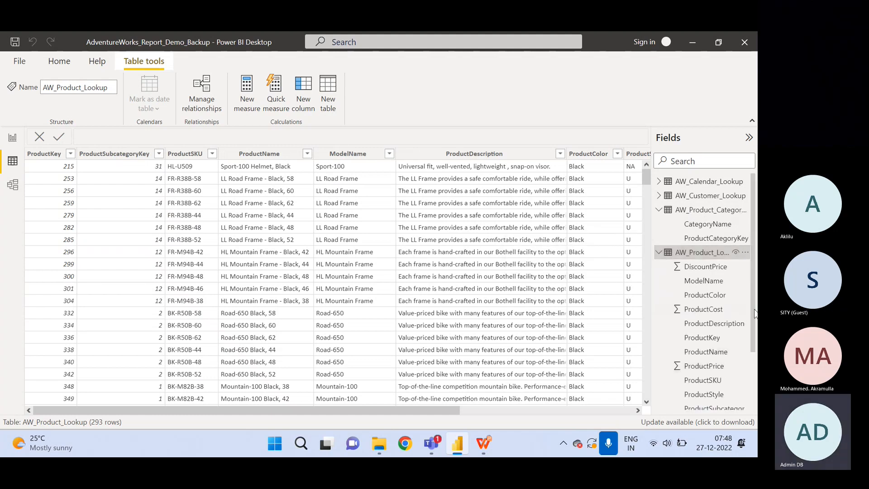
{"action": "scroll", "coordinate": [755, 313], "scroll_direction": "down", "scroll_amount": 2}
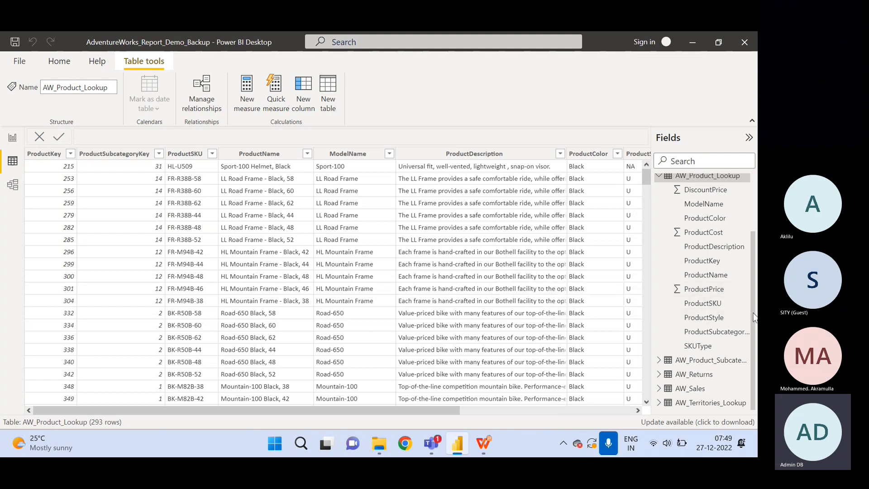
Expand the AW_Sales field list, compare it with the AW_Product_Lookup fields, and view the product table's price columns.
{"action": "left_click", "coordinate": [659, 389]}
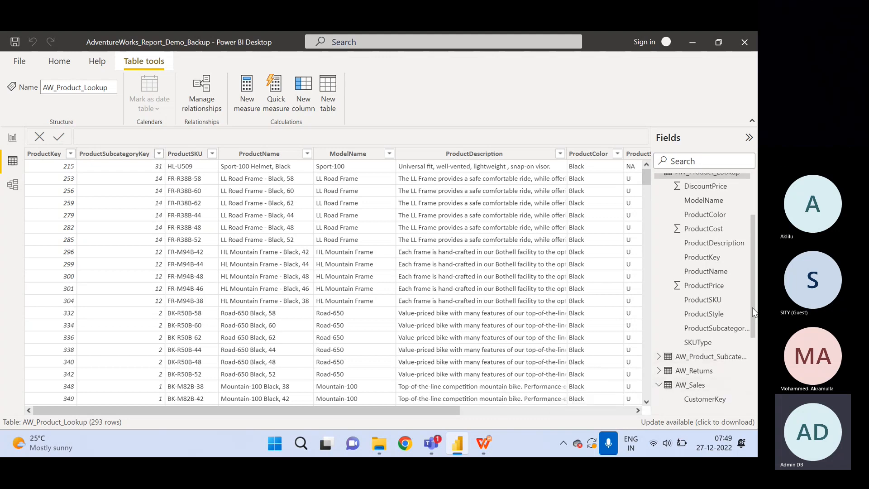
{"action": "scroll", "coordinate": [751, 344], "scroll_direction": "down", "scroll_amount": 2}
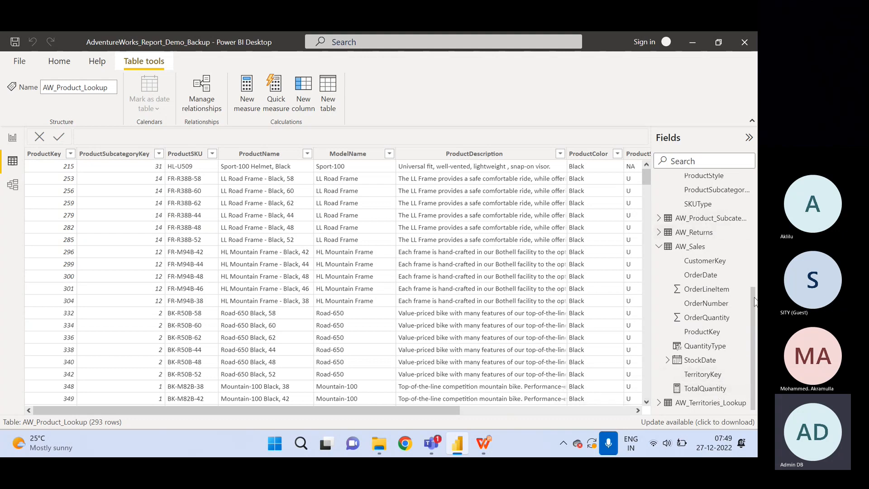
{"action": "left_click_drag", "start_coordinate": [752, 300], "coordinate": [754, 259]}
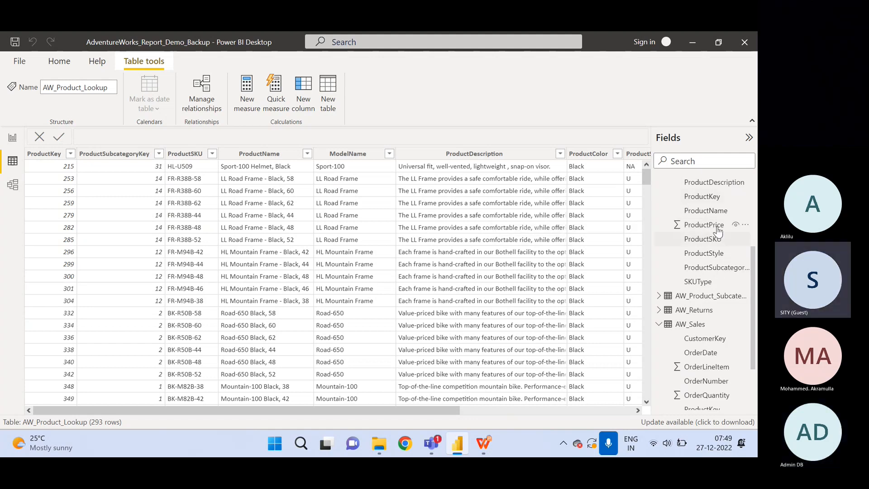
{"action": "scroll", "coordinate": [728, 231], "scroll_direction": "up", "scroll_amount": 3}
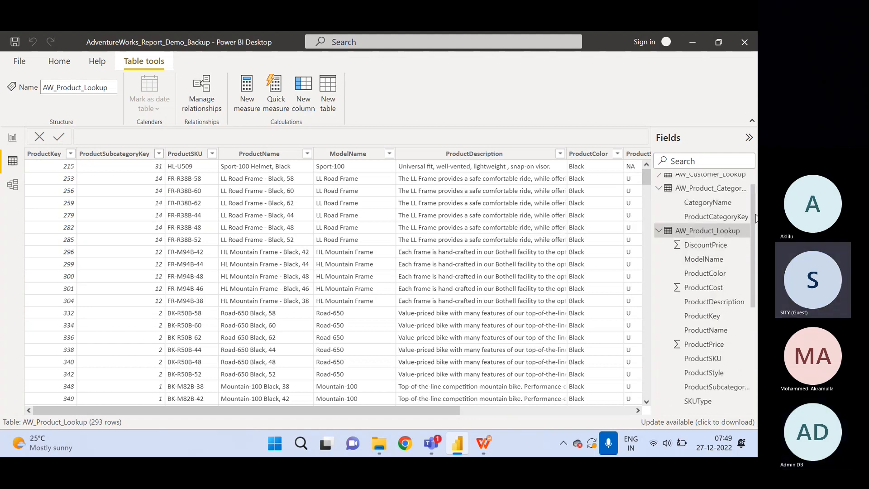
{"action": "left_click_drag", "start_coordinate": [754, 236], "coordinate": [755, 303]}
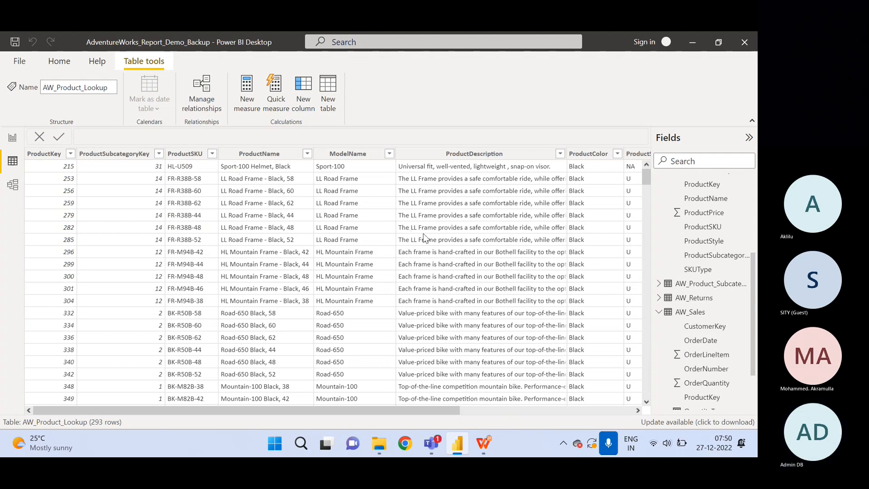
{"action": "left_click", "coordinate": [619, 411]}
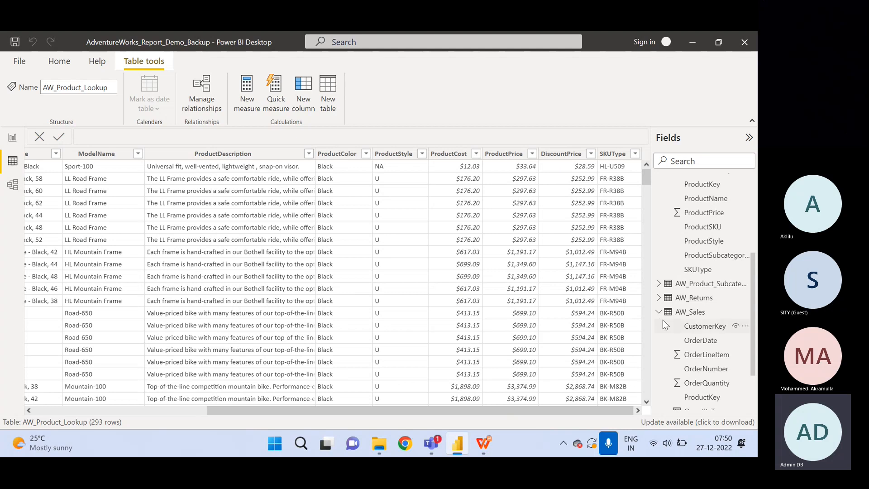
View the AW_Sales data and inspect its relationship to AW_Product_Lookup in the model diagram.
{"action": "left_click", "coordinate": [696, 317]}
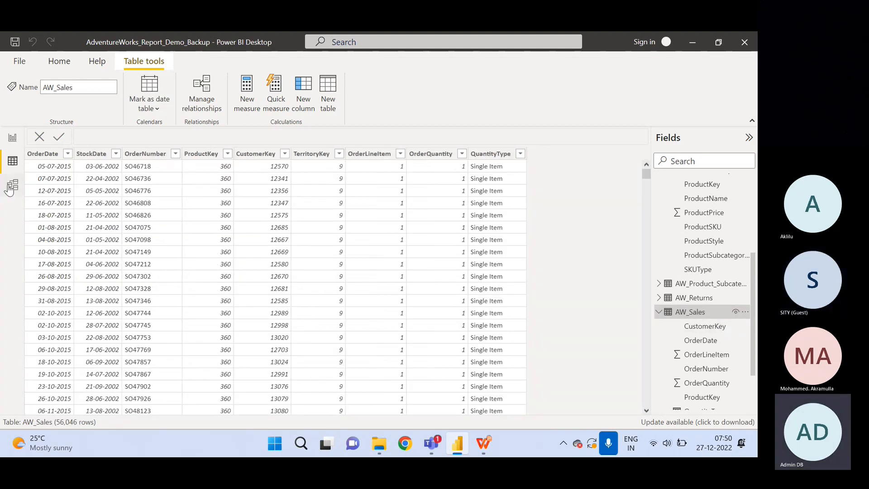
{"action": "left_click", "coordinate": [12, 186]}
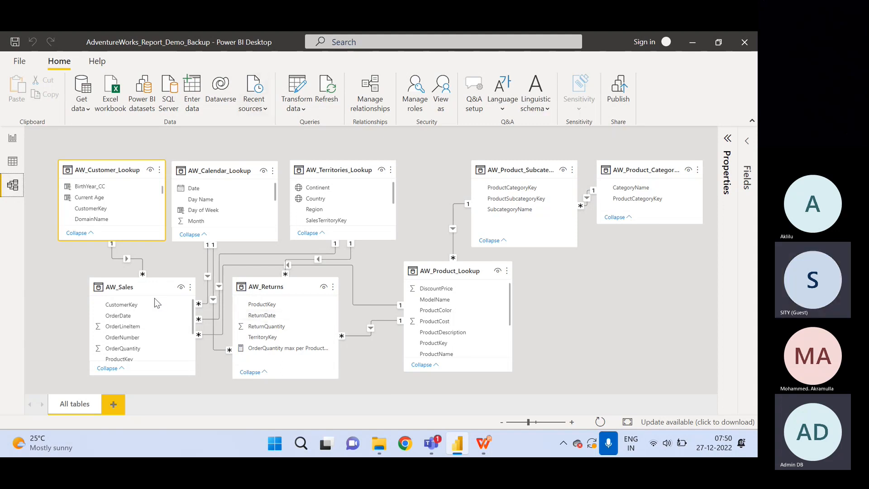
{"action": "left_click", "coordinate": [133, 288]}
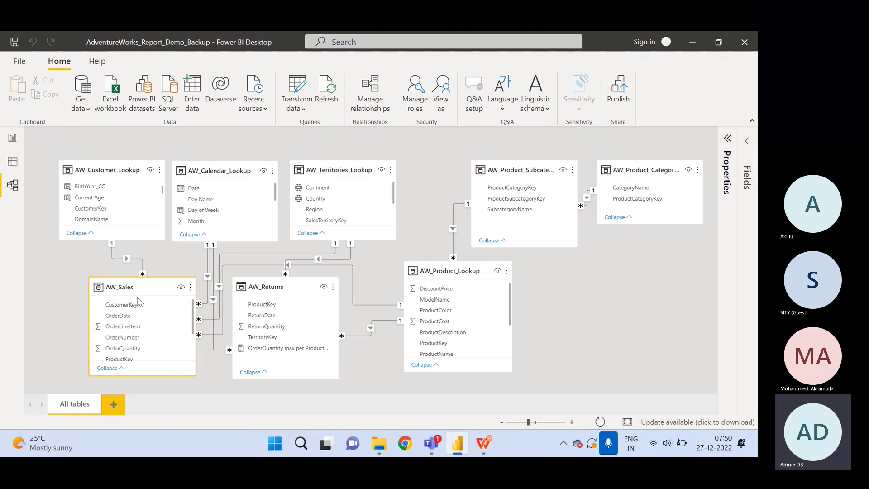
{"action": "left_click", "coordinate": [210, 335]}
{"action": "mouse_move", "coordinate": [468, 276]}
In the report view, collapse the AW_Calendar_Lookup and AW_Customer_Lookup field lists and add a new calculated column to AW_Sales.
{"action": "left_click", "coordinate": [12, 138]}
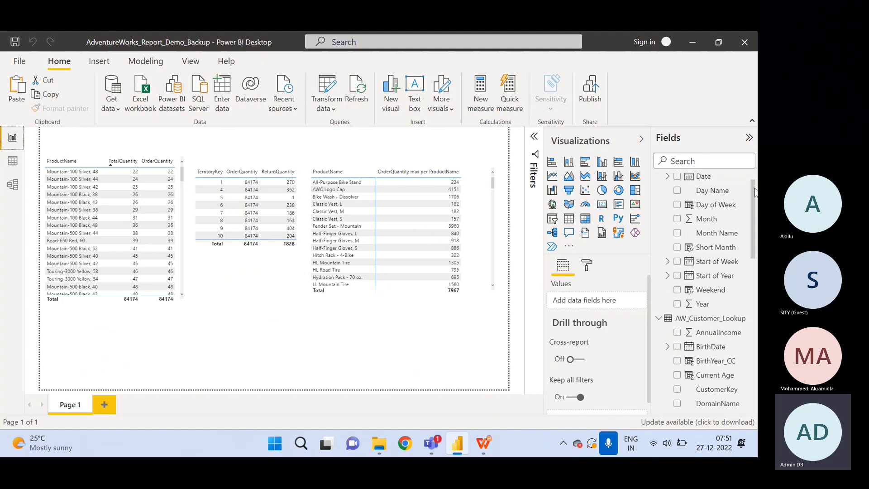
{"action": "scroll", "coordinate": [724, 227], "scroll_direction": "up", "scroll_amount": 1}
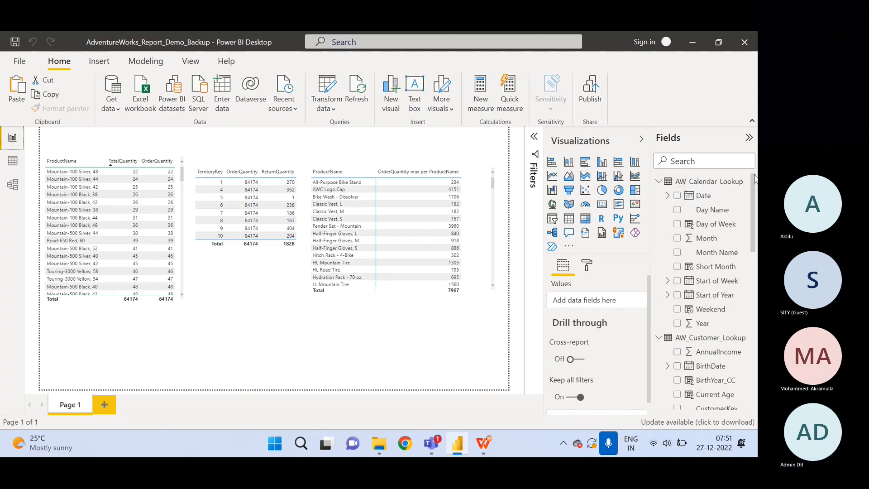
{"action": "left_click", "coordinate": [659, 181]}
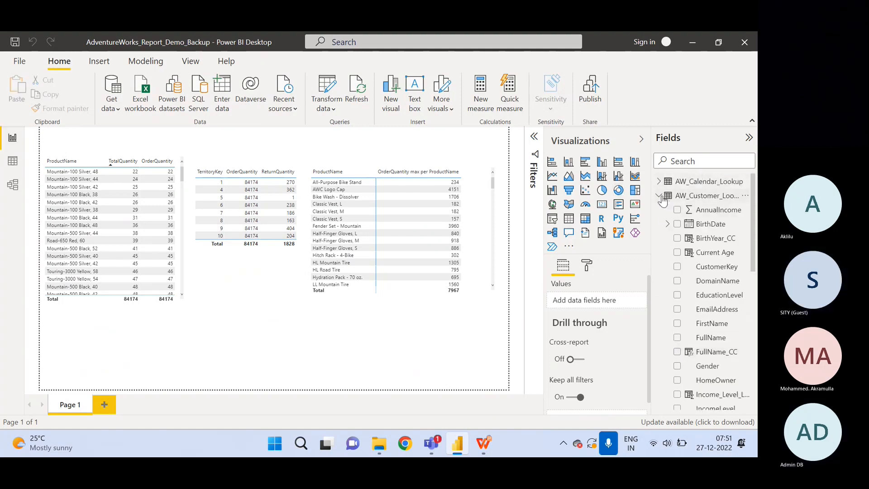
{"action": "left_click", "coordinate": [658, 195]}
{"action": "left_click", "coordinate": [686, 270]}
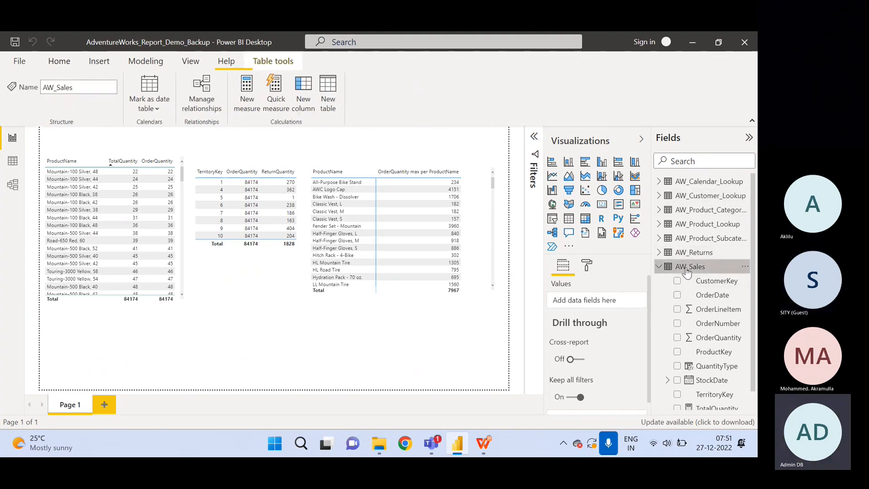
{"action": "right_click", "coordinate": [685, 267]}
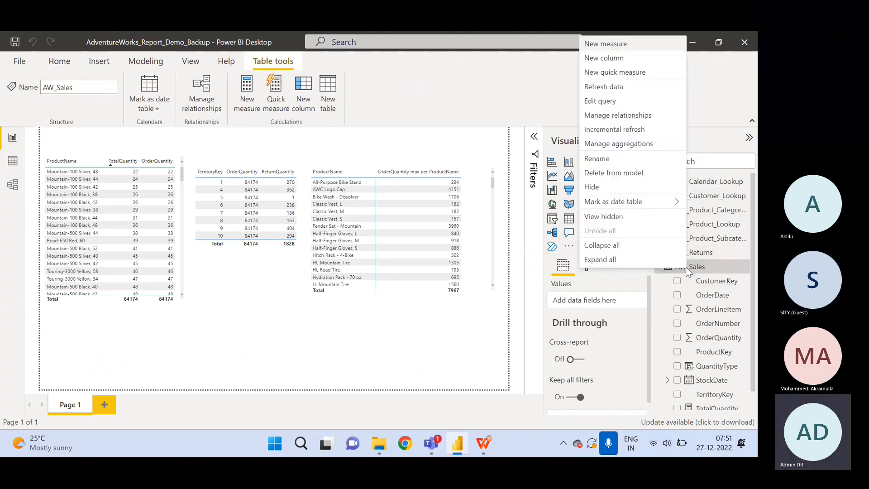
{"action": "left_click", "coordinate": [610, 59]}
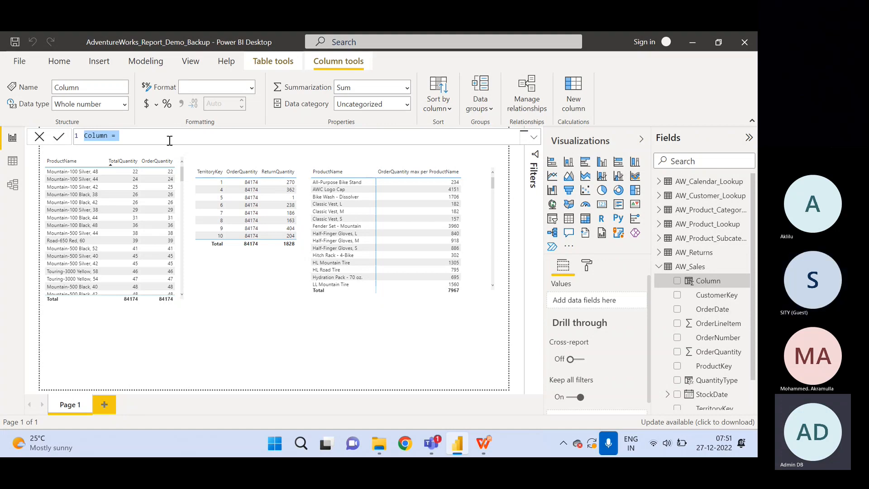
Define the new AW_Sales column as Retail Price = Related(AW_Product_Lookup[ProductPrice]) and commit the formula.
{"action": "type", "text": "Retail"}
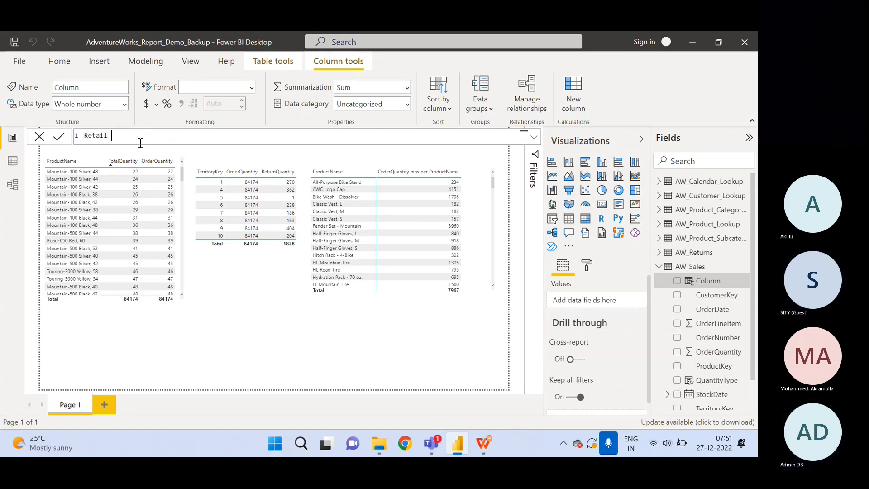
{"action": "type", "text": " Price "}
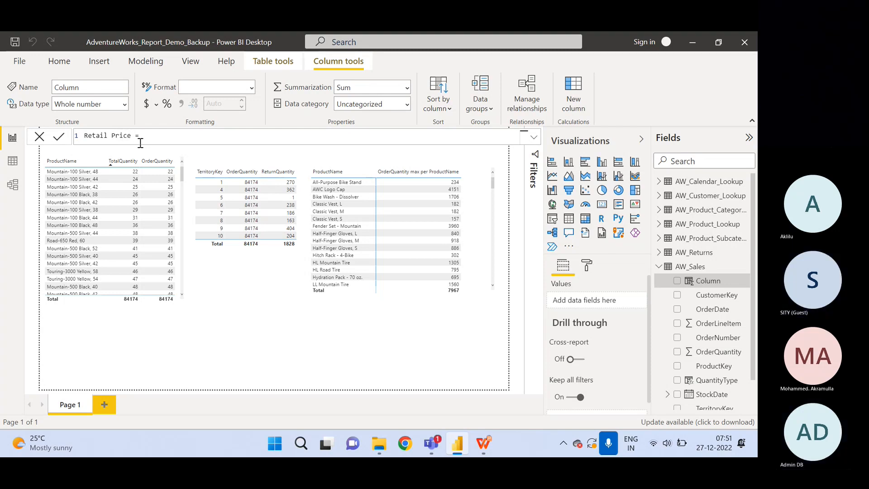
{"action": "type", "text": "= R"}
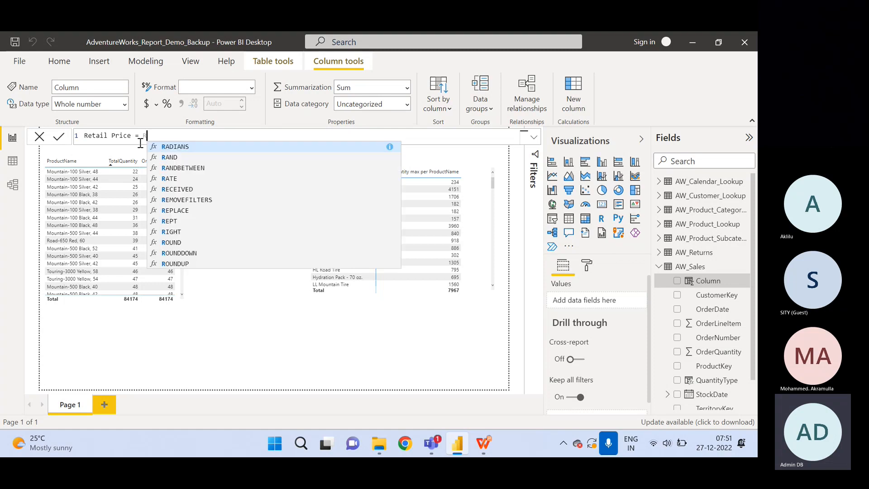
{"action": "type", "text": "elated"}
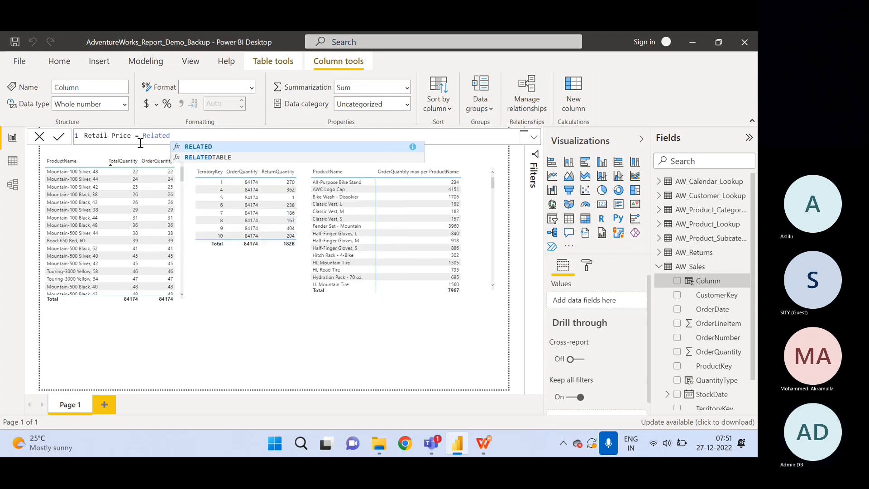
{"action": "type", "text": "("}
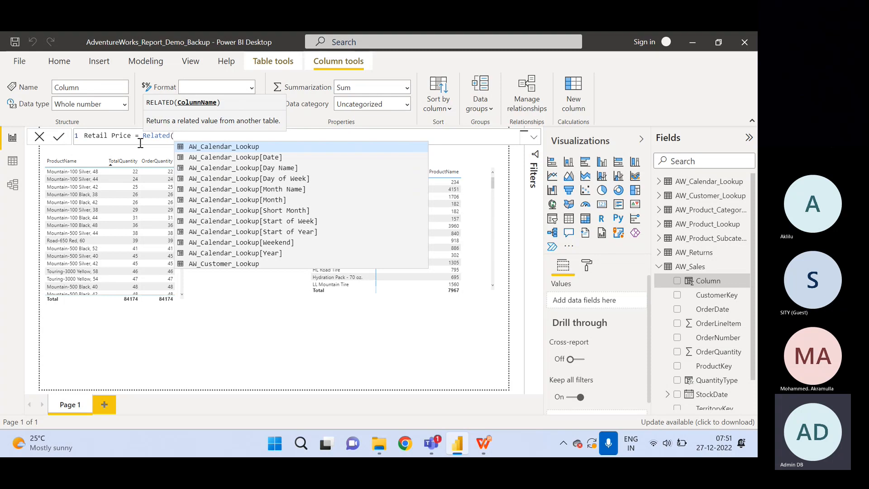
{"action": "type", "text": "Product"}
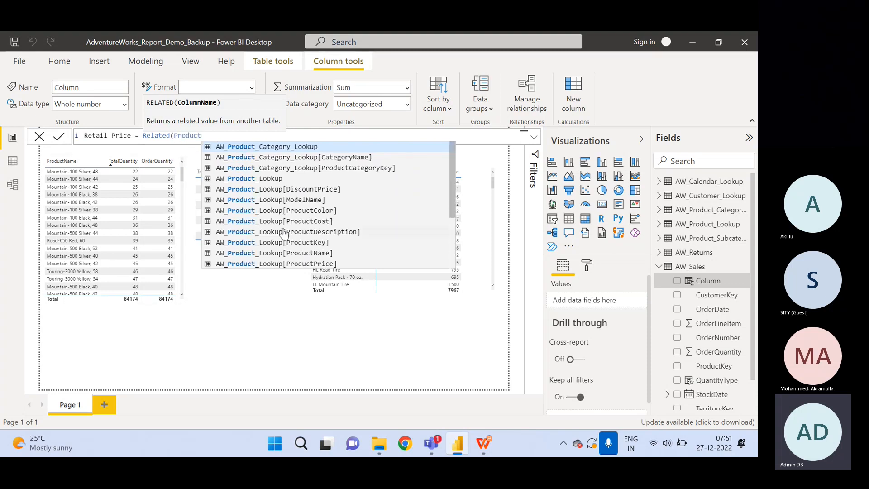
{"action": "left_click", "coordinate": [302, 265]}
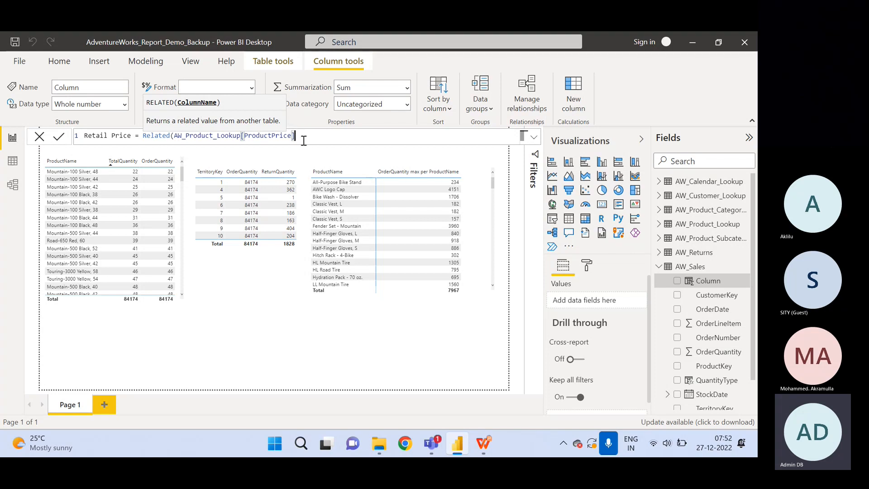
{"action": "type", "text": ")"}
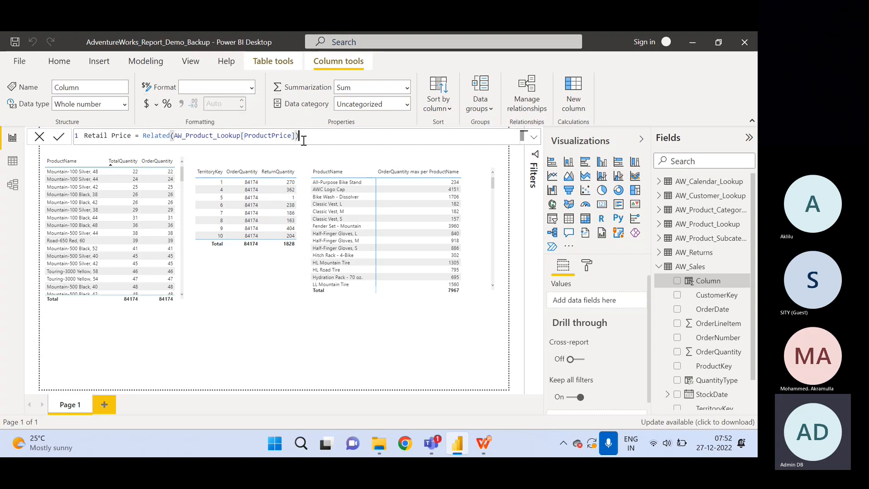
{"action": "key", "text": "Return"}
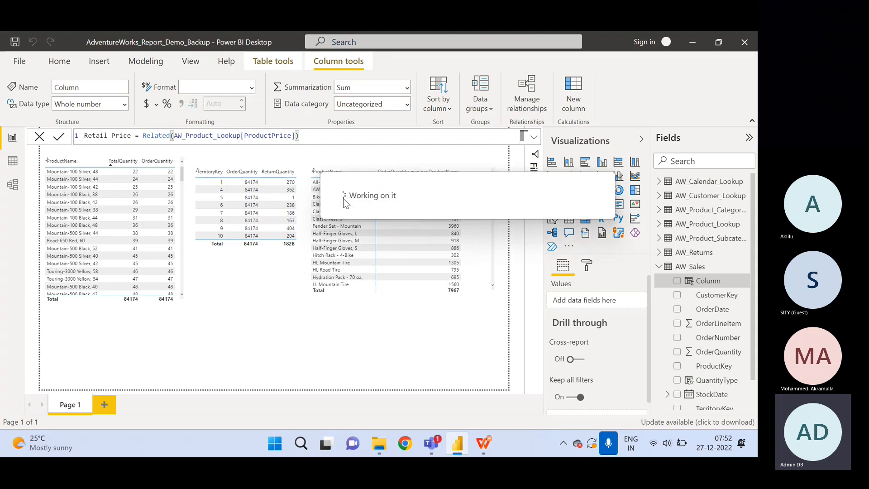
Show the AW_Sales data and sort the table by ProductKey in ascending order.
{"action": "left_click", "coordinate": [15, 164]}
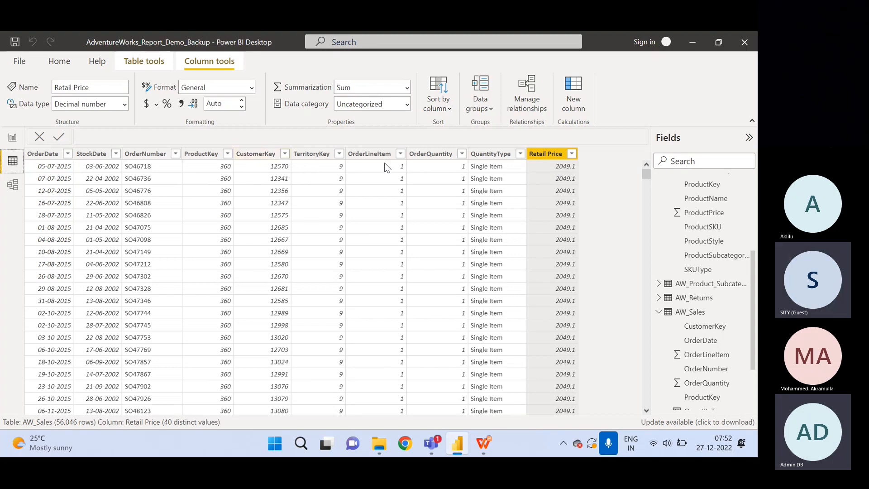
{"action": "left_click", "coordinate": [227, 154]}
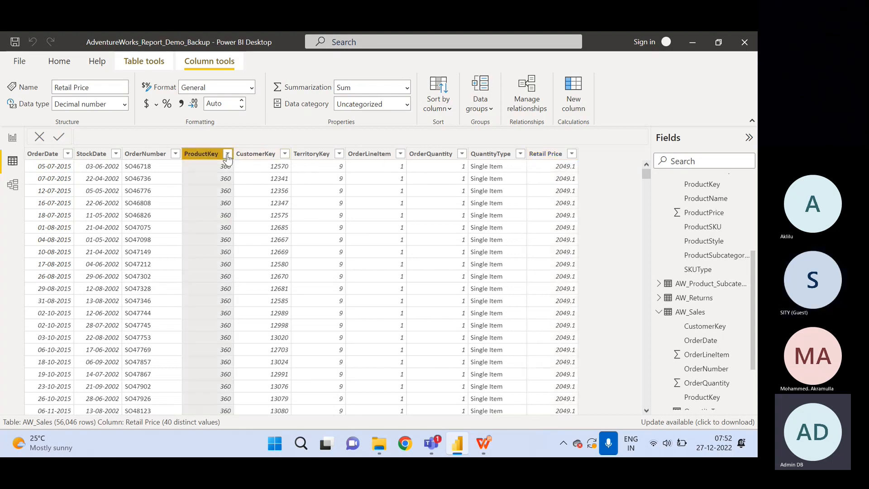
{"action": "left_click", "coordinate": [277, 47]}
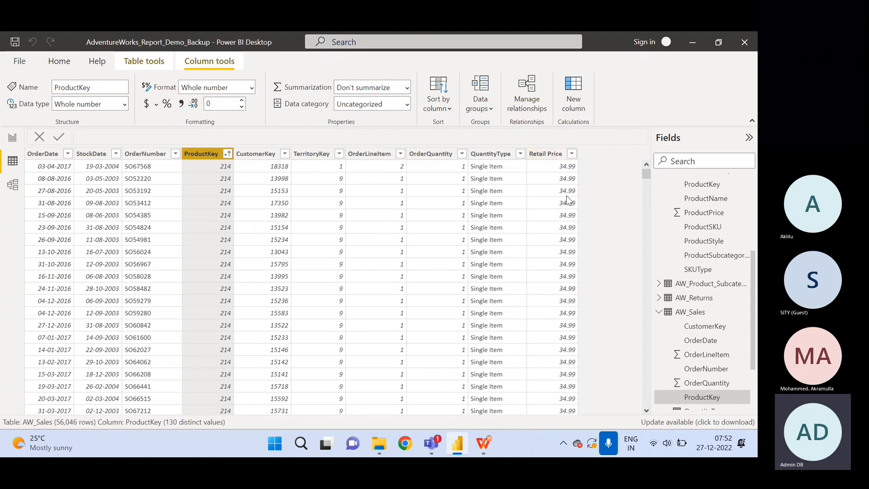
Review the Retail Price column's formula and display the AW_Product_Lookup table to check its source prices.
{"action": "left_click", "coordinate": [549, 159]}
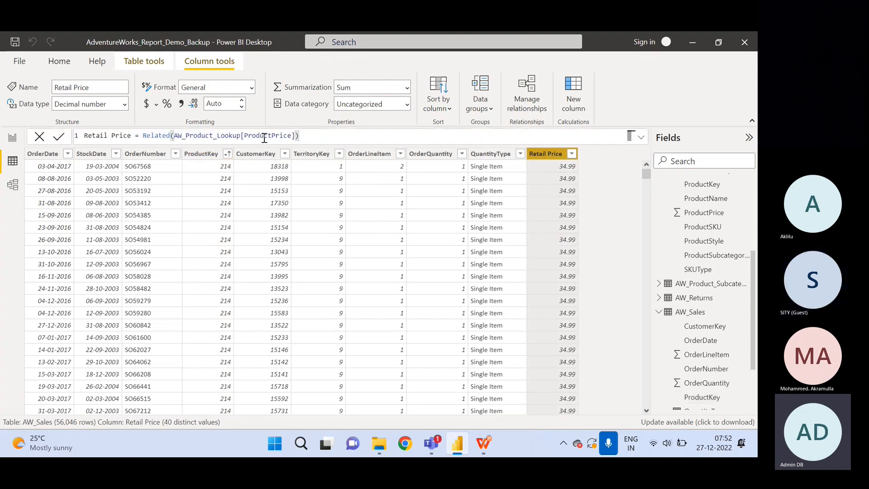
{"action": "left_click_drag", "start_coordinate": [750, 297], "coordinate": [755, 238]}
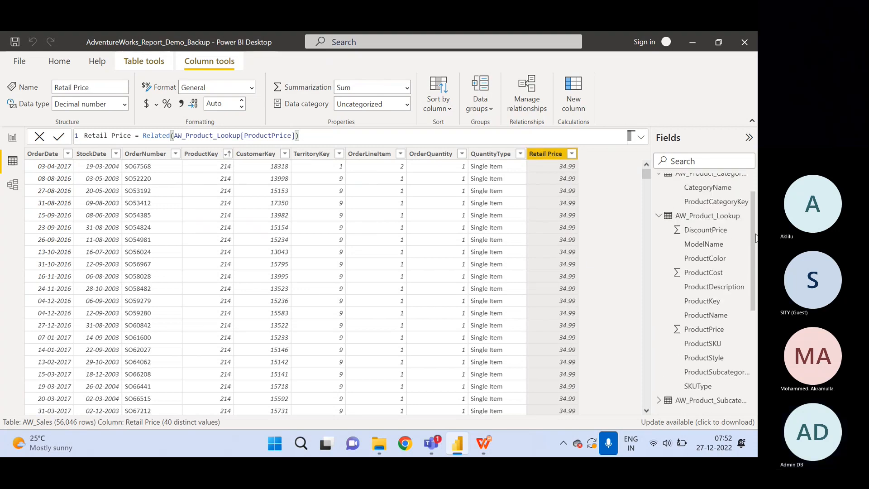
{"action": "left_click", "coordinate": [699, 216]}
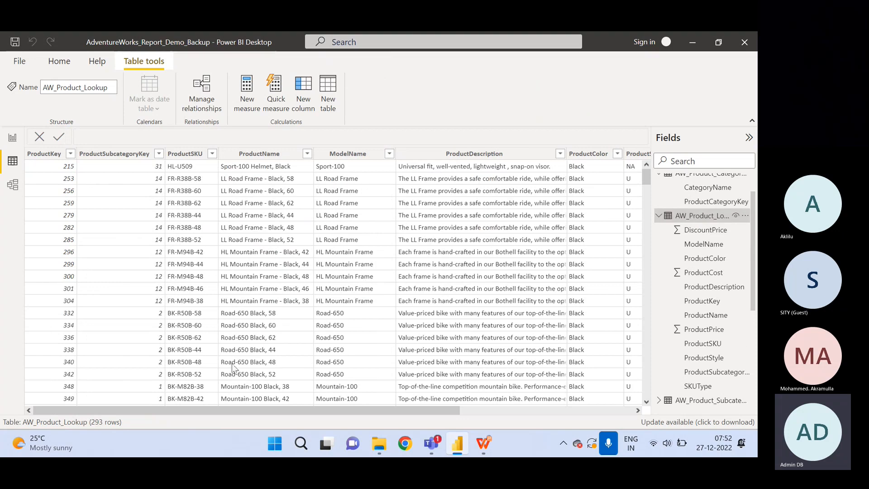
Sort the AW_Product_Lookup table by ProductKey in ascending order and check its ProductPrice column.
{"action": "left_click", "coordinate": [70, 154]}
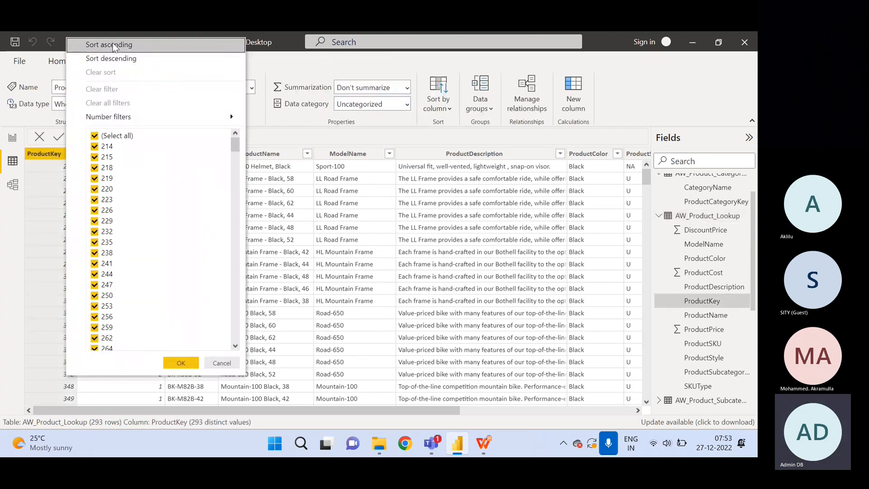
{"action": "left_click", "coordinate": [114, 47]}
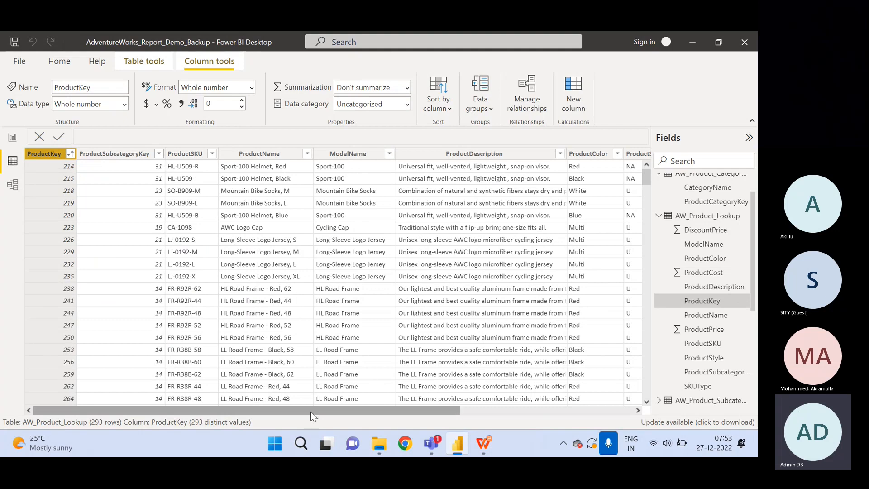
{"action": "left_click_drag", "start_coordinate": [311, 411], "coordinate": [498, 419]}
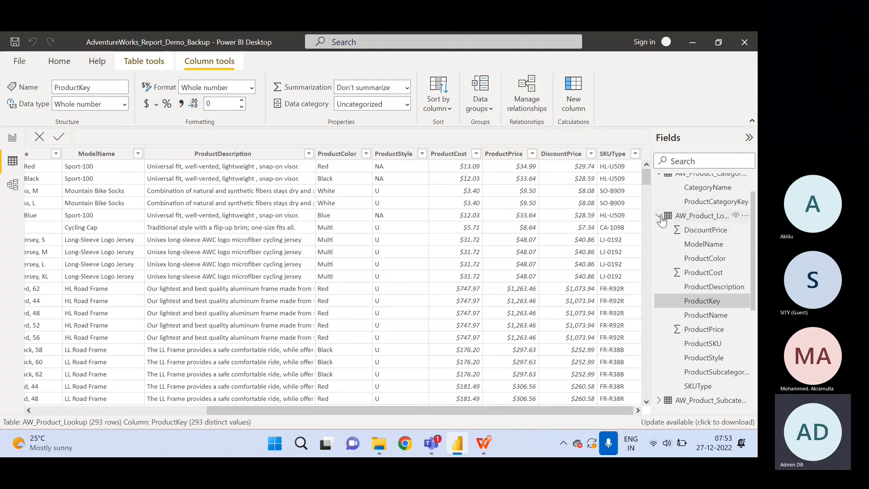
Display the AW_Sales table again to compare its Retail Price values with the product lookup prices.
{"action": "scroll", "coordinate": [702, 248], "scroll_direction": "down", "scroll_amount": 4}
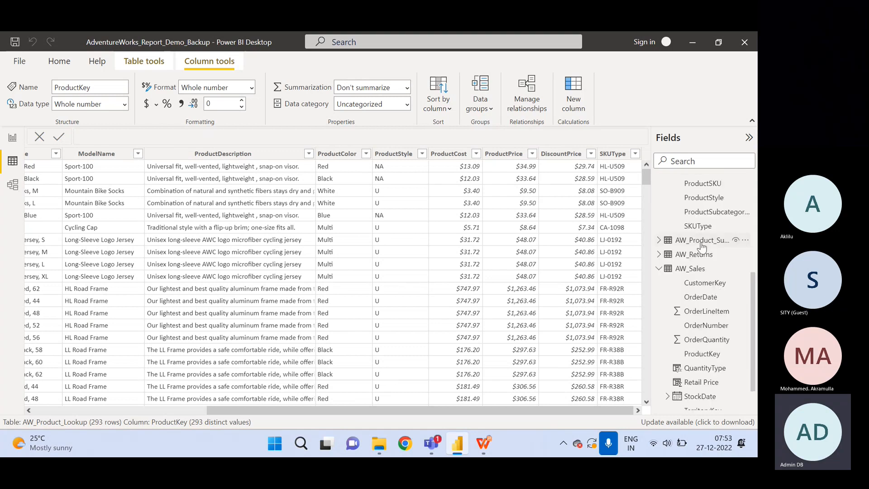
{"action": "left_click", "coordinate": [702, 270]}
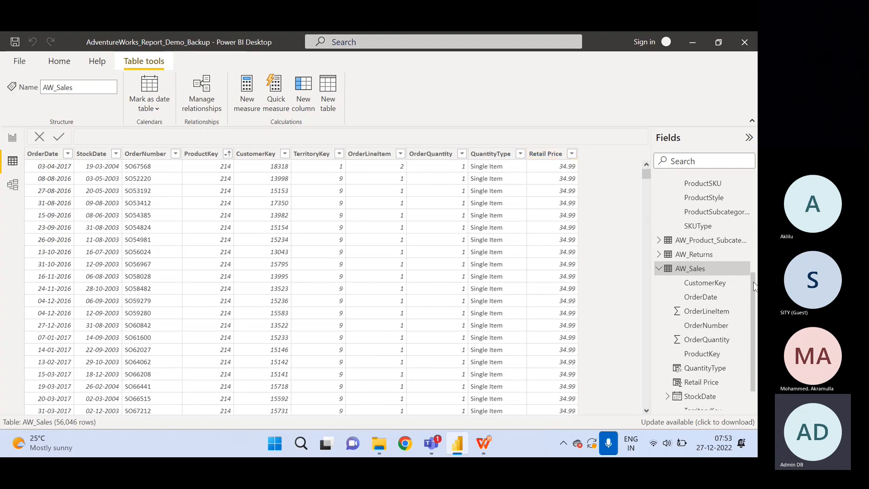
{"action": "right_click", "coordinate": [752, 268]}
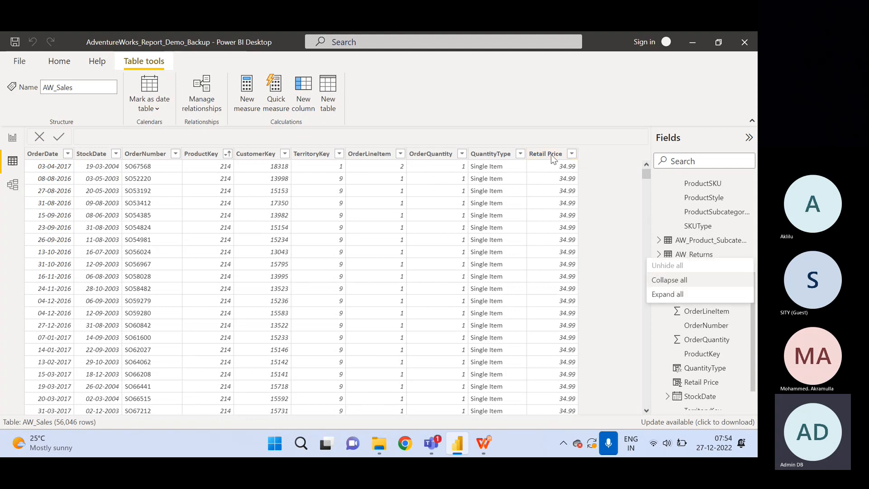
{"action": "left_click", "coordinate": [606, 209]}
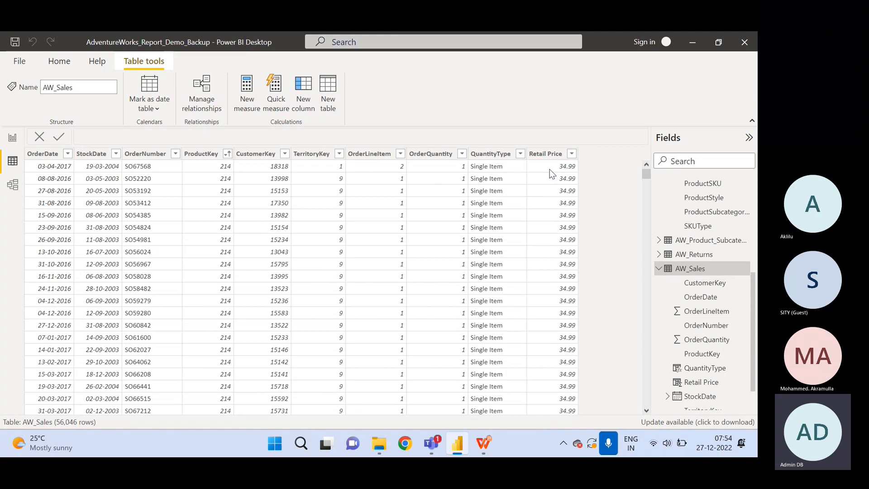
Format the Retail Price column in AW_Sales as Currency.
{"action": "left_click", "coordinate": [547, 157]}
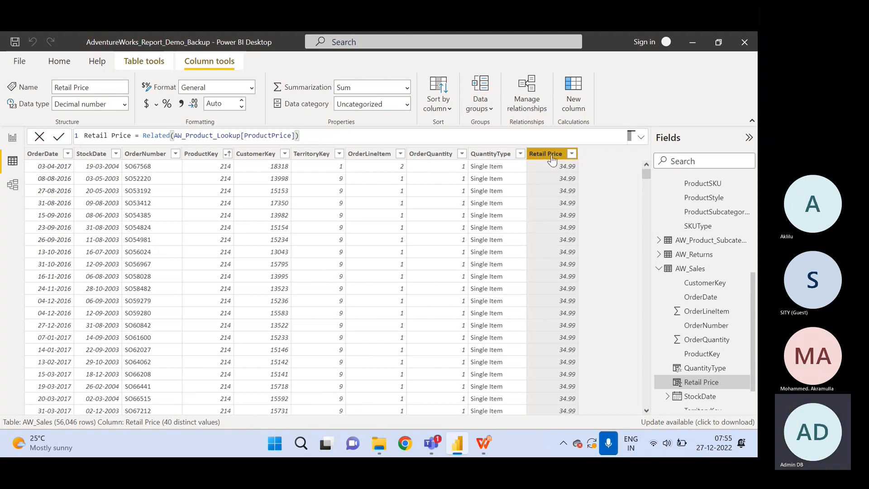
{"action": "left_click", "coordinate": [252, 87]}
{"action": "left_click", "coordinate": [232, 120]}
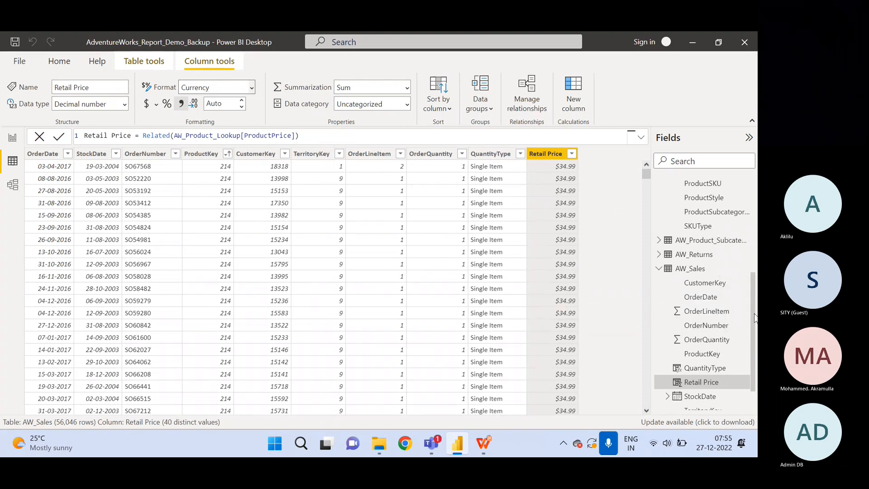
Add a calculated column to AW_Sales and begin its formula with Revenue = AW_Sales[Retail Price].
{"action": "left_click", "coordinate": [704, 269]}
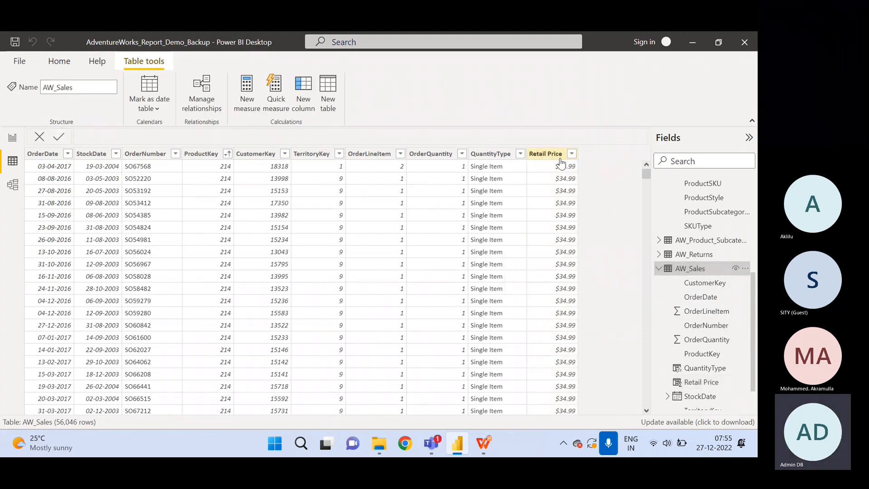
{"action": "right_click", "coordinate": [694, 271]}
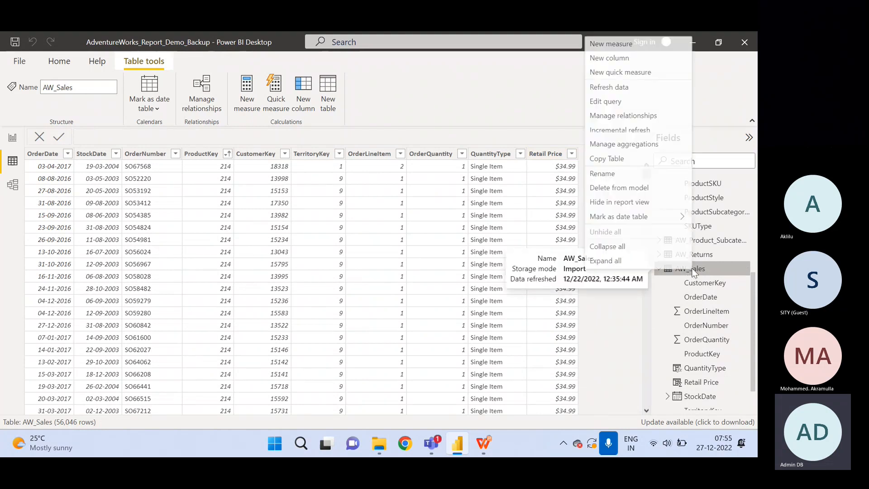
{"action": "left_click", "coordinate": [622, 59]}
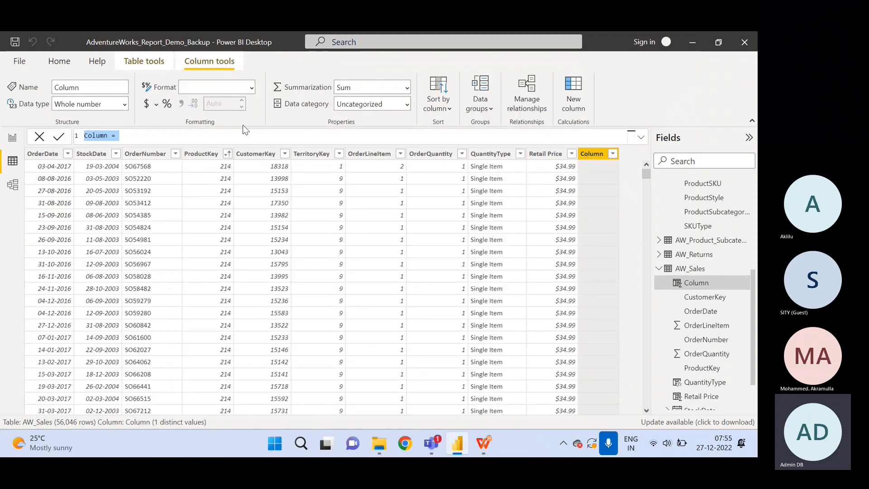
{"action": "type", "text": "Revenue = Retail"}
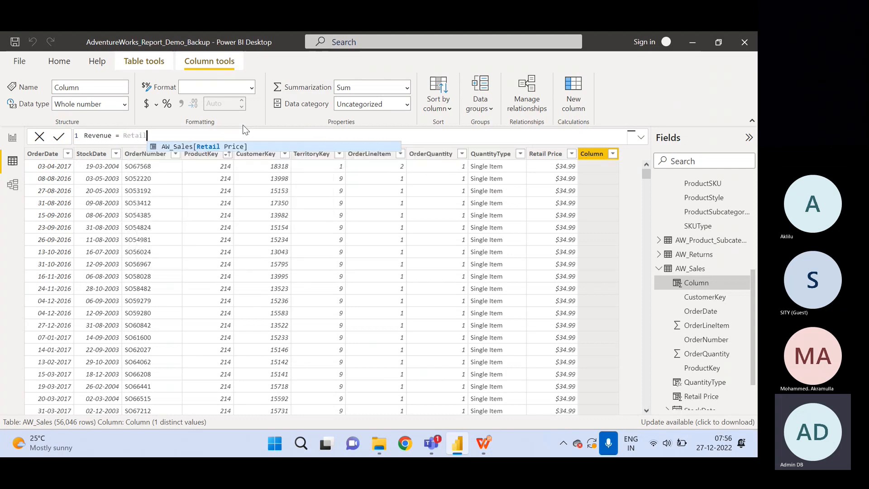
{"action": "key", "text": "Tab"}
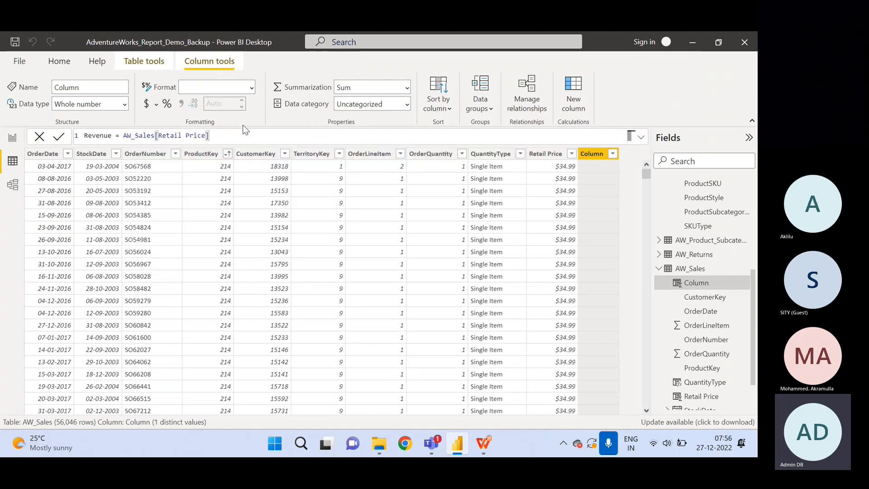
Complete the Revenue formula by multiplying the retail price by AW_Sales[OrderQuantity], and commit it.
{"action": "type", "text": "*"}
{"action": "type", "text": "Order"}
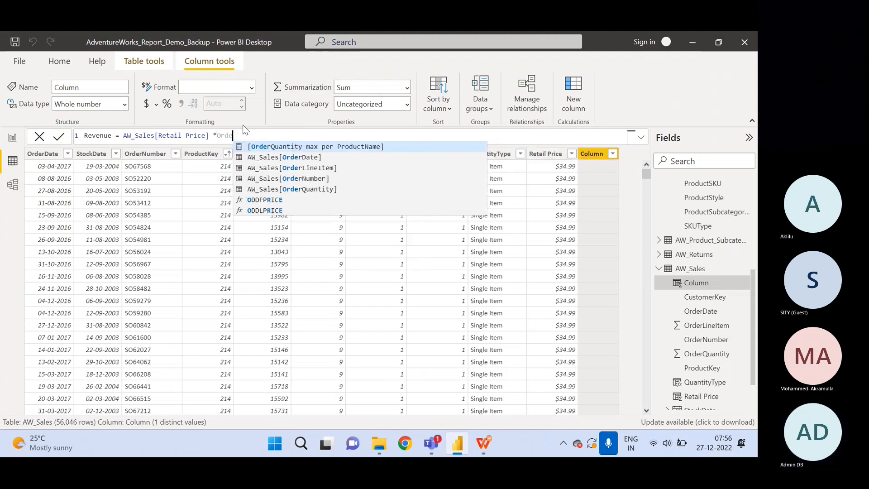
{"action": "key", "text": "Down"}
{"action": "key", "text": "Down"}
{"action": "key", "text": "Down"}
{"action": "key", "text": "Down"}
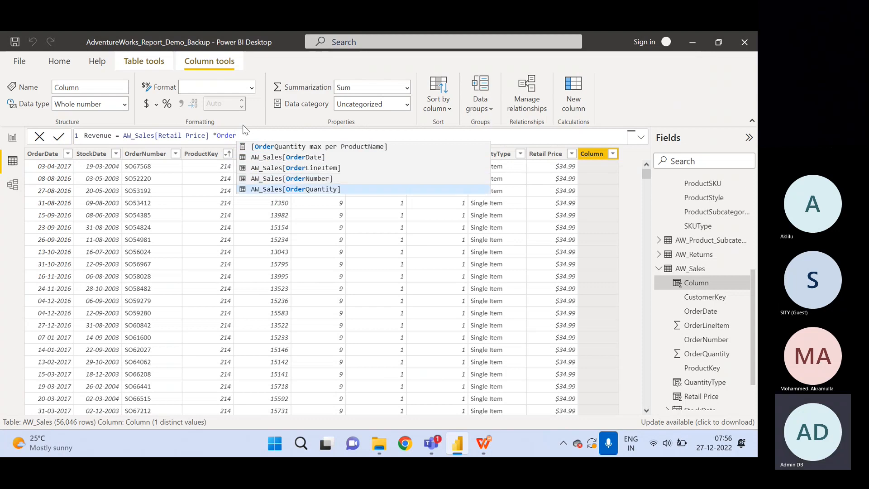
{"action": "key", "text": "Tab"}
{"action": "key", "text": "Return"}
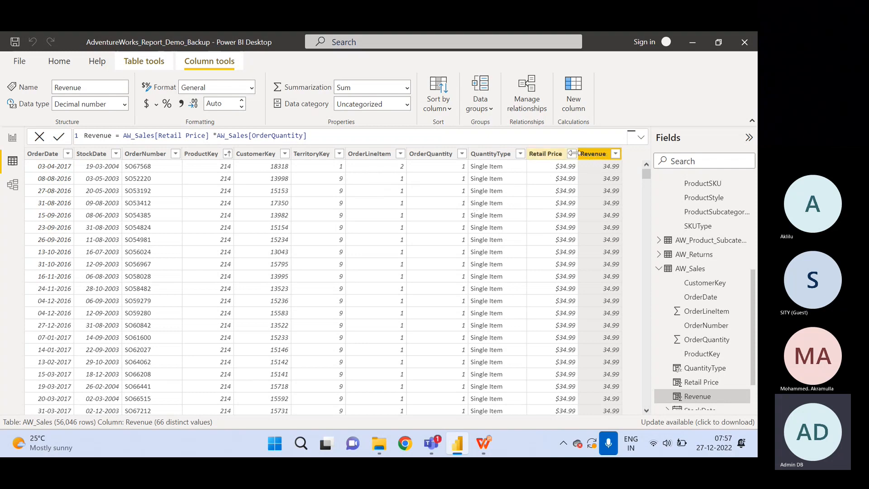
Review the formulas of the Retail Price, QuantityType and Revenue calculated columns in AW_Sales.
{"action": "left_click", "coordinate": [543, 159]}
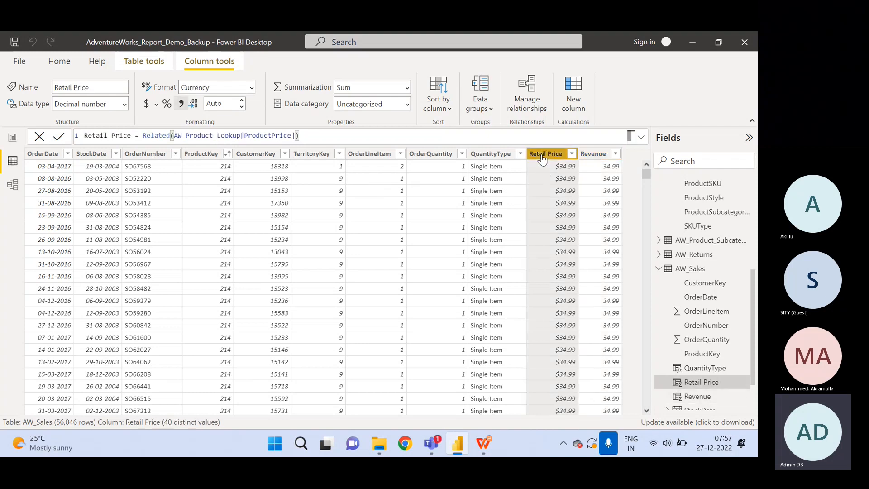
{"action": "left_click", "coordinate": [492, 158]}
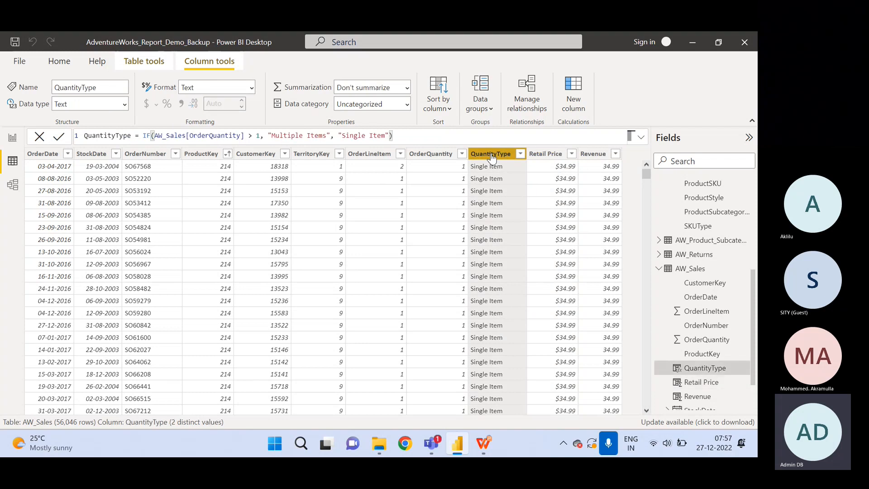
{"action": "left_click", "coordinate": [553, 158]}
{"action": "left_click", "coordinate": [594, 156]}
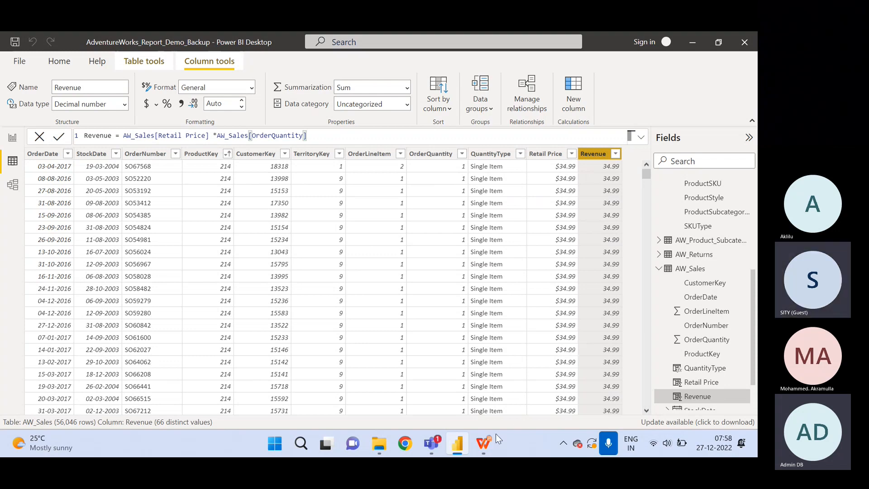
Switch to Class_PPT.pptx in WPS Office and review the basic maths and stats functions listed on slide 16.
{"action": "left_click", "coordinate": [479, 448]}
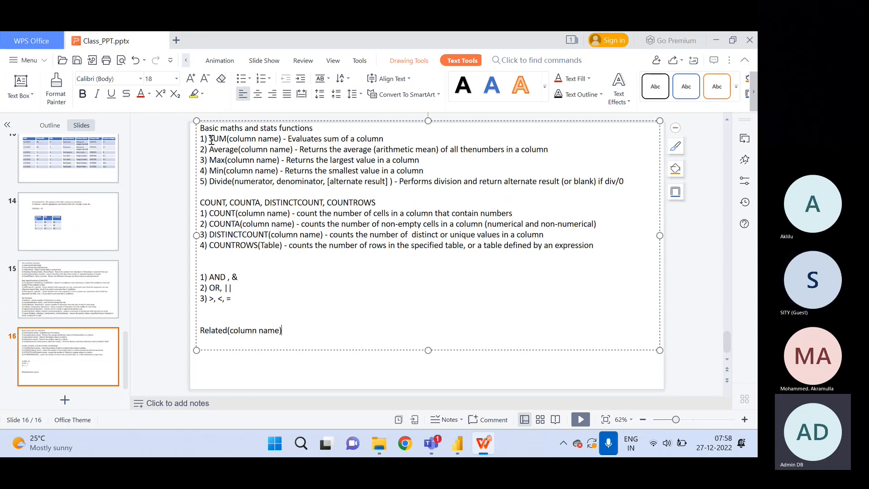
{"action": "left_click_drag", "start_coordinate": [209, 139], "coordinate": [244, 139]}
{"action": "left_click", "coordinate": [245, 184]}
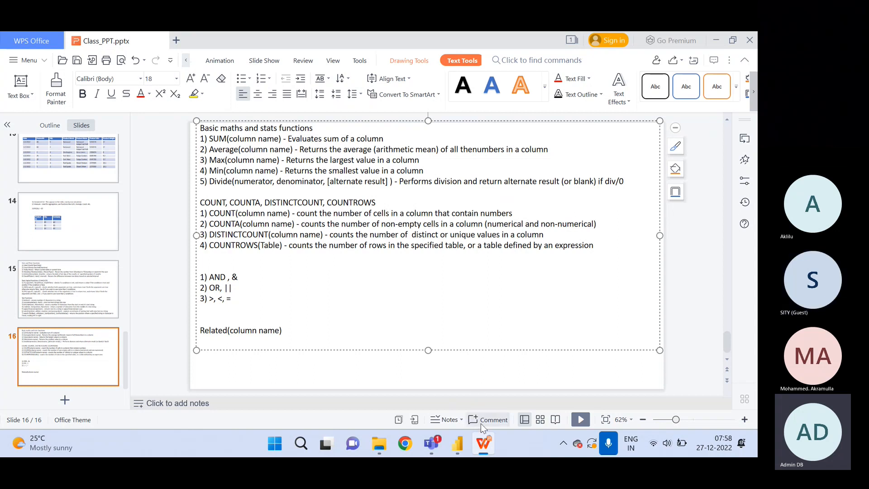
Switch back to Power BI Desktop and open the report view with its modeling commands.
{"action": "left_click", "coordinate": [458, 444]}
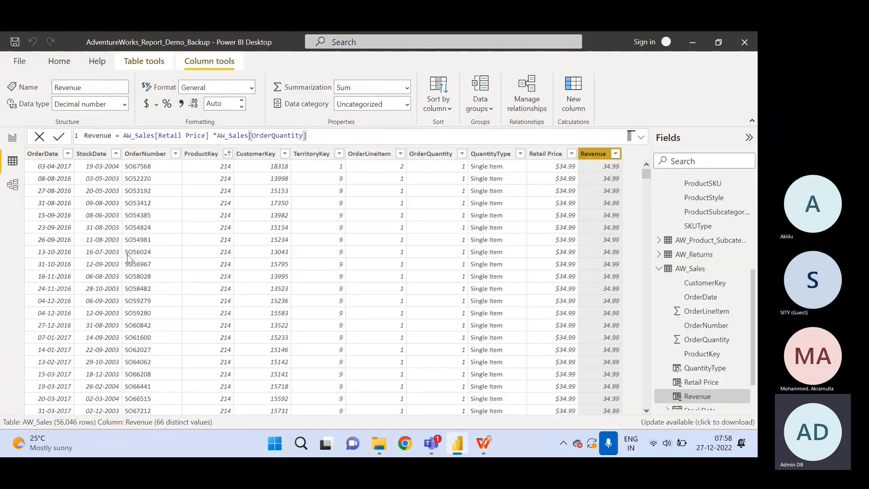
{"action": "left_click", "coordinate": [13, 138]}
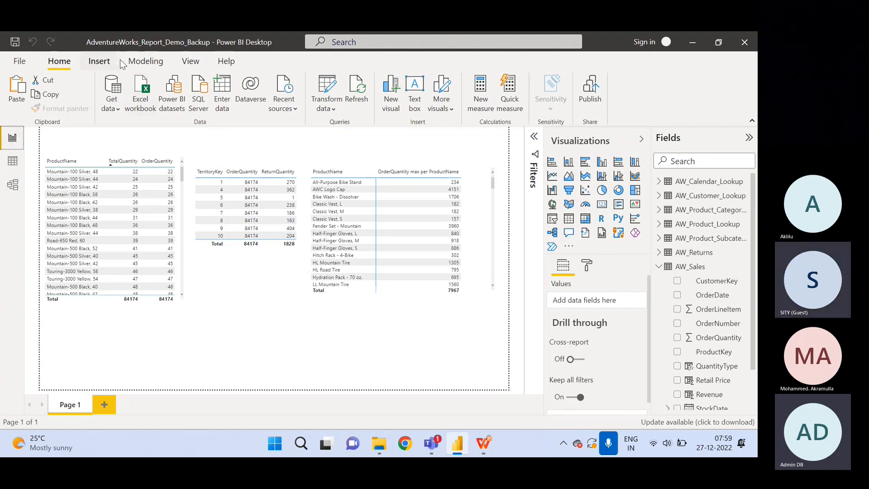
{"action": "left_click", "coordinate": [136, 63]}
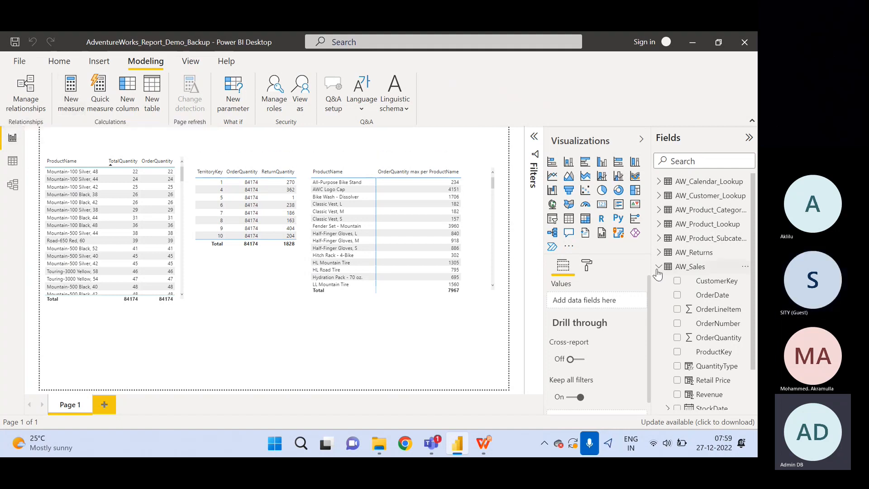
{"action": "left_click", "coordinate": [691, 271]}
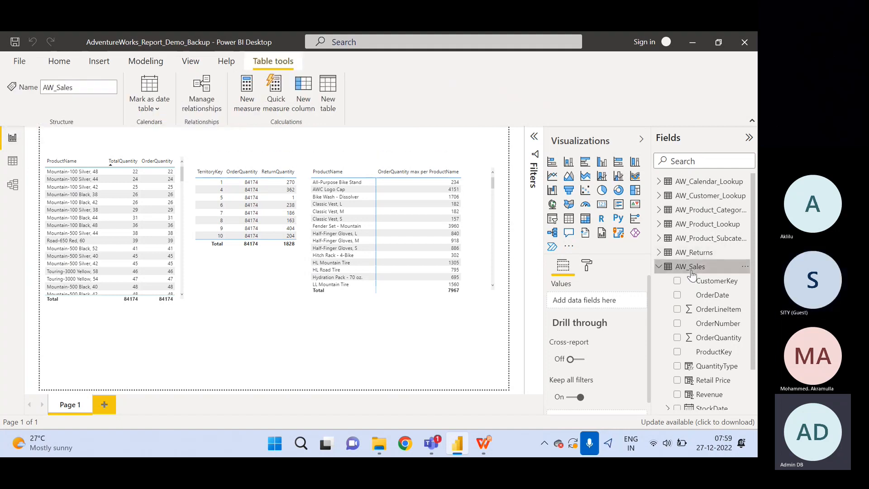
{"action": "right_click", "coordinate": [691, 270]}
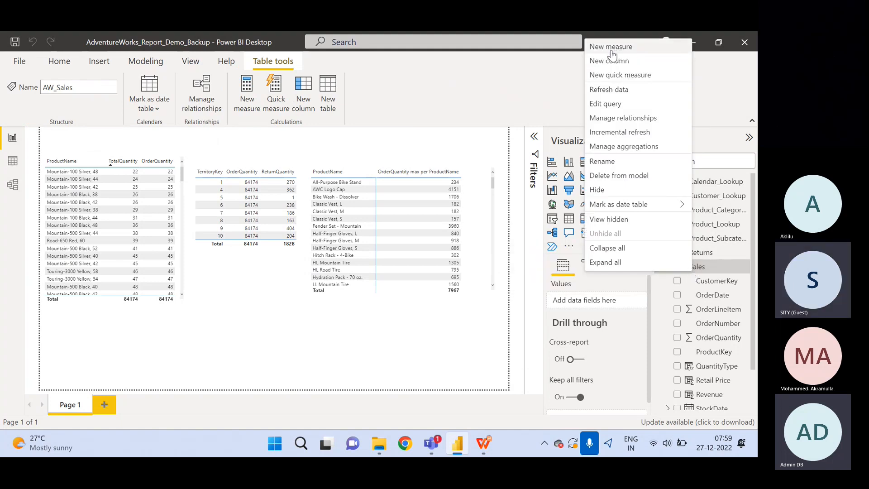
{"action": "left_click", "coordinate": [500, 86]}
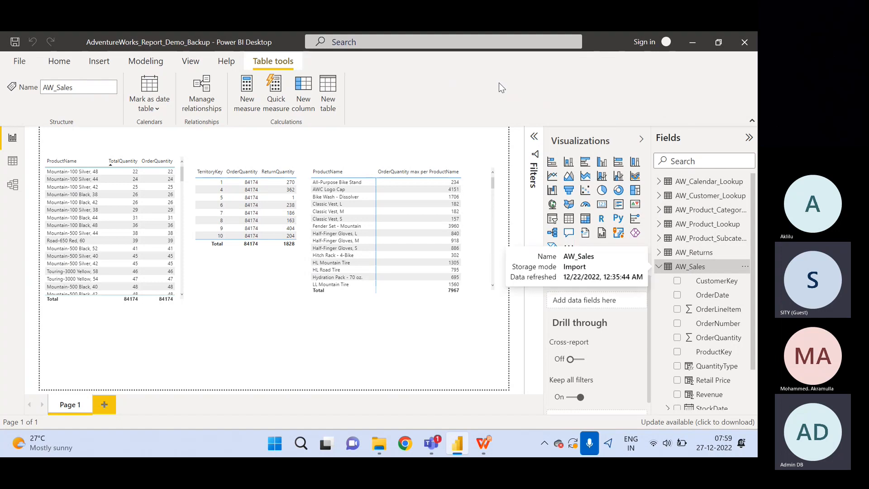
{"action": "left_click", "coordinate": [145, 61]}
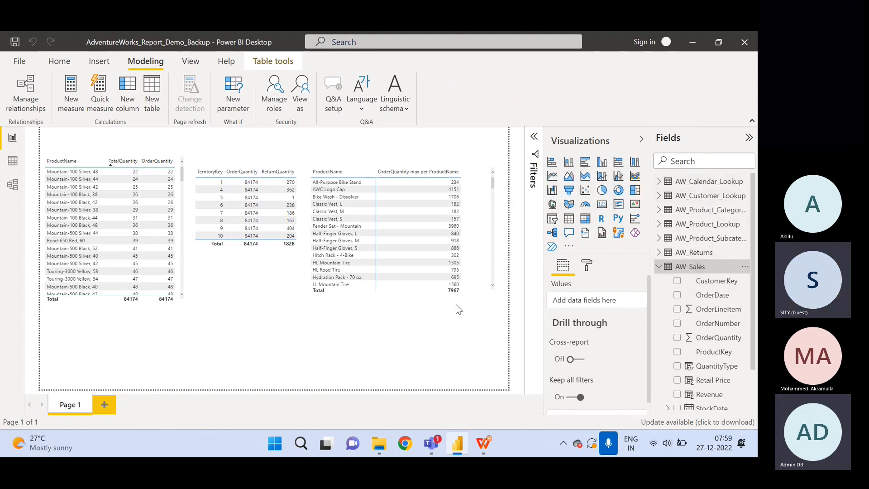
{"action": "left_click", "coordinate": [462, 283]}
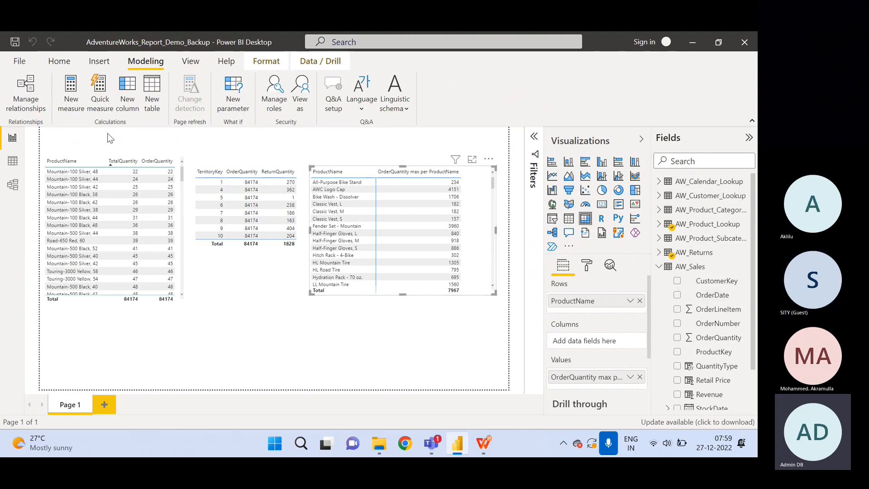
{"action": "left_click", "coordinate": [71, 104]}
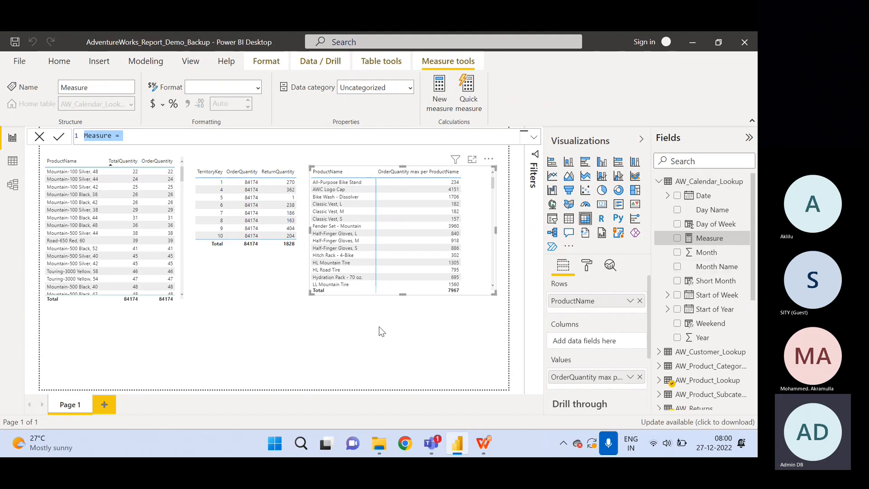
{"action": "key", "text": "Escape"}
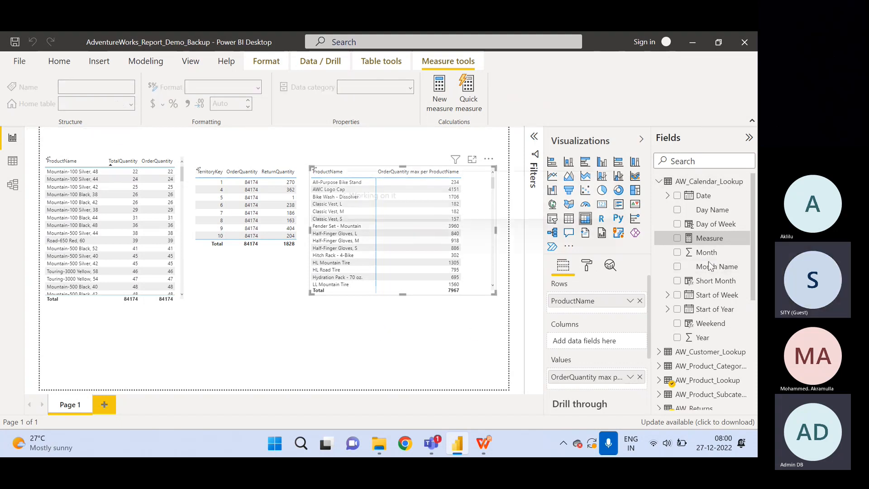
{"action": "left_click", "coordinate": [690, 181]}
{"action": "left_click", "coordinate": [659, 181]}
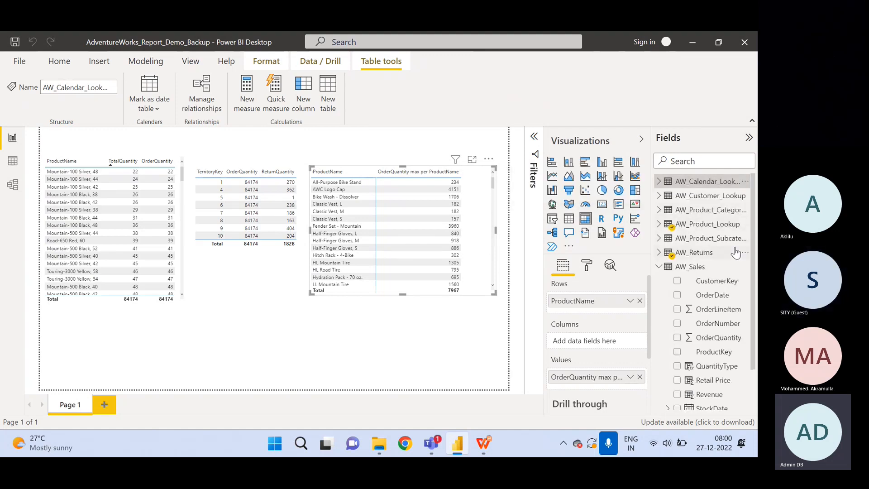
Delete the measure OrderQuantity max per ProductName from the AW_Returns table.
{"action": "left_click", "coordinate": [659, 267]}
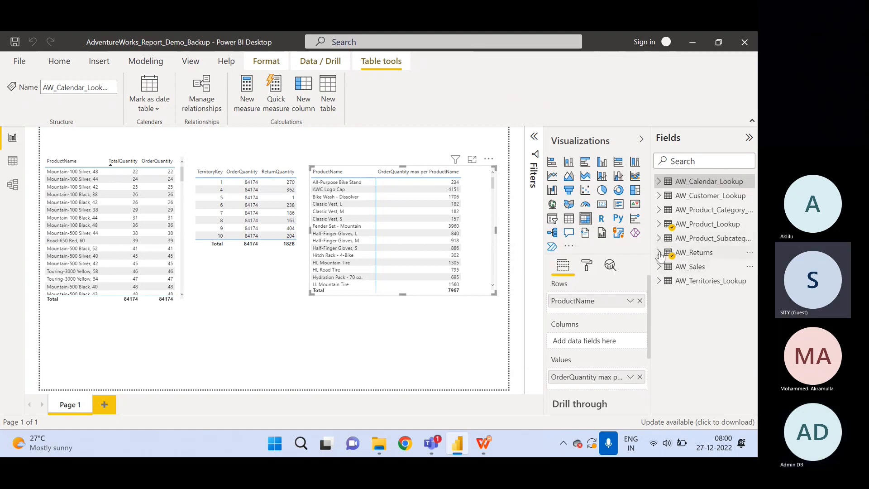
{"action": "left_click", "coordinate": [659, 253]}
{"action": "left_click", "coordinate": [699, 259]}
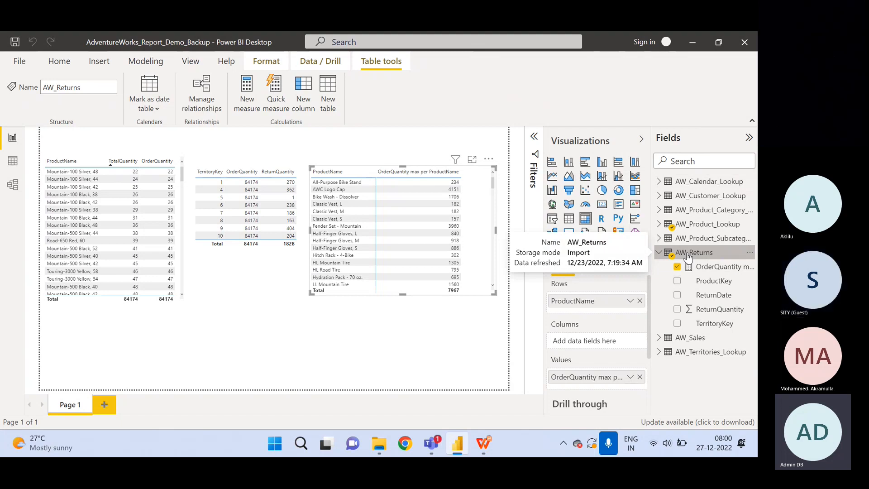
{"action": "left_click", "coordinate": [710, 269]}
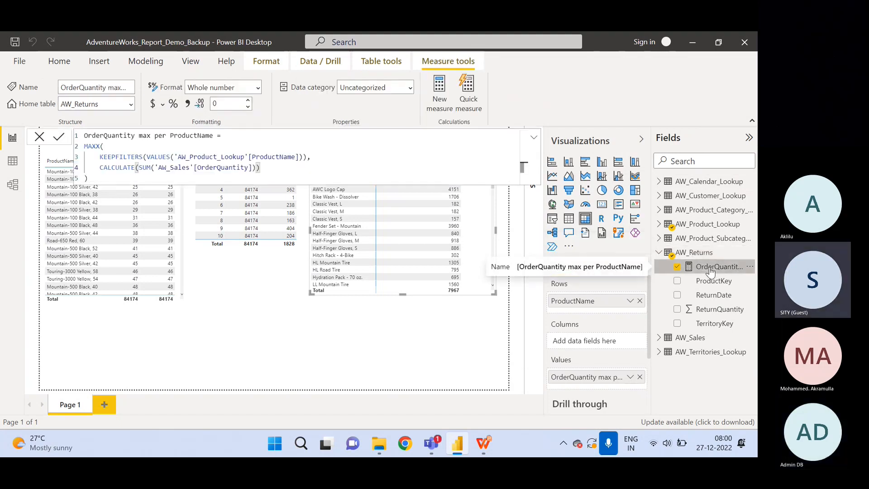
{"action": "left_click", "coordinate": [750, 266]}
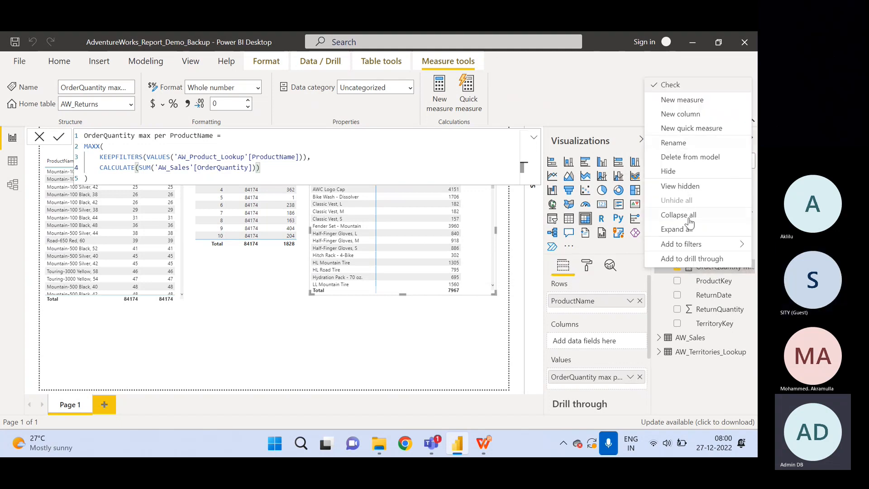
{"action": "left_click", "coordinate": [691, 158]}
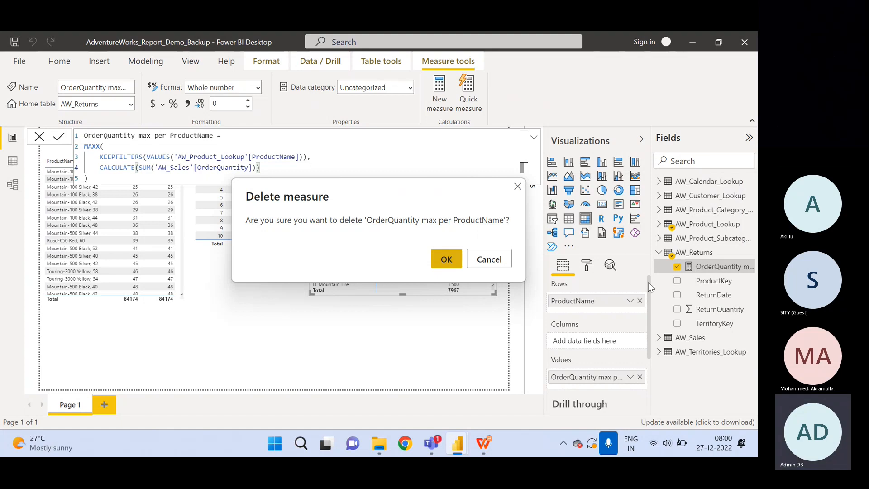
{"action": "left_click", "coordinate": [447, 259]}
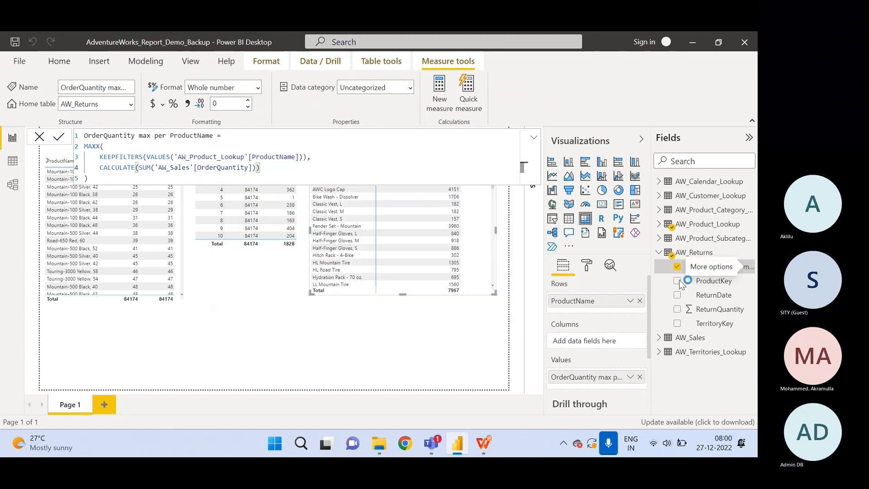
{"action": "right_click", "coordinate": [696, 255]}
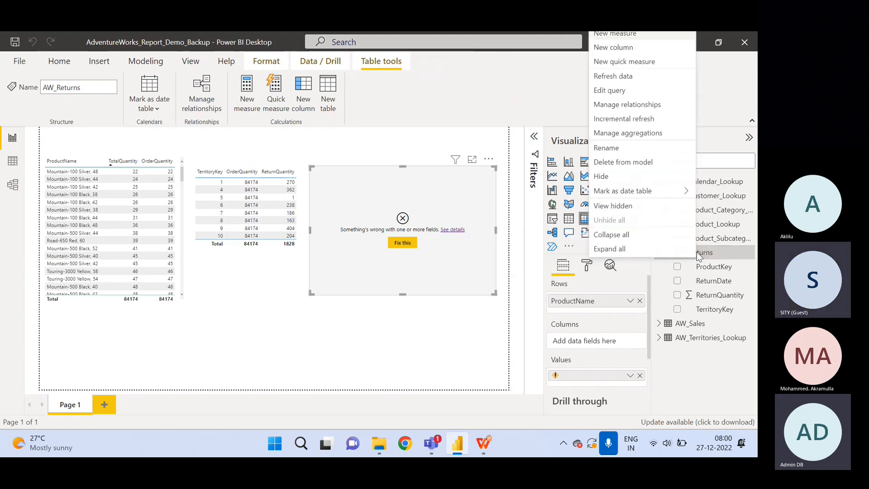
{"action": "left_click", "coordinate": [622, 35]}
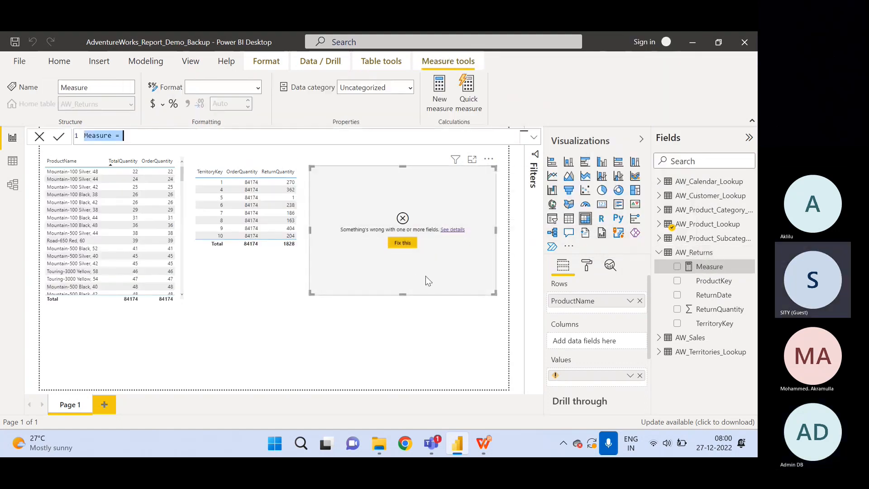
{"action": "left_click", "coordinate": [425, 271]}
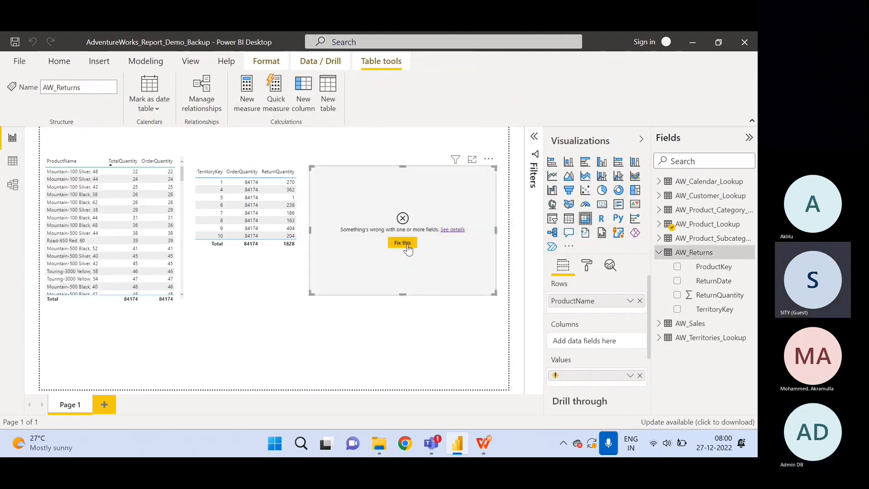
Remove the broken value field from the ProductName matrix and delete the visual from the page.
{"action": "left_click", "coordinate": [640, 375]}
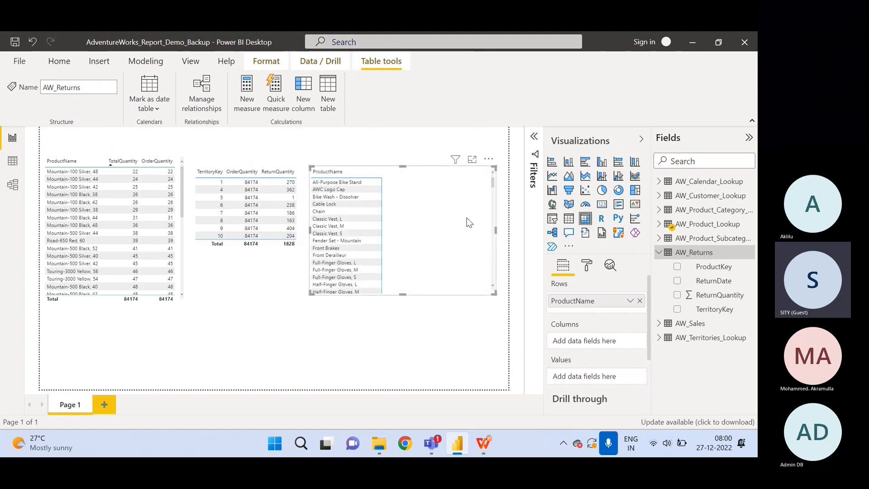
{"action": "key", "text": "Delete"}
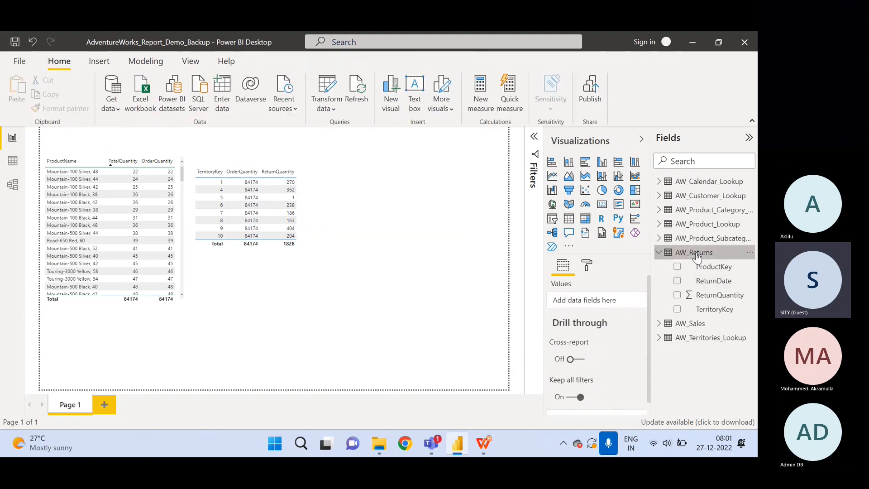
Create a new measure in the AW_Returns table and name it Quantity Returned.
{"action": "left_click", "coordinate": [695, 253]}
{"action": "right_click", "coordinate": [696, 252]}
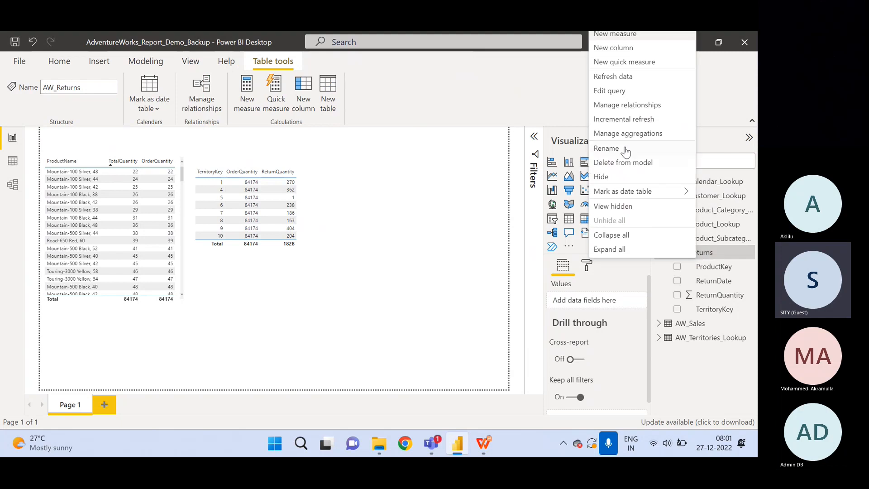
{"action": "left_click", "coordinate": [624, 35]}
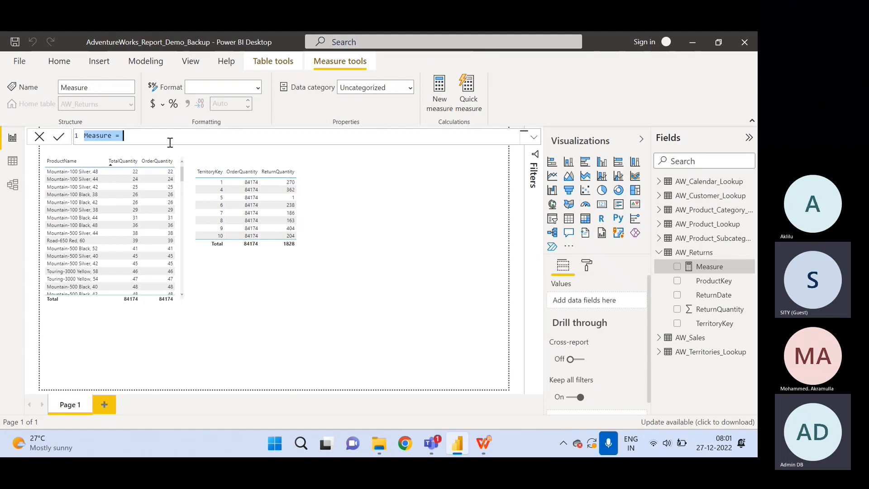
{"action": "type", "text": "Quan"}
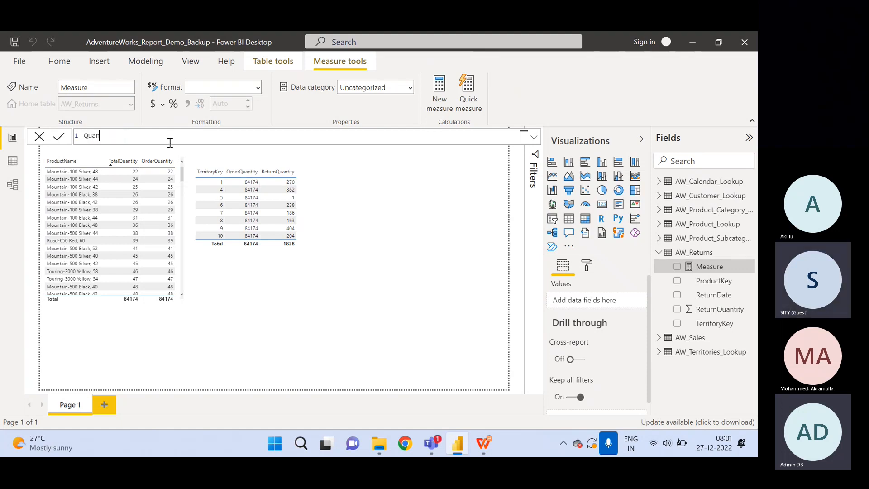
{"action": "type", "text": "tity "}
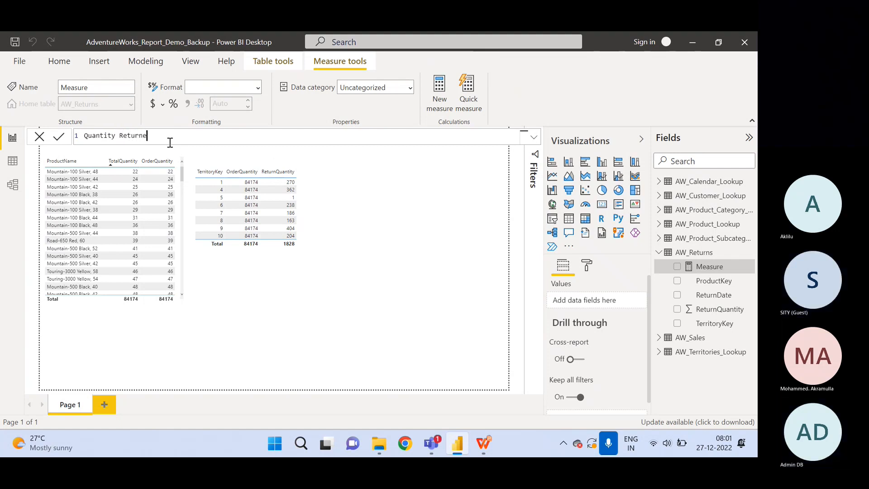
{"action": "type", "text": "Returned = "}
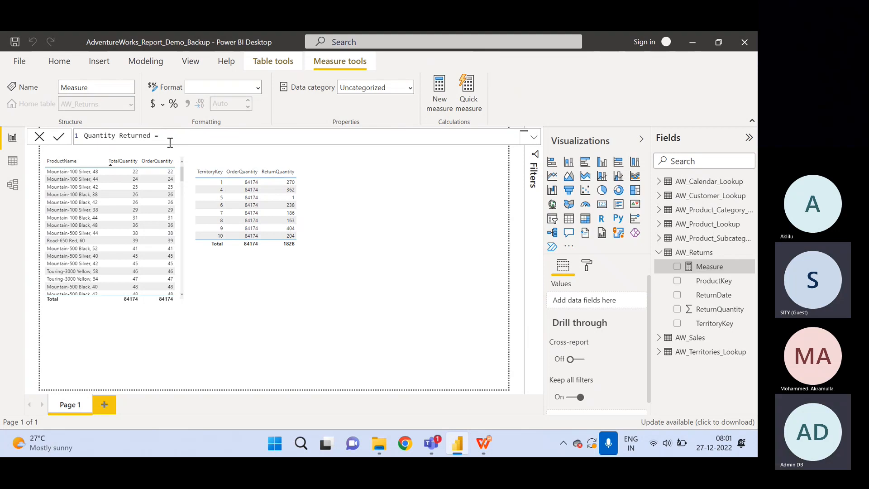
Define the Quantity Returned measure as SUM(AW_Returns[ReturnQuantity]) and commit the formula.
{"action": "type", "text": "SUM("}
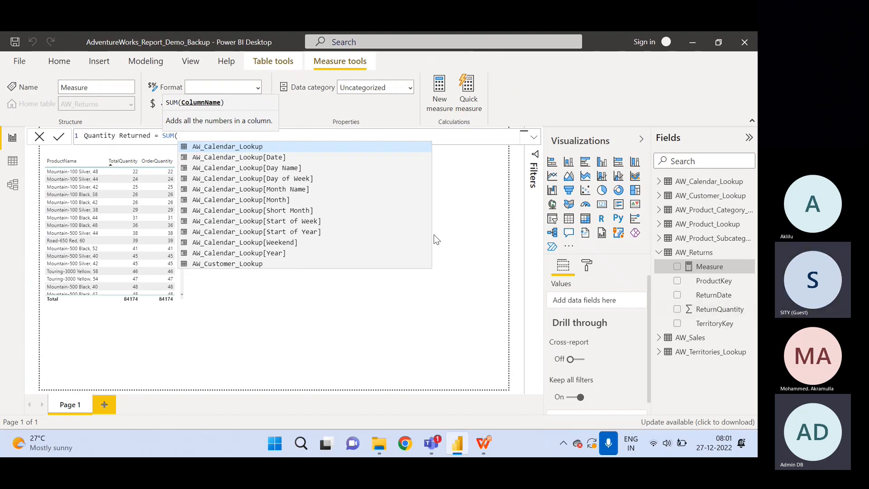
{"action": "type", "text": "Retu"}
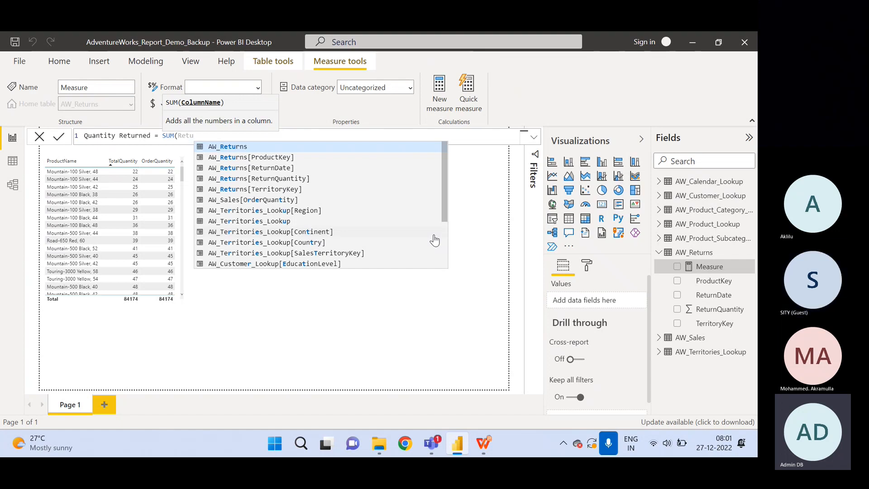
{"action": "type", "text": "rn"}
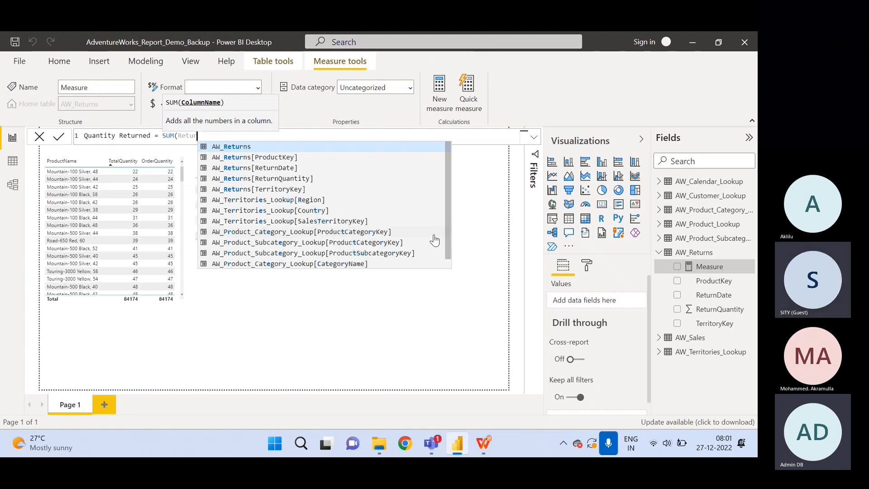
{"action": "key", "text": "Down"}
{"action": "key", "text": "Down"}
{"action": "key", "text": "Down"}
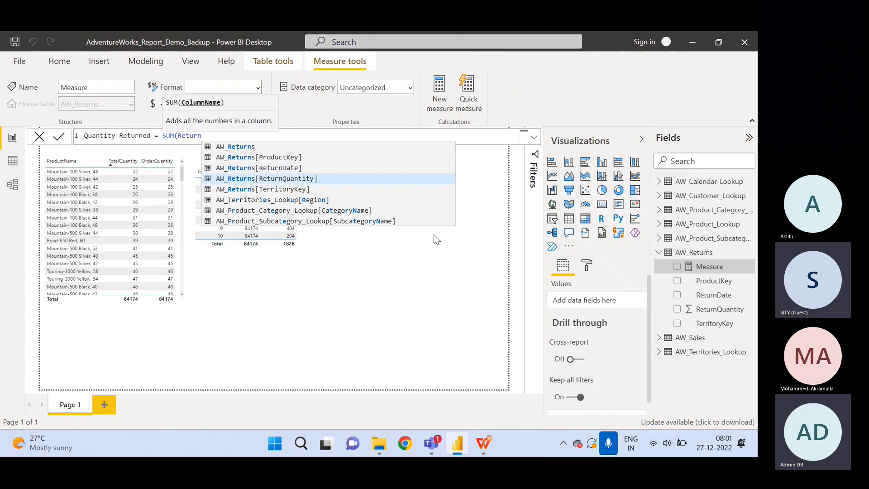
{"action": "key", "text": "Tab"}
{"action": "type", "text": ")"}
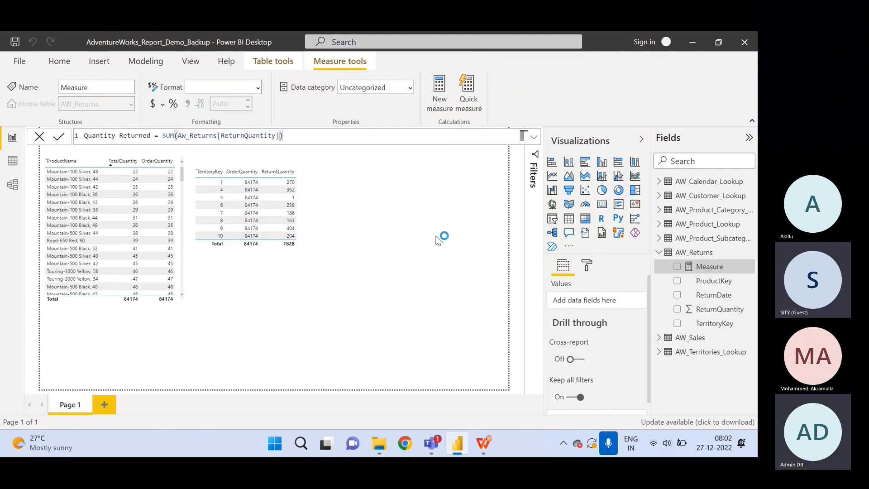
{"action": "key", "text": "Return"}
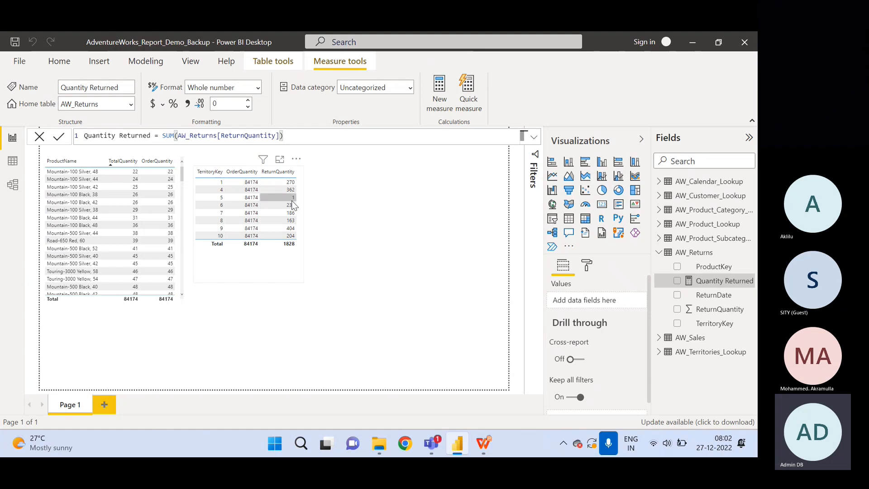
Clear TerritoryKey, OrderQuantity and ReturnQuantity from the territory table visual and delete the visual from the page.
{"action": "left_click", "coordinate": [284, 270]}
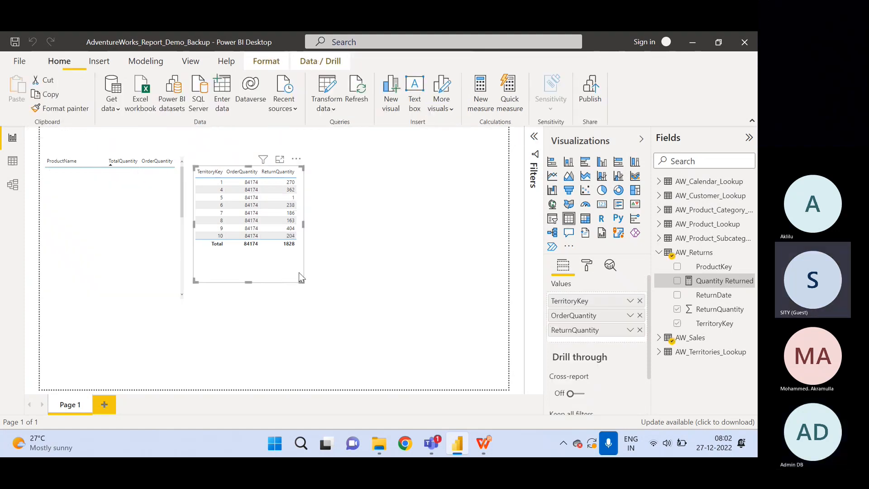
{"action": "left_click_drag", "start_coordinate": [299, 272], "coordinate": [413, 285]}
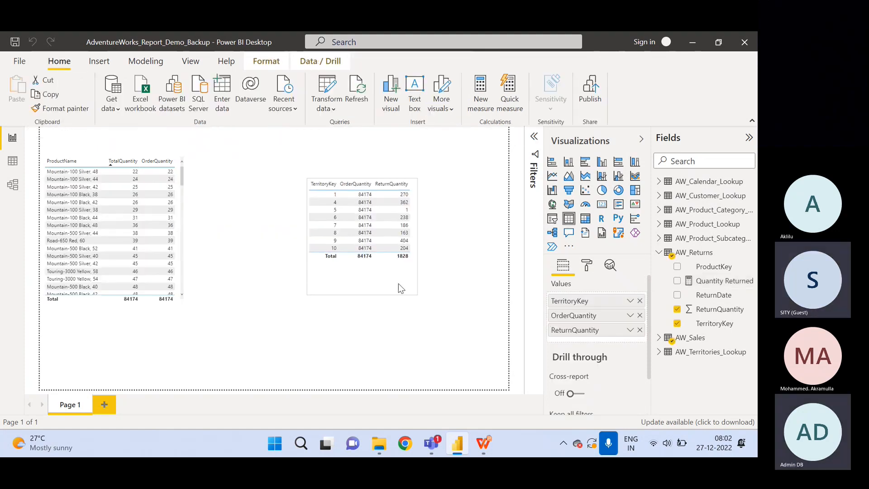
{"action": "left_click", "coordinate": [639, 301]}
{"action": "left_click", "coordinate": [639, 301]}
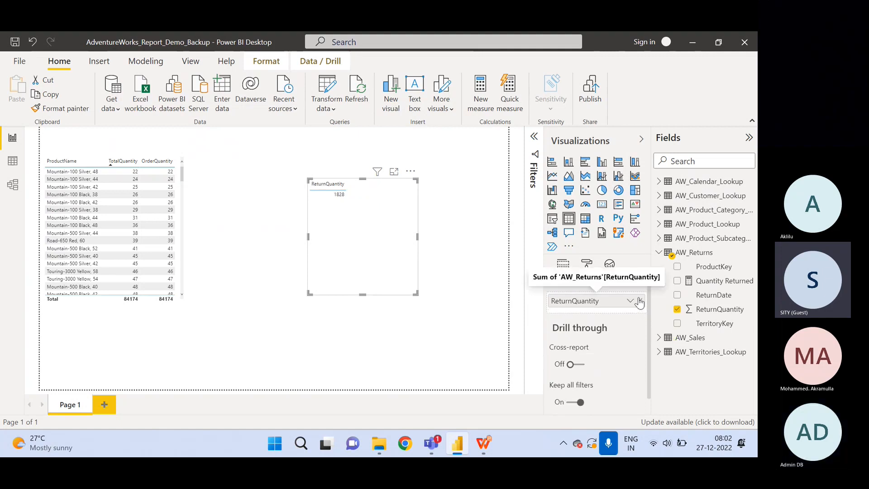
{"action": "left_click", "coordinate": [639, 301]}
{"action": "key", "text": "Delete"}
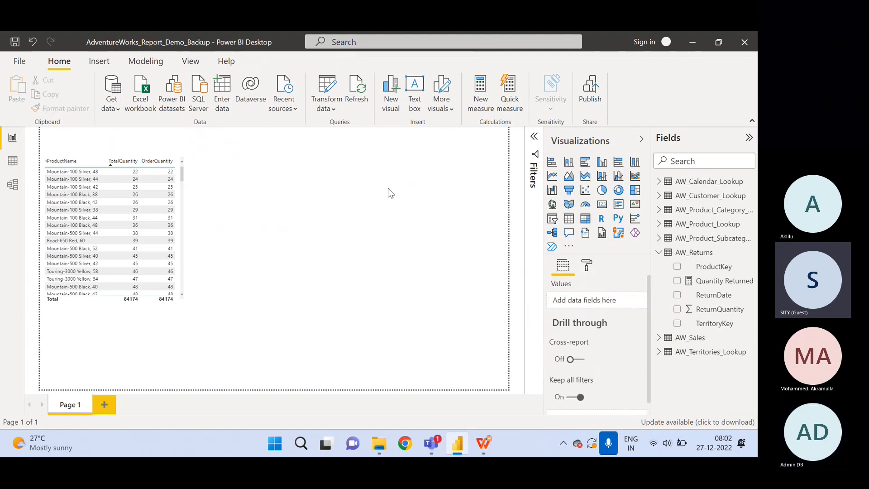
Add a matrix visual beside the product table and set ProductKey from AW_Product_Lookup as its rows.
{"action": "left_click", "coordinate": [586, 221]}
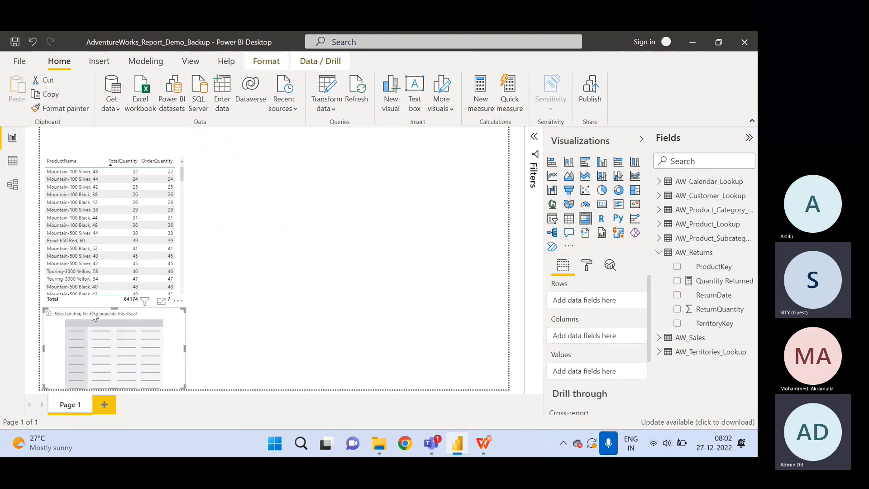
{"action": "left_click_drag", "start_coordinate": [93, 315], "coordinate": [290, 169]}
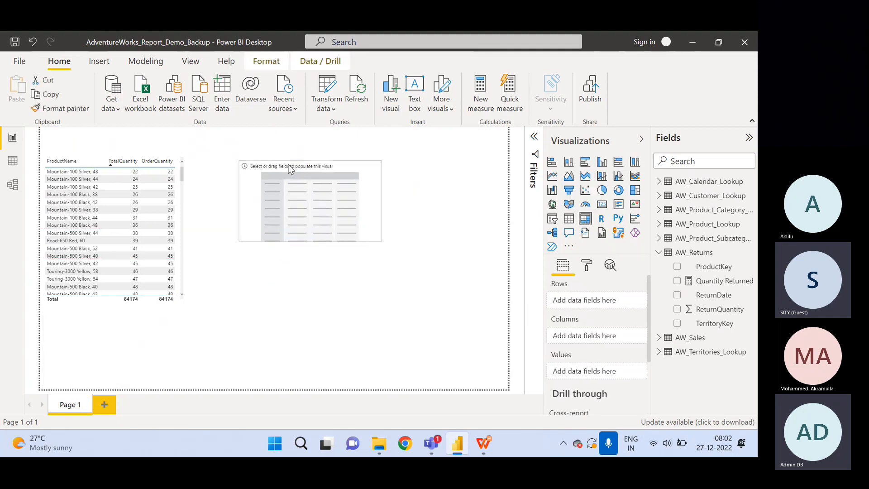
{"action": "left_click", "coordinate": [659, 223]}
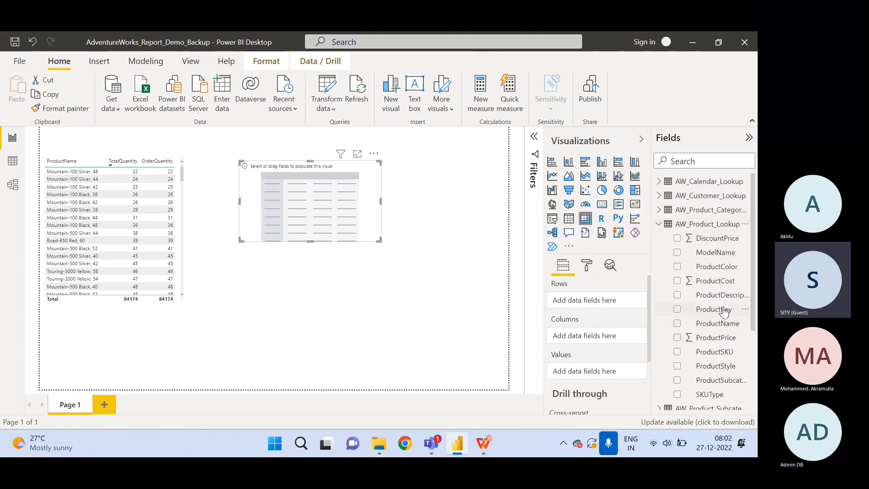
{"action": "left_click_drag", "start_coordinate": [724, 312], "coordinate": [565, 301]}
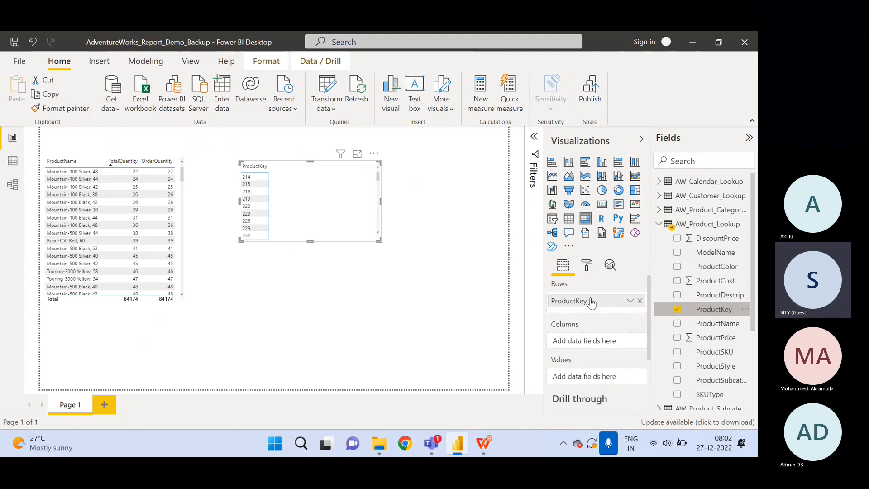
Add the Quantity Returned measure from AW_Returns to the matrix's values.
{"action": "left_click", "coordinate": [659, 223]}
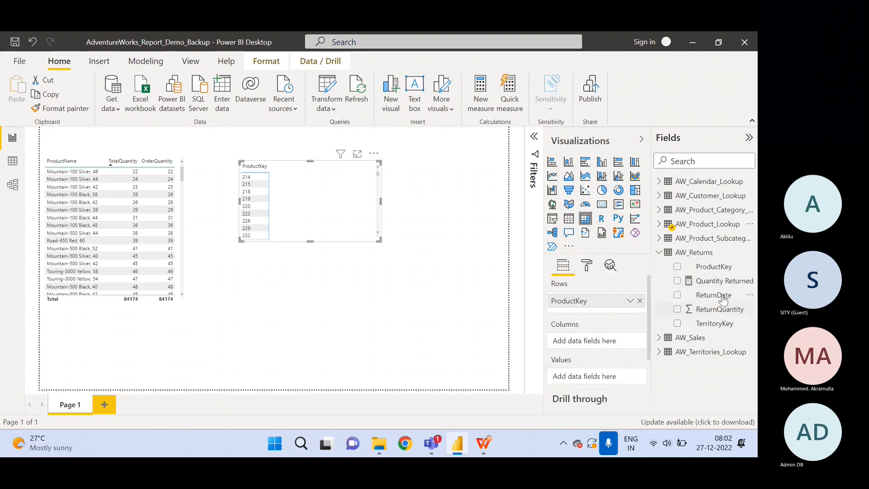
{"action": "left_click_drag", "start_coordinate": [720, 281], "coordinate": [593, 374]}
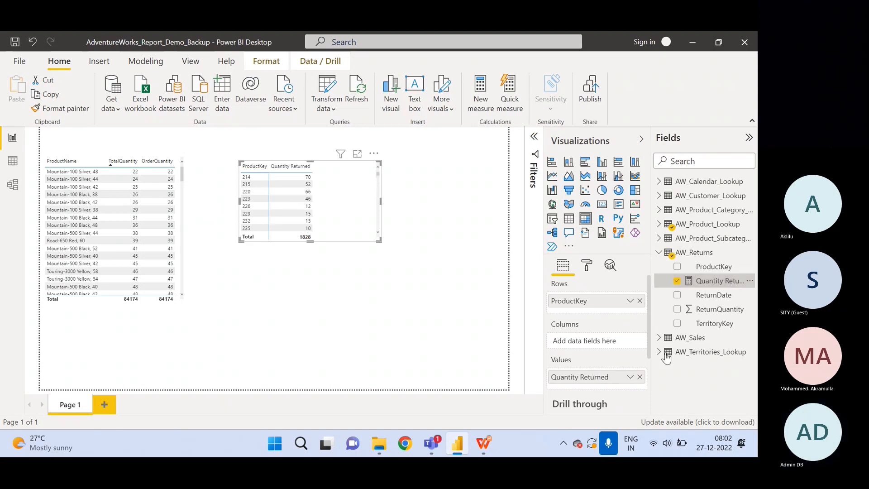
{"action": "left_click", "coordinate": [659, 254]}
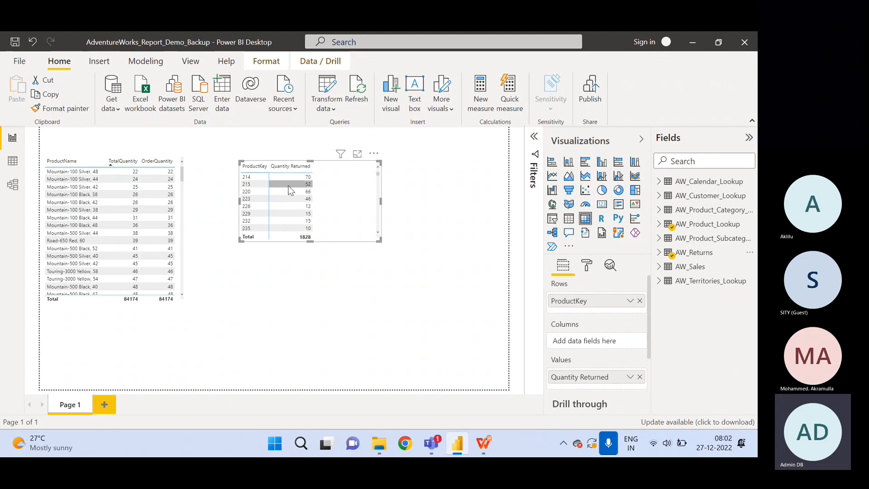
Sort the AW_Returns data by ProductKey in ascending order and compare its rows with the quantities in the report matrix.
{"action": "left_click", "coordinate": [8, 163]}
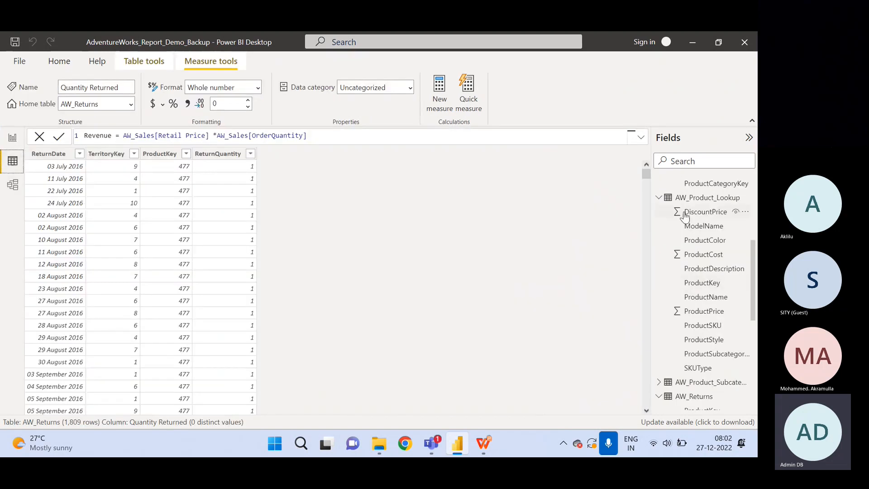
{"action": "scroll", "coordinate": [701, 290], "scroll_direction": "down", "scroll_amount": 3}
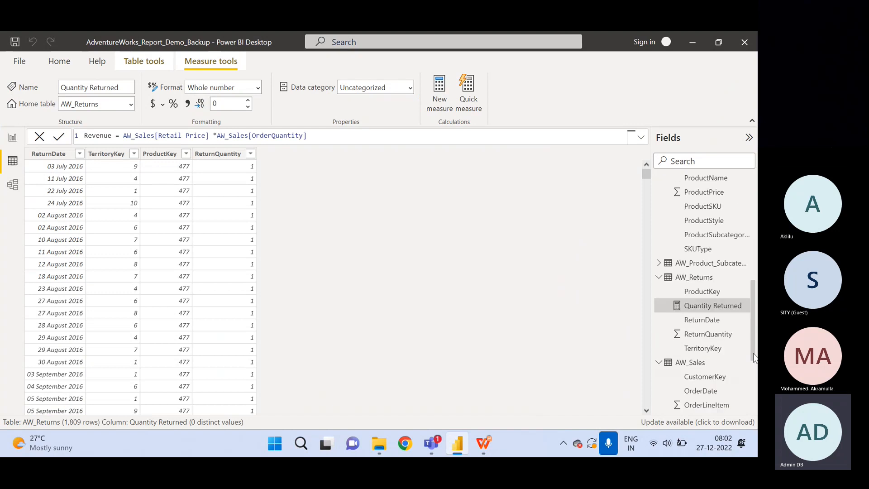
{"action": "left_click", "coordinate": [700, 272]}
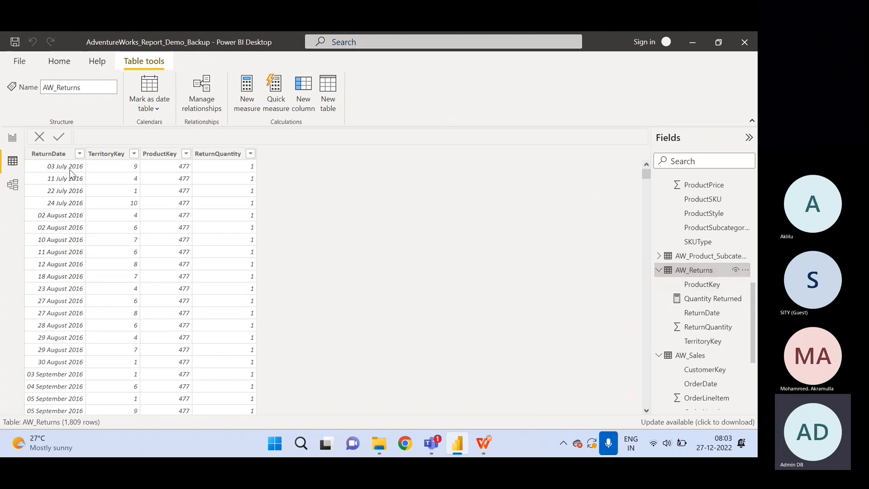
{"action": "left_click", "coordinate": [186, 154]}
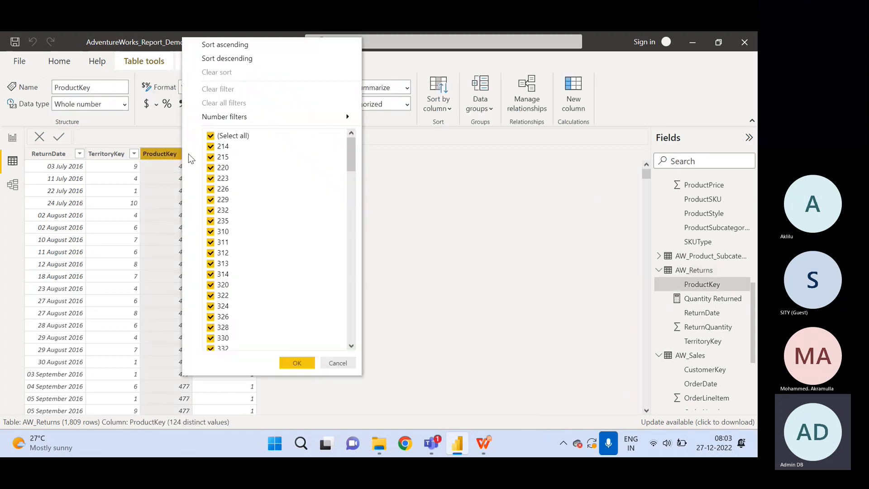
{"action": "left_click", "coordinate": [225, 45]}
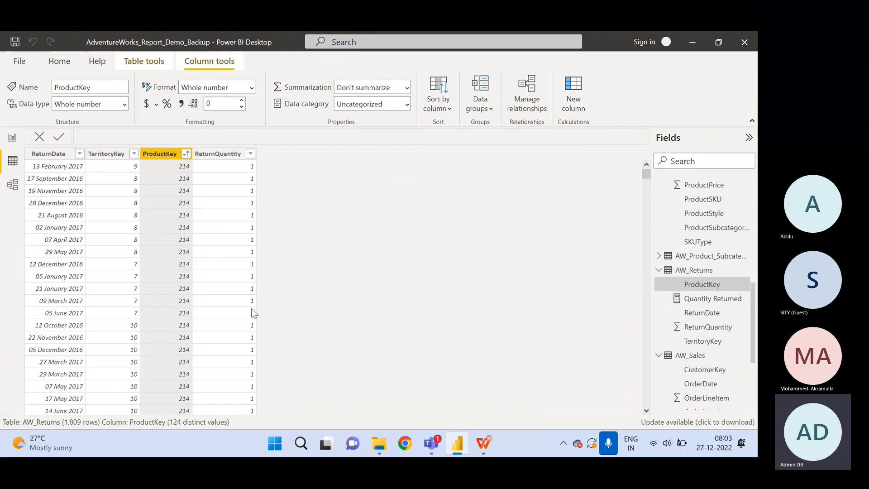
{"action": "left_click", "coordinate": [12, 137]}
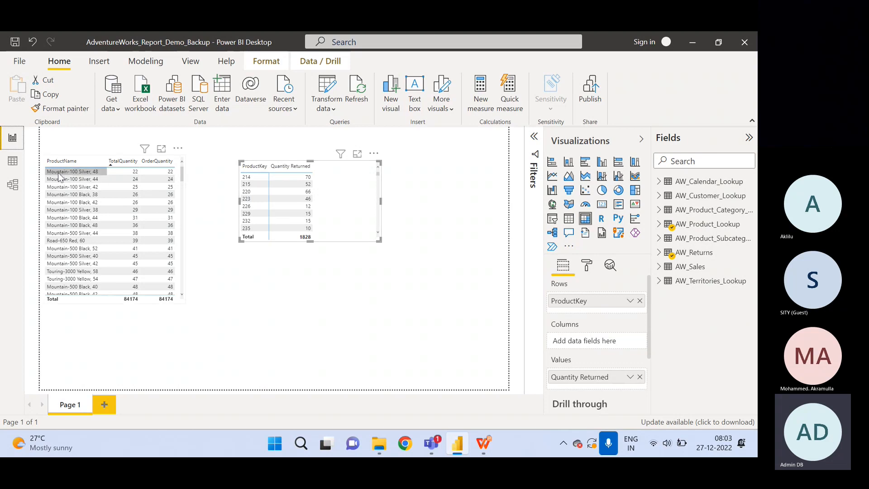
{"action": "left_click", "coordinate": [13, 161]}
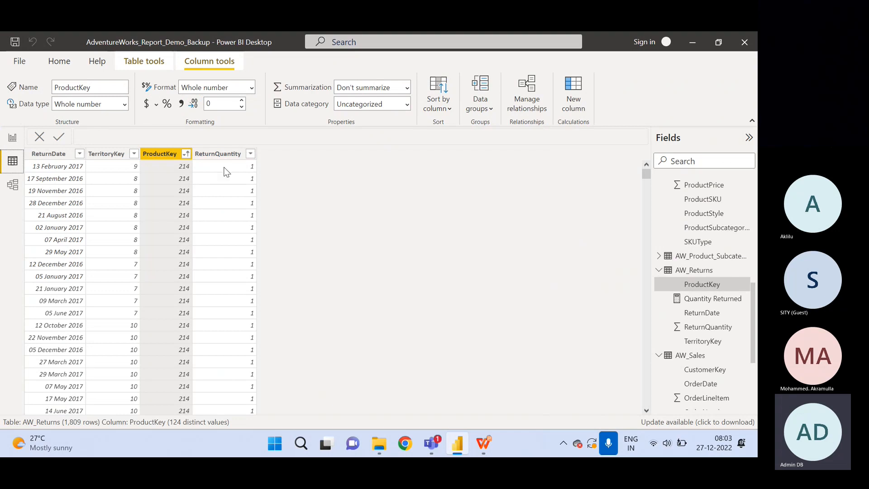
{"action": "left_click", "coordinate": [12, 138]}
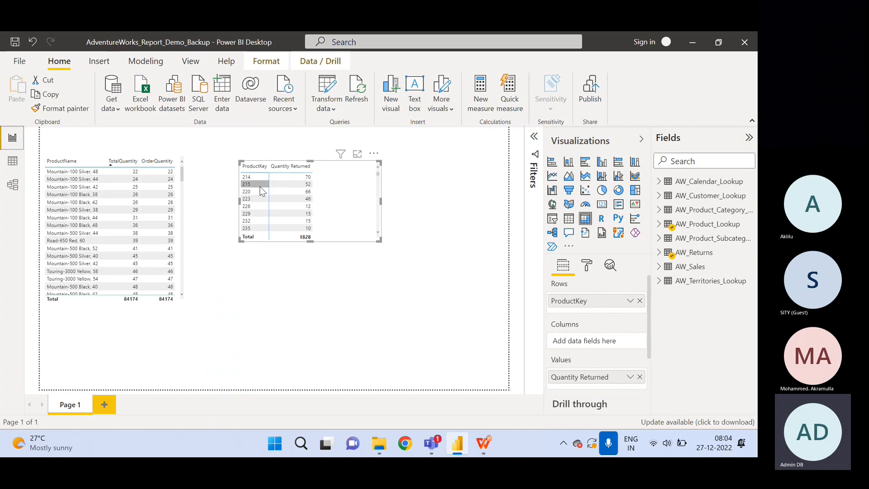
Replace ProductKey in the matrix's rows with TerritoryKey from AW_Returns.
{"action": "left_click", "coordinate": [639, 300]}
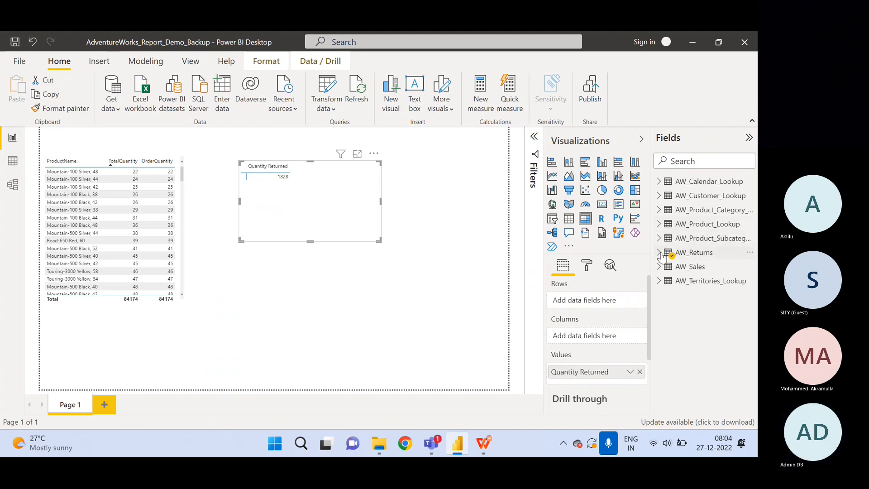
{"action": "left_click", "coordinate": [660, 254]}
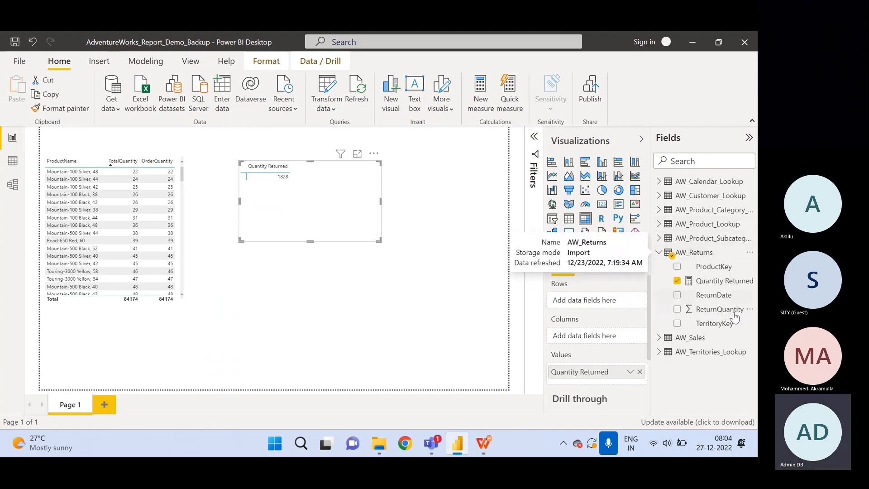
{"action": "left_click_drag", "start_coordinate": [727, 326], "coordinate": [604, 300]}
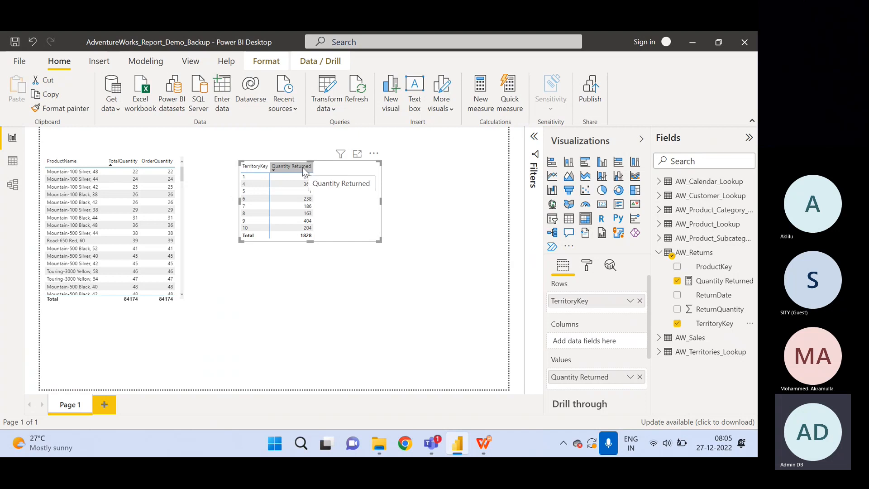
Review the formulas of the Quantity Returned measure and of the Revenue column in AW_Sales.
{"action": "left_click", "coordinate": [708, 283]}
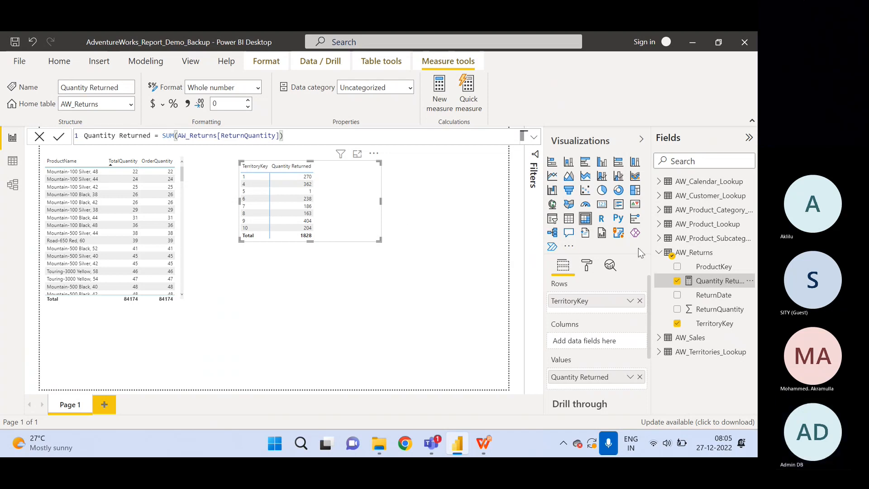
{"action": "left_click", "coordinate": [659, 252]}
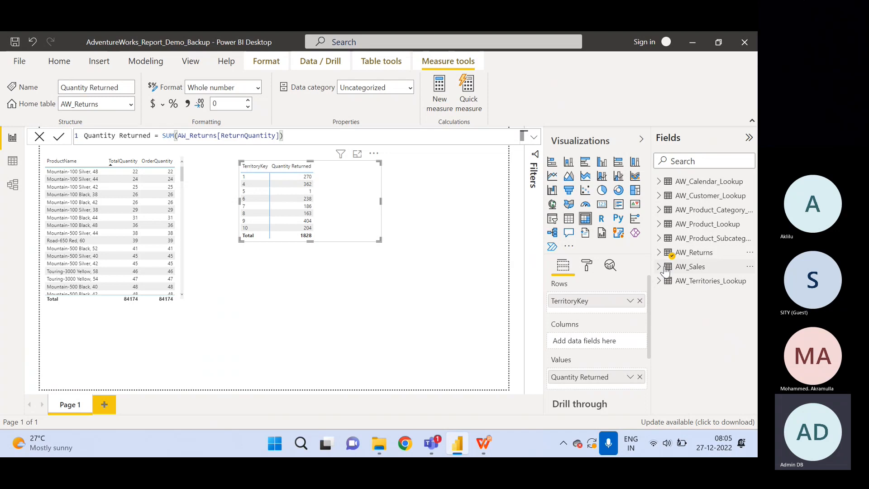
{"action": "left_click", "coordinate": [659, 267]}
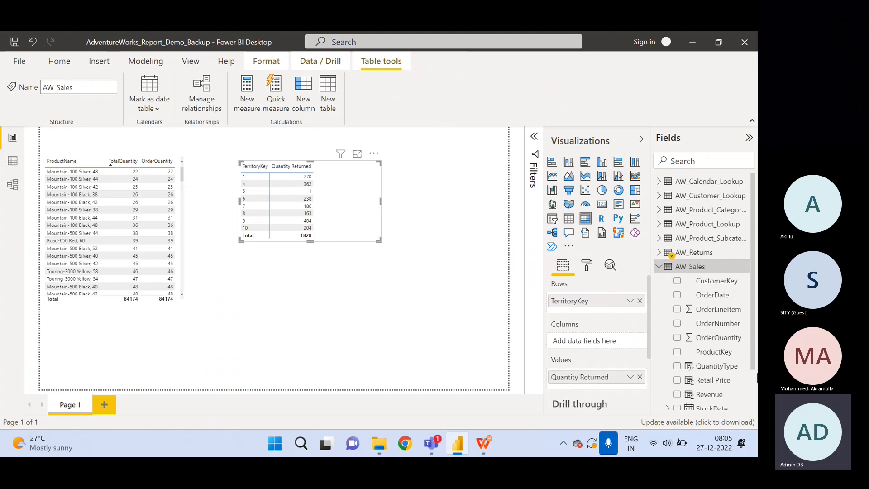
{"action": "scroll", "coordinate": [754, 369], "scroll_direction": "down", "scroll_amount": 2}
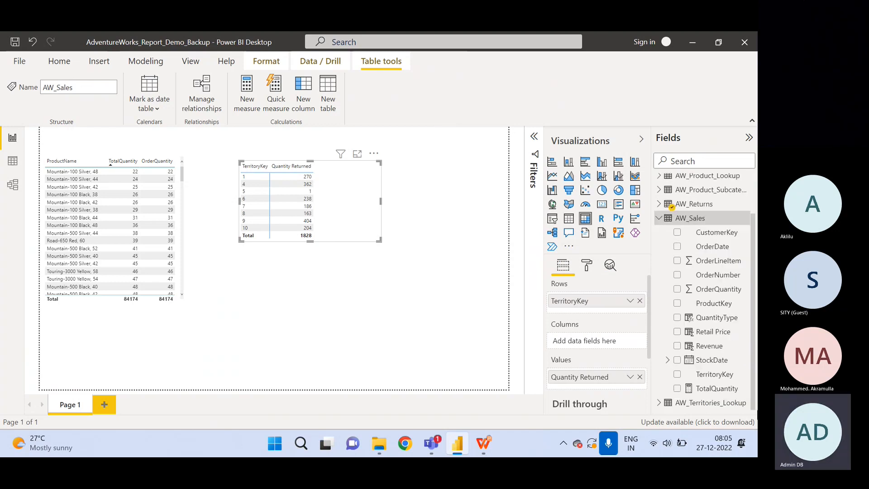
{"action": "left_click", "coordinate": [711, 349]}
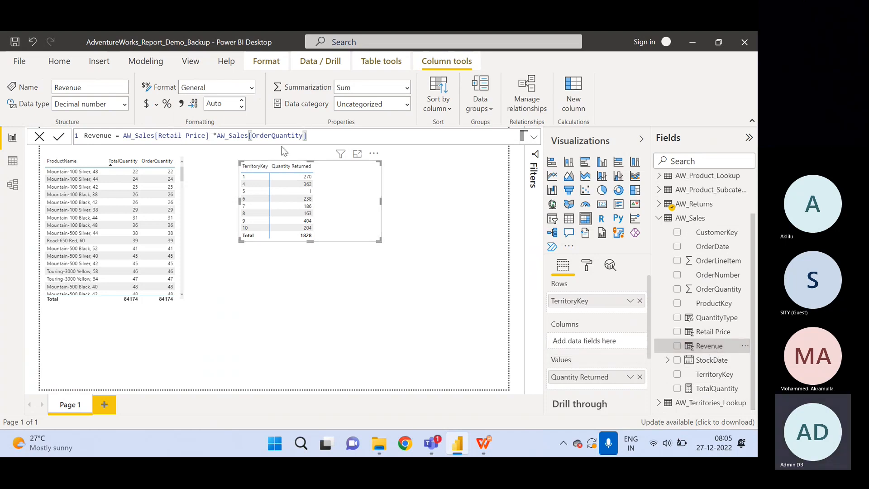
Create a Total Revenue measure in the AW_Sales table, defined as SUM(AW_Sales[Revenue]).
{"action": "left_click", "coordinate": [695, 222]}
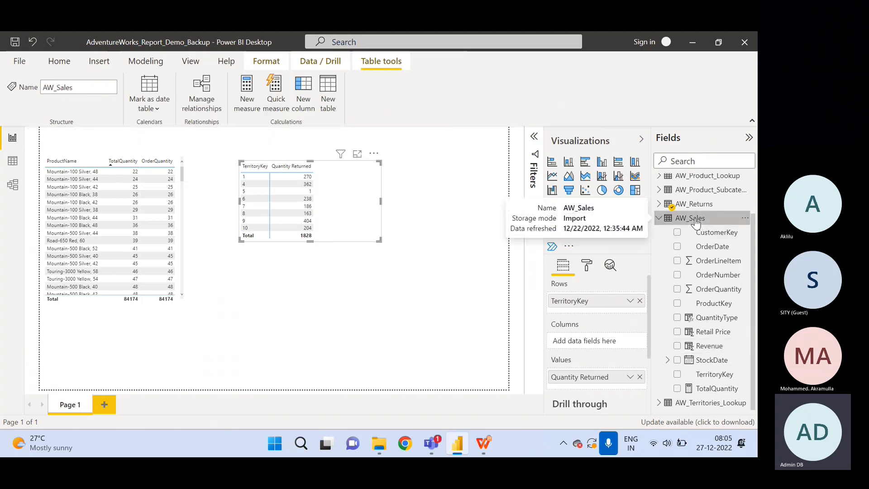
{"action": "right_click", "coordinate": [697, 222]}
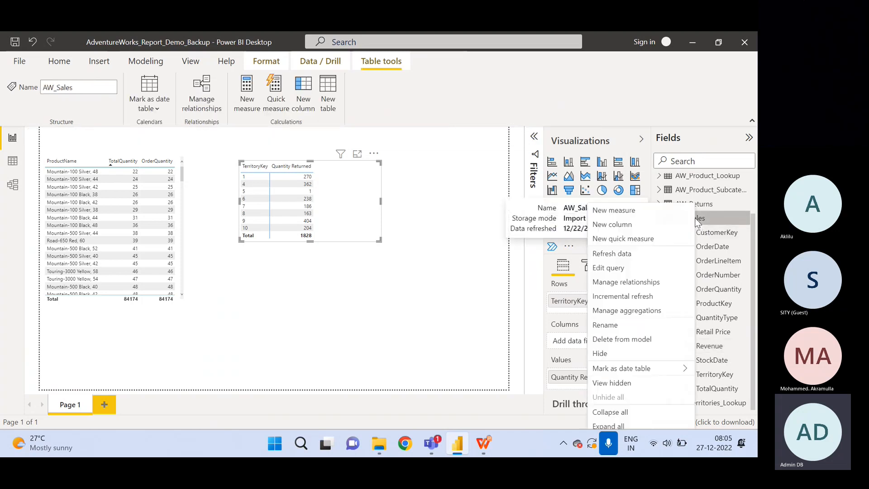
{"action": "left_click", "coordinate": [629, 211]}
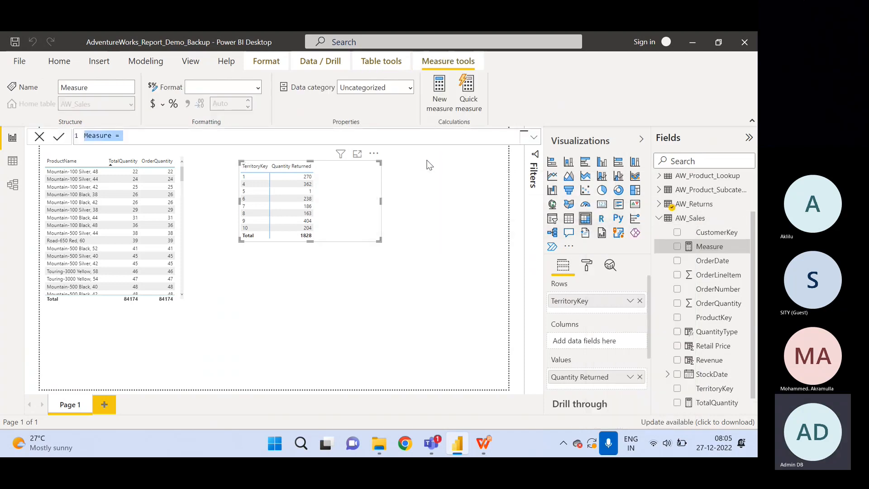
{"action": "type", "text": "Total Revenue"}
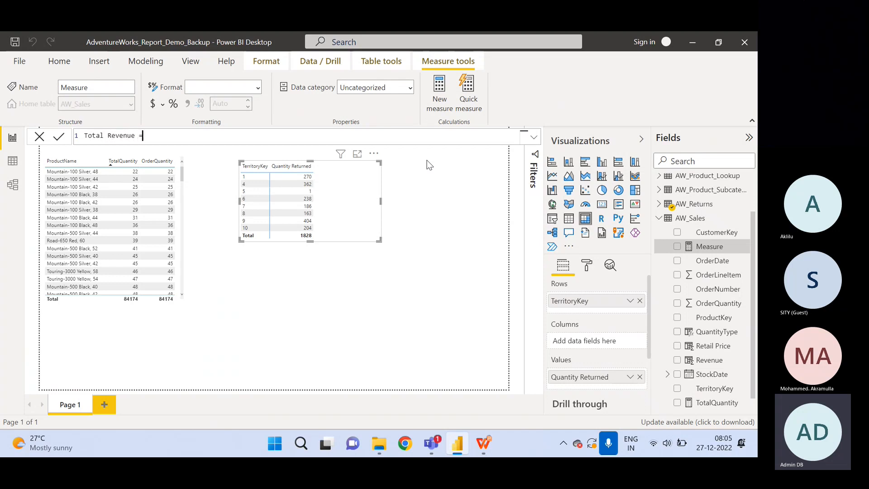
{"action": "type", "text": " = SUM("}
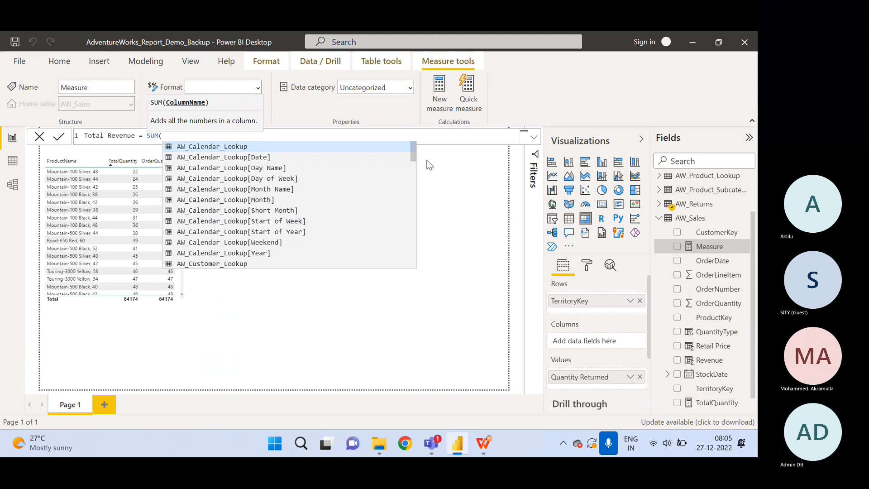
{"action": "type", "text": "Reve"}
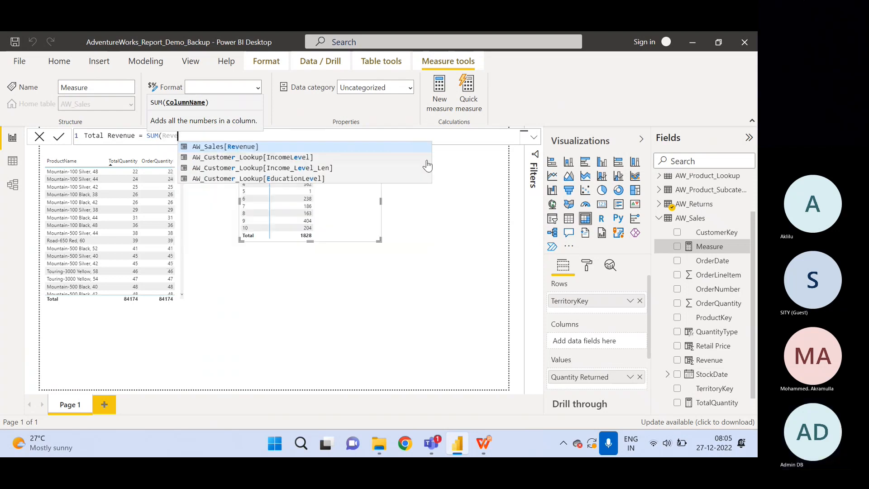
{"action": "key", "text": "Tab"}
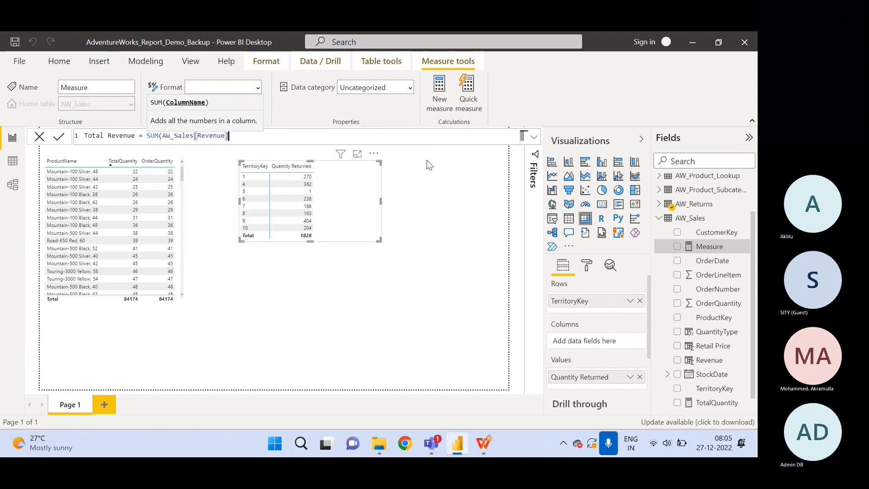
{"action": "type", "text": ")"}
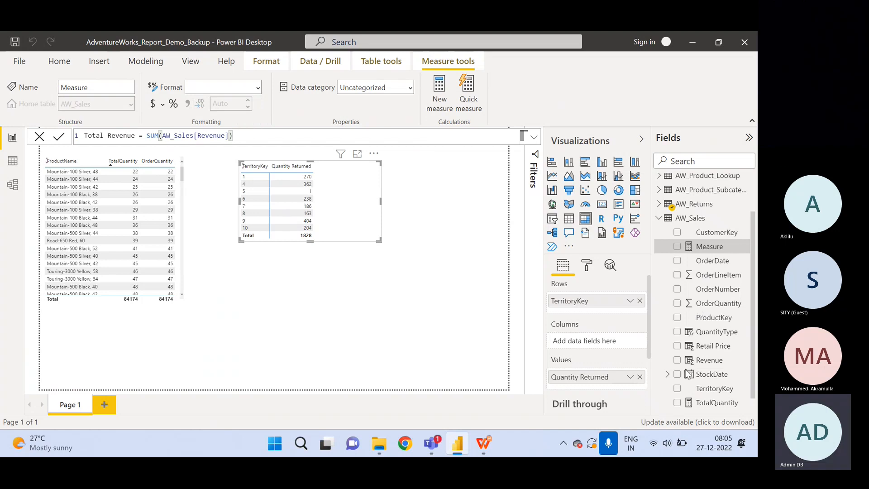
{"action": "key", "text": "Return"}
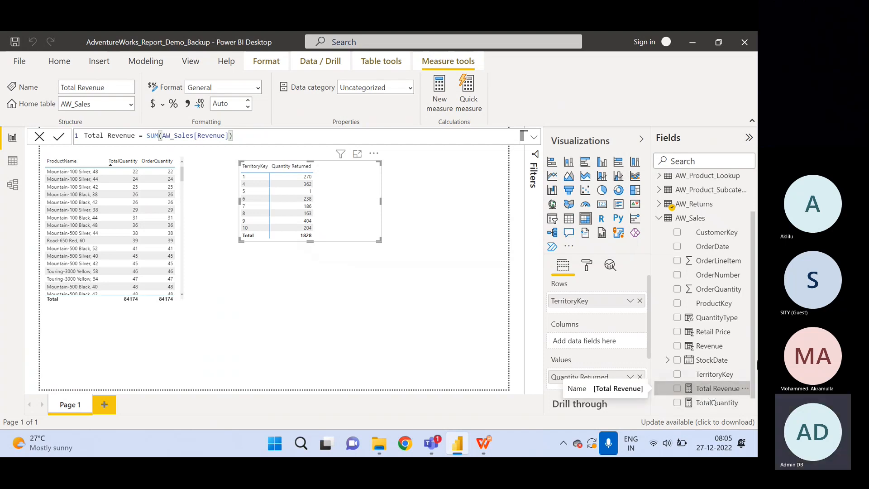
Replace TerritoryKey in the matrix's rows with ProductKey from AW_Product_Lookup.
{"action": "scroll", "coordinate": [752, 356], "scroll_direction": "down", "scroll_amount": 1}
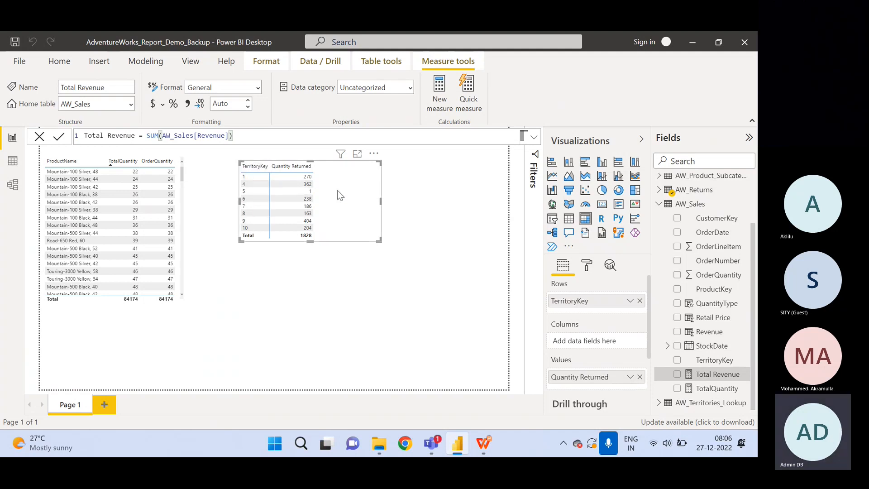
{"action": "left_click", "coordinate": [640, 300]}
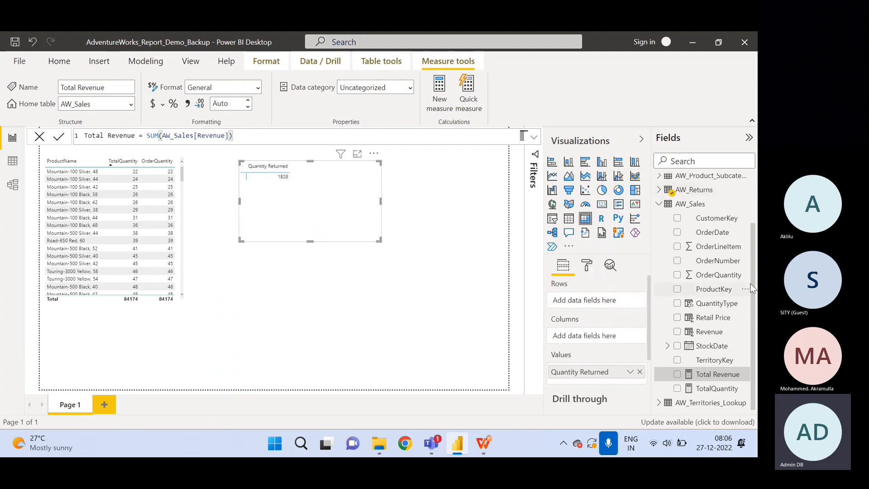
{"action": "scroll", "coordinate": [742, 285], "scroll_direction": "up", "scroll_amount": 3}
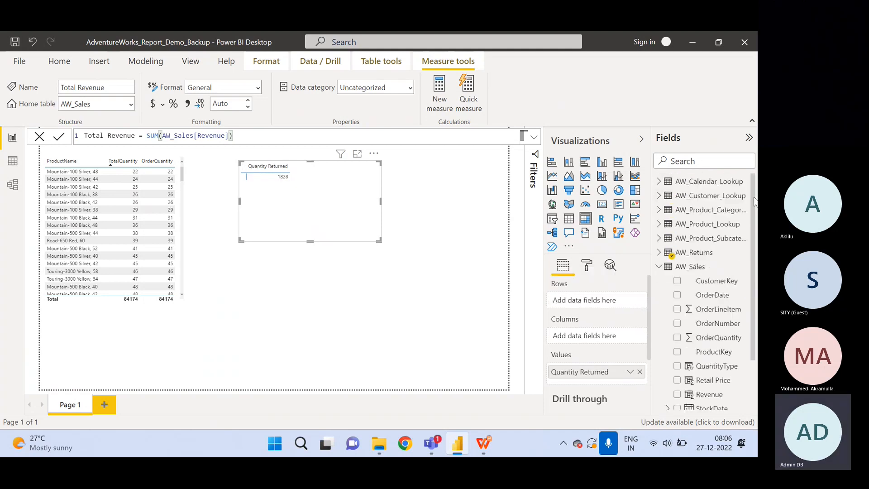
{"action": "left_click", "coordinate": [659, 224]}
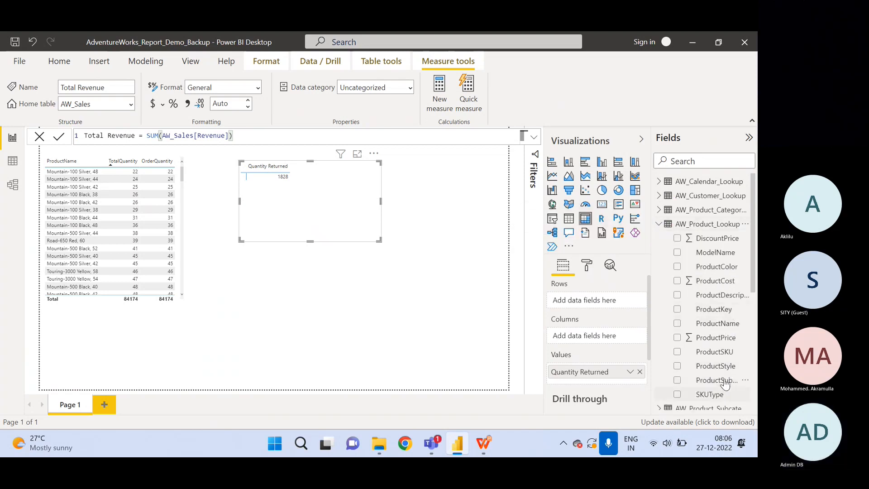
{"action": "left_click_drag", "start_coordinate": [715, 309], "coordinate": [595, 301]}
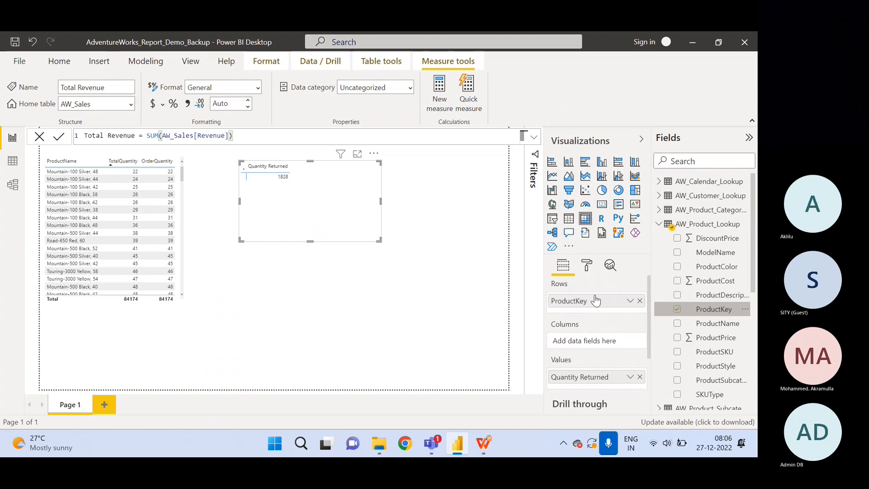
Add the Total Revenue measure and the Revenue column from AW_Sales to the matrix's values, and enlarge the matrix in width and height.
{"action": "left_click", "coordinate": [659, 225]}
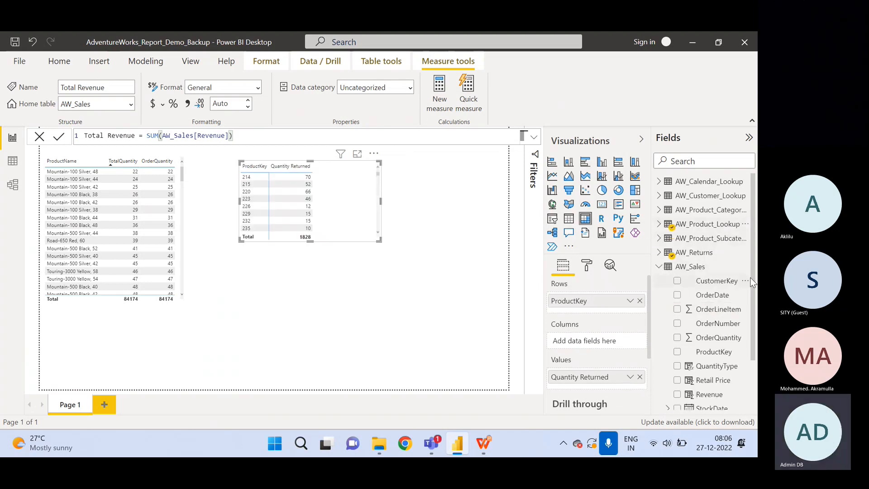
{"action": "scroll", "coordinate": [752, 278], "scroll_direction": "down", "scroll_amount": 3}
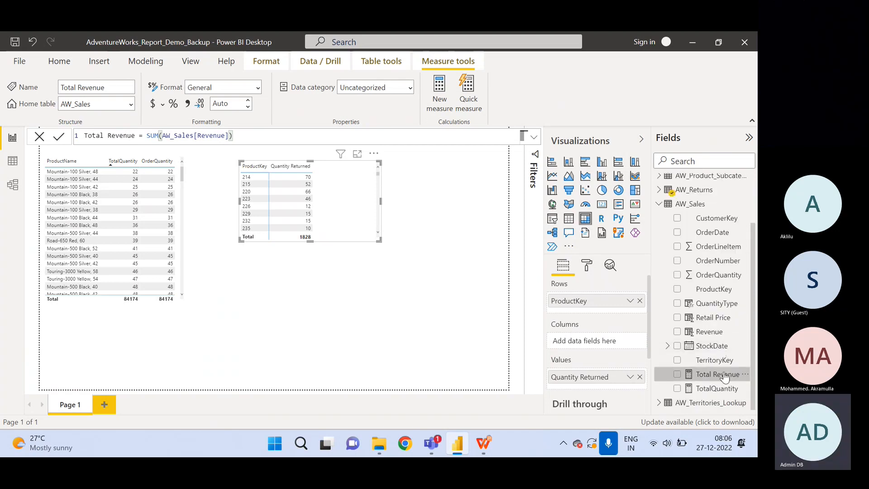
{"action": "left_click_drag", "start_coordinate": [725, 378], "coordinate": [598, 389]}
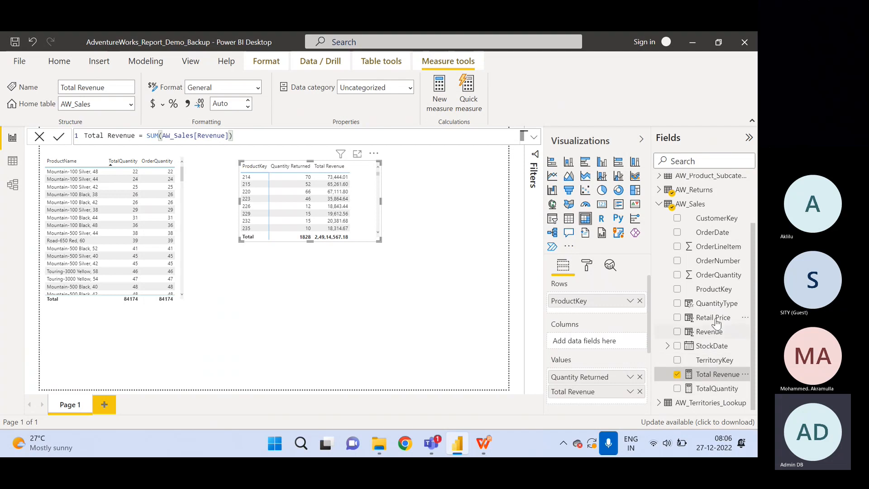
{"action": "left_click_drag", "start_coordinate": [714, 333], "coordinate": [588, 399]}
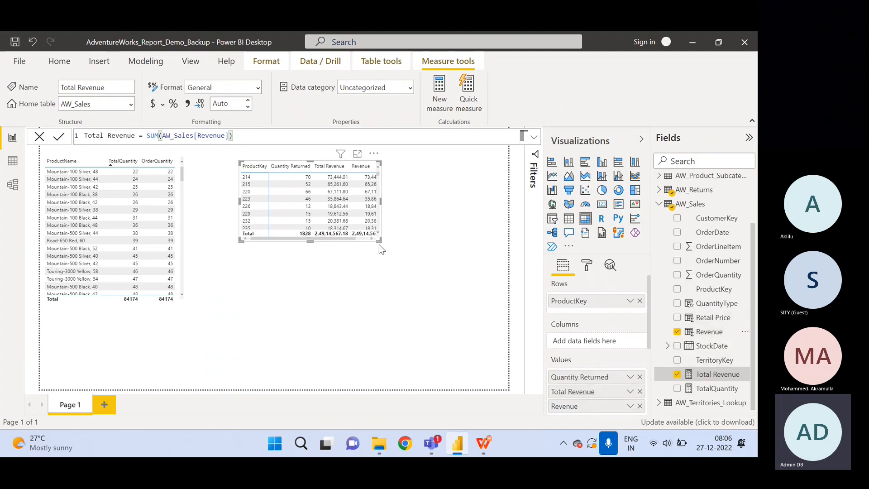
{"action": "left_click_drag", "start_coordinate": [380, 241], "coordinate": [461, 245]}
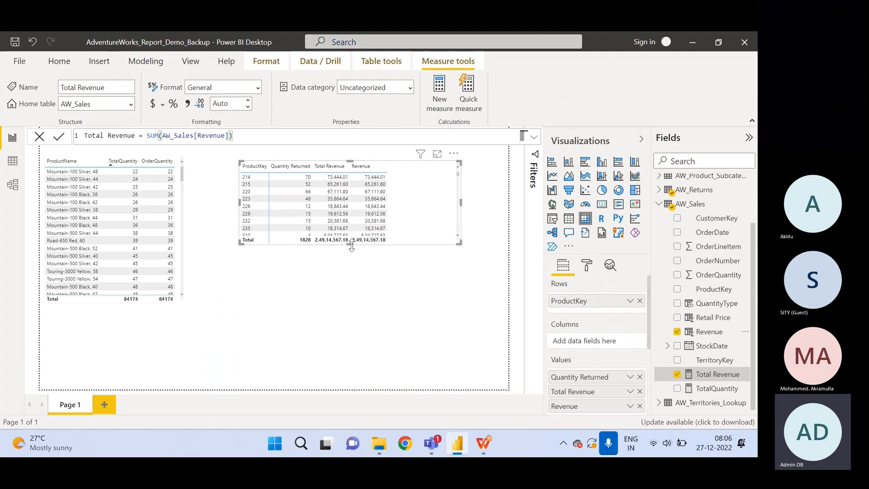
{"action": "left_click_drag", "start_coordinate": [351, 246], "coordinate": [343, 370]}
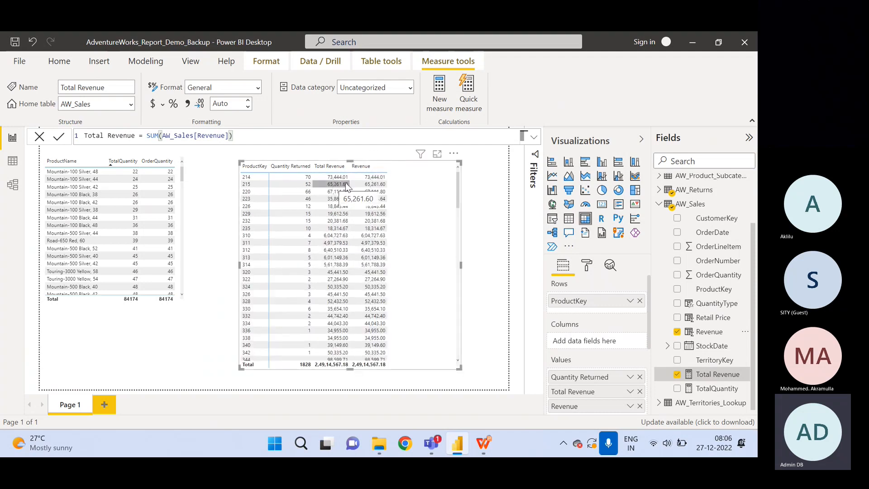
Format the Revenue column of AW_Sales as Currency in the data view, and return to the report.
{"action": "left_click", "coordinate": [12, 161]}
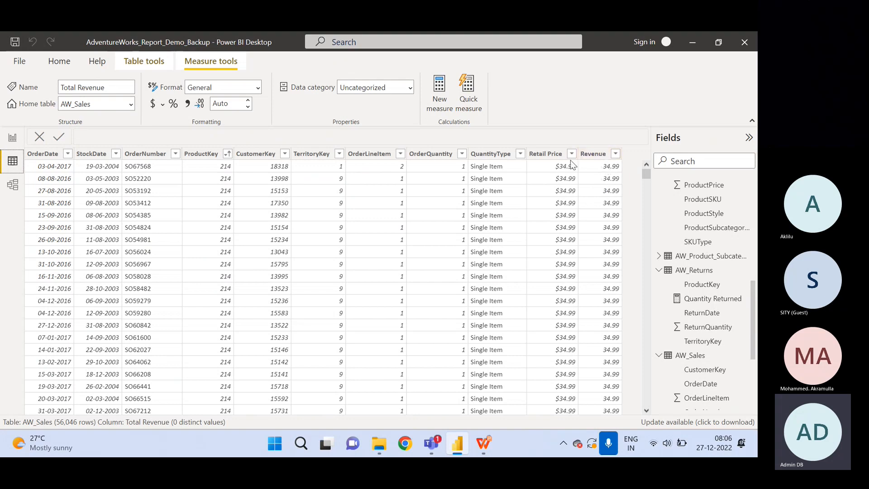
{"action": "left_click", "coordinate": [594, 155]}
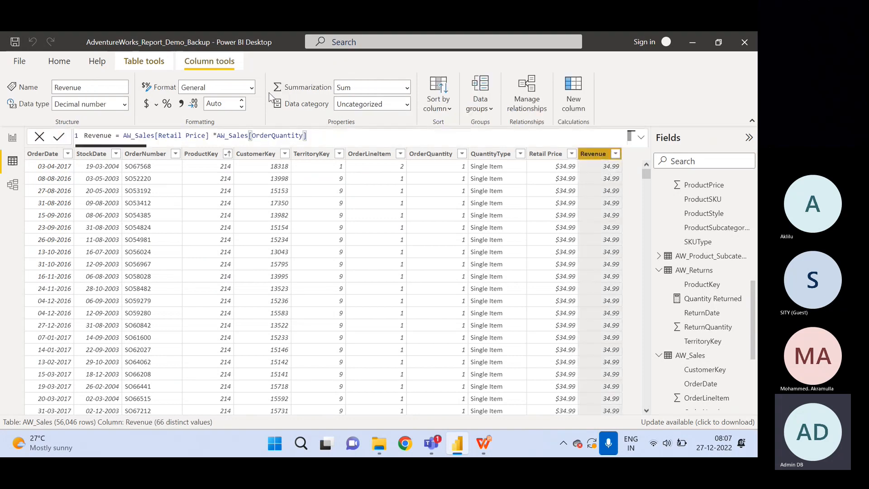
{"action": "left_click", "coordinate": [252, 86]}
{"action": "left_click", "coordinate": [215, 118]}
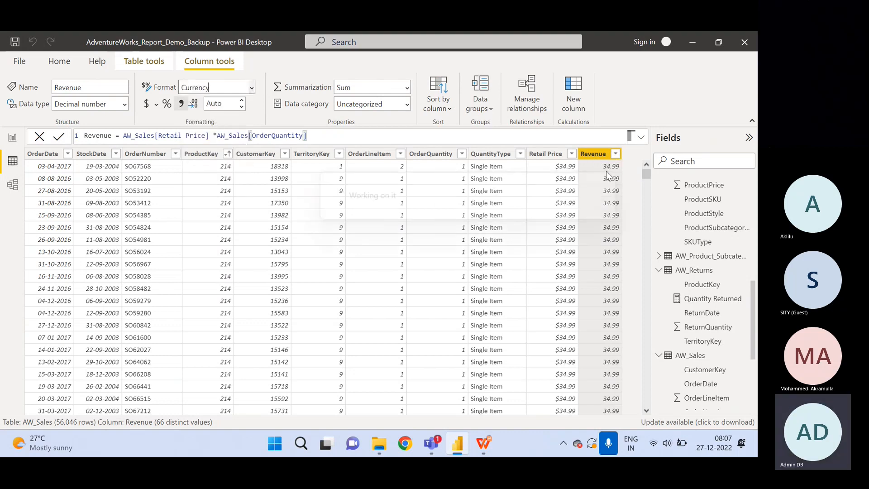
{"action": "left_click", "coordinate": [12, 137]}
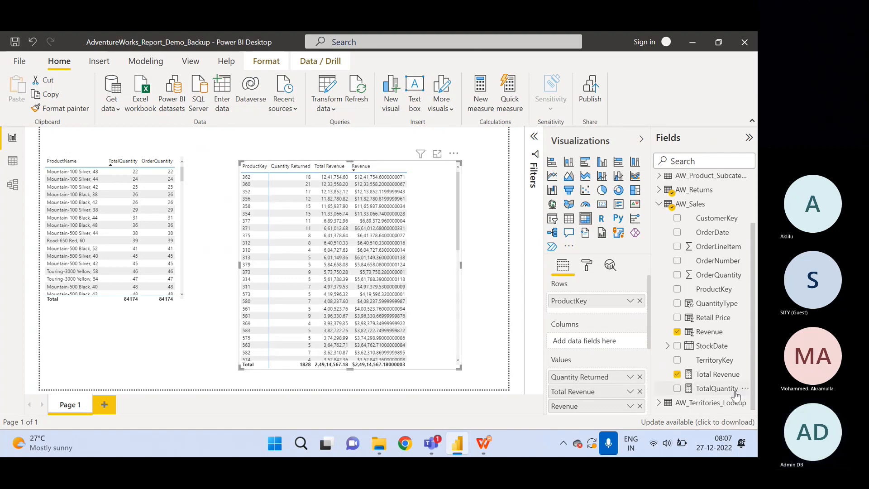
Set the Revenue column's number of decimal places to 2.
{"action": "left_click", "coordinate": [711, 332]}
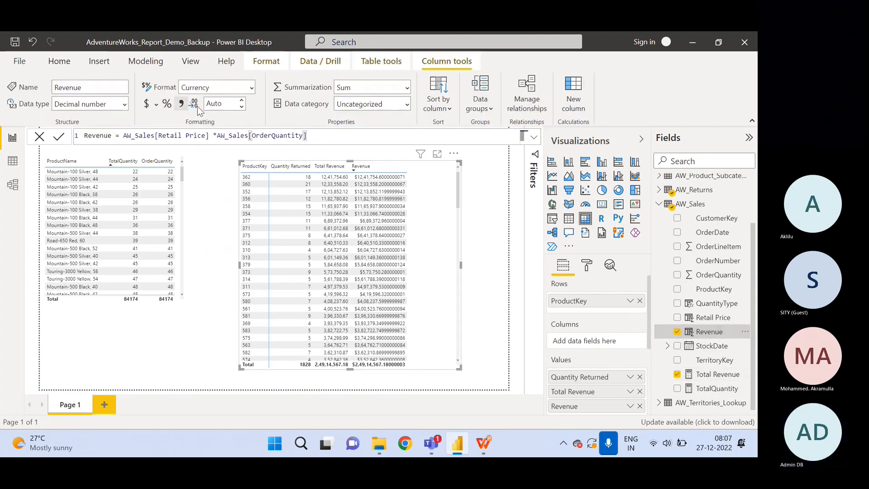
{"action": "double_click", "coordinate": [229, 103]}
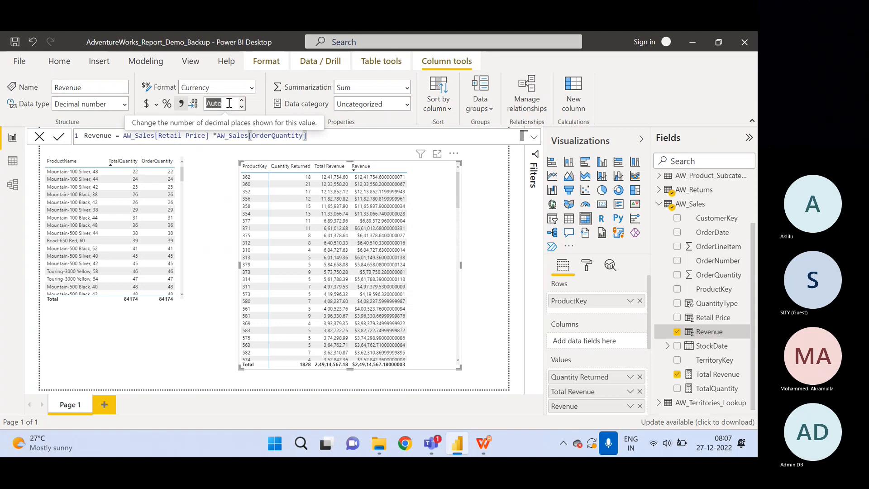
{"action": "type", "text": "2"}
{"action": "key", "text": "Return"}
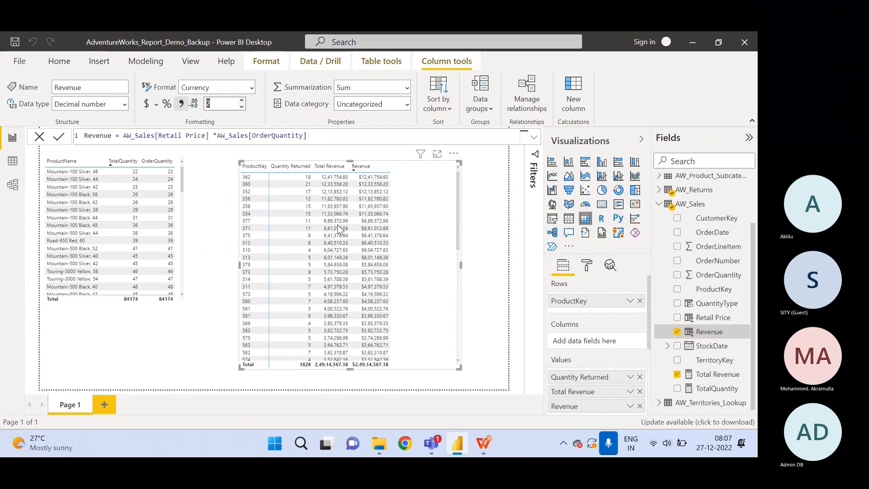
{"action": "left_click", "coordinate": [480, 284]}
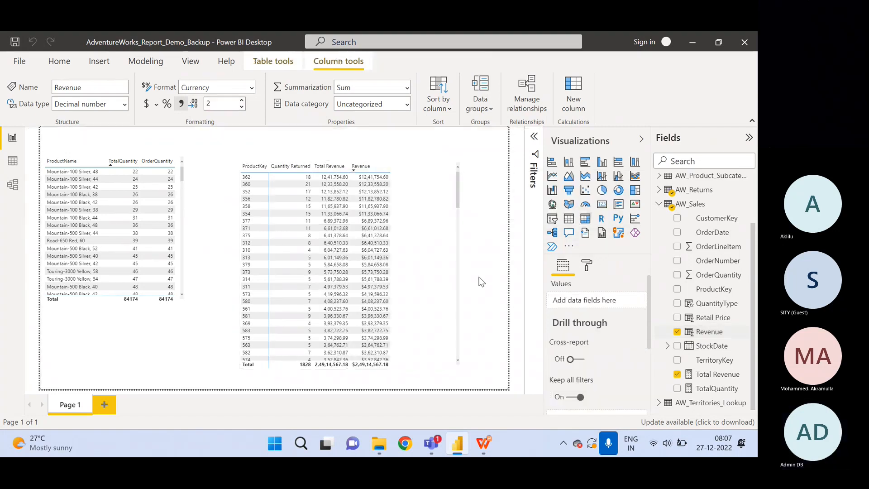
Compare the aggregation applied to the Revenue field in the matrix's values with the formula of the Total Revenue measure.
{"action": "left_click", "coordinate": [443, 288]}
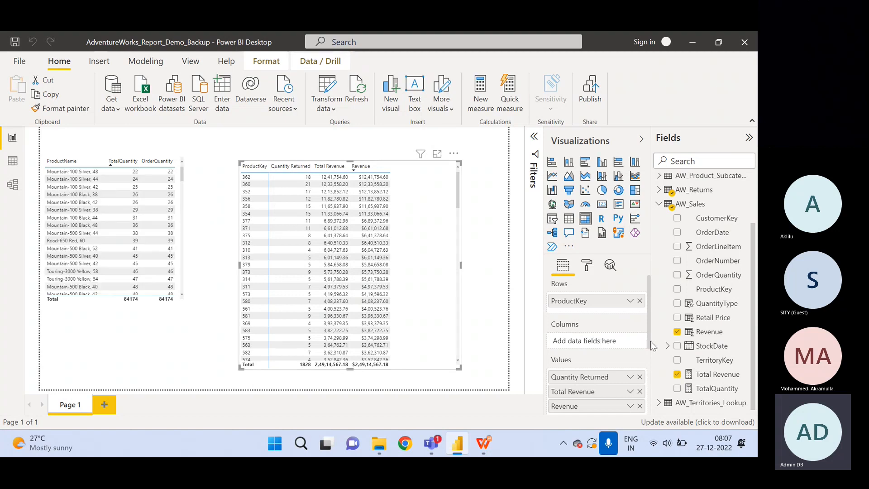
{"action": "scroll", "coordinate": [648, 344], "scroll_direction": "down", "scroll_amount": 2}
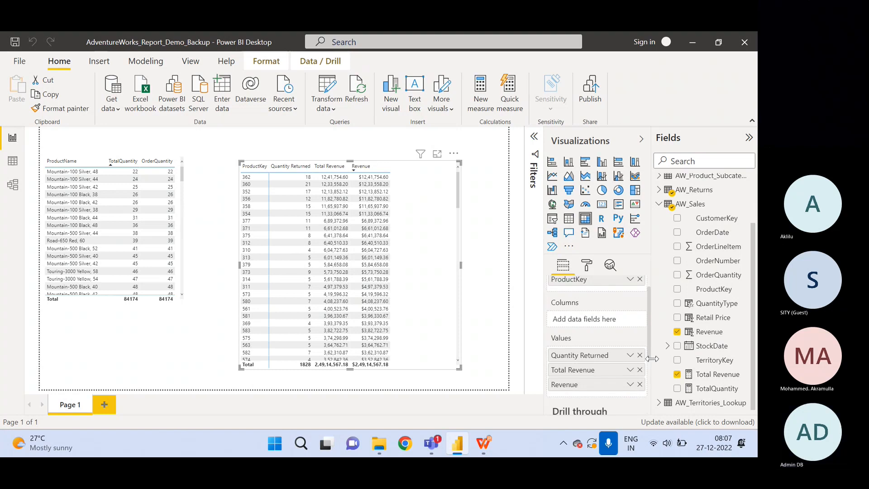
{"action": "left_click", "coordinate": [630, 358]}
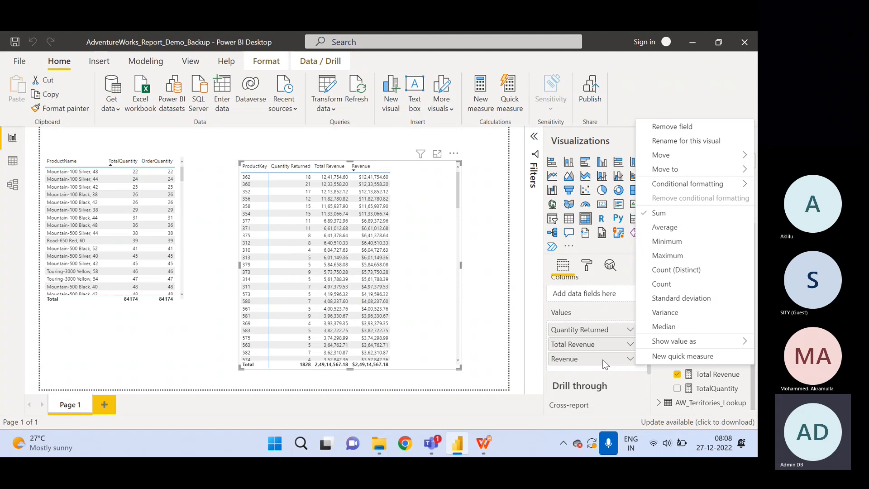
{"action": "left_click", "coordinate": [413, 244]}
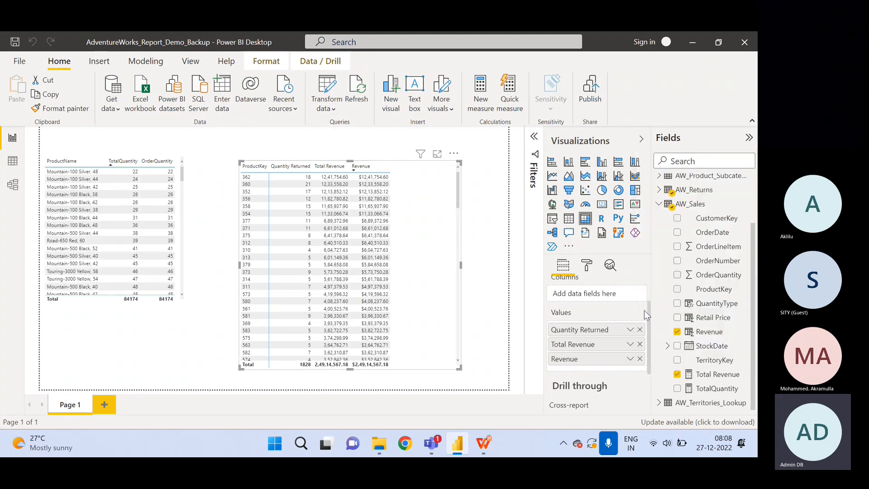
{"action": "left_click", "coordinate": [716, 375]}
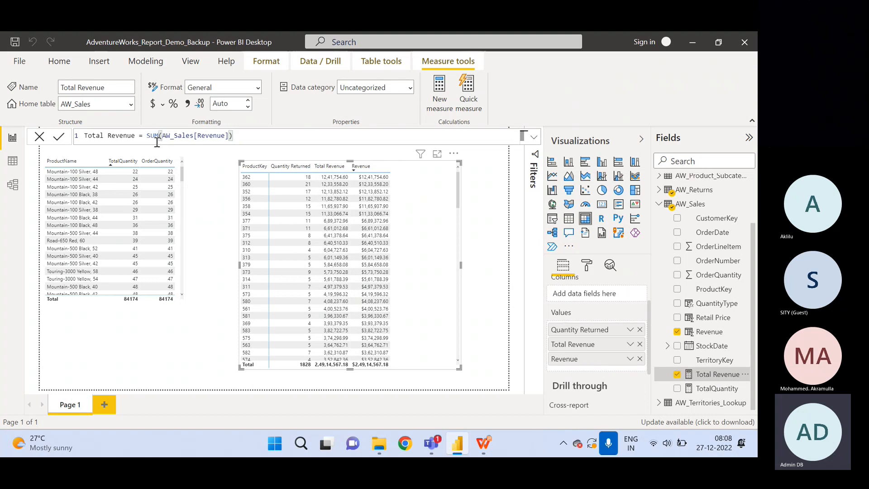
{"action": "left_click_drag", "start_coordinate": [151, 137], "coordinate": [240, 138]}
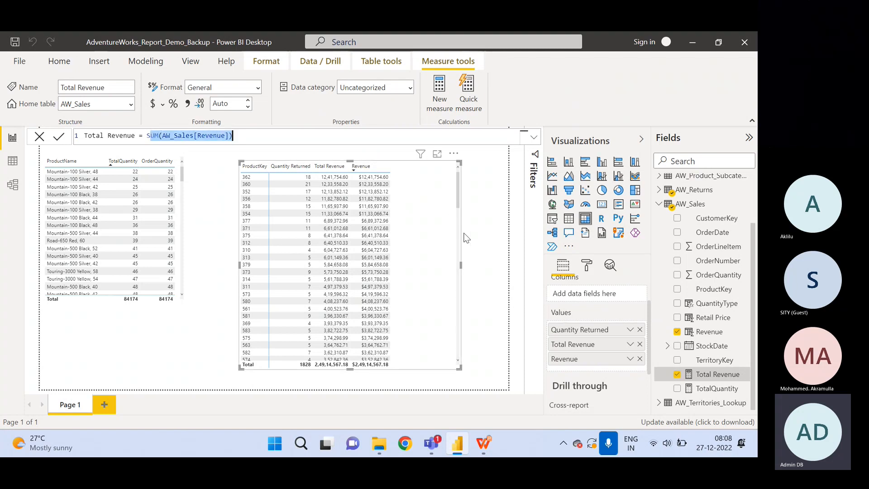
{"action": "left_click", "coordinate": [446, 224]}
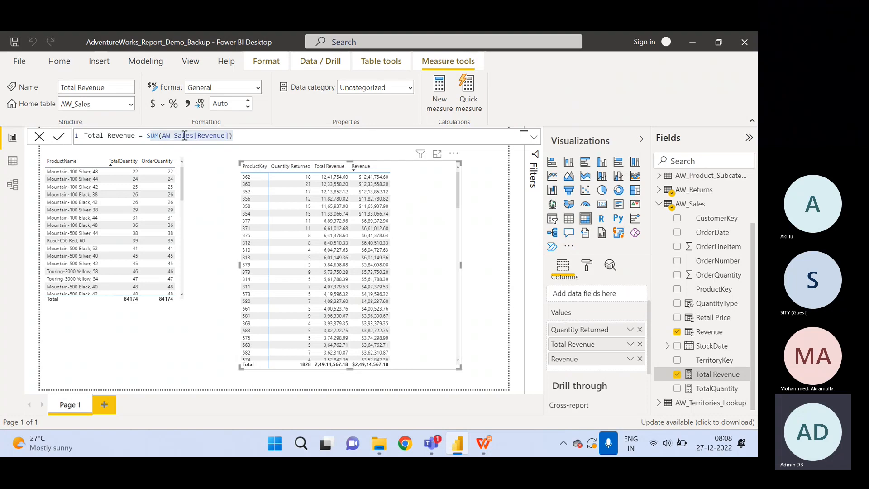
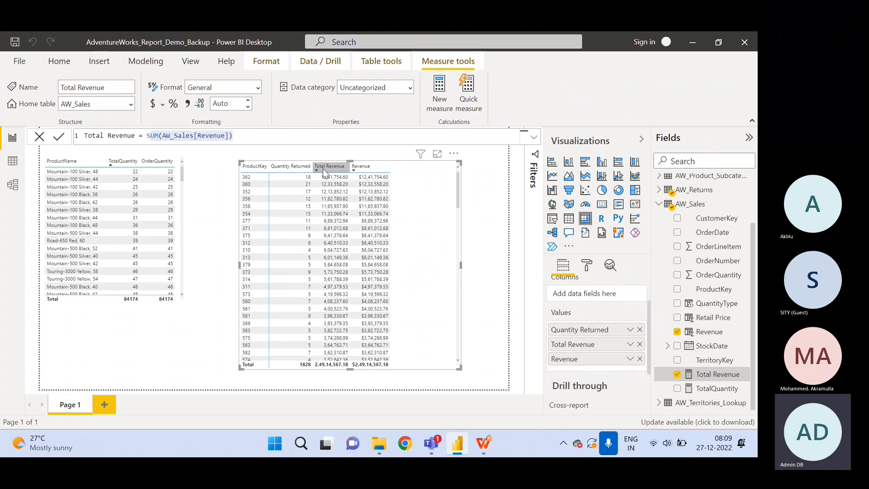
{"action": "left_click", "coordinate": [370, 165]}
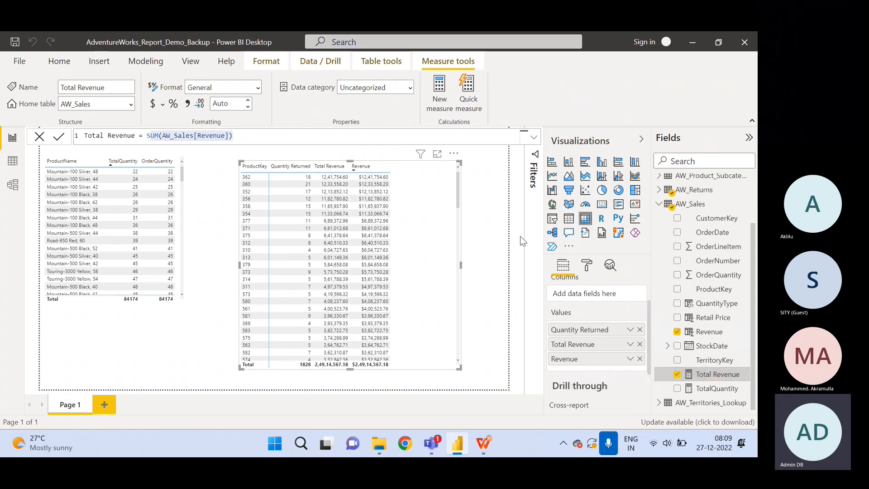
{"action": "right_click", "coordinate": [425, 229]}
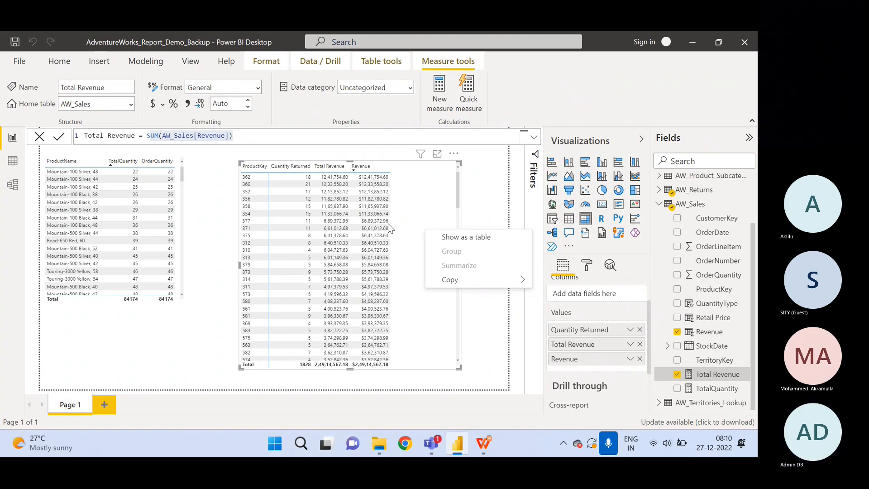
{"action": "mouse_move", "coordinate": [489, 279]}
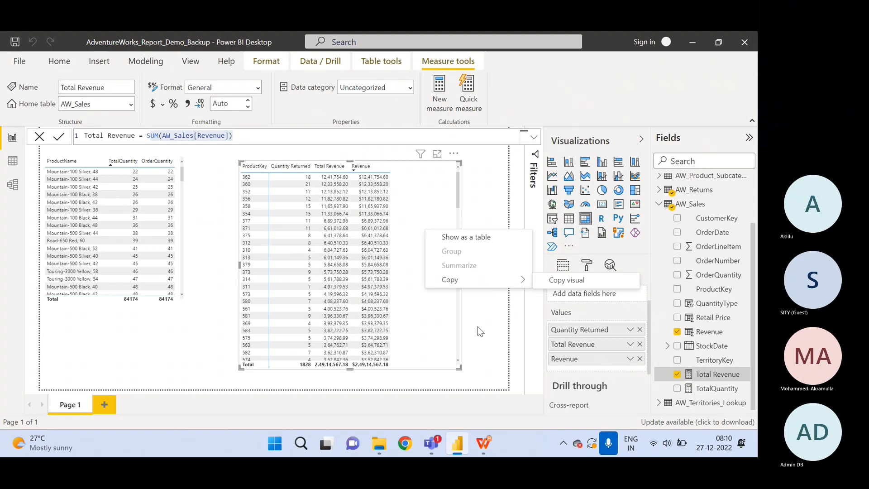
{"action": "key", "text": "Escape"}
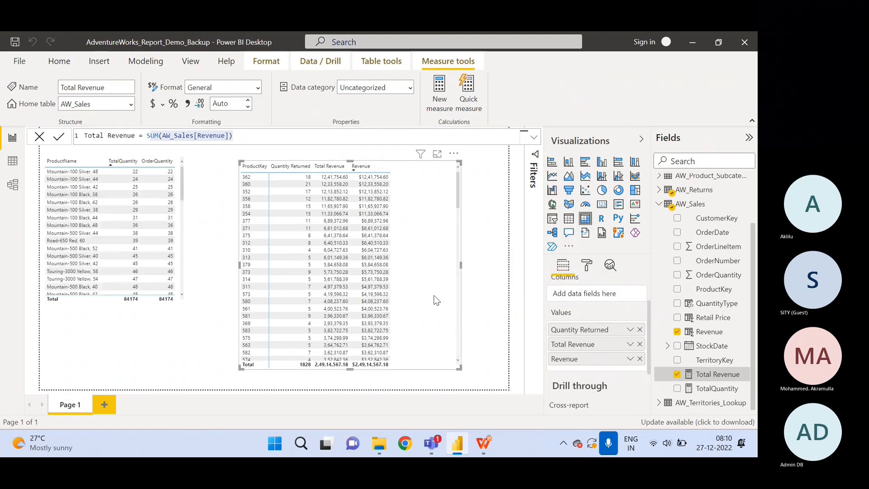
{"action": "left_click", "coordinate": [471, 305]}
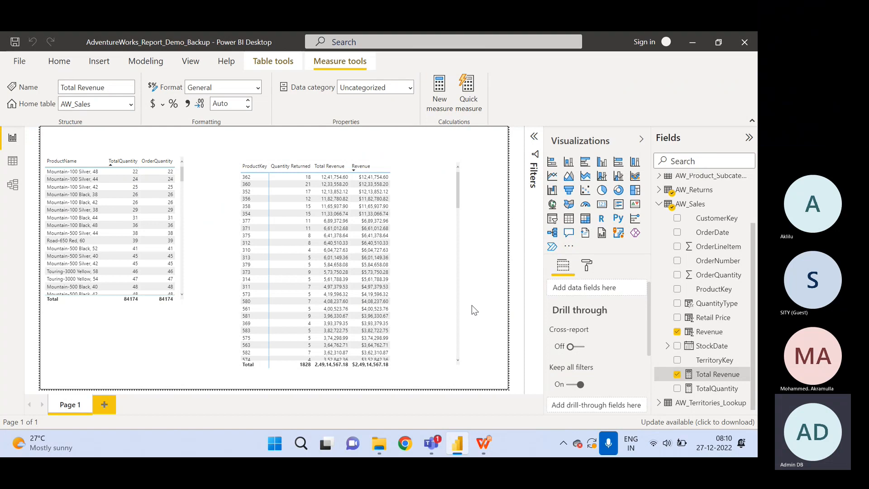
Select the matrix and review the formula of the TotalQuantity measure in AW_Sales.
{"action": "left_click", "coordinate": [447, 286]}
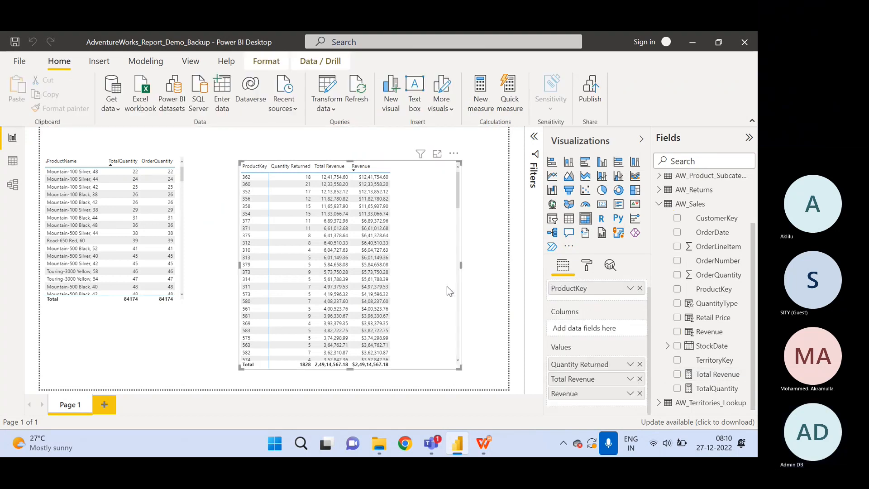
{"action": "left_click", "coordinate": [718, 392]}
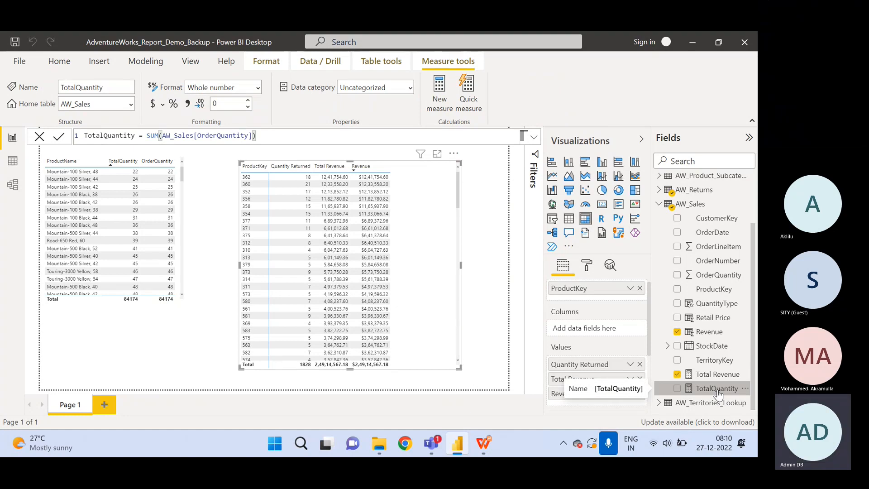
{"action": "left_click_drag", "start_coordinate": [753, 365], "coordinate": [753, 360]}
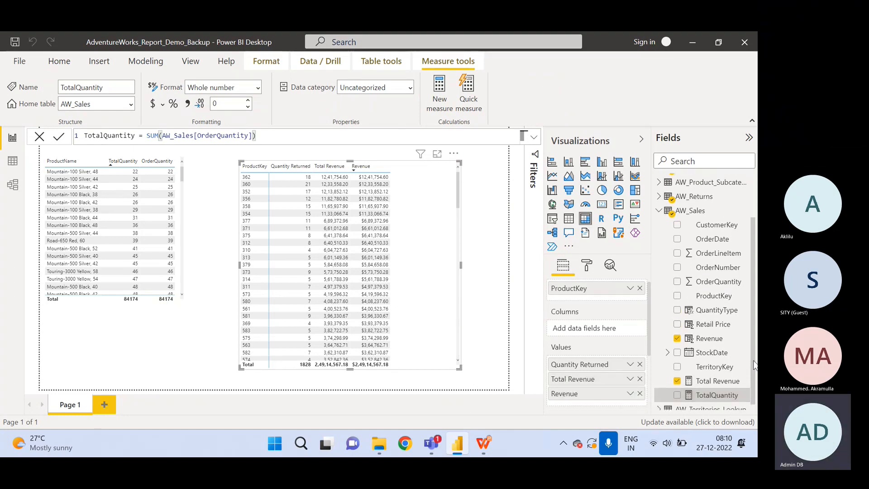
Compare the formulas of the Revenue and Retail Price columns in AW_Sales with the formula of the Total Revenue measure.
{"action": "left_click", "coordinate": [489, 278]}
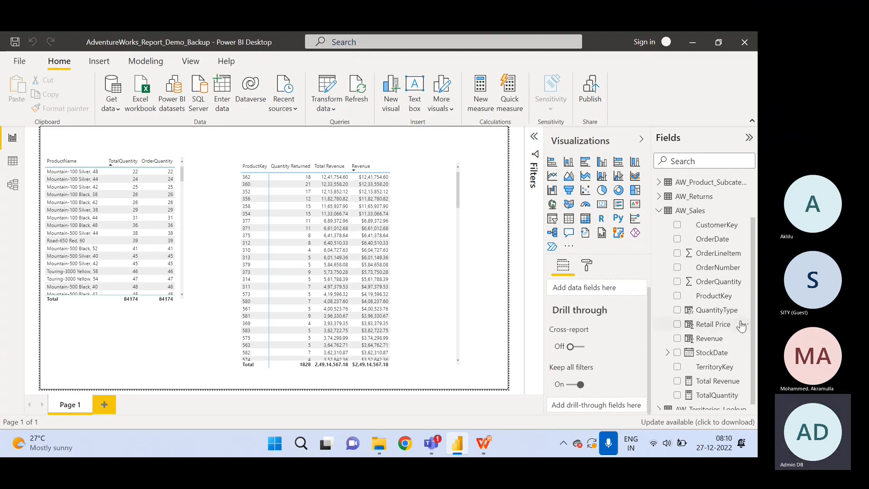
{"action": "left_click", "coordinate": [708, 340]}
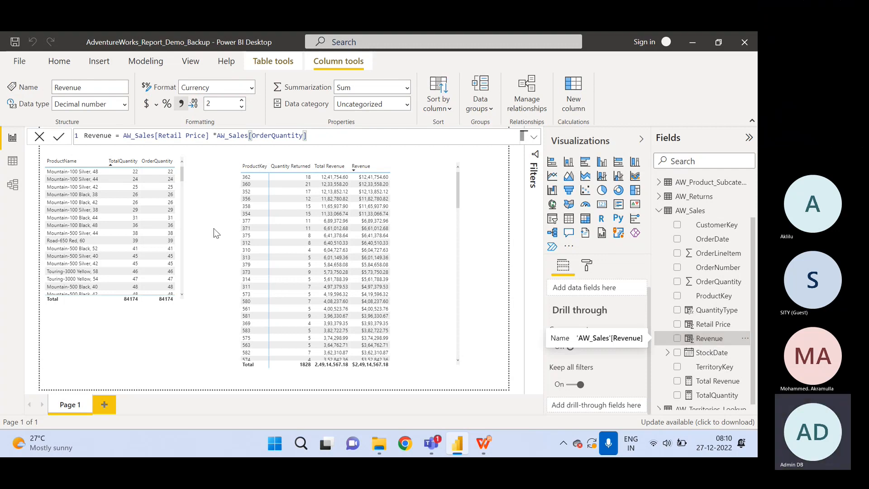
{"action": "left_click", "coordinate": [12, 161]}
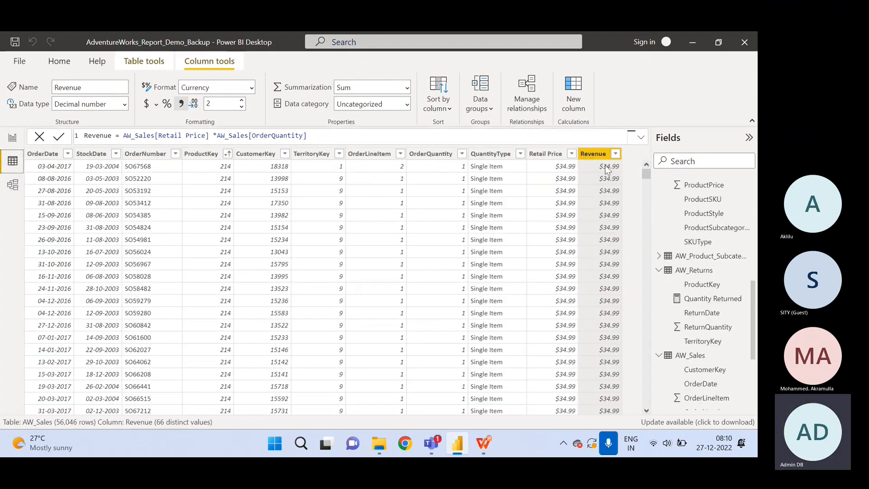
{"action": "left_click", "coordinate": [543, 155]}
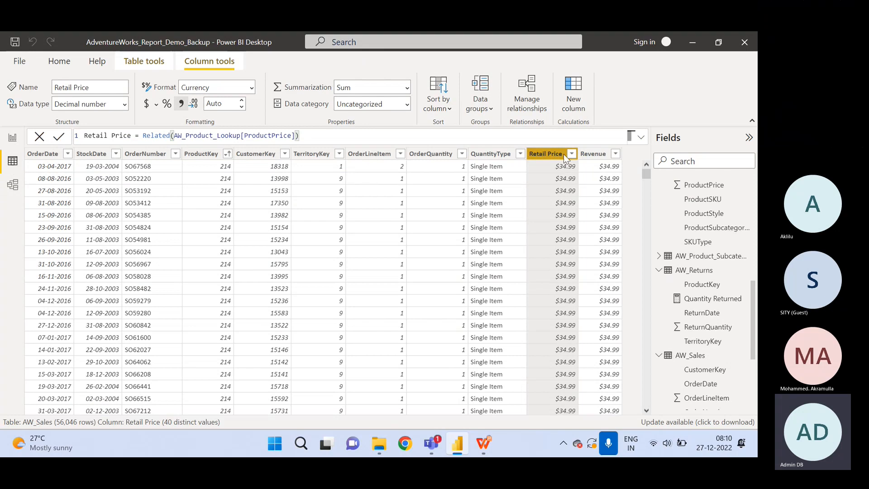
{"action": "left_click", "coordinate": [591, 155]}
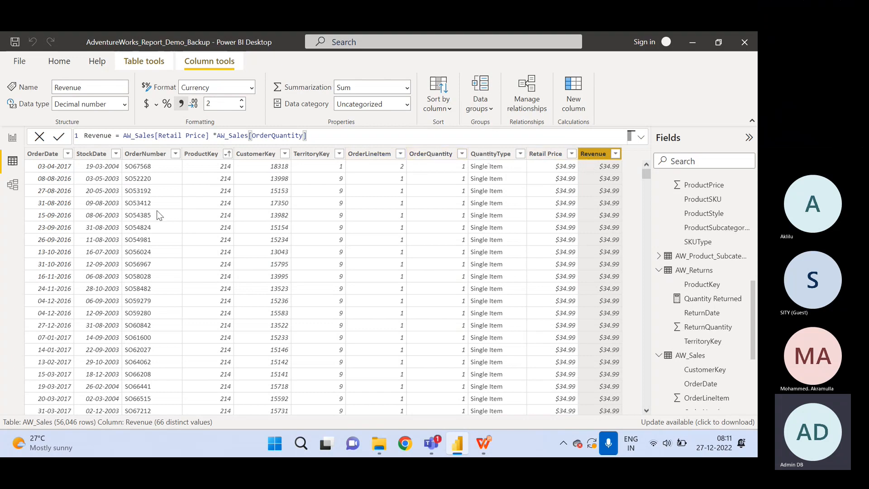
{"action": "left_click", "coordinate": [12, 137]}
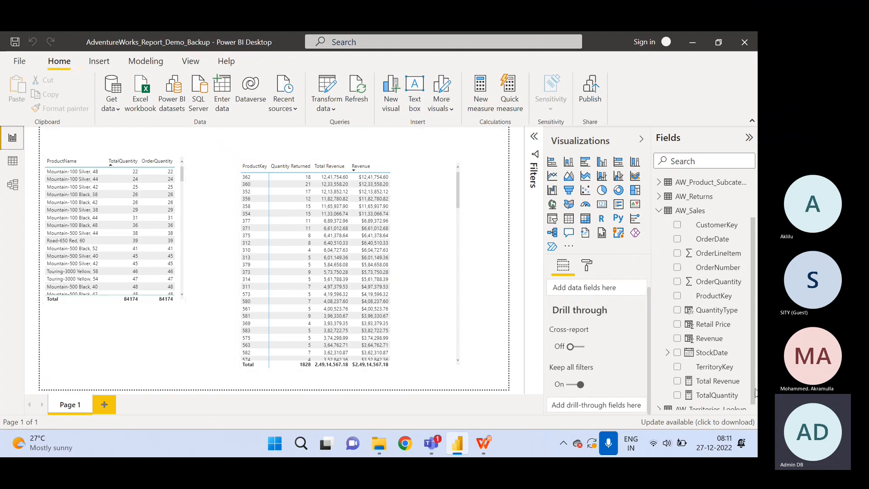
{"action": "left_click", "coordinate": [720, 383]}
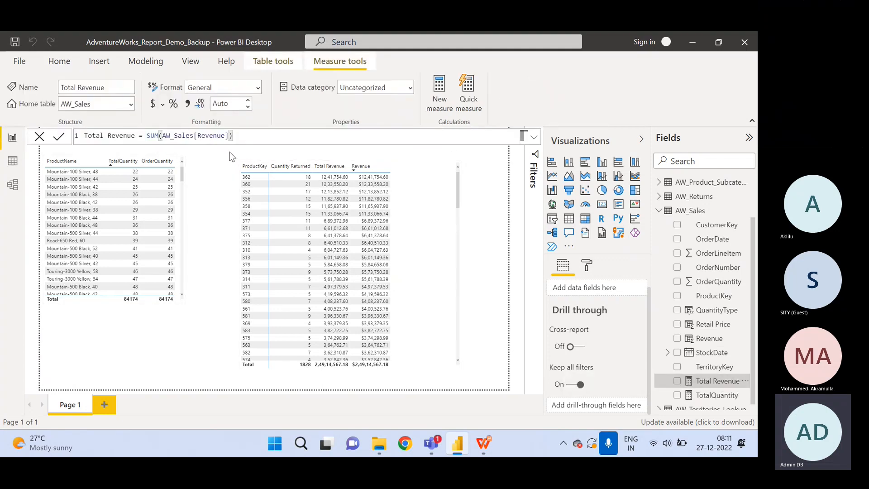
{"action": "left_click", "coordinate": [486, 210]}
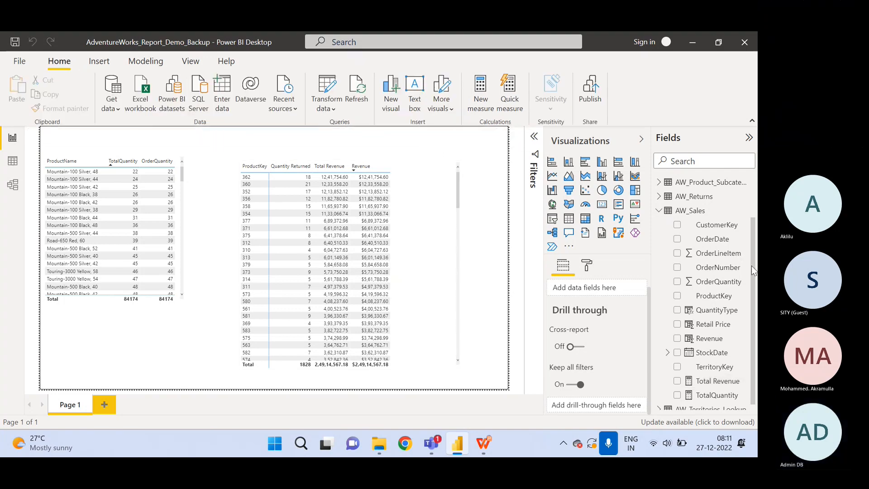
{"action": "scroll", "coordinate": [751, 265], "scroll_direction": "down", "scroll_amount": 1}
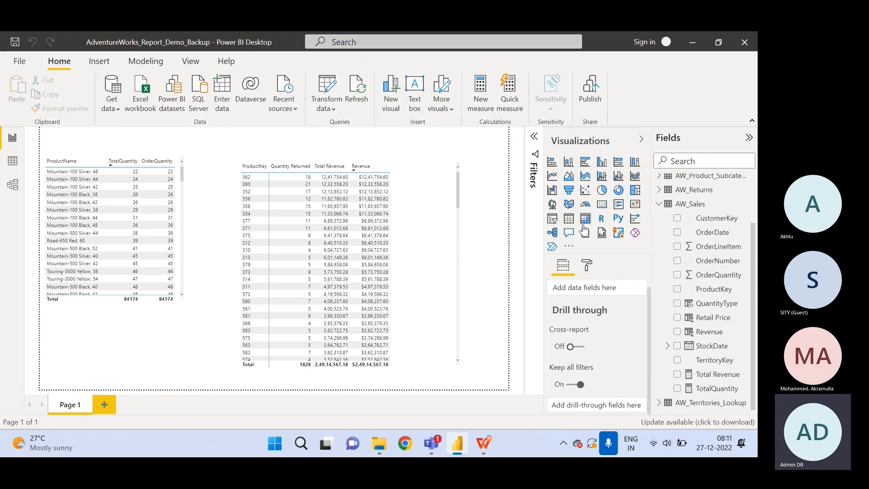
{"action": "left_click", "coordinate": [682, 209]}
{"action": "right_click", "coordinate": [681, 210]}
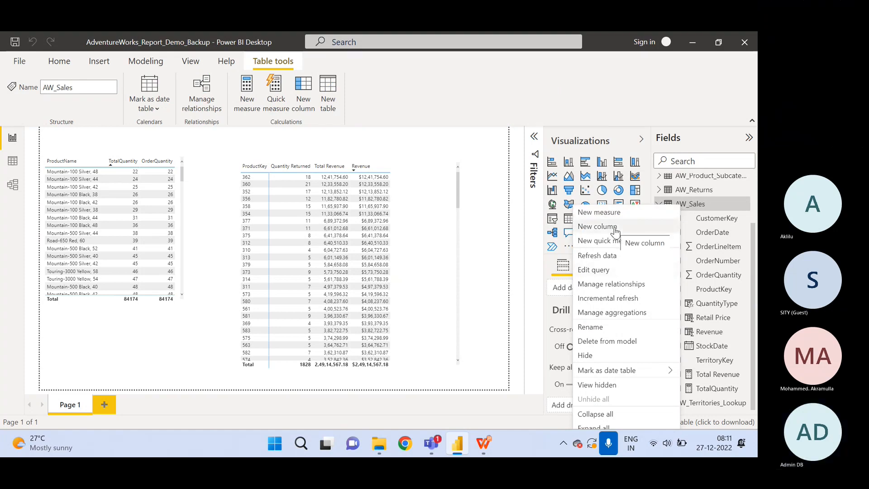
{"action": "left_click", "coordinate": [475, 289]}
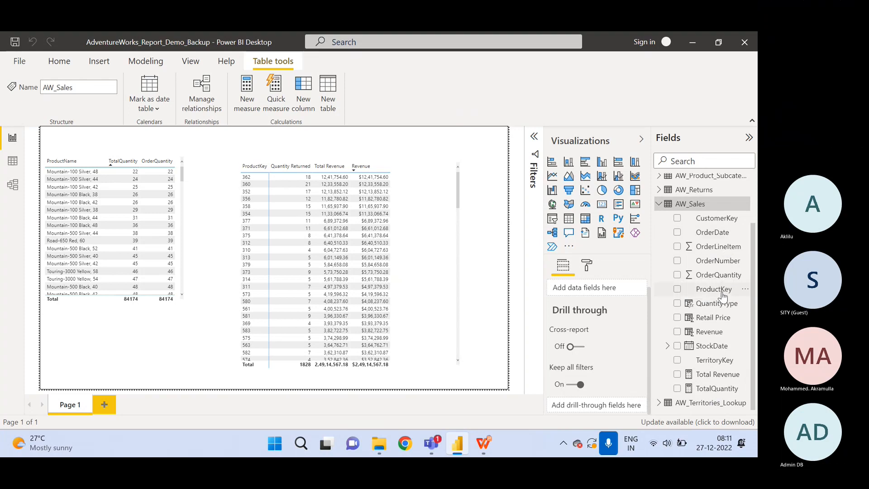
Try to rename the TotalQuantity measure in AW_Sales as OrderQuantity.
{"action": "left_click", "coordinate": [719, 391]}
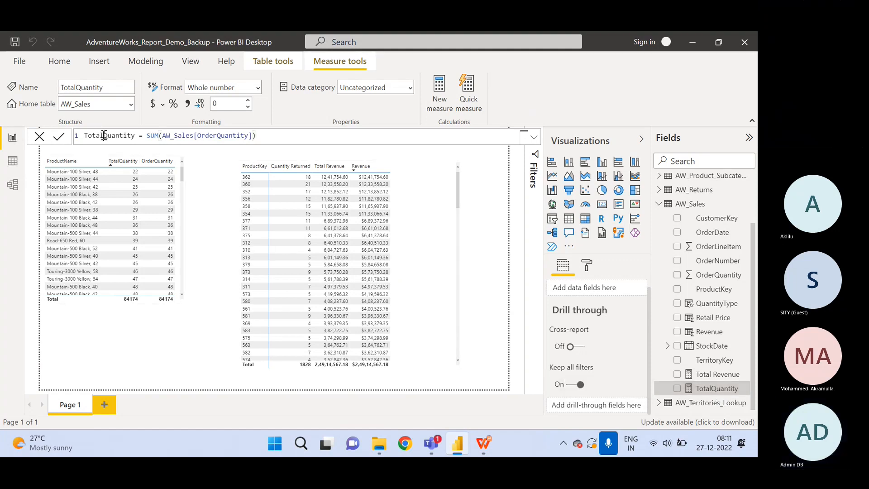
{"action": "left_click_drag", "start_coordinate": [103, 136], "coordinate": [89, 135]}
{"action": "type", "text": "Order"}
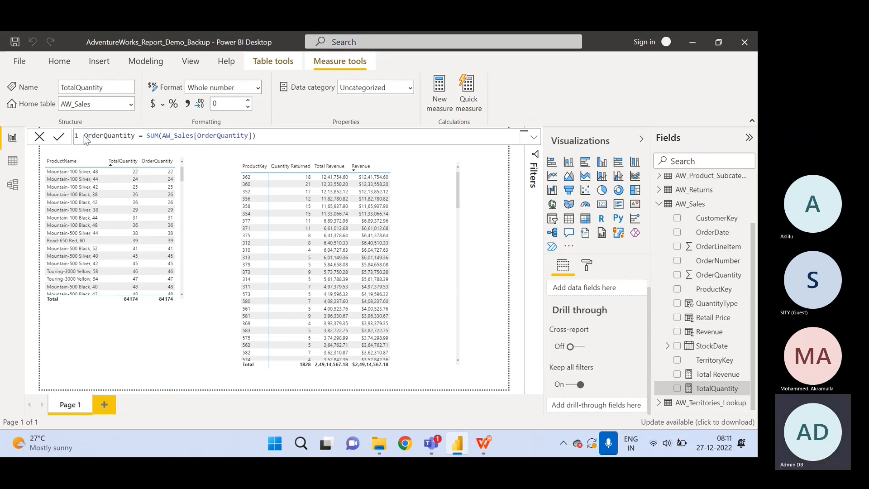
{"action": "key", "text": "Return"}
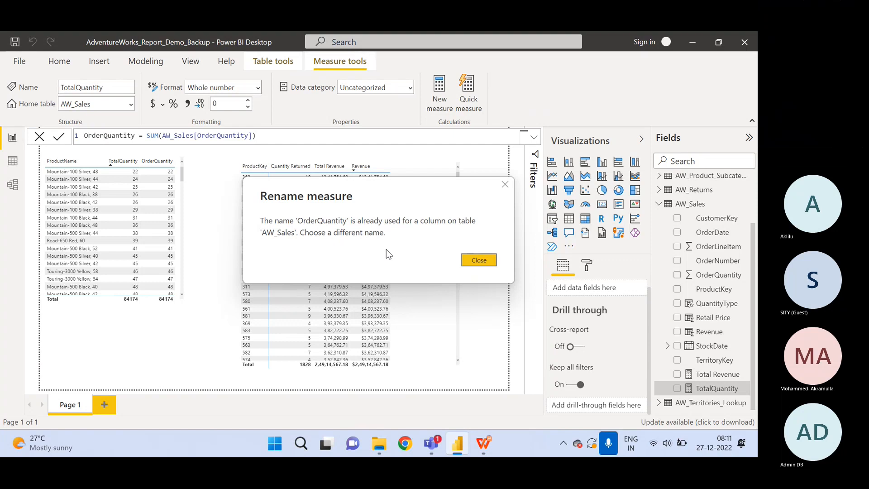
{"action": "left_click", "coordinate": [505, 185]}
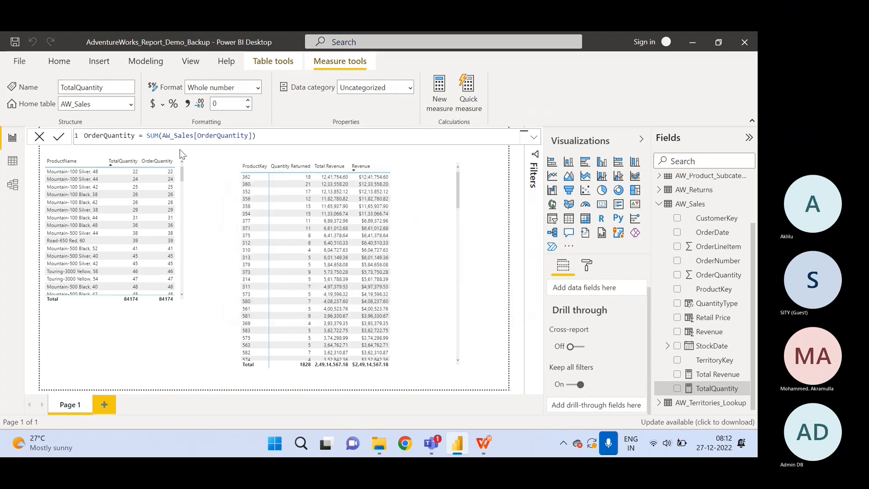
Rename the TotalQuantity measure as Quantity Sold in its formula, keeping SUM(AW_Sales[OrderQuantity]).
{"action": "double_click", "coordinate": [135, 136]}
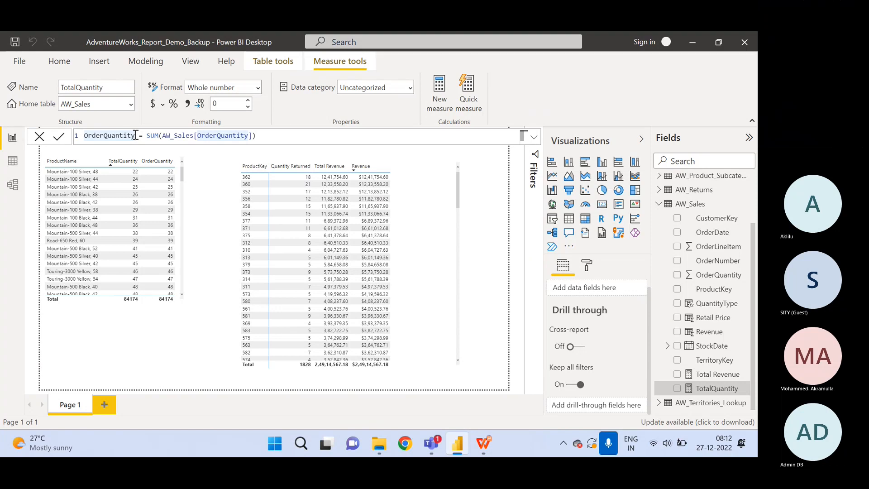
{"action": "left_click_drag", "start_coordinate": [136, 137], "coordinate": [85, 137]}
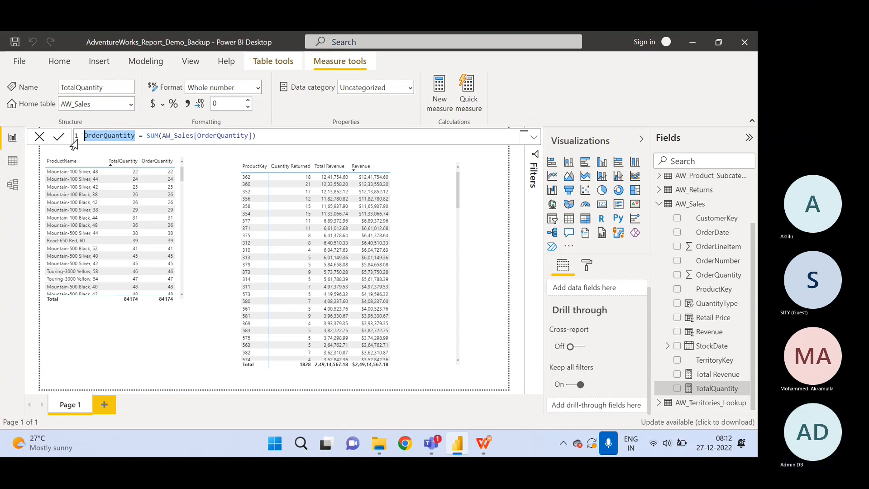
{"action": "type", "text": "Quantity"}
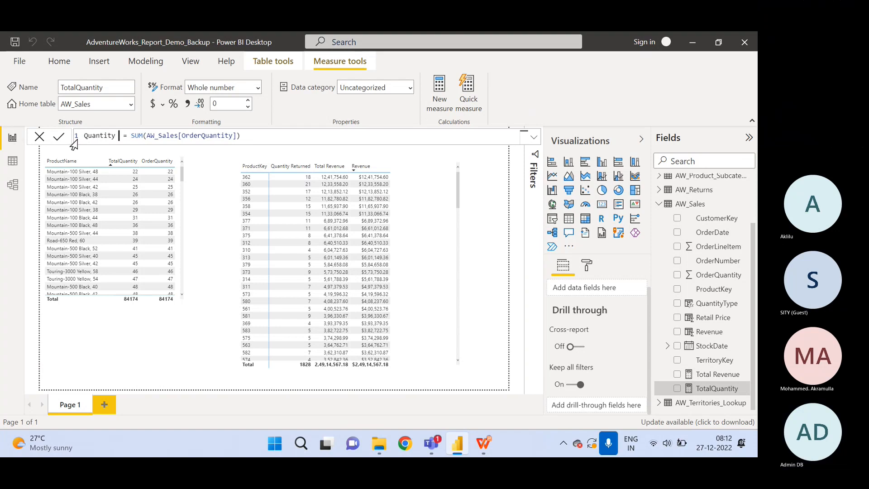
{"action": "type", "text": " Sold"}
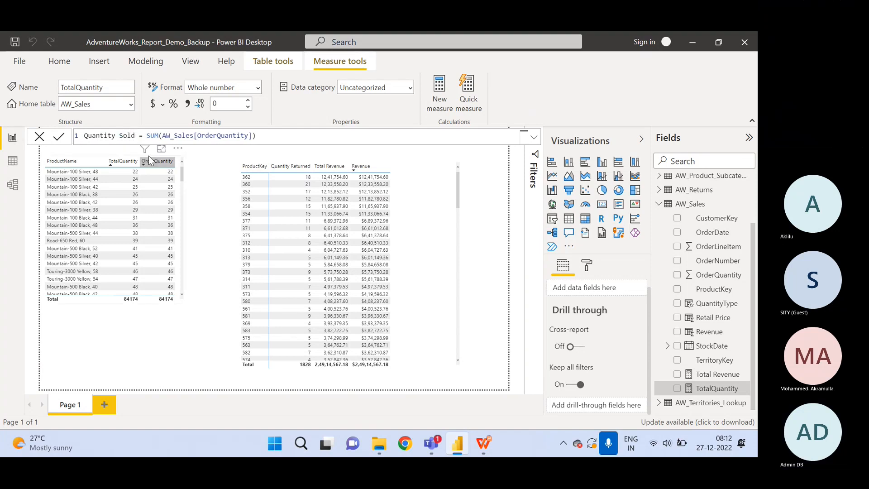
{"action": "left_click", "coordinate": [255, 137]}
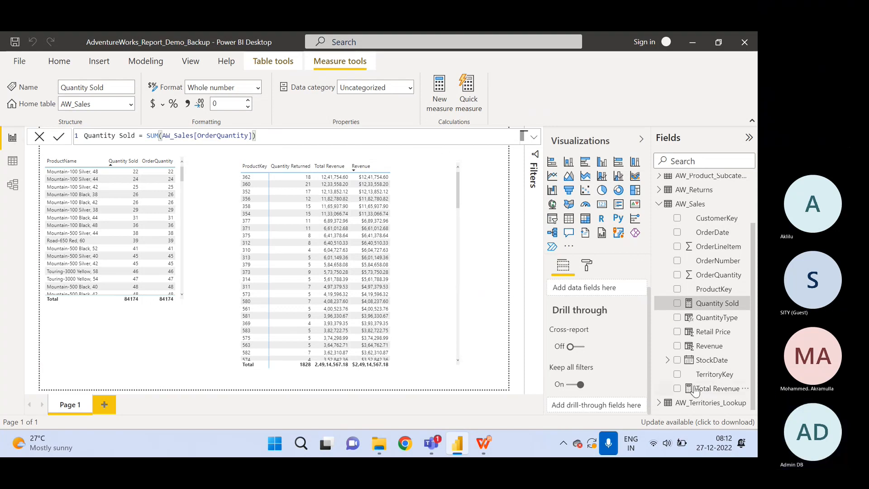
Review the formulas of the Total Revenue and Quantity Sold measures and the QuantityType column in AW_Sales.
{"action": "left_click", "coordinate": [710, 394]}
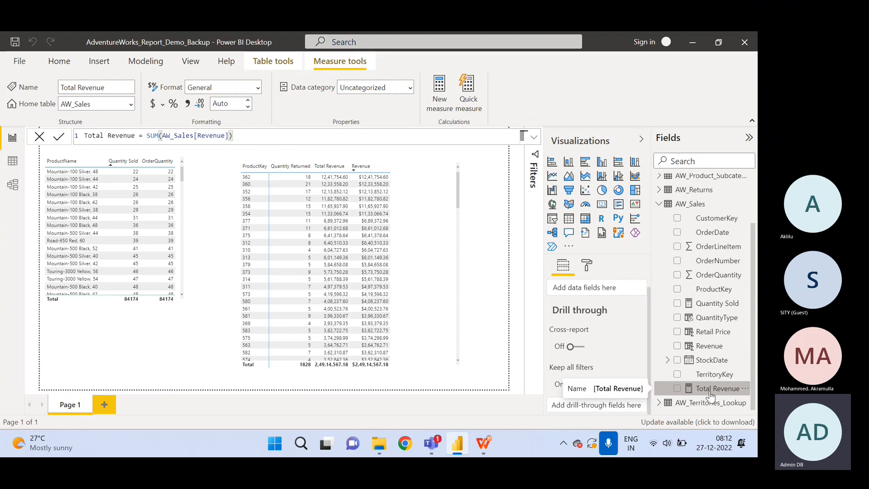
{"action": "left_click", "coordinate": [718, 304]}
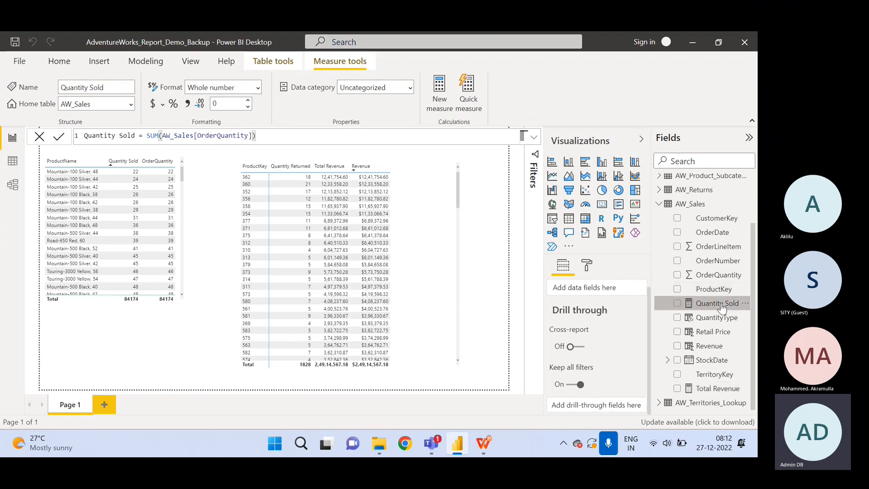
{"action": "left_click", "coordinate": [489, 334]}
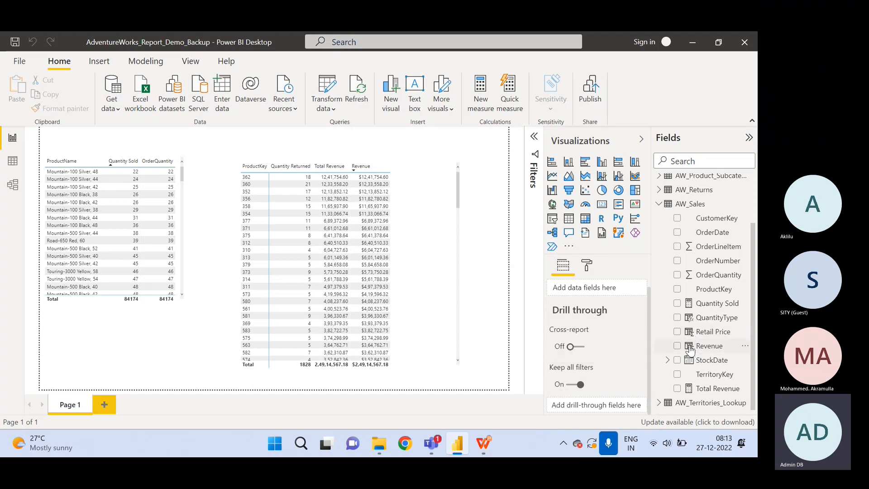
{"action": "left_click", "coordinate": [691, 322]}
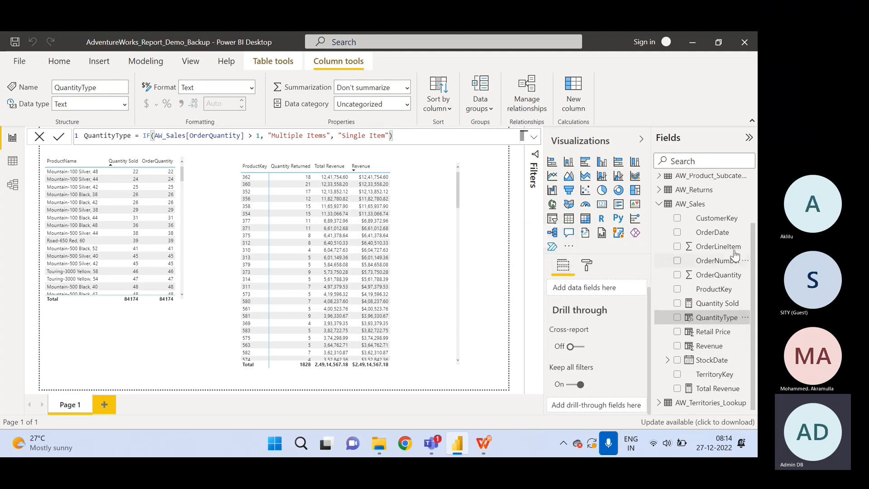
Expand AW_Returns and AW_Sales in the field list and locate the Quantity Returned and Quantity Sold measures.
{"action": "left_click", "coordinate": [659, 204]}
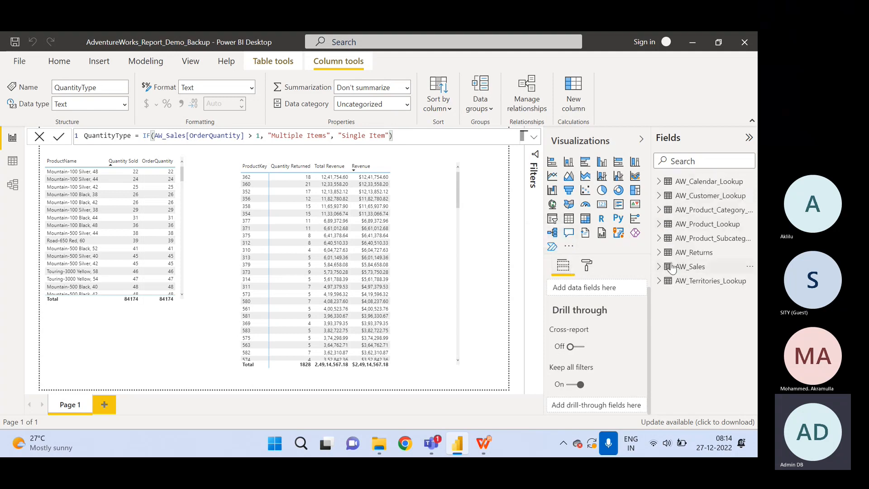
{"action": "left_click", "coordinate": [659, 252]}
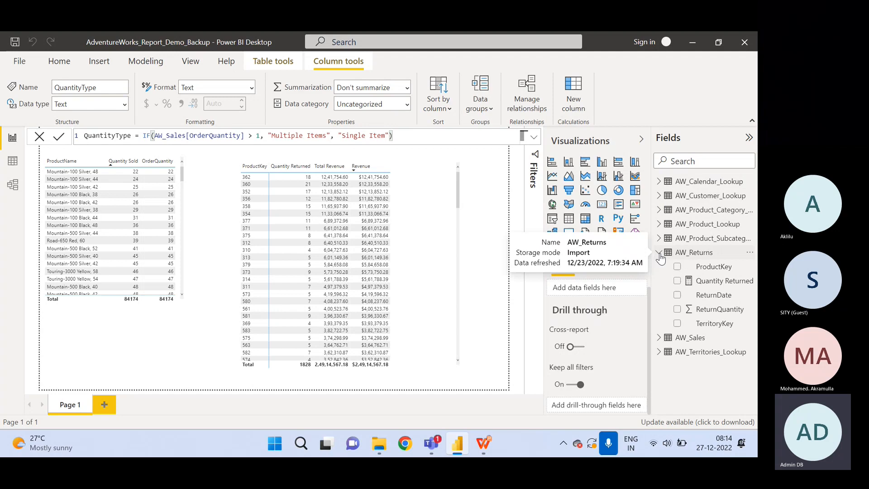
{"action": "left_click", "coordinate": [690, 256]}
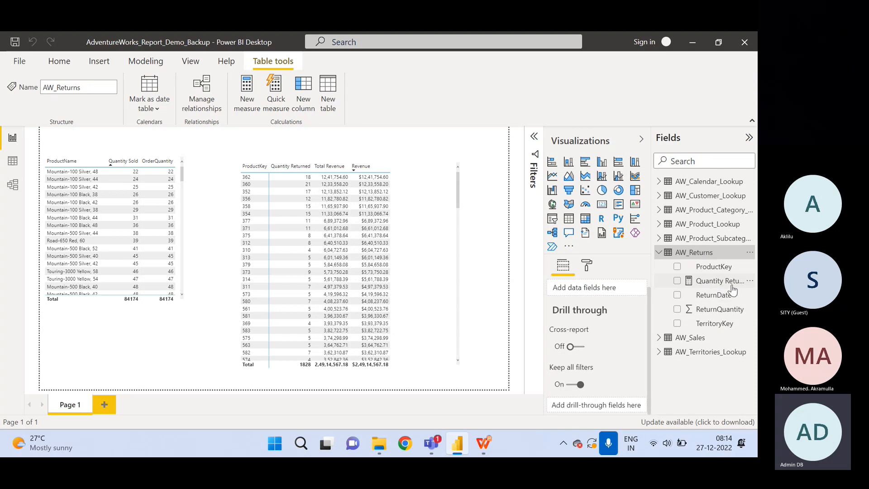
{"action": "left_click", "coordinate": [662, 342]}
{"action": "left_click_drag", "start_coordinate": [754, 320], "coordinate": [753, 414]}
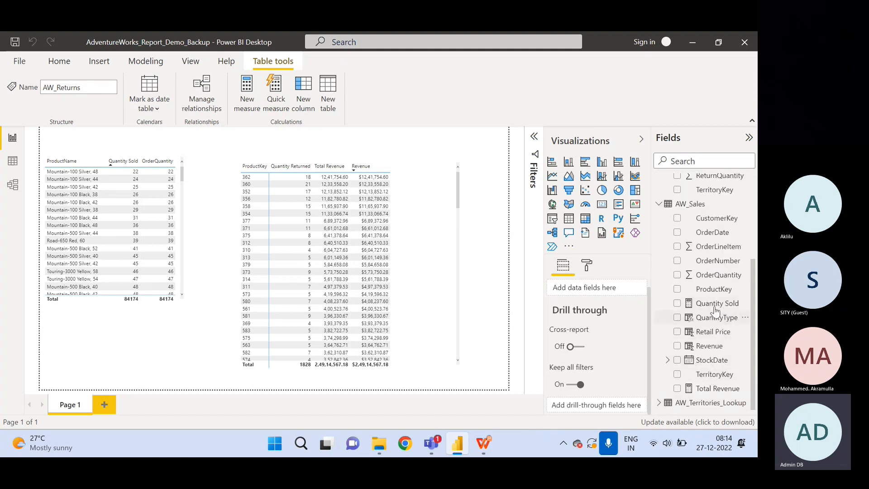
{"action": "scroll", "coordinate": [754, 340], "scroll_direction": "up", "scroll_amount": 2}
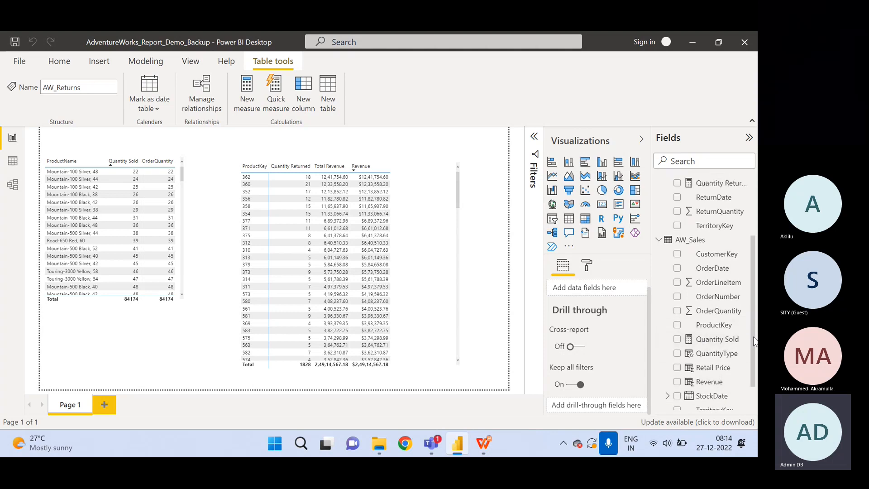
{"action": "scroll", "coordinate": [745, 288], "scroll_direction": "up", "scroll_amount": 5}
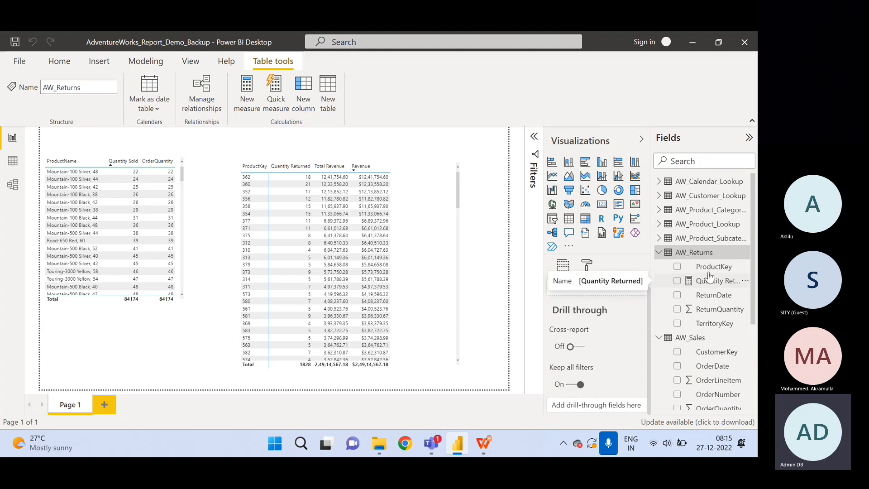
Create a Return Rate measure in AW_Returns that divides [Quantity Returned] by [Quantity Sold] using the / operator.
{"action": "right_click", "coordinate": [694, 255]}
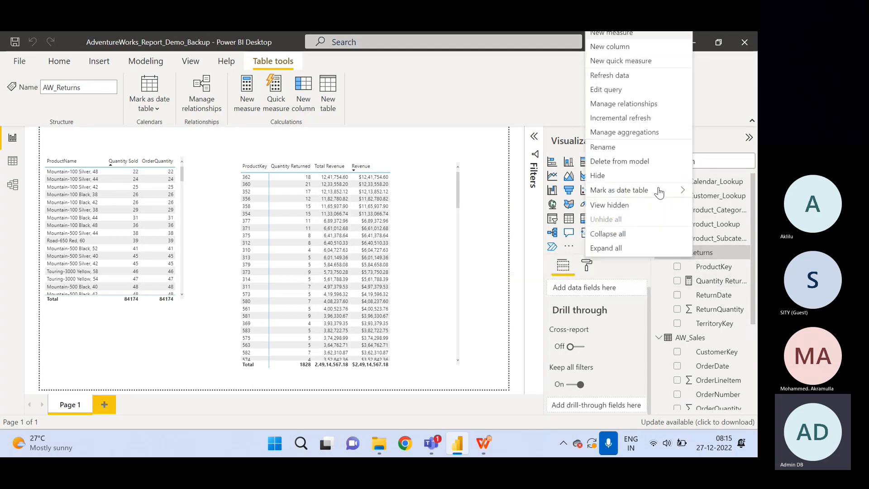
{"action": "left_click", "coordinate": [611, 34]}
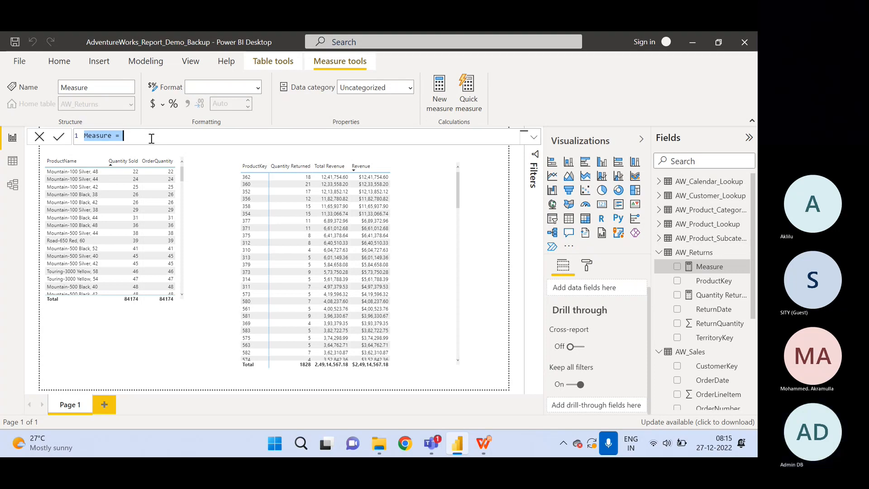
{"action": "type", "text": "Return "}
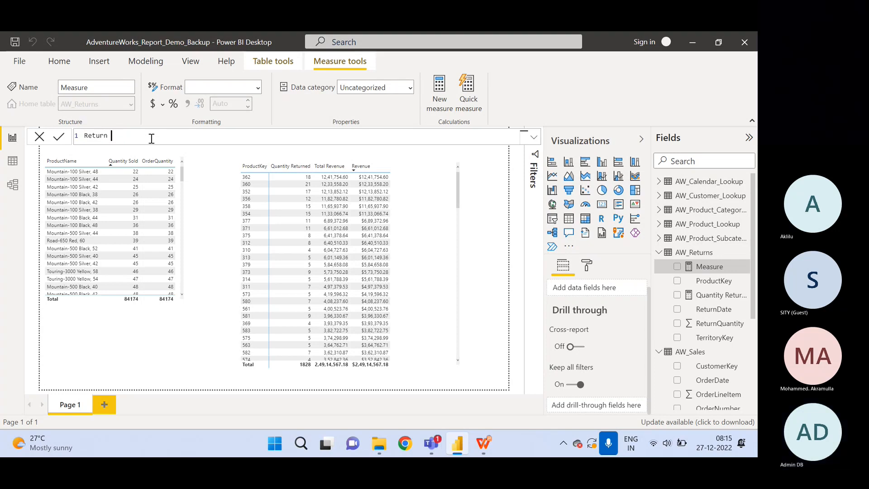
{"action": "type", "text": "Rate ="}
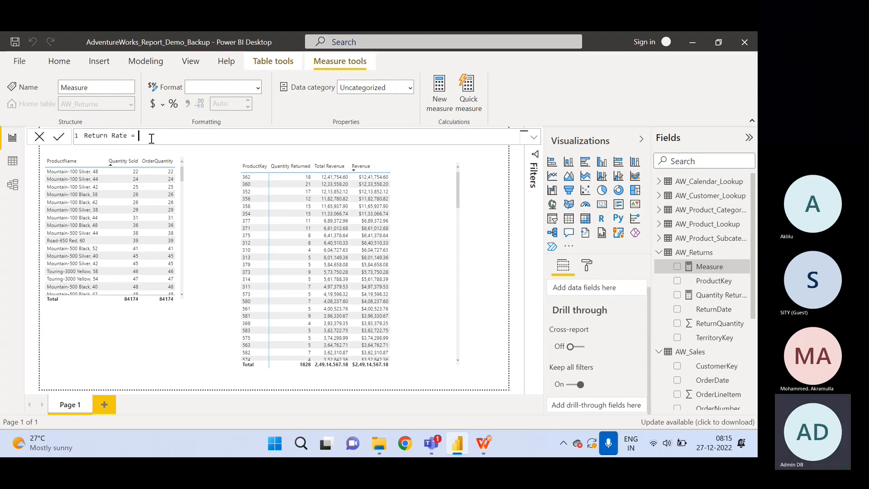
{"action": "type", "text": " [Qua"}
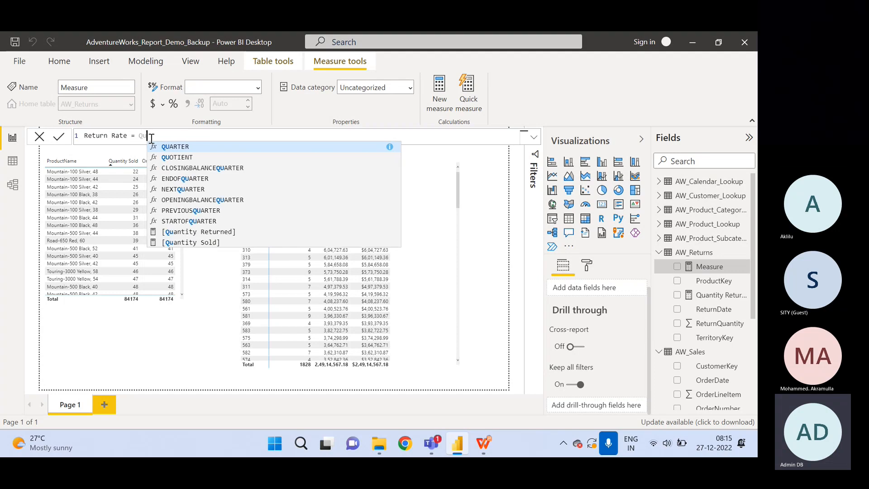
{"action": "type", "text": "ntity"}
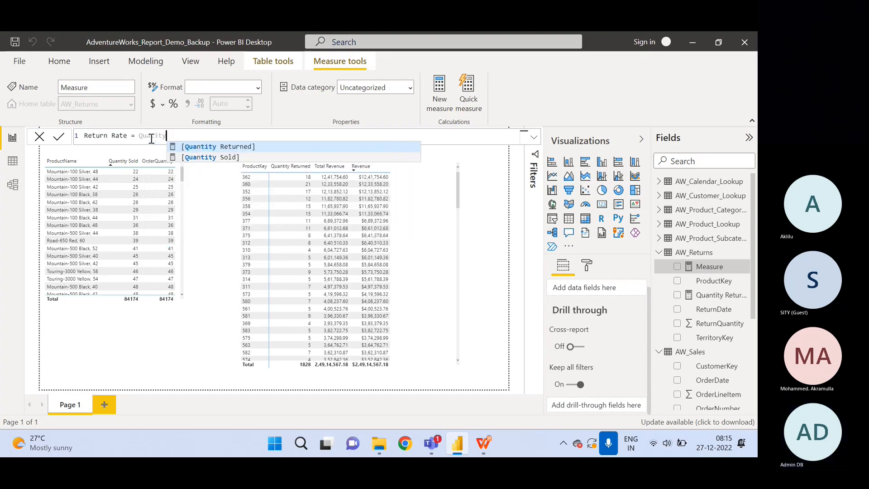
{"action": "key", "text": "Tab"}
{"action": "type", "text": "/"}
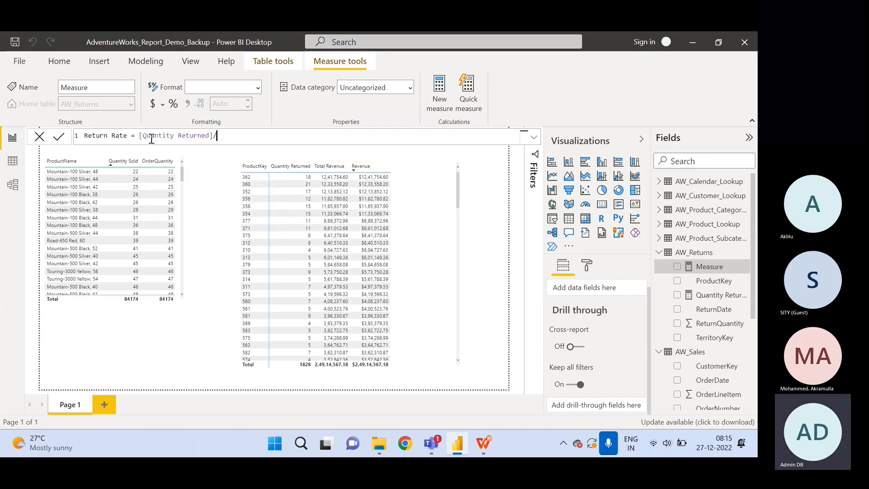
{"action": "type", "text": "Quant"}
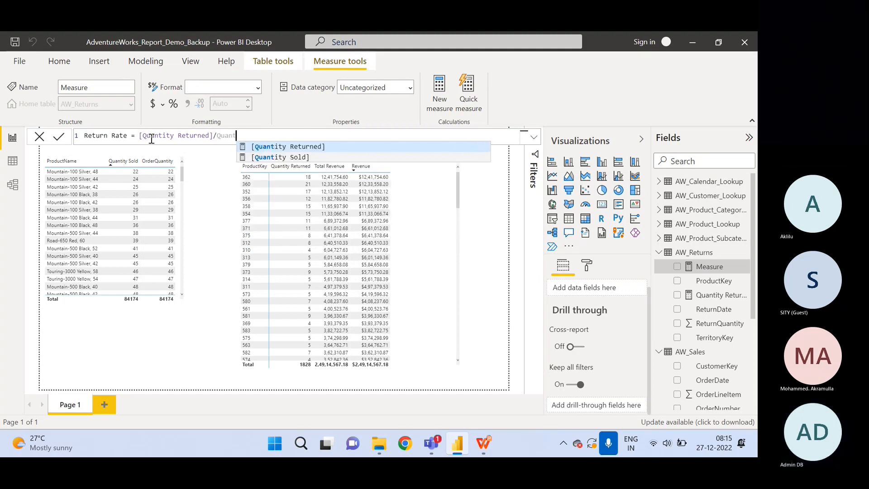
{"action": "key", "text": "Down"}
{"action": "key", "text": "Tab"}
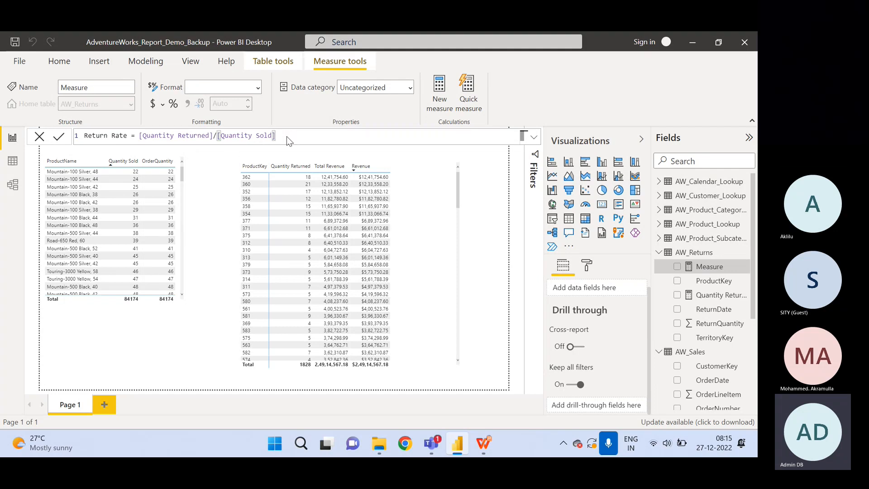
{"action": "key", "text": "Return"}
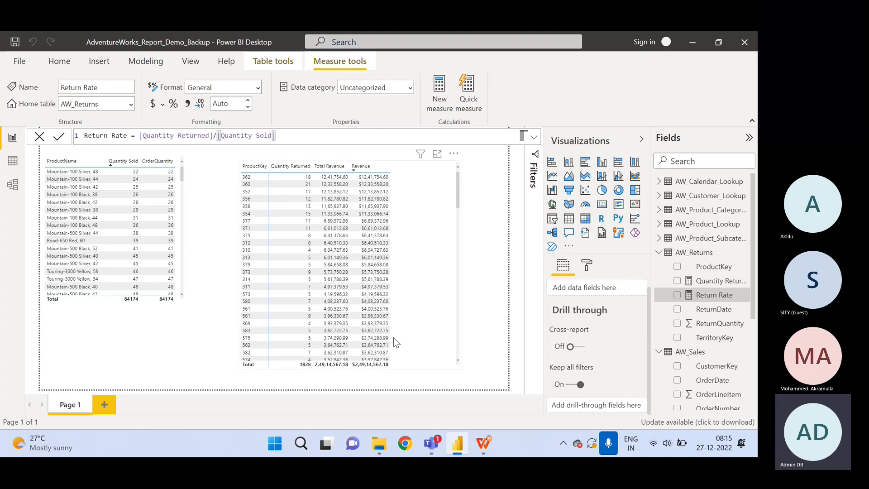
Switch to the Class_PPT.pptx presentation in WPS Office, check the Divide function's syntax, and return to Power BI Desktop.
{"action": "left_click", "coordinate": [484, 441]}
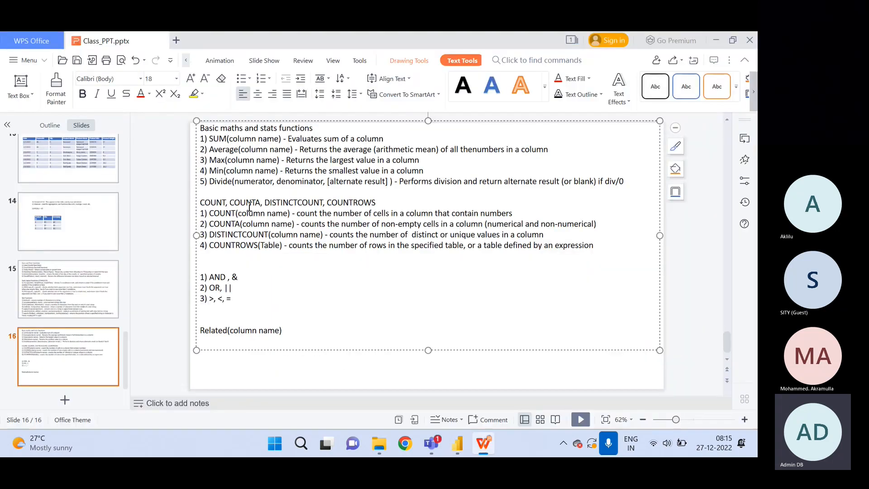
{"action": "double_click", "coordinate": [213, 182]}
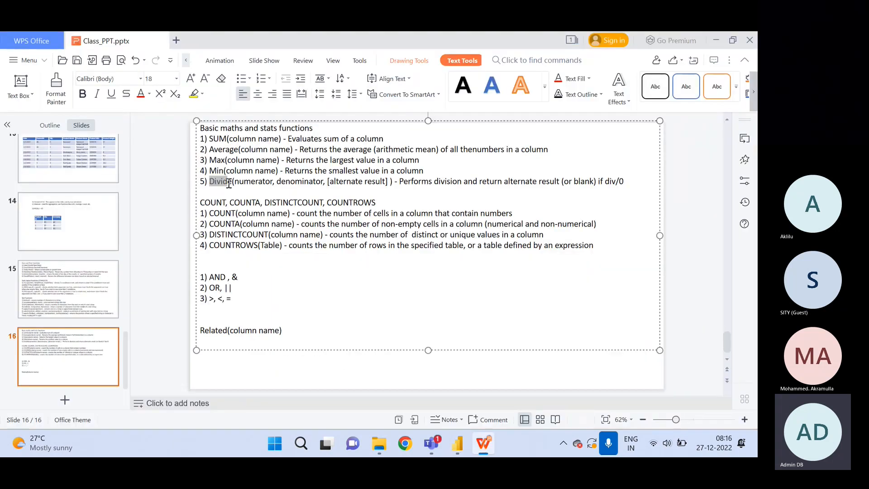
{"action": "left_click", "coordinate": [484, 446]}
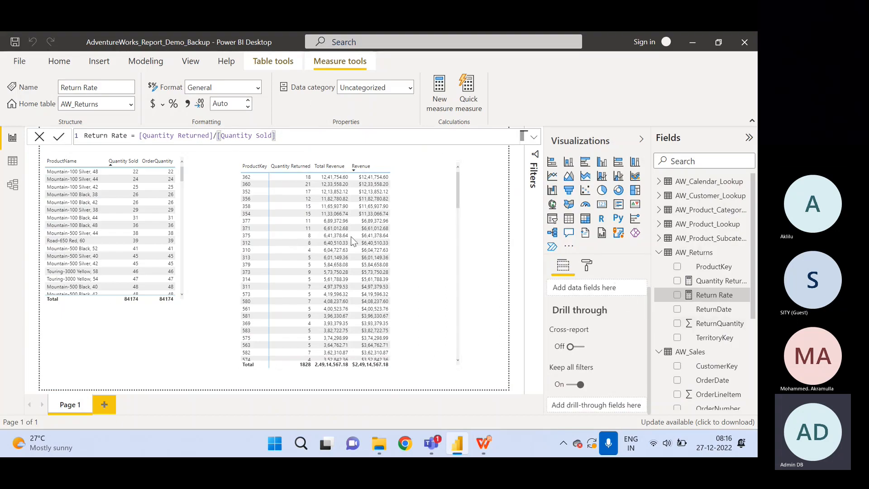
Add Quantity Sold before Quantity Returned in the ProductKey matrix values and remove Revenue from it.
{"action": "left_click", "coordinate": [423, 249]}
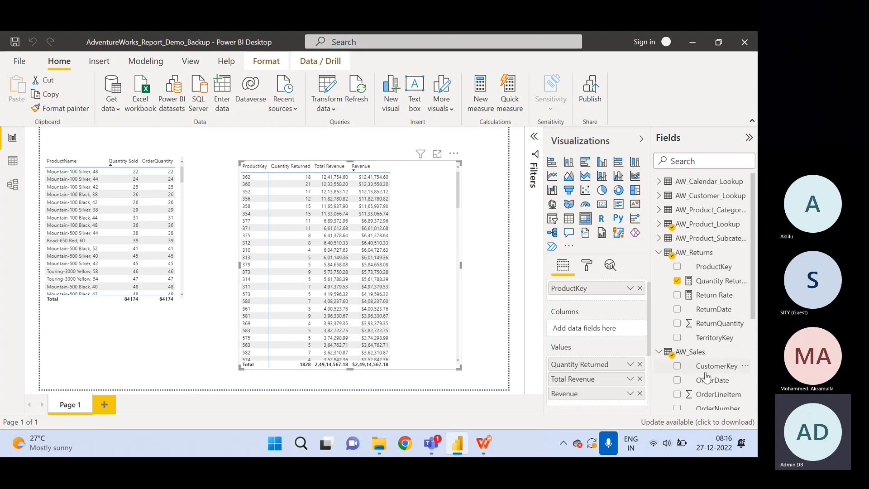
{"action": "scroll", "coordinate": [754, 295], "scroll_direction": "down", "scroll_amount": 5}
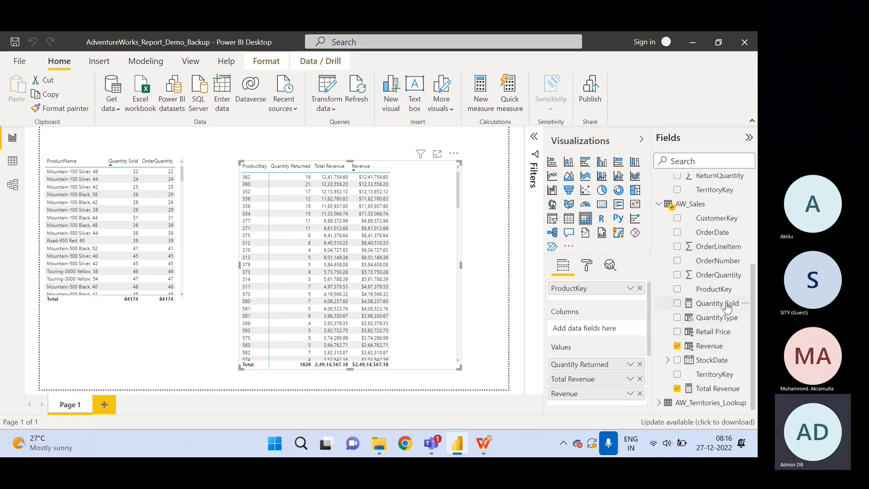
{"action": "left_click_drag", "start_coordinate": [724, 304], "coordinate": [596, 359]}
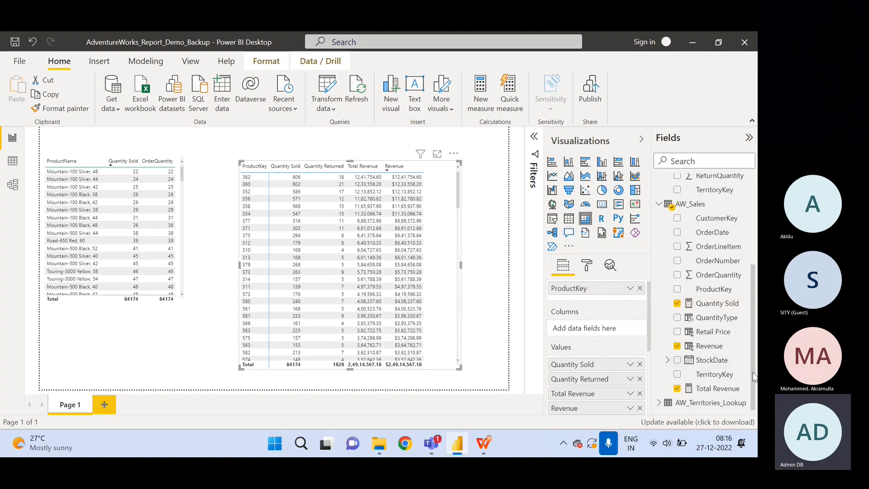
{"action": "left_click", "coordinate": [640, 408]}
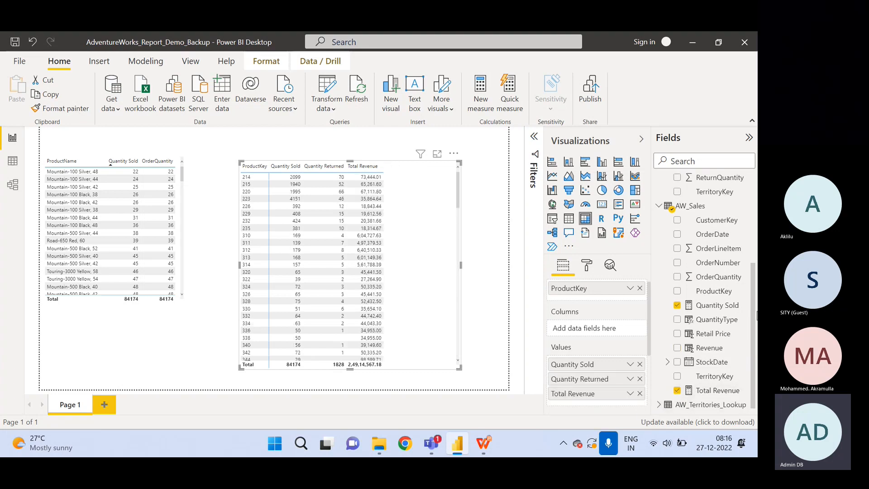
Add Return Rate after Total Revenue in the matrix values and format the measure as a percentage.
{"action": "scroll", "coordinate": [753, 348], "scroll_direction": "up", "scroll_amount": 3}
{"action": "left_click_drag", "start_coordinate": [714, 224], "coordinate": [601, 403]}
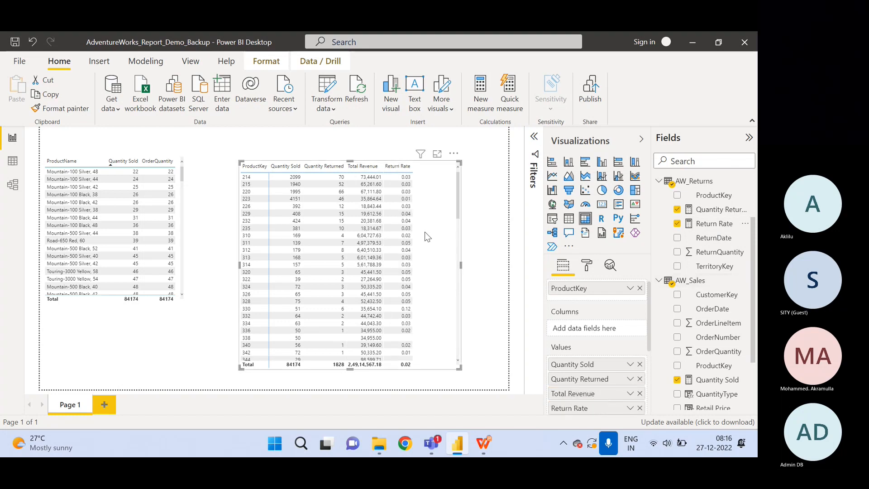
{"action": "left_click", "coordinate": [721, 228]}
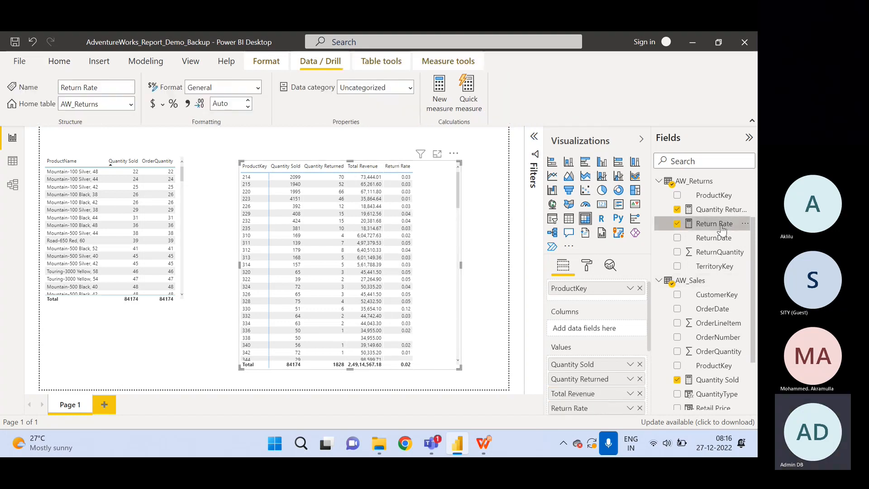
{"action": "left_click", "coordinate": [173, 104]}
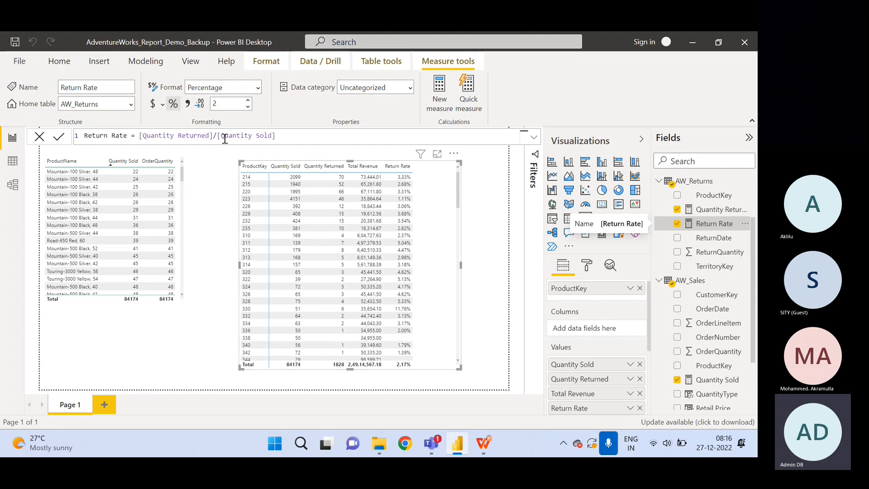
Rewrite the Return Rate formula as DIVIDE([Quantity Returned],[Quantity Sold], "No case").
{"action": "left_click", "coordinate": [282, 136]}
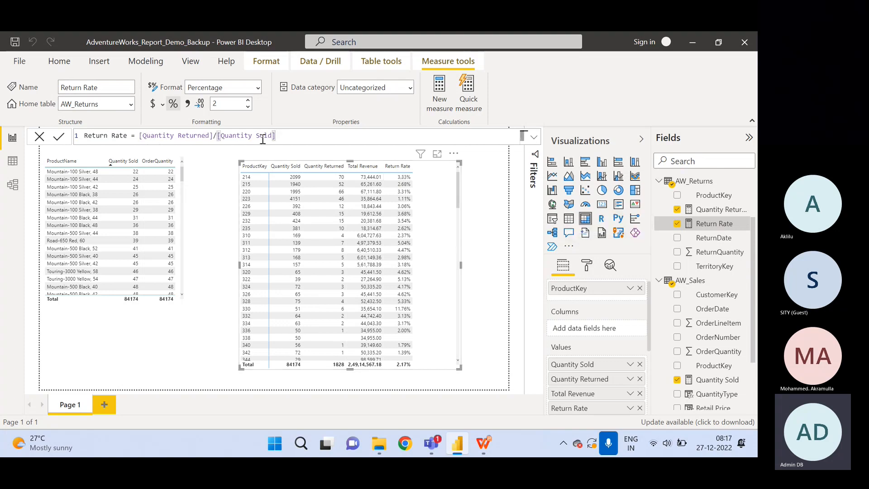
{"action": "key", "text": "BackSpace"}
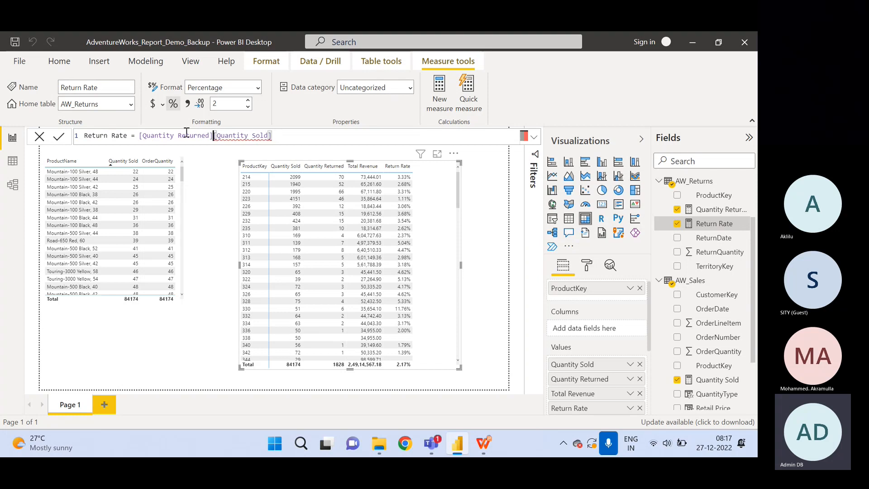
{"action": "type", "text": "DIVIDE("}
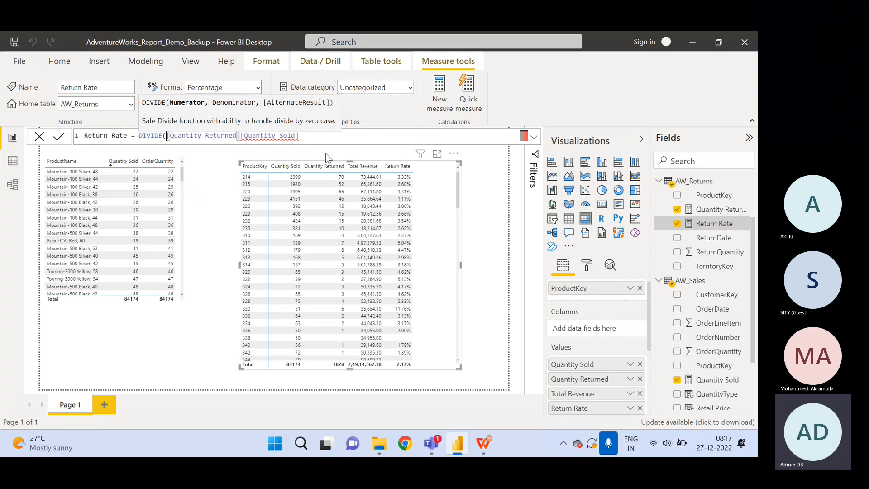
{"action": "left_click", "coordinate": [242, 136]}
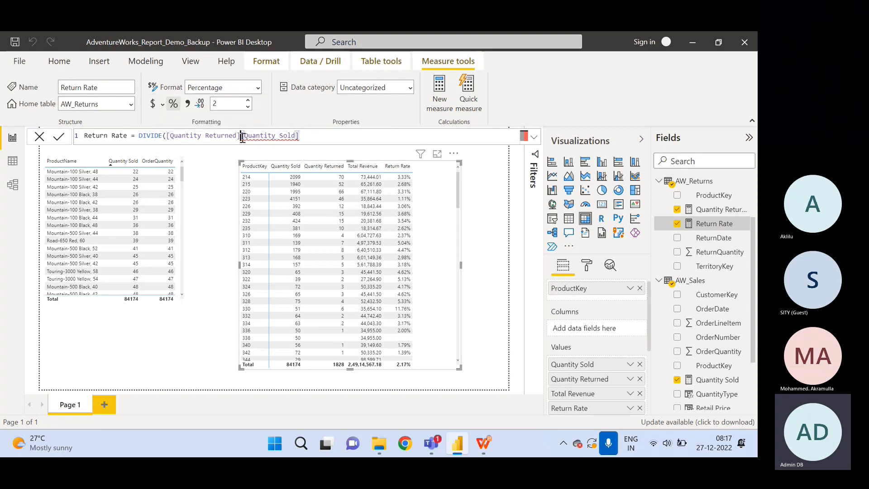
{"action": "type", "text": ","}
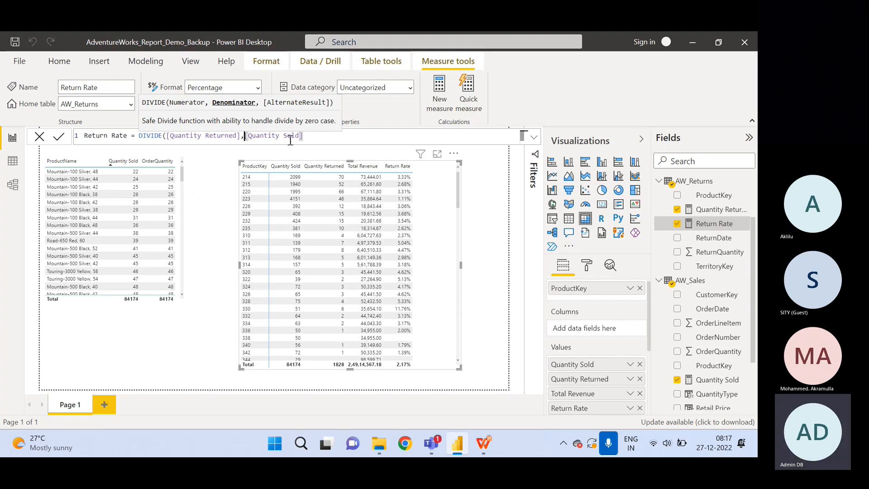
{"action": "left_click", "coordinate": [318, 138]}
{"action": "type", "text": ", \"No"}
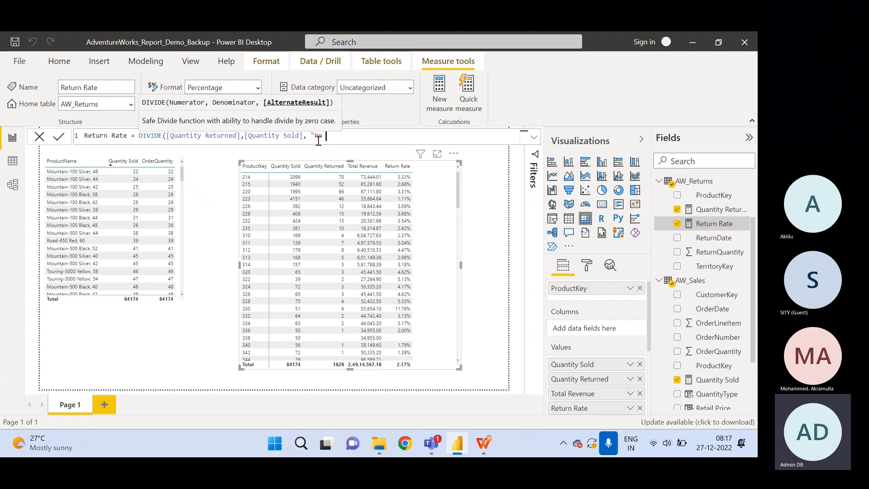
{"action": "type", "text": "ase\")"}
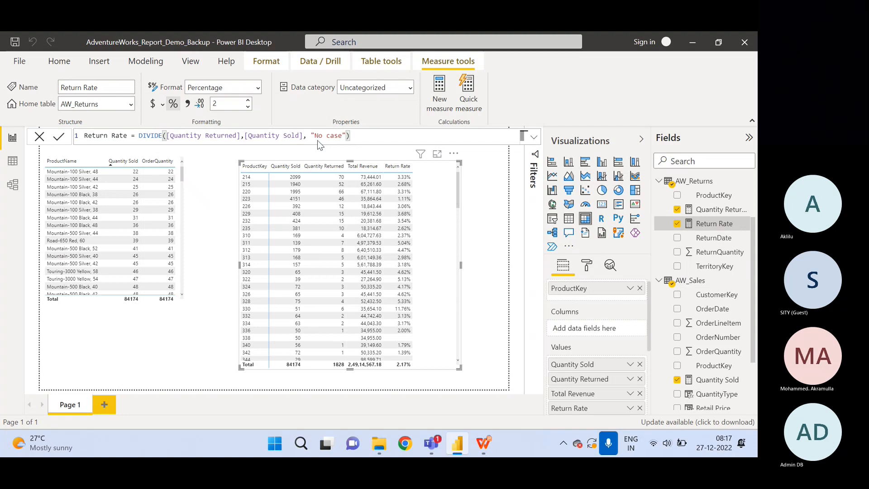
{"action": "key", "text": "Return"}
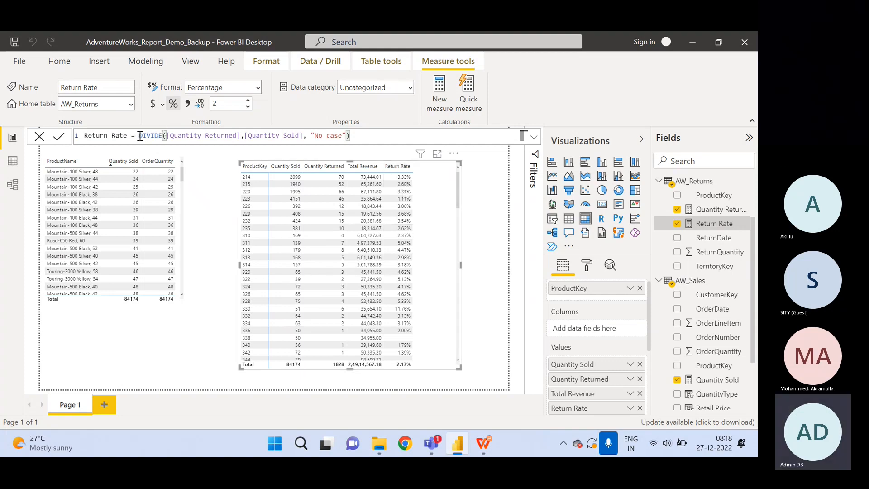
{"action": "left_click_drag", "start_coordinate": [139, 136], "coordinate": [166, 136]}
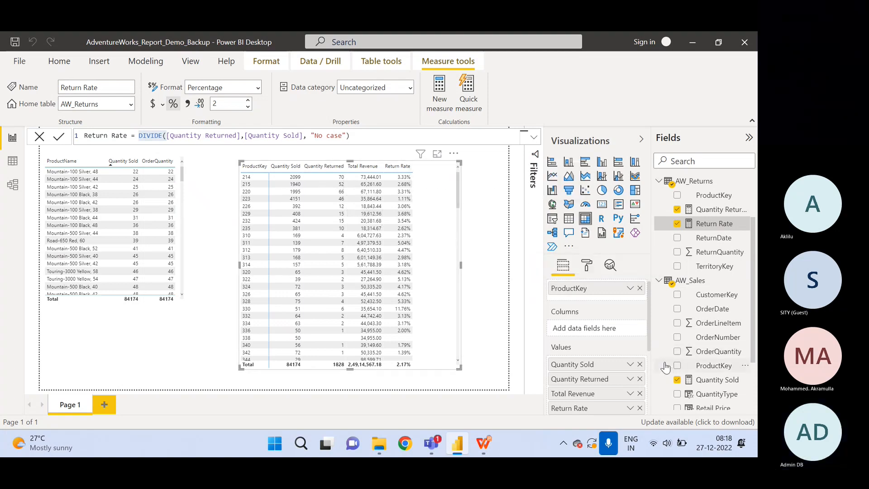
Remove Total Revenue from the matrix values and replace its ProductKey rows with CategoryName from the product categories table.
{"action": "left_click", "coordinate": [640, 393]}
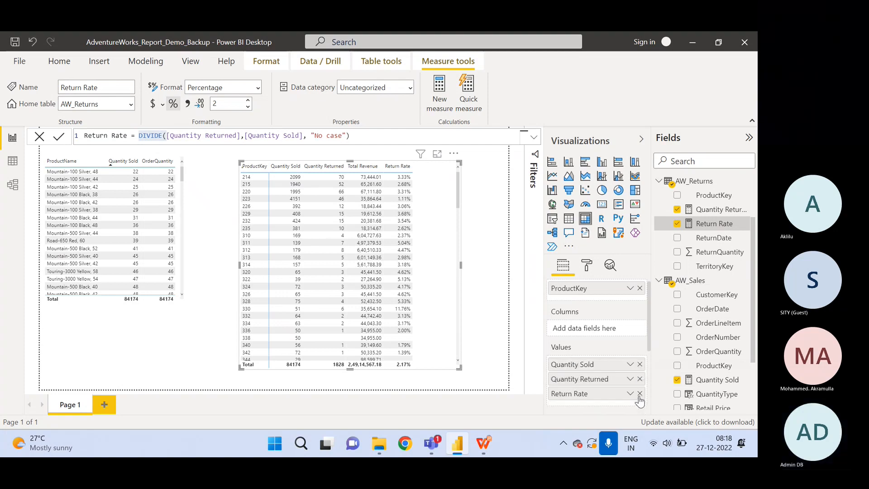
{"action": "left_click", "coordinate": [640, 288]}
{"action": "scroll", "coordinate": [750, 265], "scroll_direction": "up", "scroll_amount": 3}
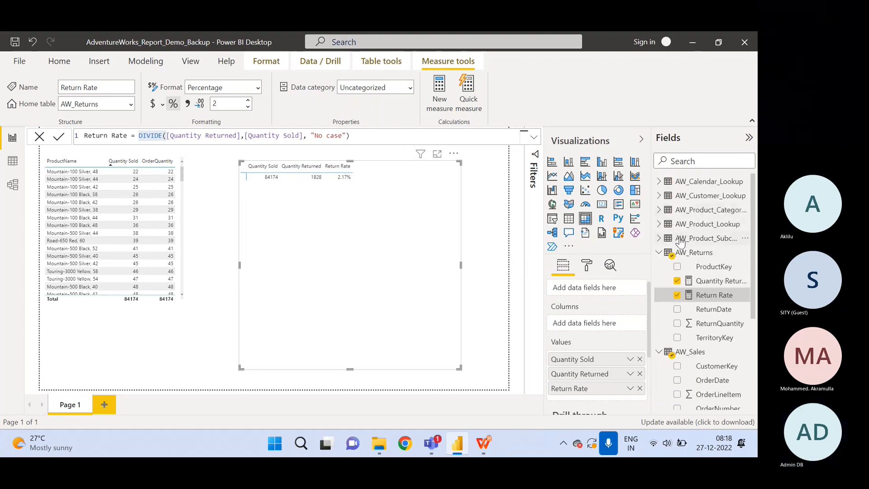
{"action": "left_click", "coordinate": [658, 210]}
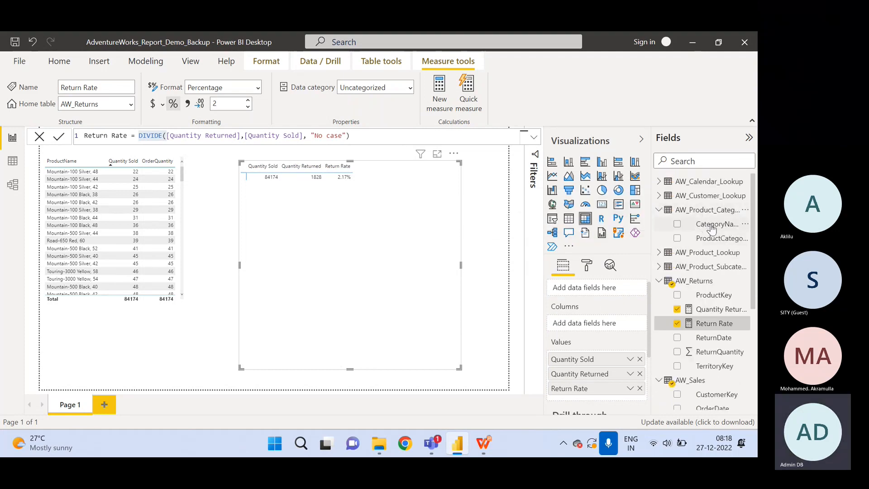
{"action": "left_click_drag", "start_coordinate": [711, 225], "coordinate": [586, 289]}
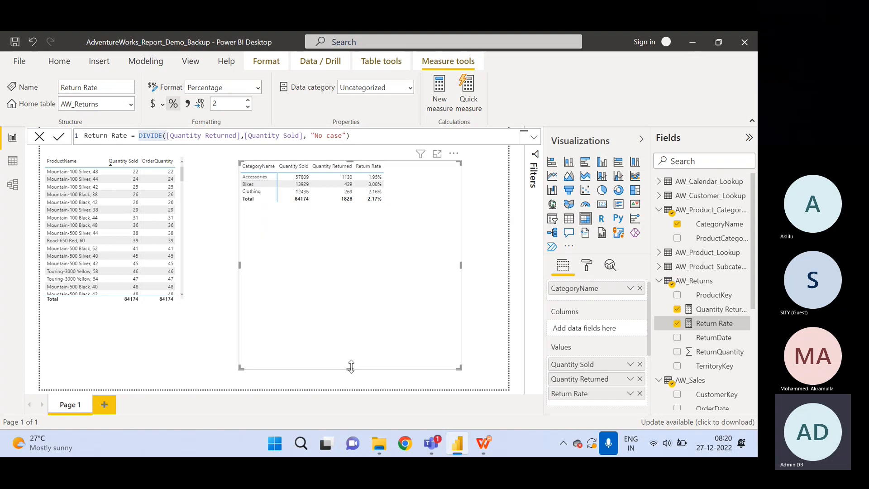
Reduce the category matrix's height and width so its frame fits closely around the displayed rows and columns.
{"action": "left_click_drag", "start_coordinate": [351, 367], "coordinate": [346, 219]}
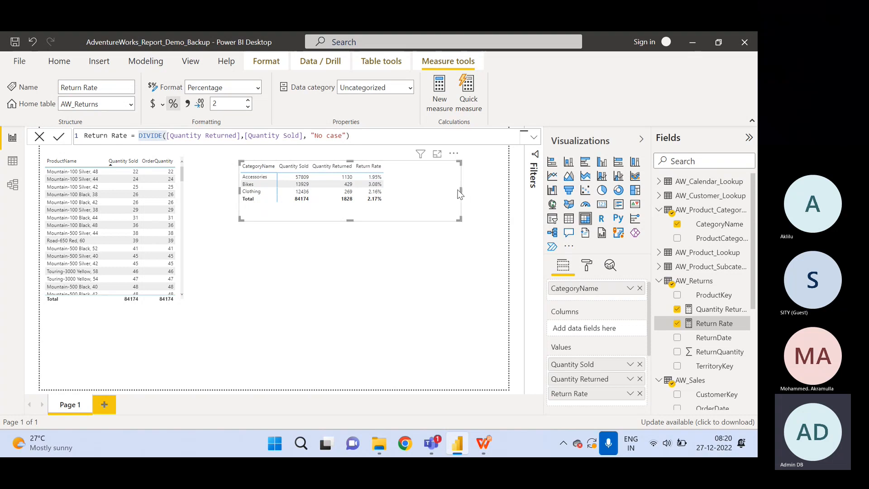
{"action": "left_click_drag", "start_coordinate": [460, 194], "coordinate": [399, 190]}
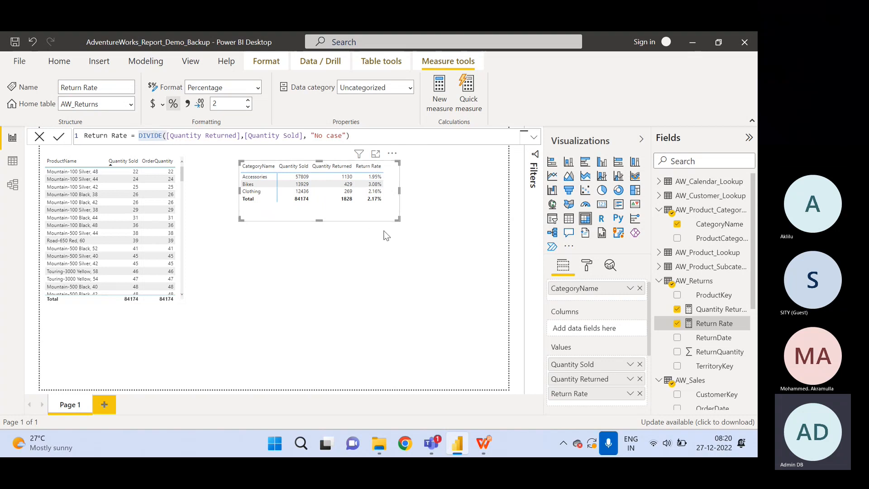
Review the formula of the Revenue calculated column in AW_Sales data view and of the Quantity Returned measure in the report.
{"action": "left_click", "coordinate": [13, 161]}
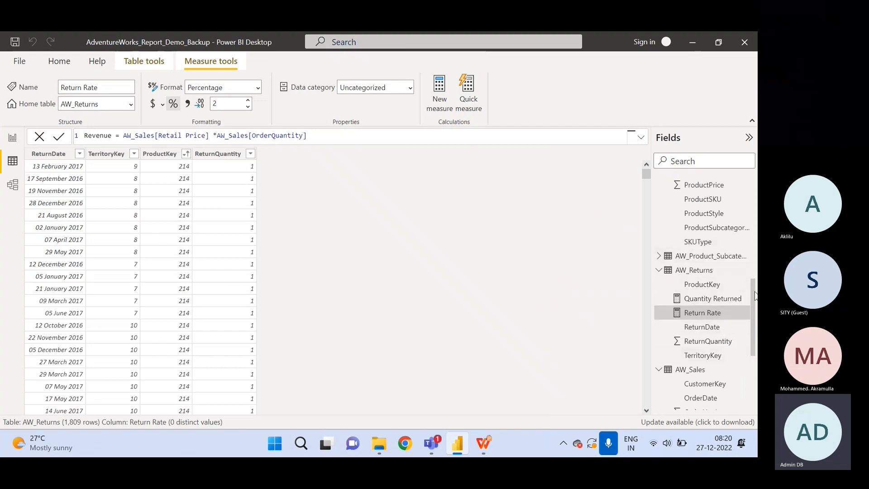
{"action": "left_click_drag", "start_coordinate": [755, 296], "coordinate": [755, 355]}
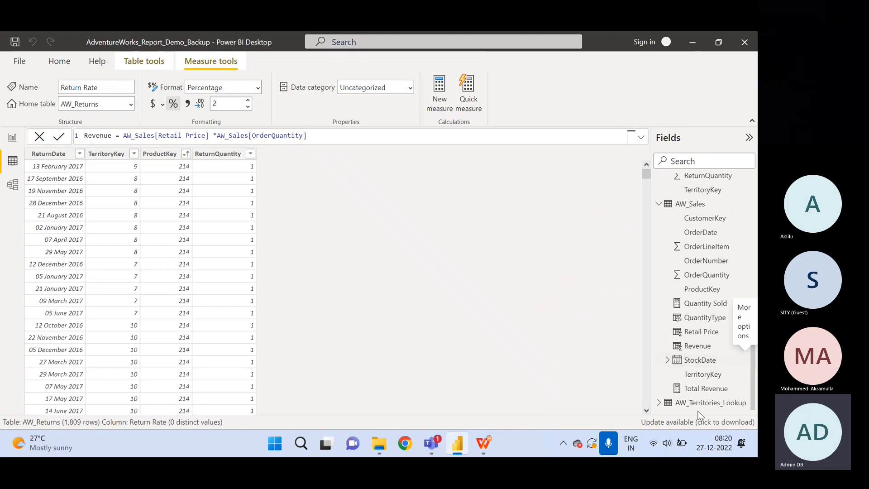
{"action": "left_click", "coordinate": [699, 346]}
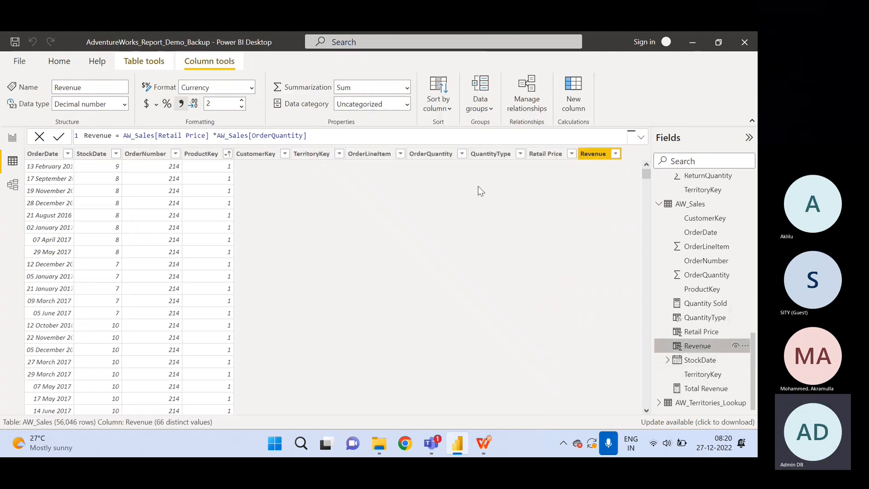
{"action": "left_click", "coordinate": [215, 136]}
{"action": "type", "text": "*"}
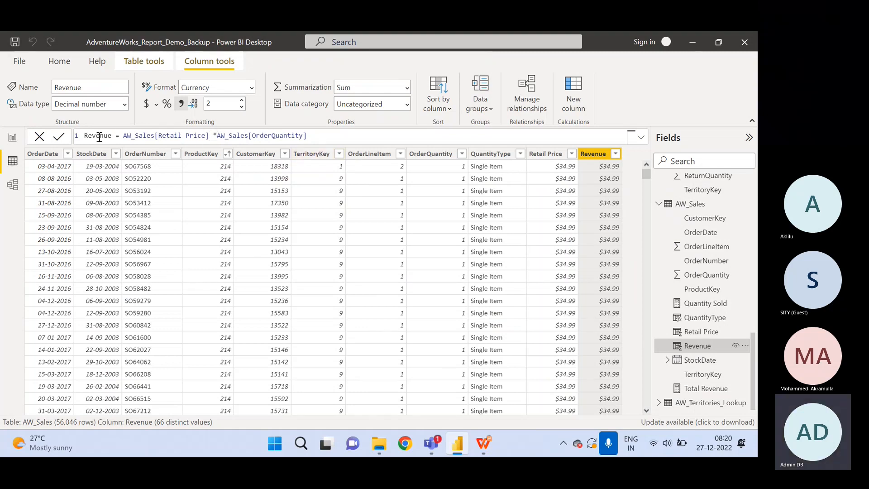
{"action": "left_click", "coordinate": [13, 137]}
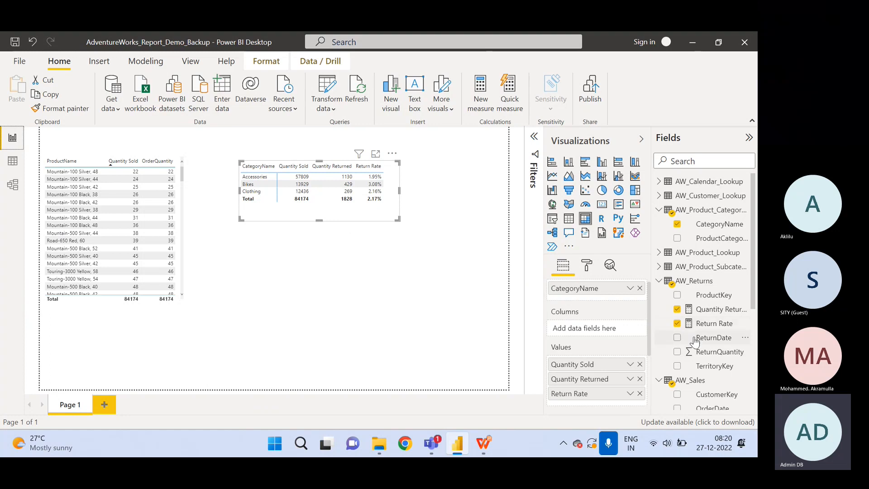
{"action": "left_click", "coordinate": [723, 311]}
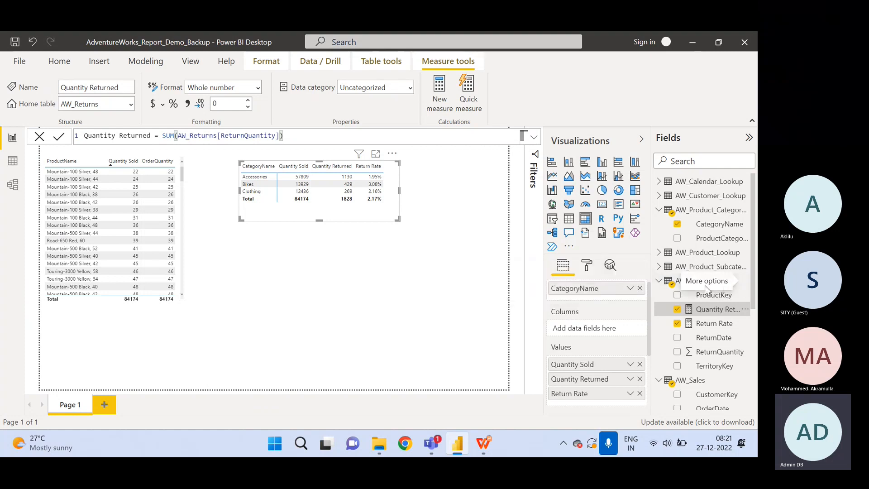
Collapse the AW_Returns field list and expand the fields of AW_Product_Lookup.
{"action": "left_click", "coordinate": [660, 281]}
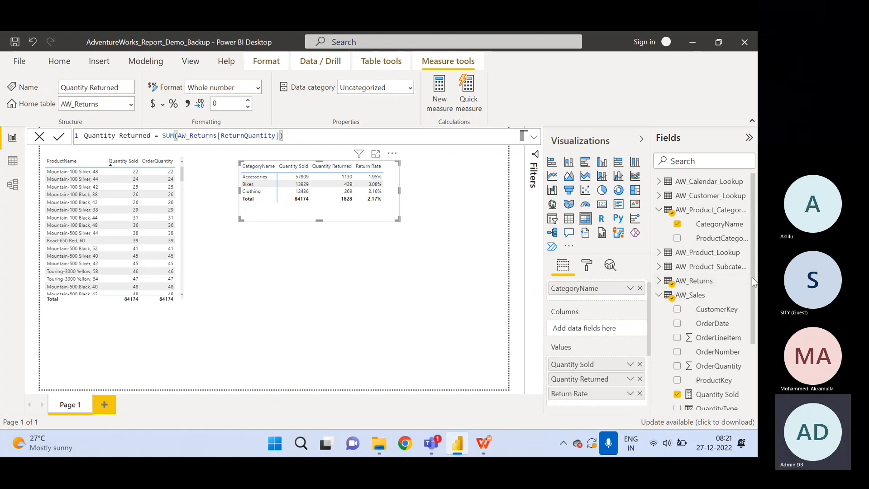
{"action": "right_click", "coordinate": [753, 320]}
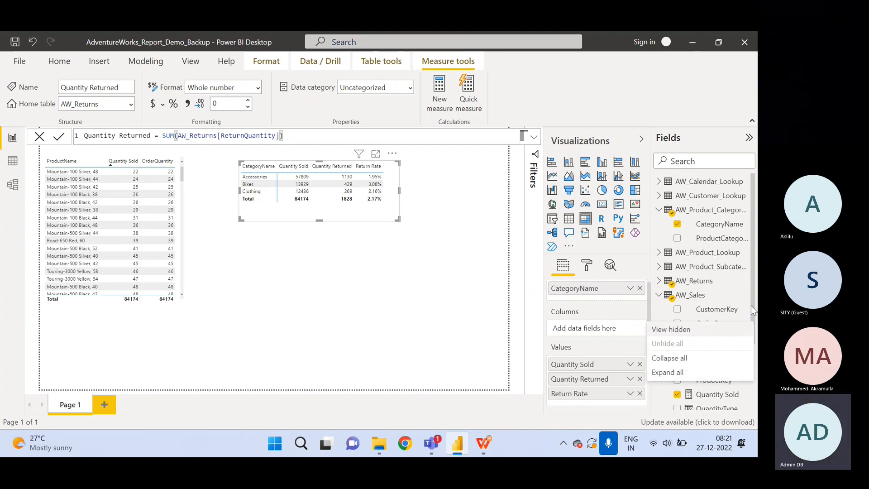
{"action": "left_click", "coordinate": [751, 309]}
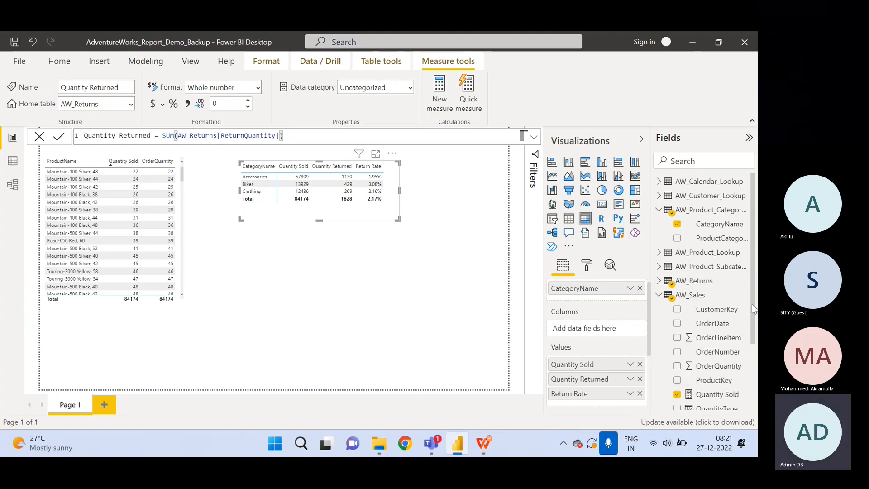
{"action": "left_click_drag", "start_coordinate": [752, 303], "coordinate": [750, 351]}
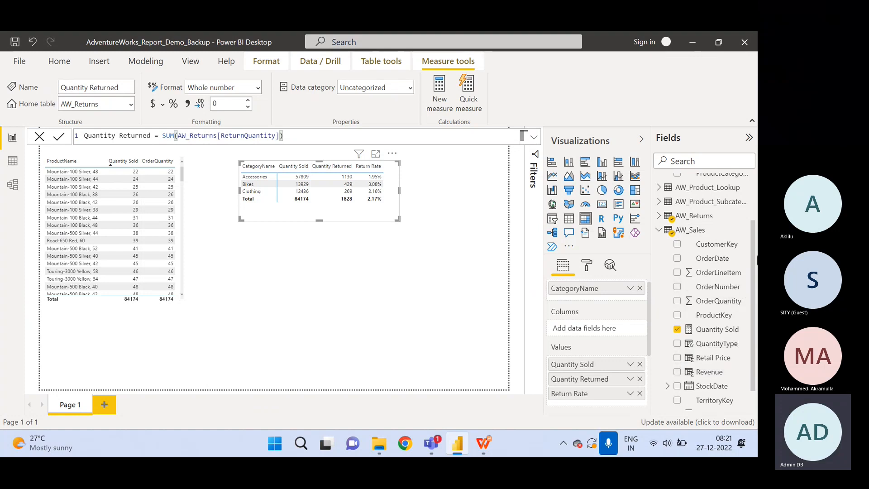
{"action": "left_click_drag", "start_coordinate": [752, 294], "coordinate": [753, 208]}
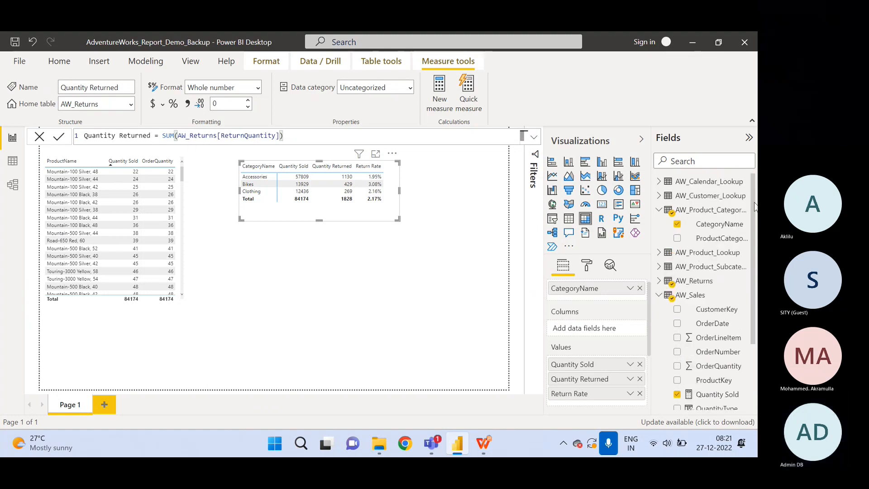
{"action": "left_click", "coordinate": [659, 252]}
{"action": "left_click", "coordinate": [708, 253]}
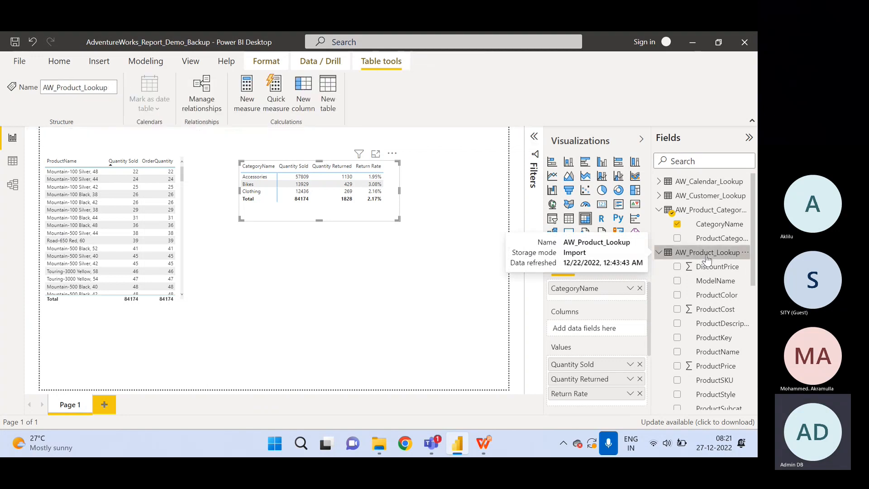
Create the measure Avg Retail Price = AVERAGE(AW_Product_Lookup[ProductPrice]) in the AW_Product_Lookup table.
{"action": "right_click", "coordinate": [707, 257]}
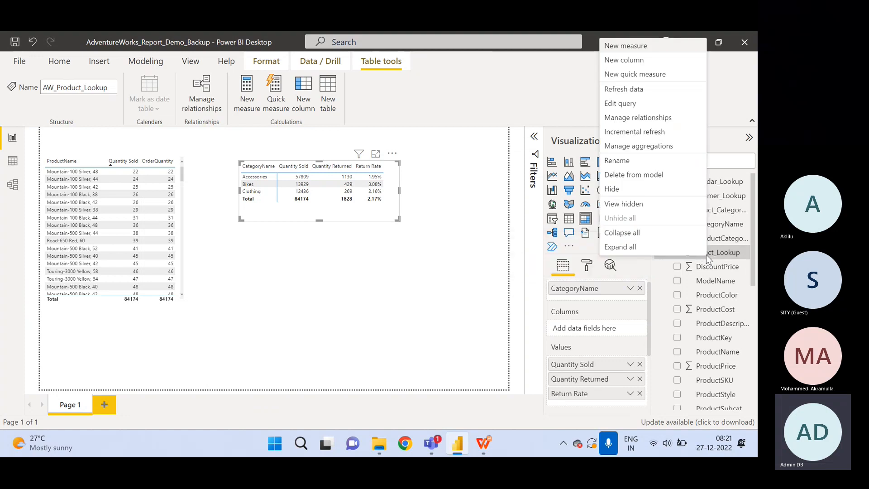
{"action": "left_click", "coordinate": [629, 46]}
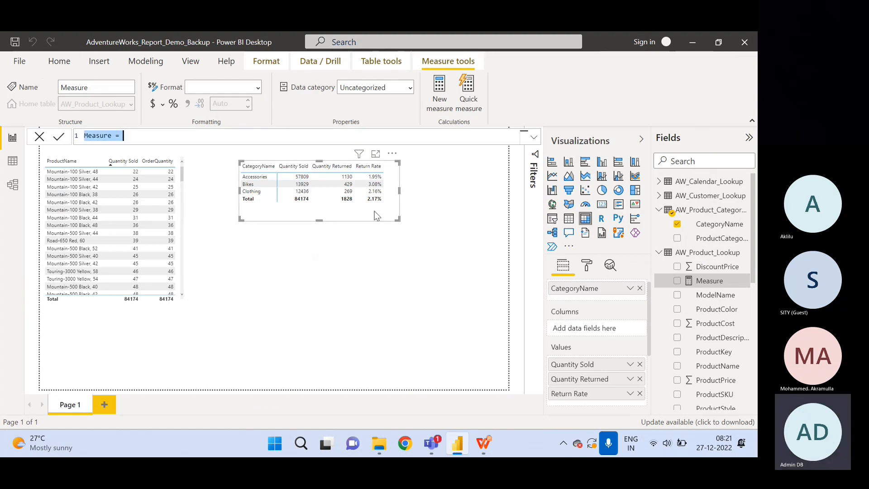
{"action": "type", "text": "Avg"}
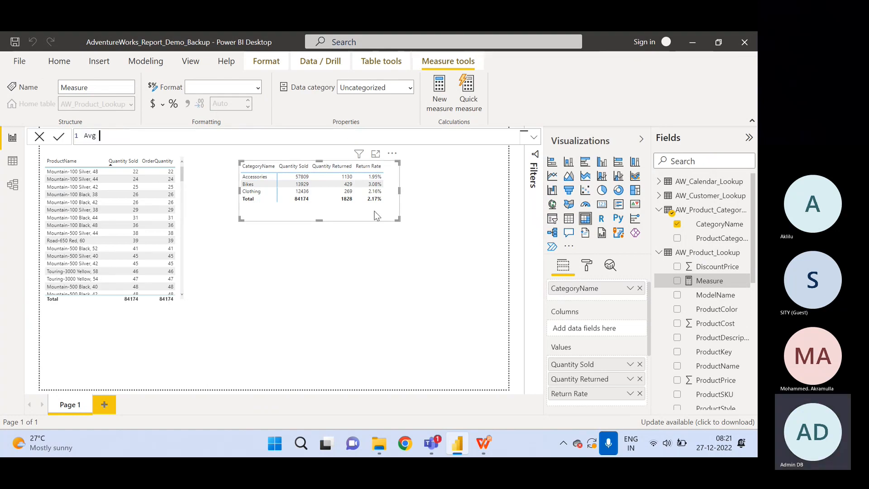
{"action": "type", "text": " Retail Price = AVERAGE("}
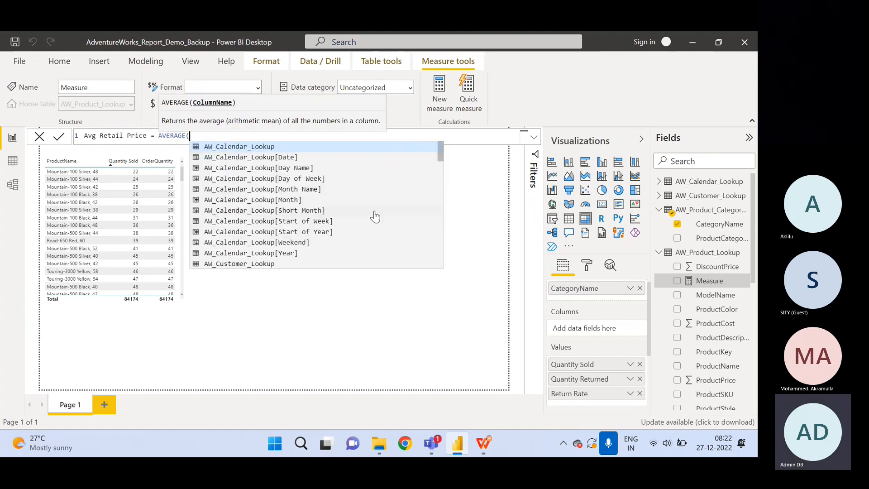
{"action": "type", "text": "Product"}
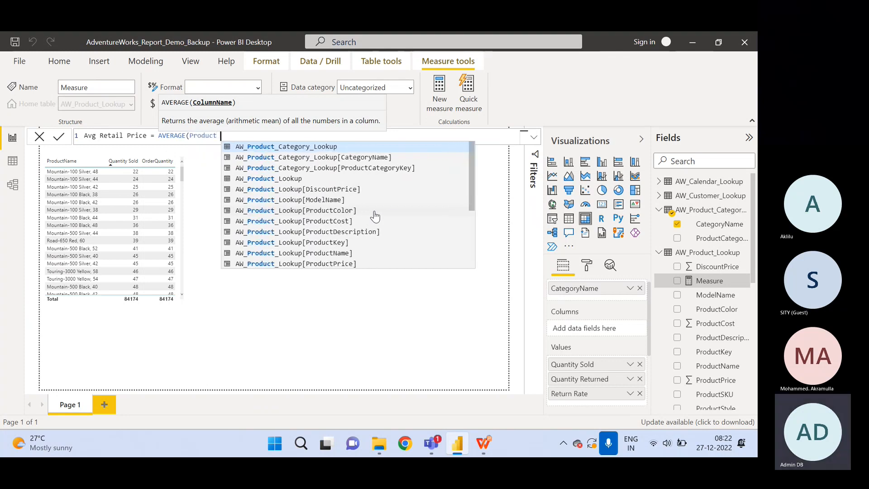
{"action": "left_click", "coordinate": [319, 264]}
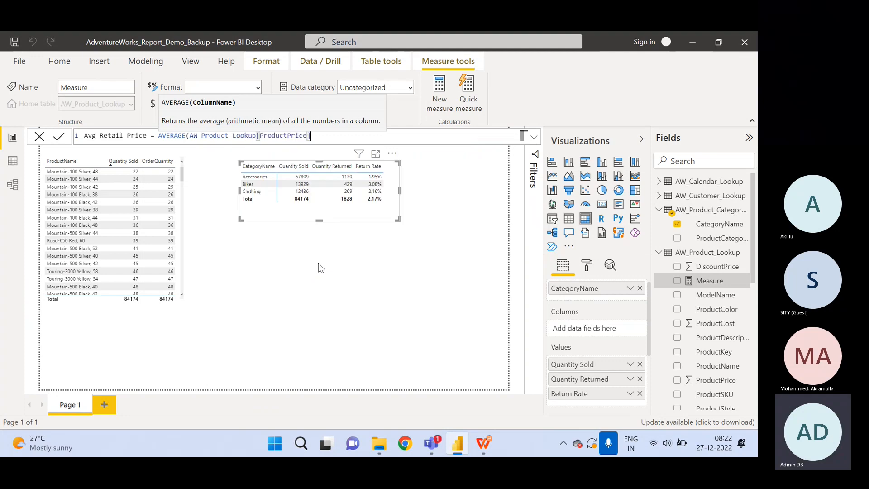
{"action": "type", "text": ")"}
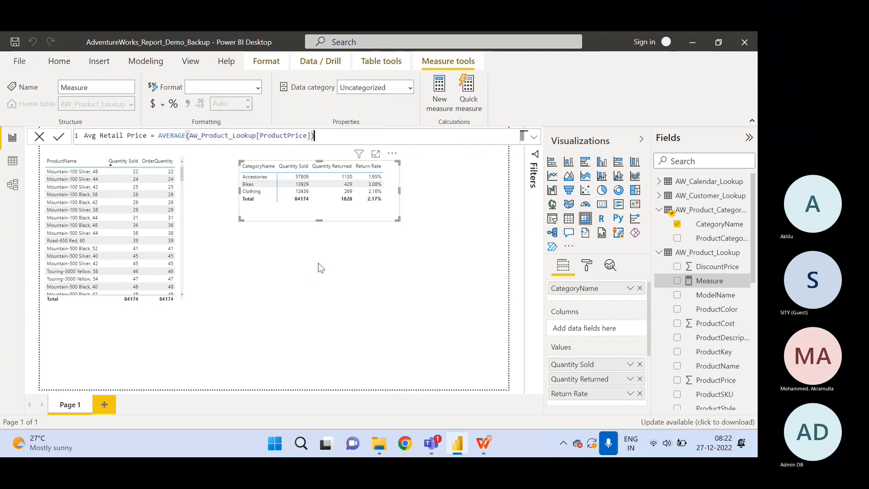
{"action": "key", "text": "Return"}
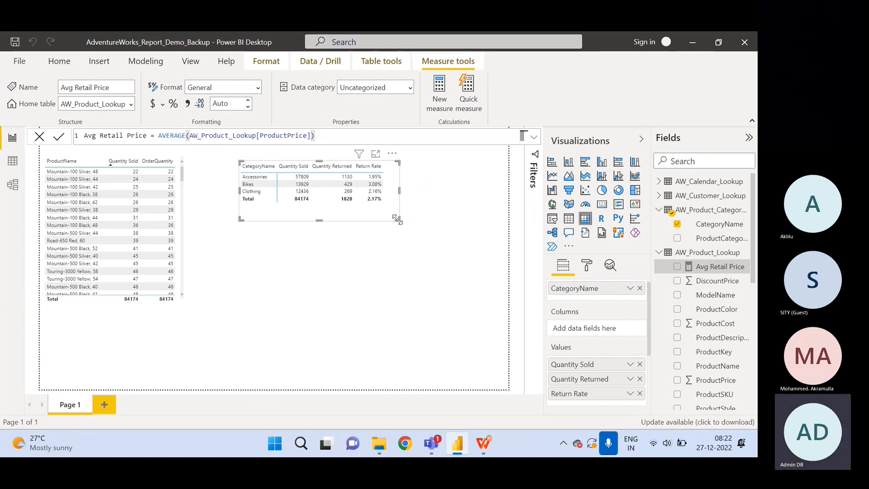
Enlarge the category matrix's frame and add Avg Retail Price after Return Rate in its values.
{"action": "left_click_drag", "start_coordinate": [397, 219], "coordinate": [461, 249]}
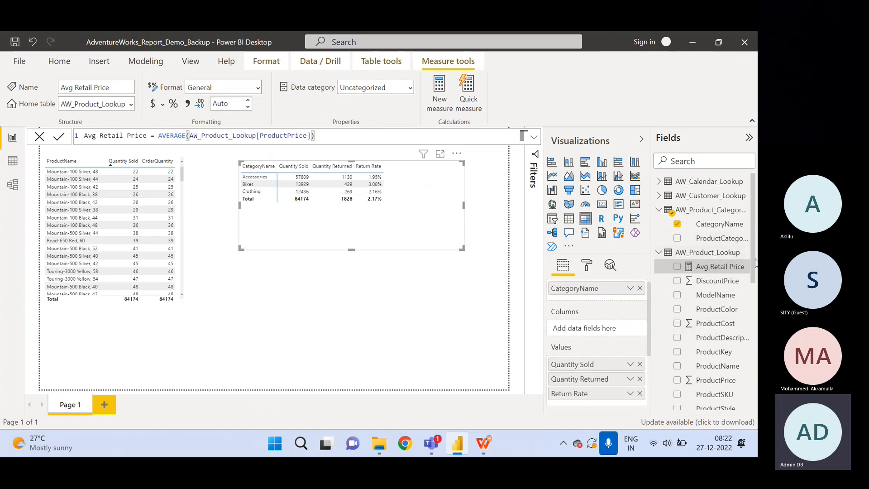
{"action": "left_click_drag", "start_coordinate": [755, 265], "coordinate": [753, 288]}
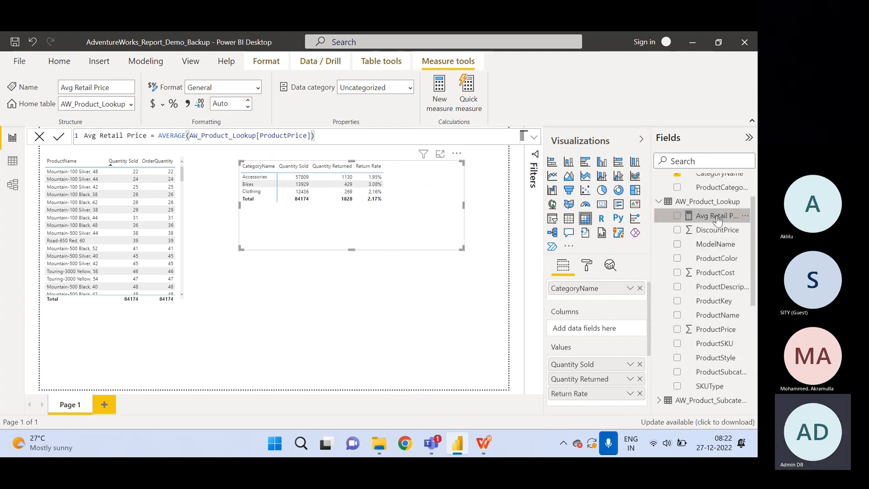
{"action": "left_click_drag", "start_coordinate": [718, 215], "coordinate": [589, 405]}
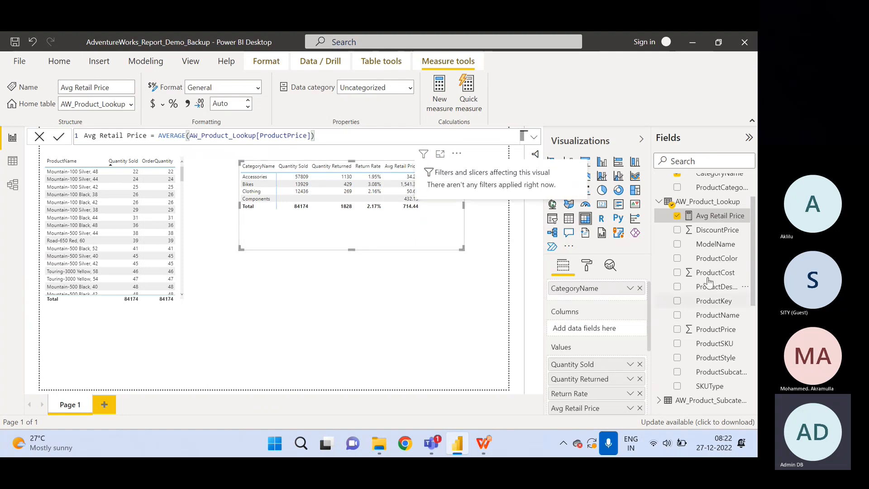
Format the Avg Retail Price measure as currency with 2 decimal places.
{"action": "left_click", "coordinate": [258, 87]}
{"action": "left_click", "coordinate": [213, 122]}
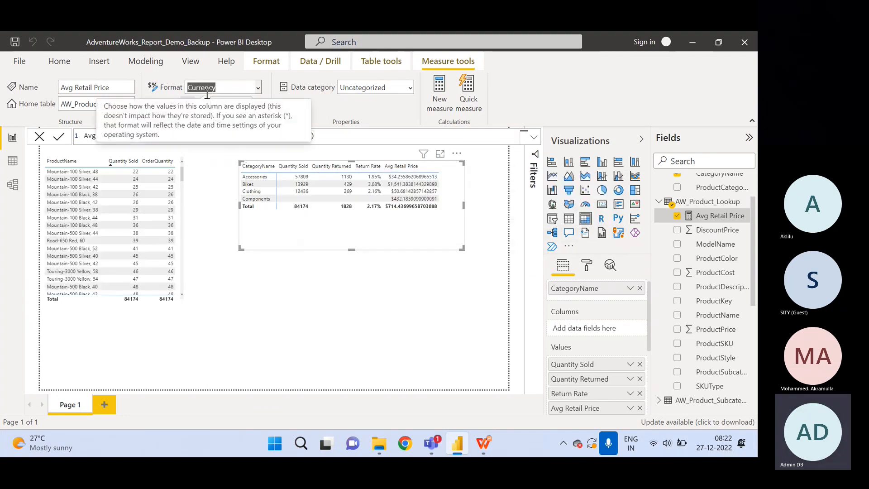
{"action": "left_click", "coordinate": [722, 219]}
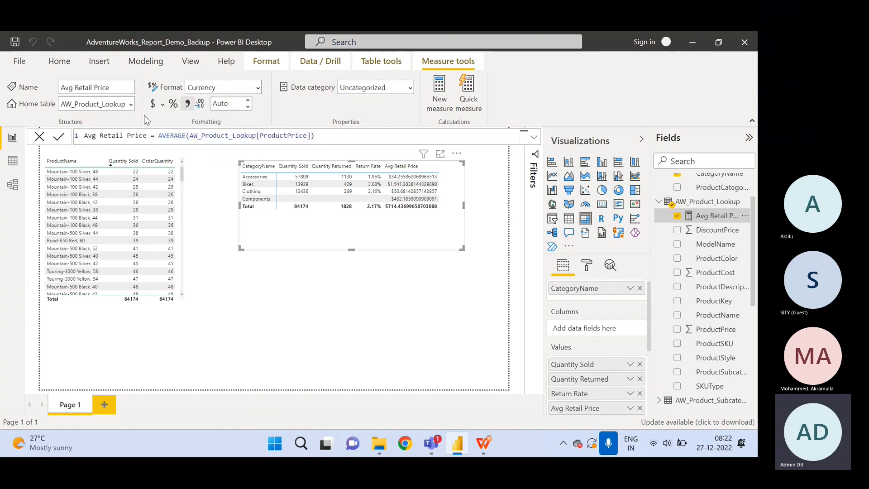
{"action": "left_click", "coordinate": [234, 105]}
{"action": "key", "text": "BackSpace"}
{"action": "key", "text": "BackSpace"}
{"action": "key", "text": "BackSpace"}
{"action": "key", "text": "BackSpace"}
{"action": "type", "text": "2"}
{"action": "key", "text": "Return"}
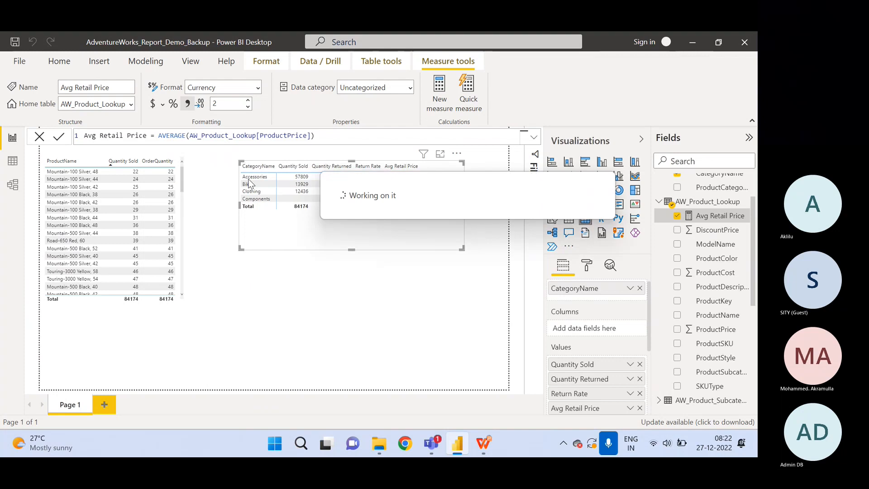
{"action": "left_click", "coordinate": [377, 292]}
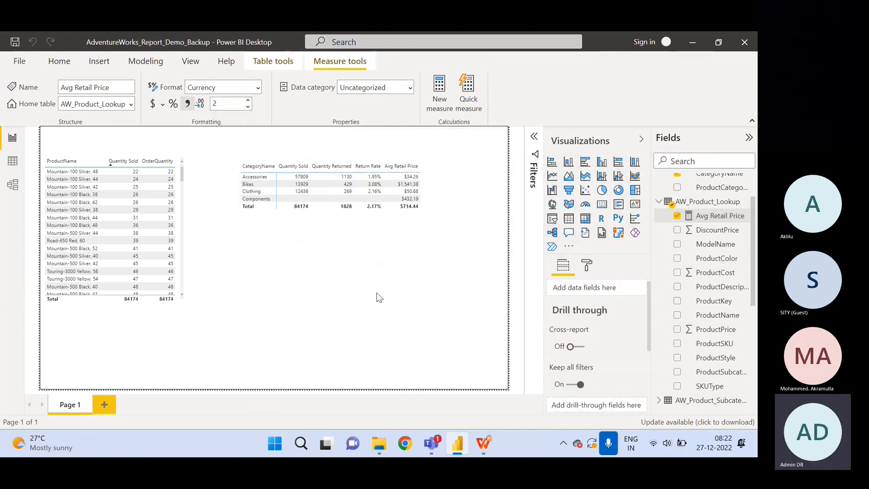
Switch to Class_PPT.pptx in WPS Office to review the basic maths and stats functions on slide 16, and return to the Power BI report.
{"action": "left_click", "coordinate": [386, 233]}
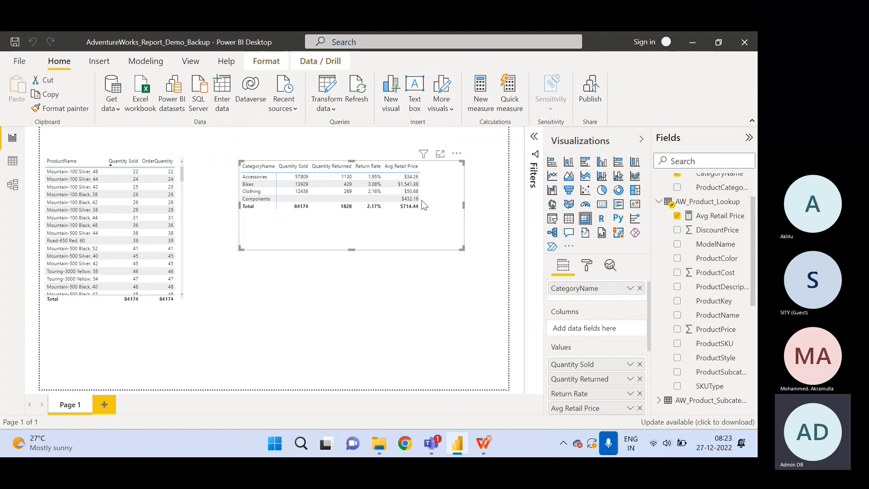
{"action": "left_click", "coordinate": [720, 205]}
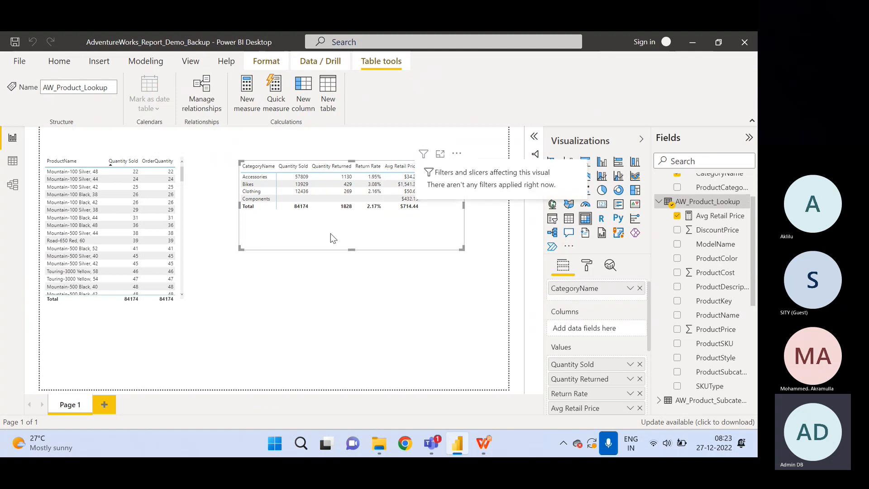
{"action": "left_click", "coordinate": [484, 443]}
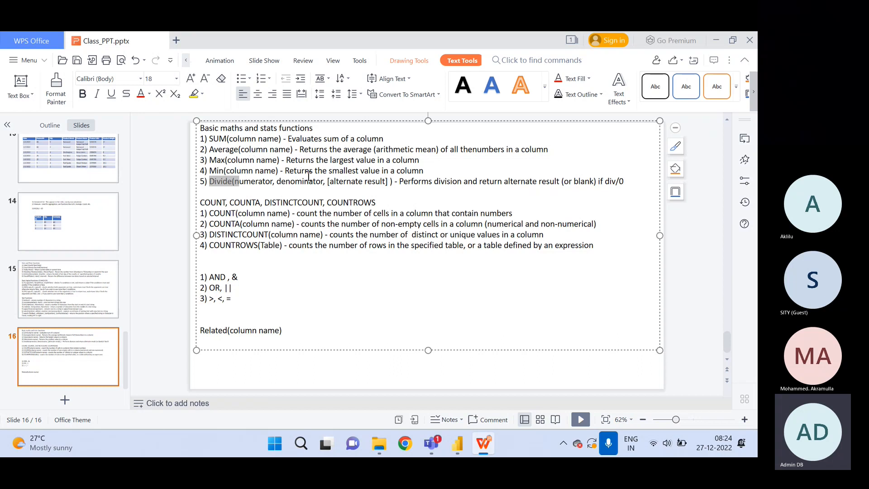
{"action": "left_click", "coordinate": [217, 182]}
{"action": "mouse_move", "coordinate": [462, 442]}
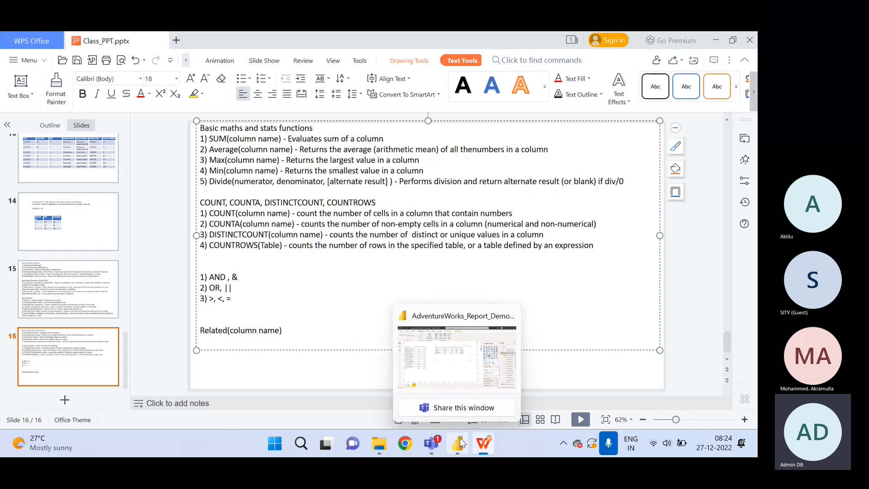
{"action": "left_click", "coordinate": [460, 442]}
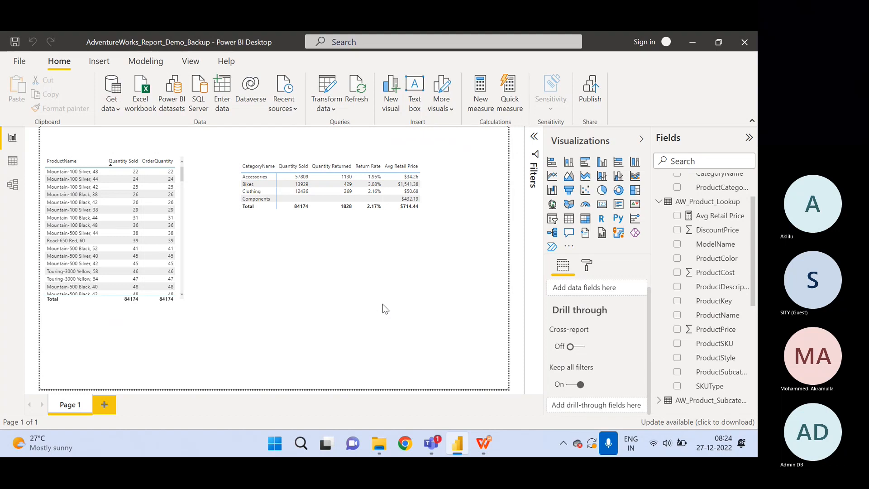
{"action": "left_click", "coordinate": [363, 234]}
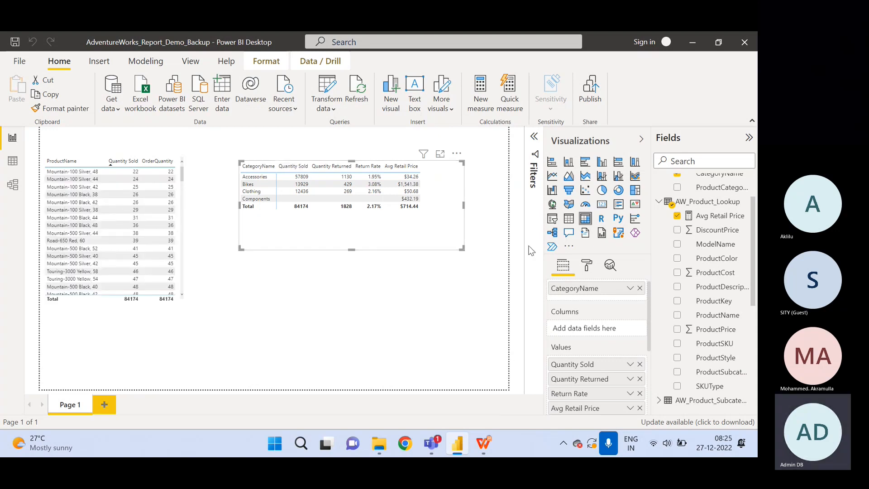
{"action": "scroll", "coordinate": [752, 256], "scroll_direction": "down", "scroll_amount": 4}
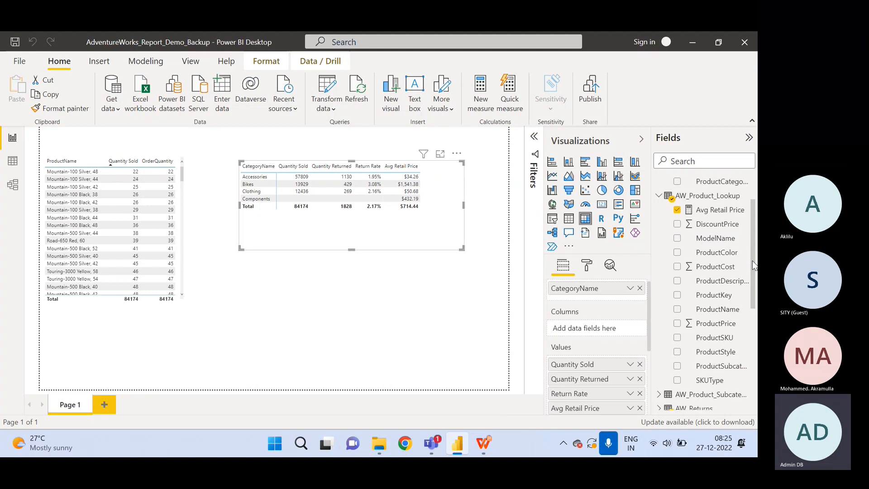
{"action": "scroll", "coordinate": [753, 262], "scroll_direction": "up", "scroll_amount": 3}
{"action": "scroll", "coordinate": [754, 267], "scroll_direction": "down", "scroll_amount": 2}
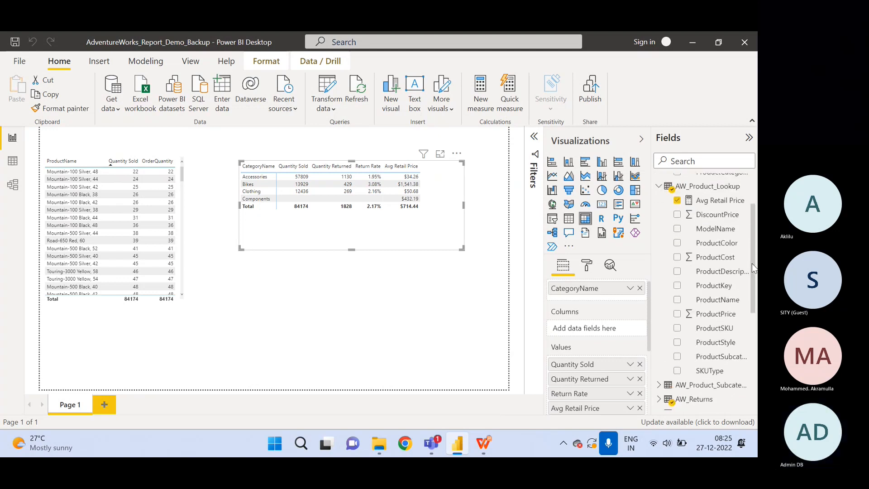
Expand the product subcategory lookup table in the field list to show its fields.
{"action": "scroll", "coordinate": [752, 271], "scroll_direction": "up", "scroll_amount": 3}
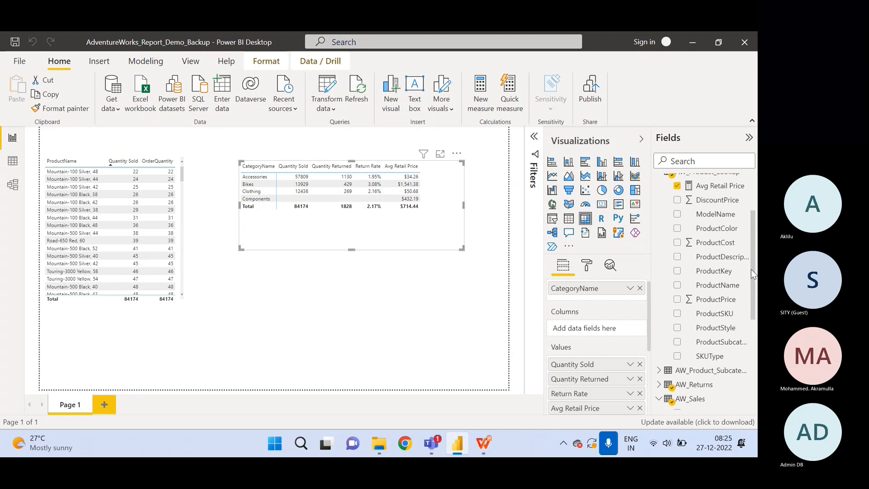
{"action": "scroll", "coordinate": [753, 244], "scroll_direction": "up", "scroll_amount": 3}
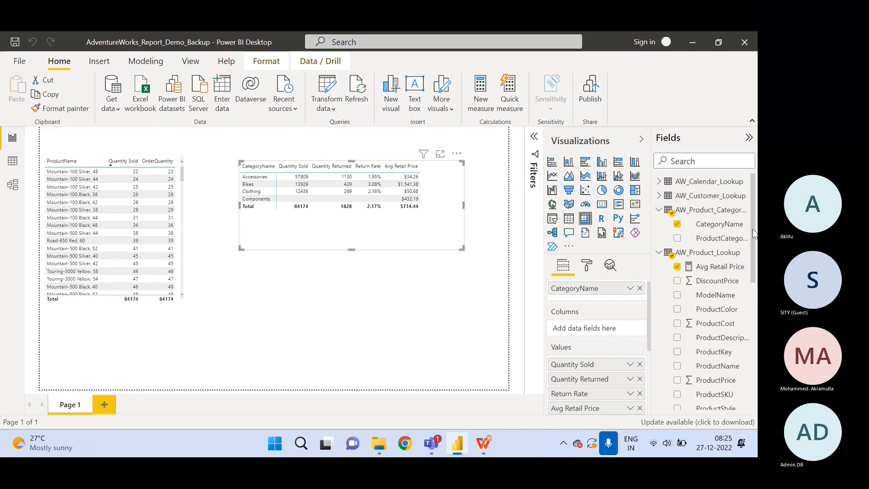
{"action": "mouse_move", "coordinate": [754, 233]}
{"action": "left_mouse_down"}
{"action": "mouse_move", "coordinate": [754, 302]}
{"action": "mouse_move", "coordinate": [751, 238]}
{"action": "left_mouse_up"}
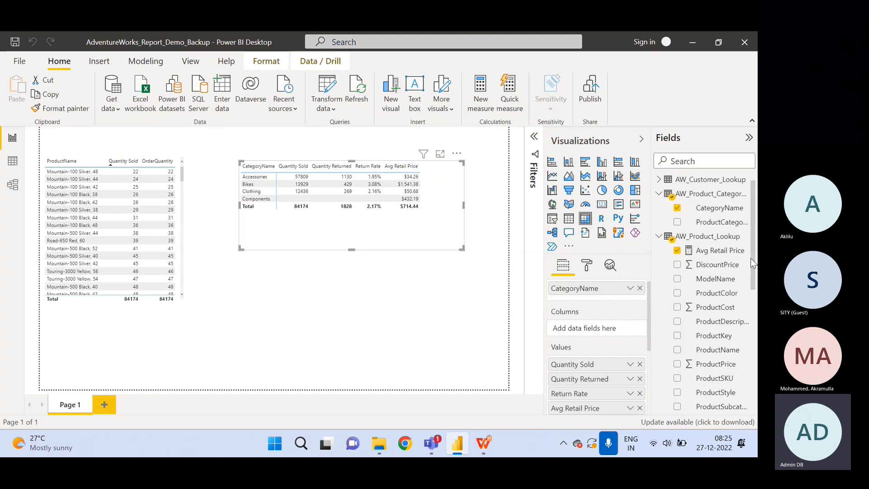
{"action": "scroll", "coordinate": [751, 261], "scroll_direction": "up", "scroll_amount": 1}
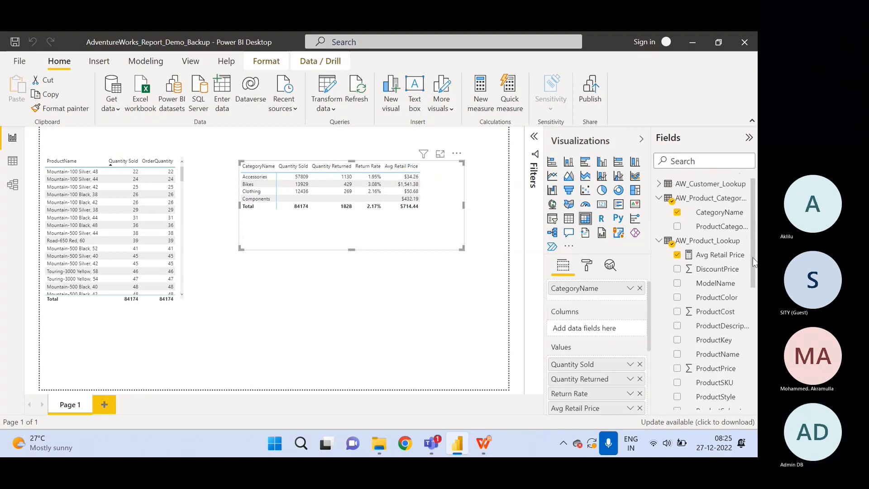
{"action": "scroll", "coordinate": [753, 262], "scroll_direction": "up", "scroll_amount": 1}
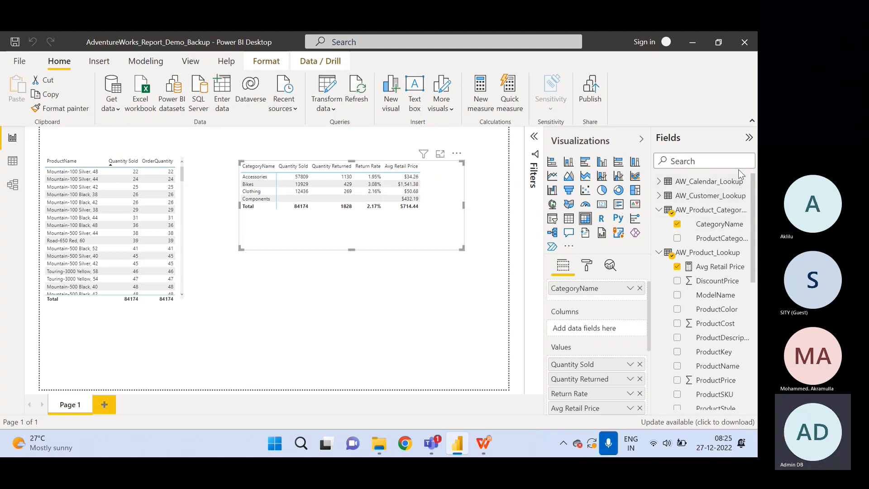
{"action": "right_click", "coordinate": [749, 236]}
{"action": "left_click", "coordinate": [751, 227]}
{"action": "left_click_drag", "start_coordinate": [752, 227], "coordinate": [750, 313]}
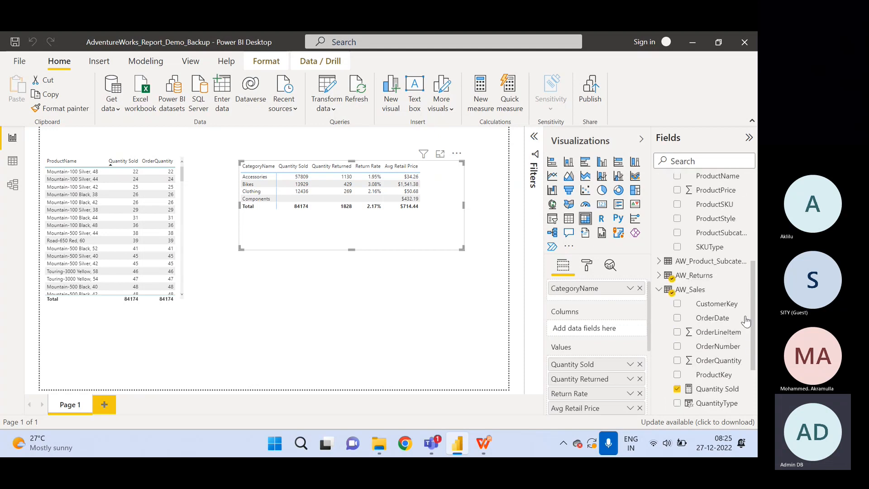
{"action": "left_click", "coordinate": [659, 261]}
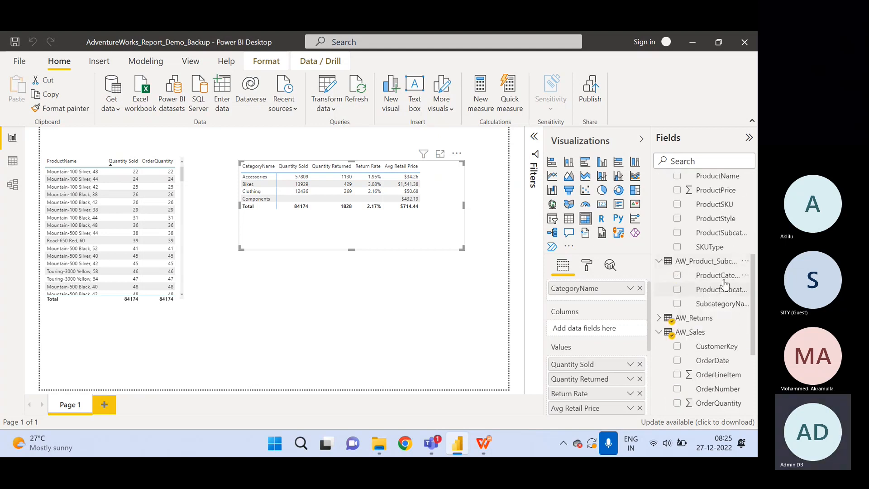
Try the product subcategory key as a second row level under CategoryName in the matrix and expand Accessories.
{"action": "left_click_drag", "start_coordinate": [721, 289], "coordinate": [600, 301]}
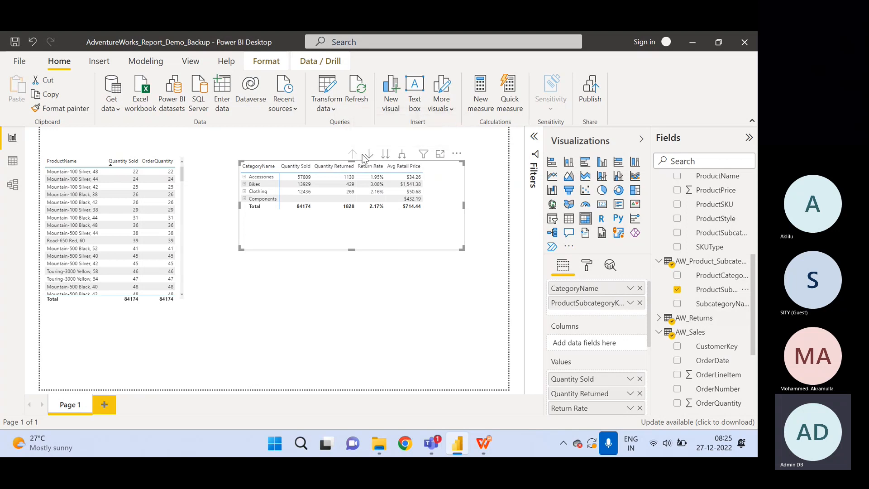
{"action": "left_click", "coordinate": [639, 304]}
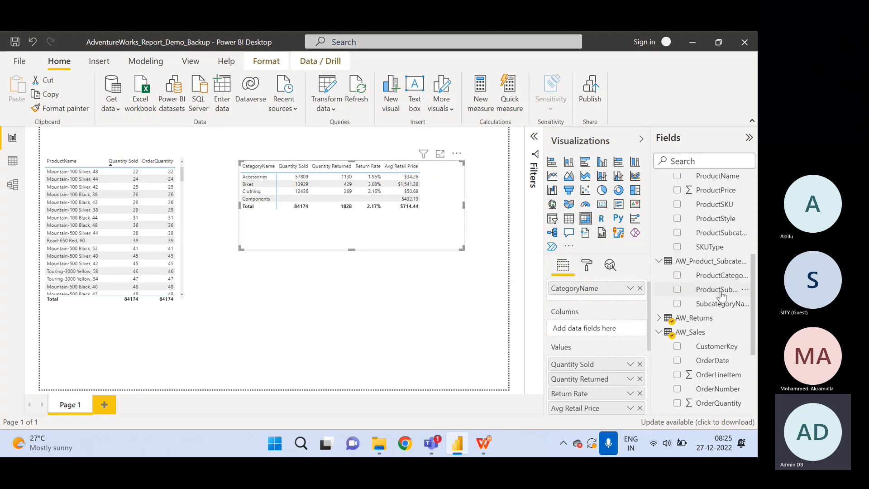
{"action": "left_click_drag", "start_coordinate": [717, 291], "coordinate": [595, 296]}
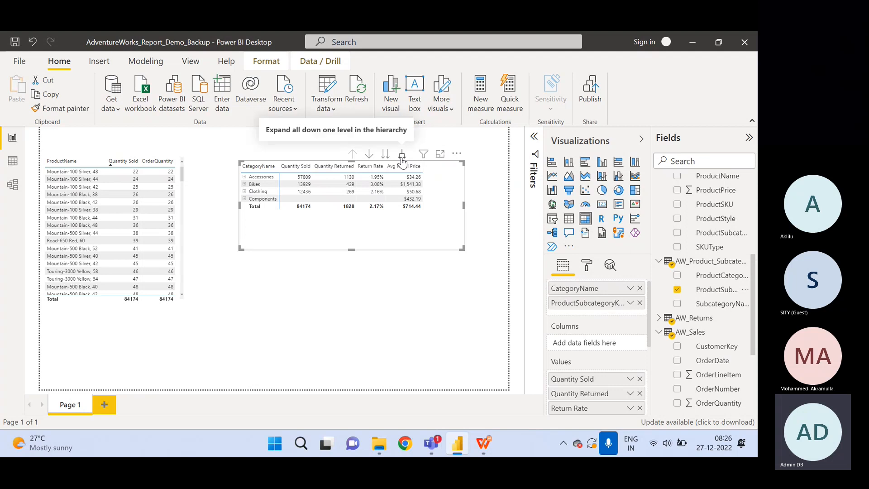
{"action": "left_click", "coordinate": [369, 154]}
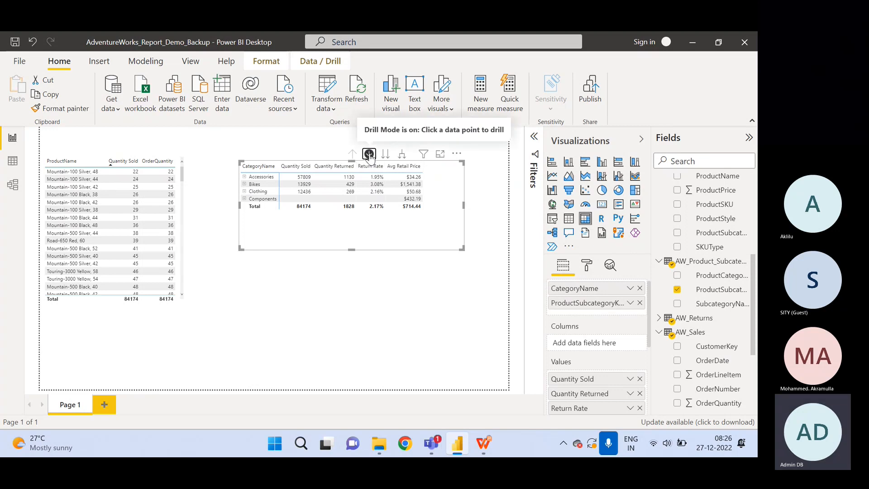
{"action": "left_click", "coordinate": [245, 179]}
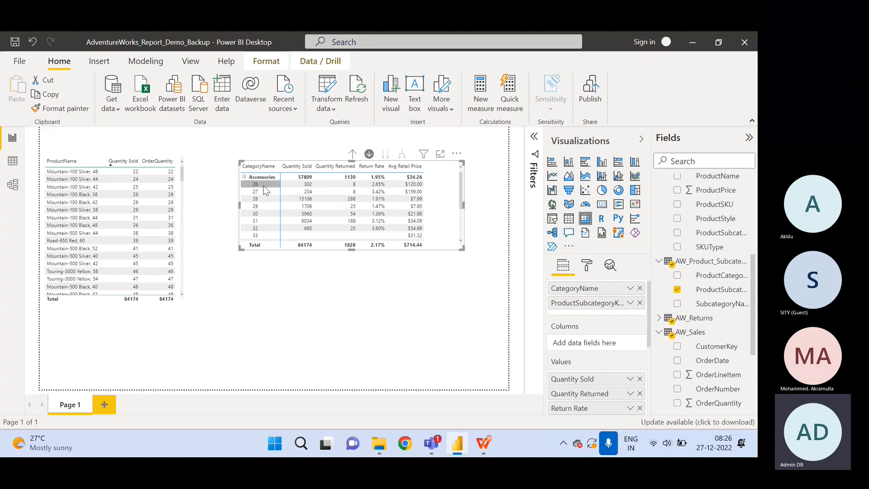
Replace the subcategory key with SubcategoryName below CategoryName in the matrix rows and expand Accessories.
{"action": "left_click", "coordinate": [677, 290]}
{"action": "left_click_drag", "start_coordinate": [712, 308], "coordinate": [600, 298]}
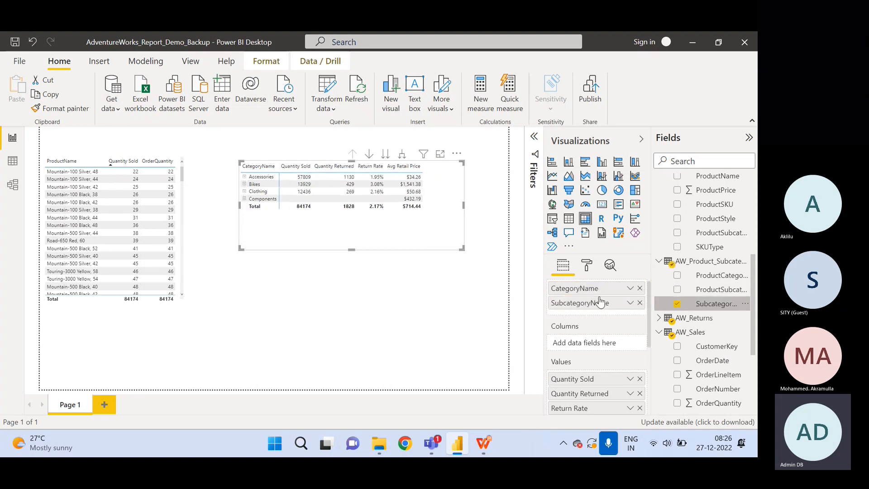
{"action": "left_click", "coordinate": [244, 177]}
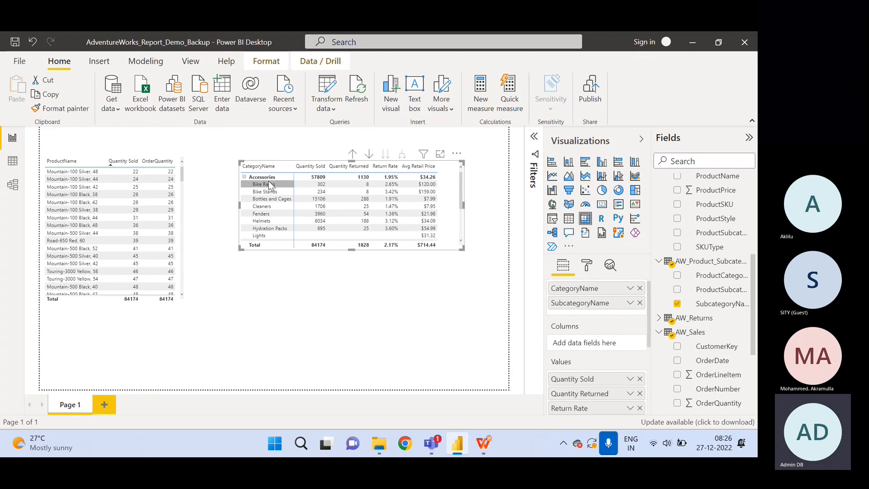
Try the matrix's drill mode by opening the Accessories subcategories and drilling back up to the categories.
{"action": "left_click", "coordinate": [368, 155]}
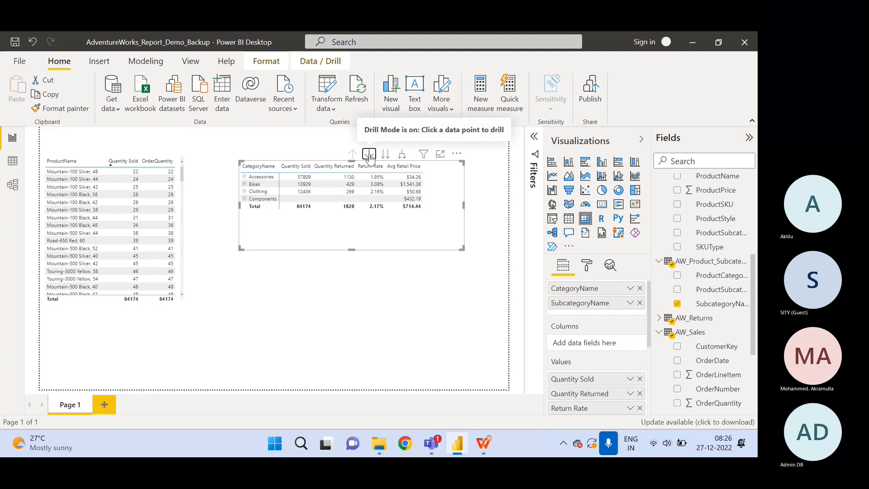
{"action": "left_click", "coordinate": [246, 178]}
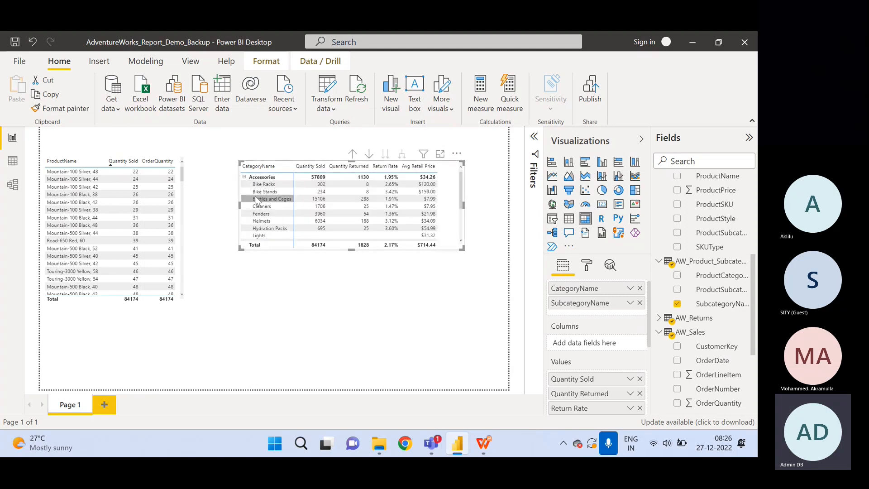
{"action": "left_click", "coordinate": [352, 154]}
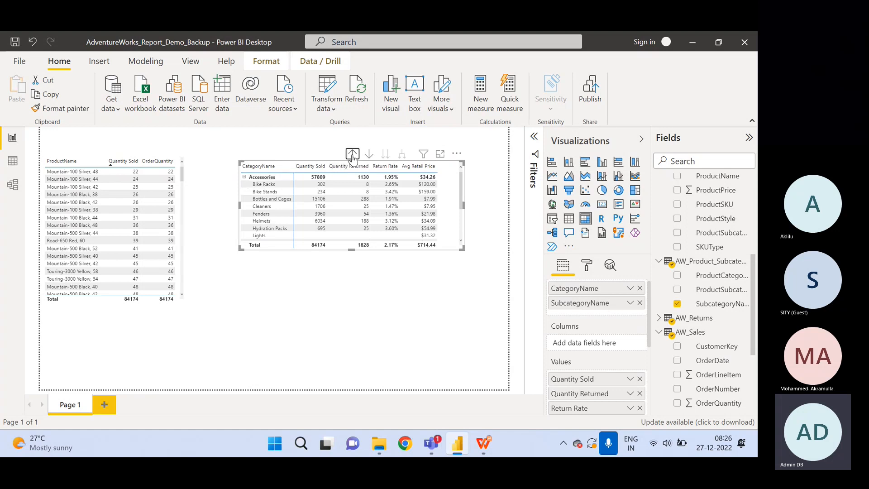
{"action": "left_click", "coordinate": [368, 155]}
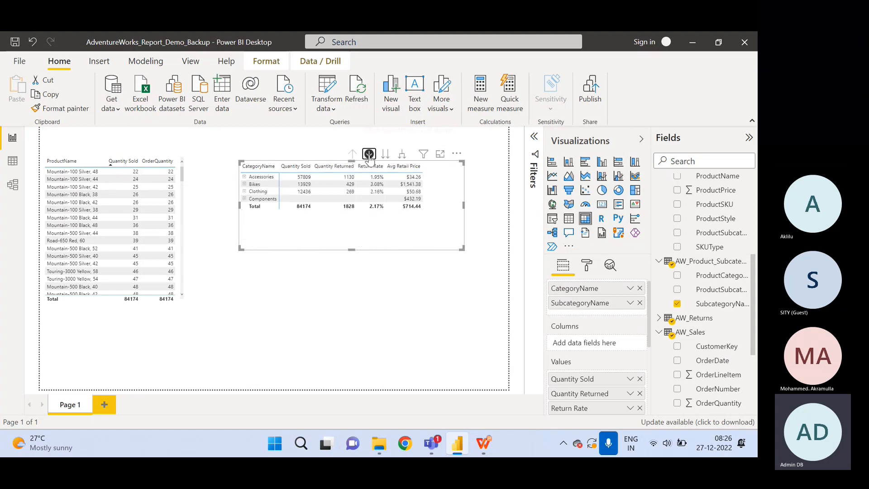
Compare going to the next hierarchy level with expanding all down one level, drilling back up to the categories each time.
{"action": "left_click", "coordinate": [385, 154]}
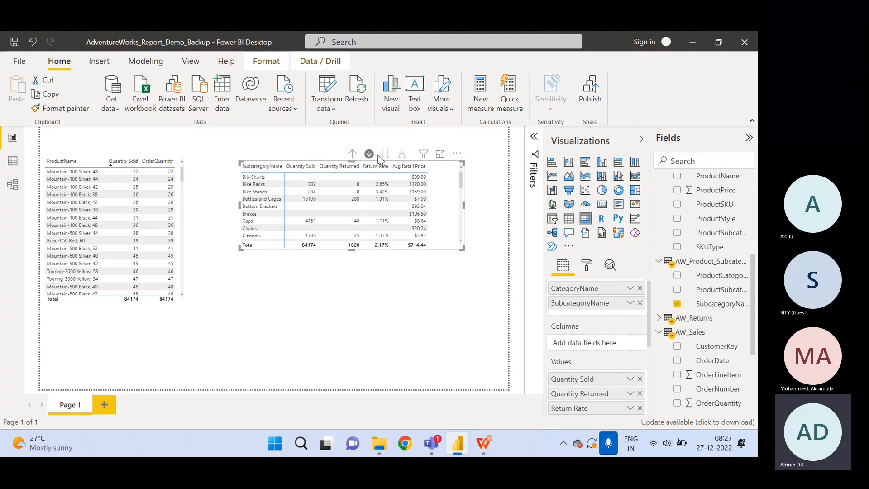
{"action": "left_click", "coordinate": [353, 155]}
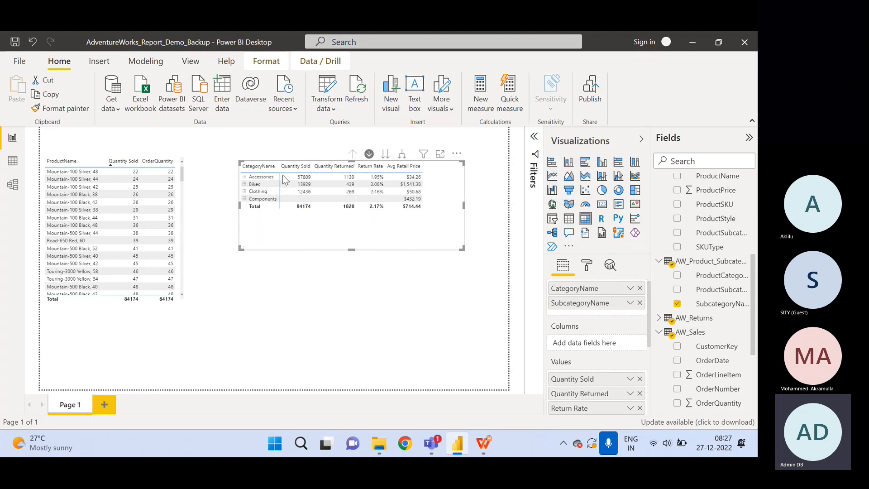
{"action": "left_click", "coordinate": [402, 156]}
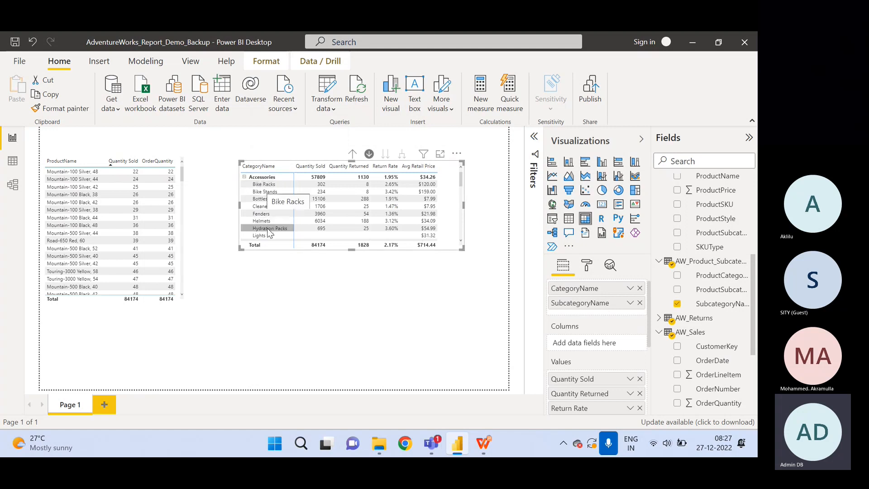
{"action": "left_click", "coordinate": [353, 155]}
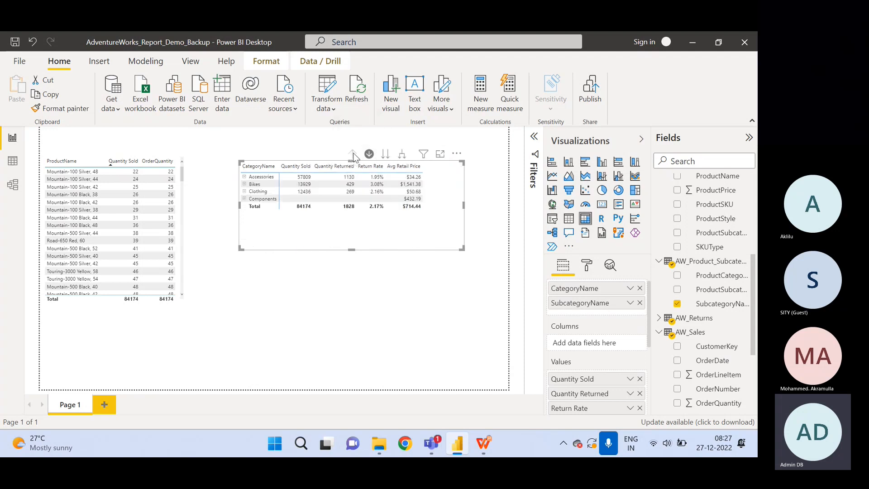
{"action": "left_click", "coordinate": [386, 155]}
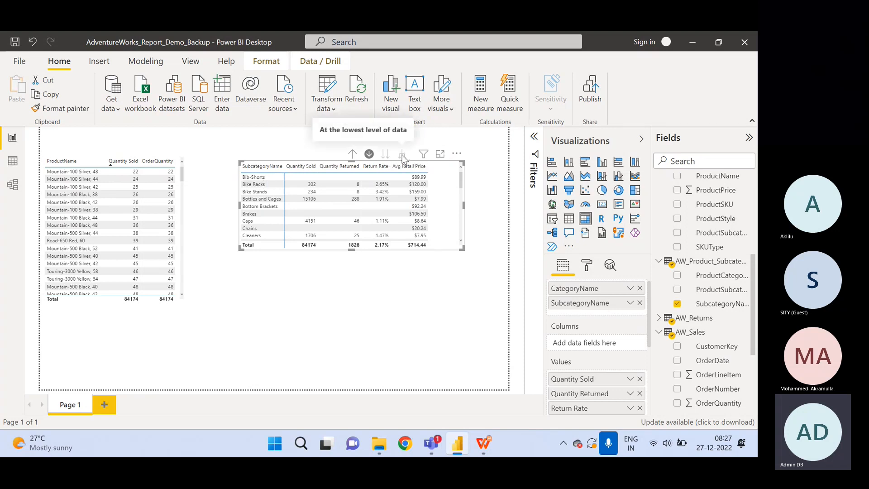
{"action": "left_click", "coordinate": [352, 154]}
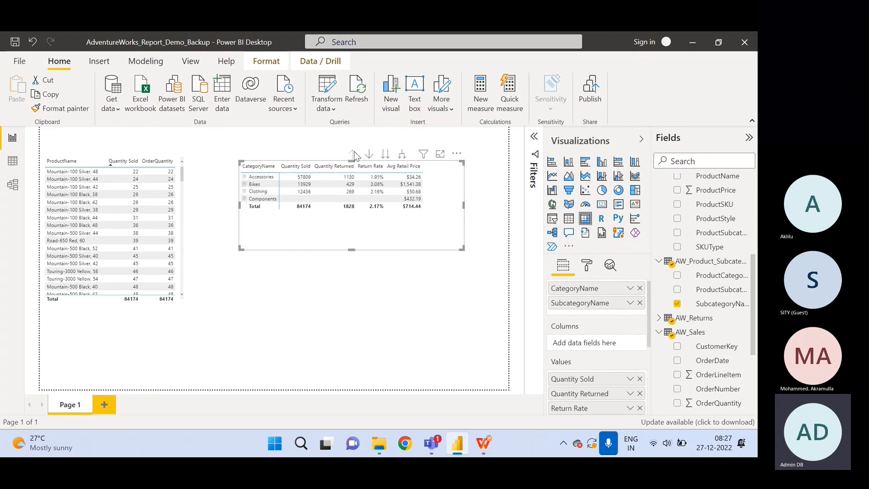
Expand all categories down to their subcategories and add ProductName below SubcategoryName in the matrix rows.
{"action": "left_click", "coordinate": [402, 156]}
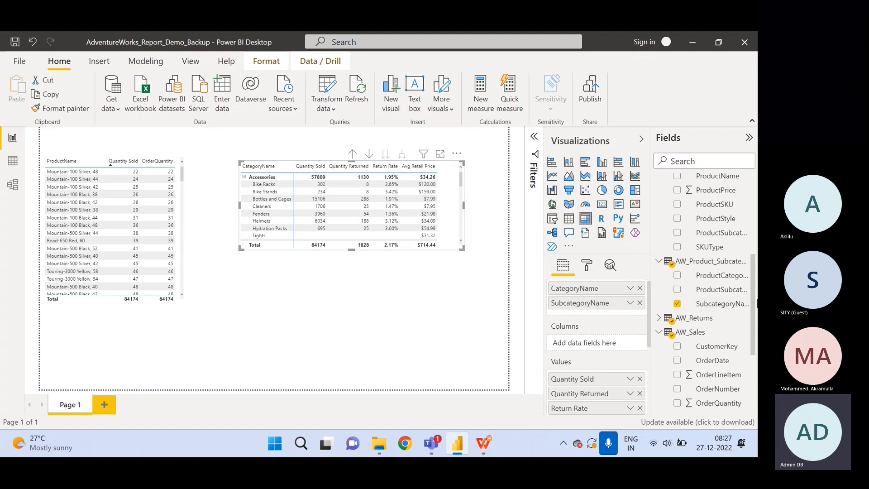
{"action": "left_click_drag", "start_coordinate": [754, 303], "coordinate": [754, 249]}
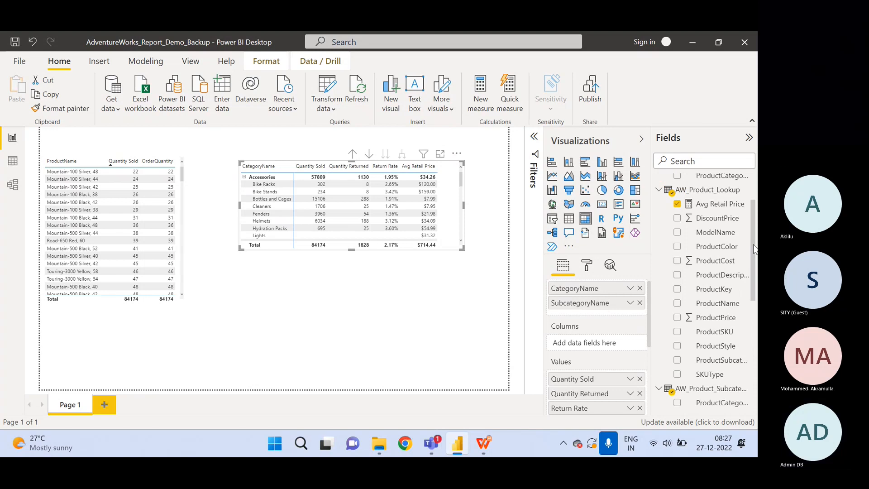
{"action": "left_click_drag", "start_coordinate": [724, 303], "coordinate": [602, 307]}
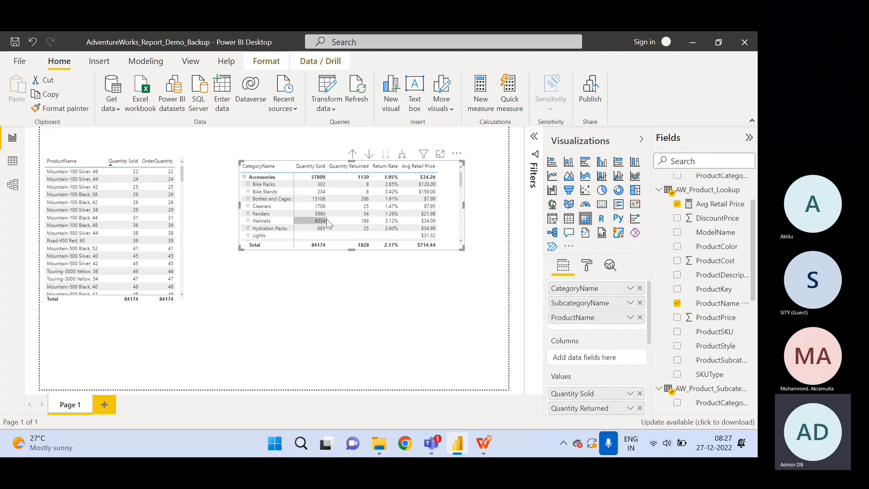
Expand the matrix hierarchy down to the product level and enlarge the matrix frame in height and width.
{"action": "left_click", "coordinate": [402, 154]}
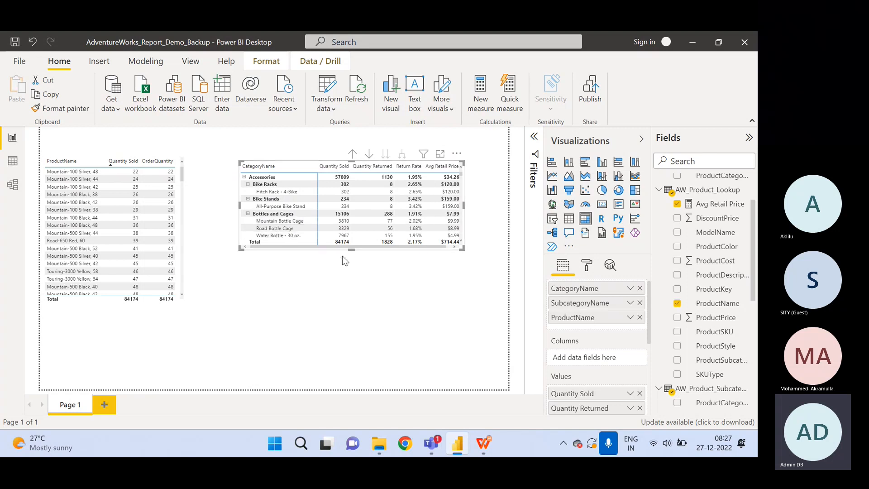
{"action": "left_click_drag", "start_coordinate": [352, 251], "coordinate": [335, 370]}
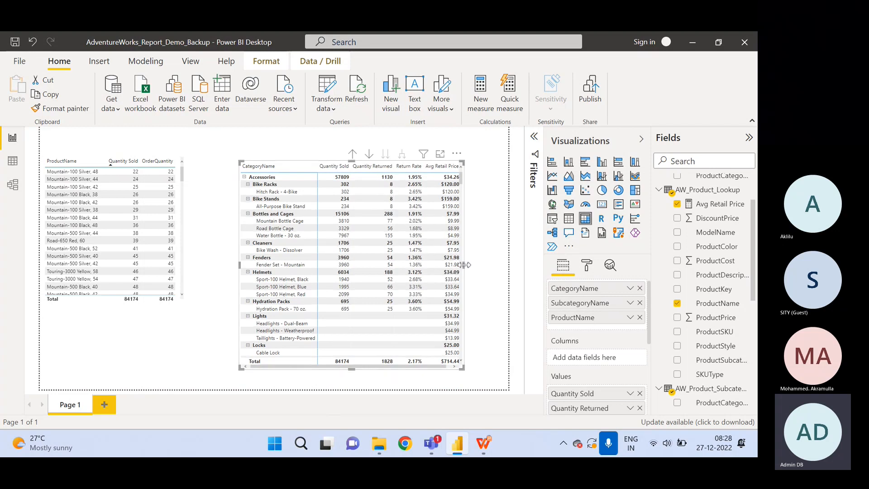
{"action": "left_click_drag", "start_coordinate": [463, 265], "coordinate": [489, 268]}
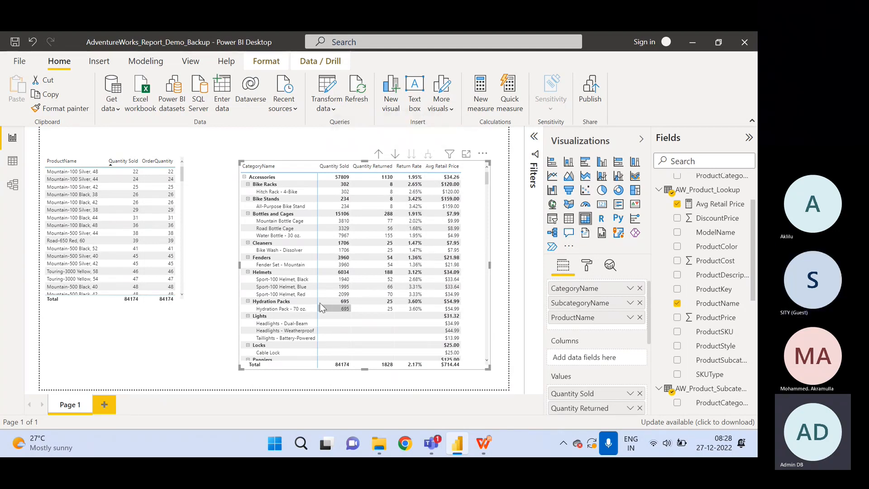
Move the enlarged matrix between product, subcategory and category levels, ending with subcategories listed without their categories.
{"action": "left_click", "coordinate": [378, 157]}
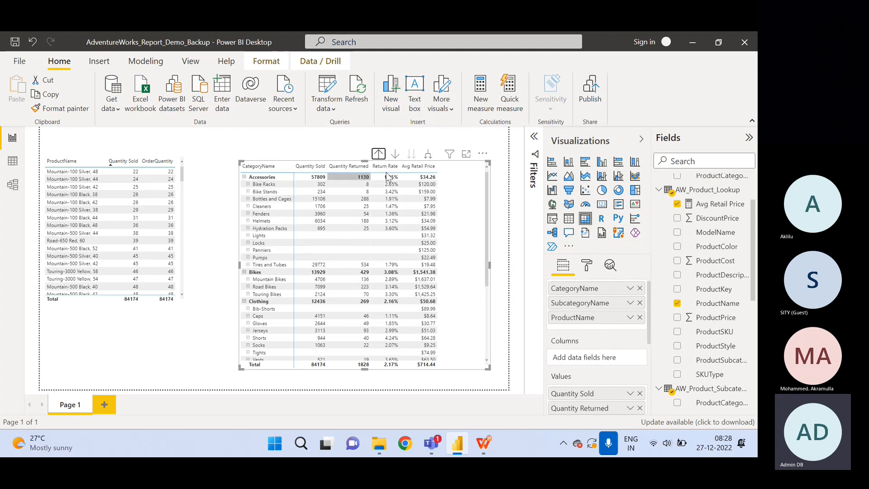
{"action": "left_click", "coordinate": [428, 156]}
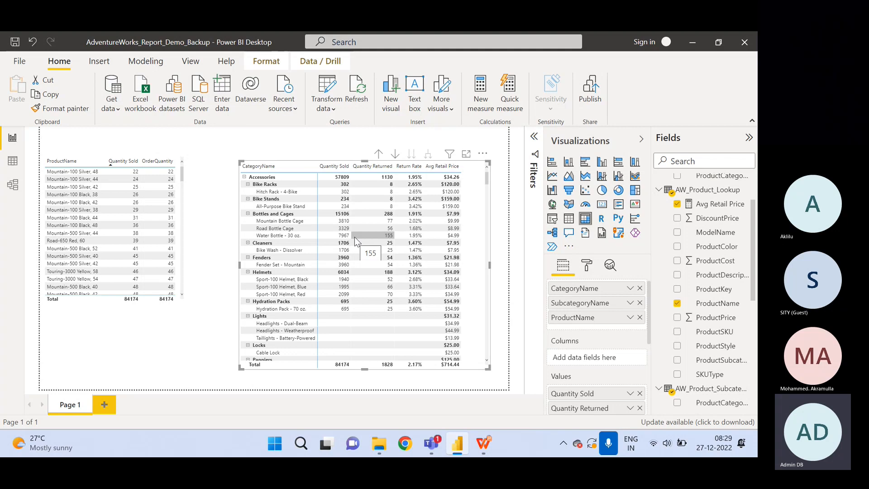
{"action": "left_click", "coordinate": [378, 154]}
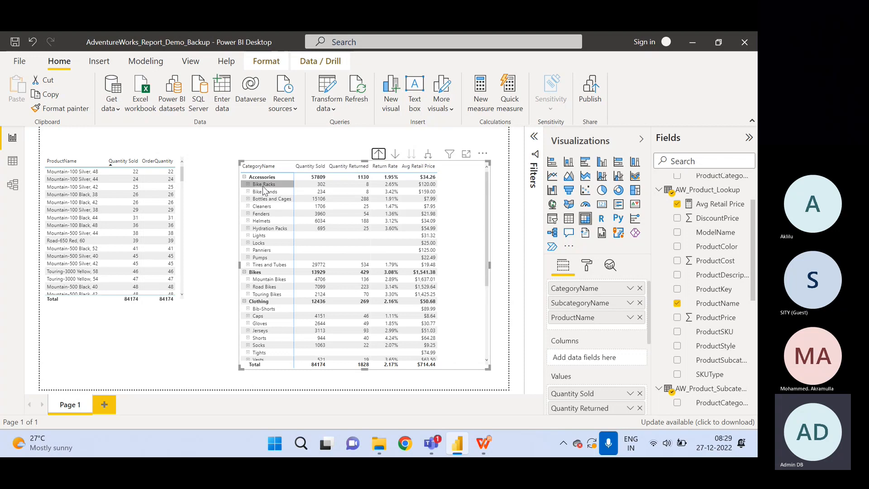
{"action": "left_click", "coordinate": [378, 155]}
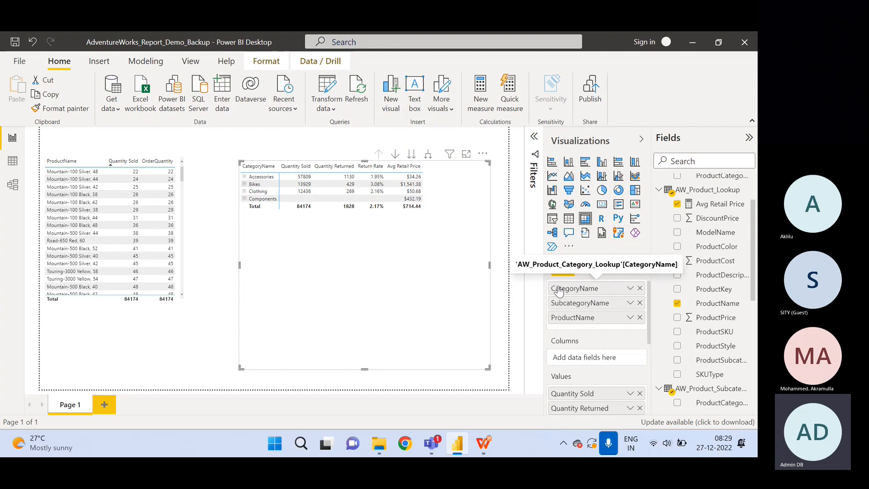
{"action": "left_click", "coordinate": [410, 156]}
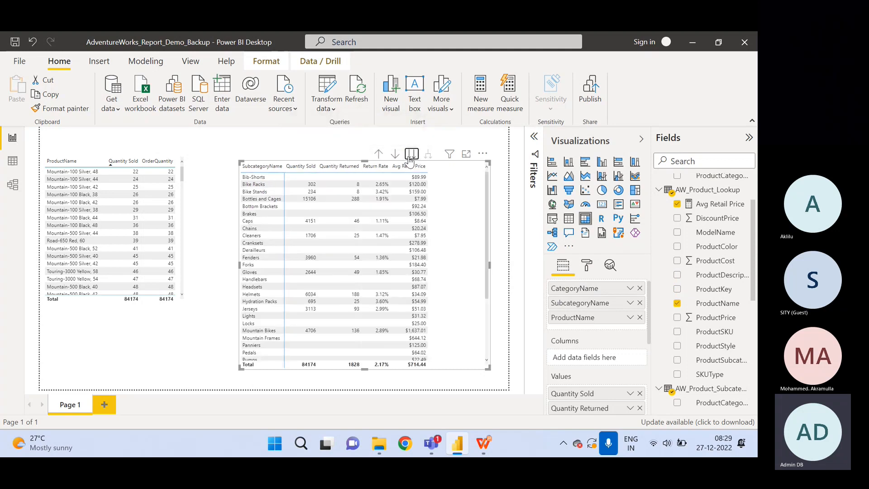
Take the matrix to the product level, turn on drill-down mode, and drill up to the categories.
{"action": "left_click", "coordinate": [408, 156]}
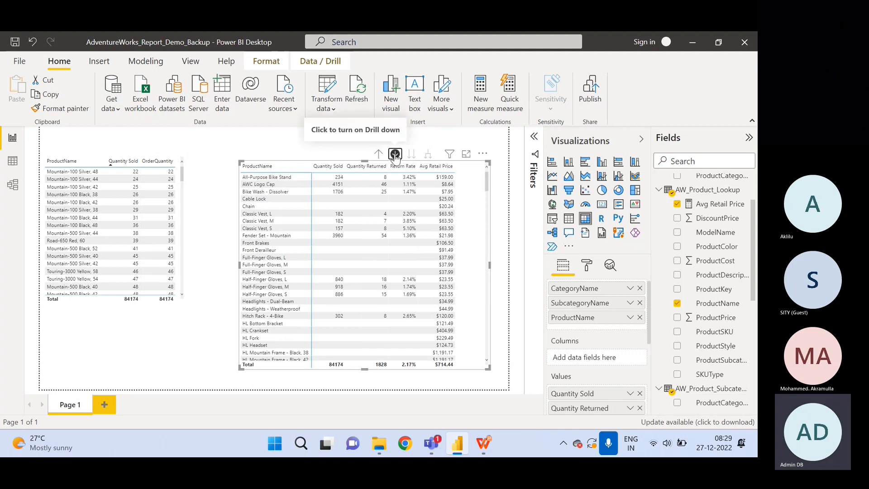
{"action": "left_click", "coordinate": [395, 155]}
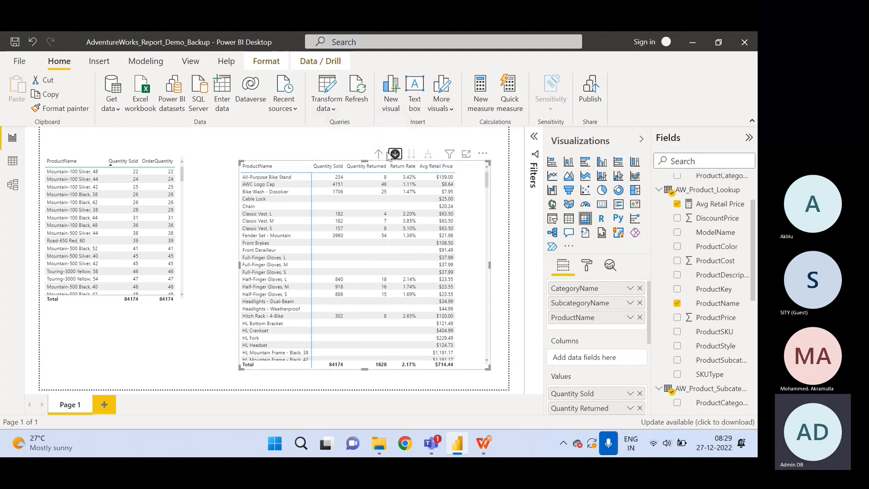
{"action": "left_click", "coordinate": [379, 155]}
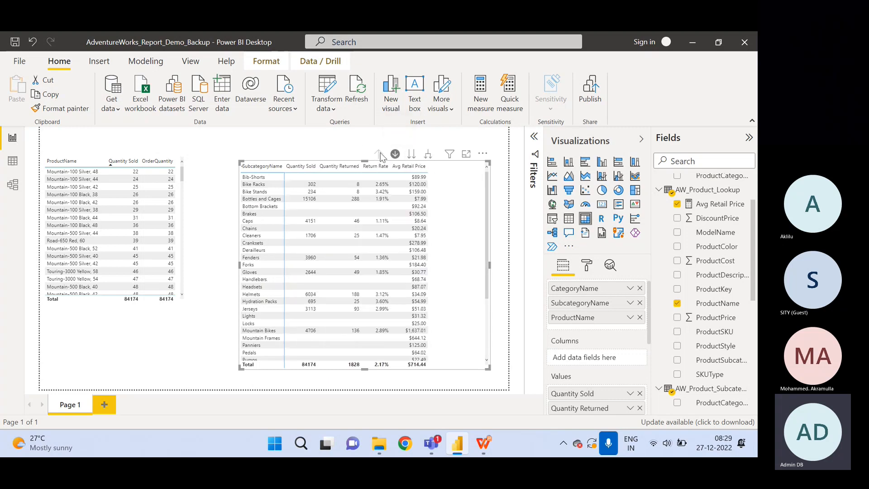
{"action": "left_click", "coordinate": [379, 155]}
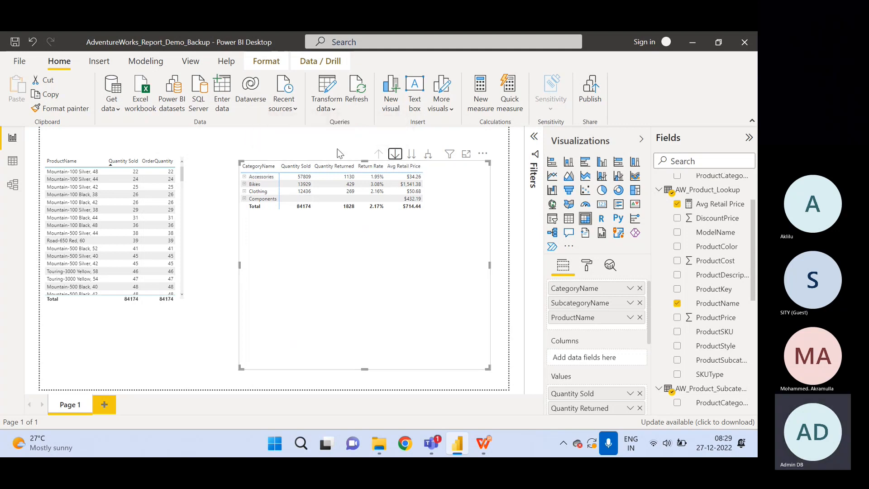
Turn on drill-down mode, step the matrix through the subcategory and product levels, and return it to the categories.
{"action": "left_click", "coordinate": [394, 155]}
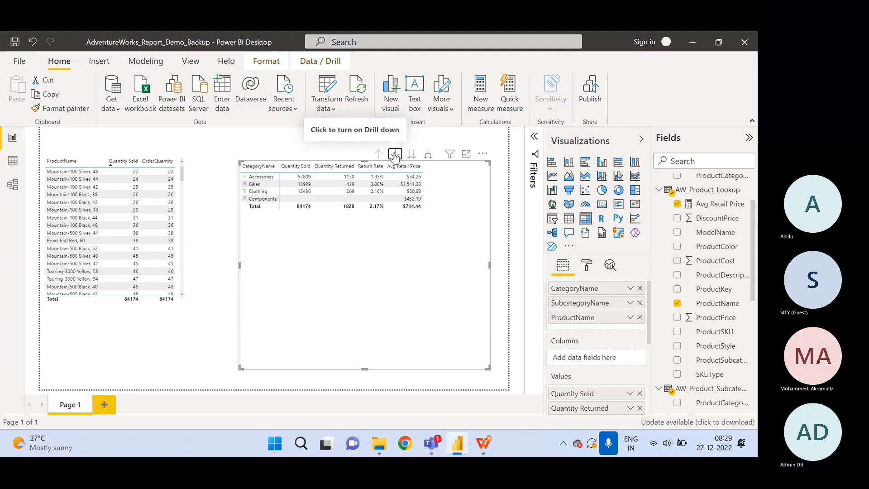
{"action": "left_click", "coordinate": [395, 155]}
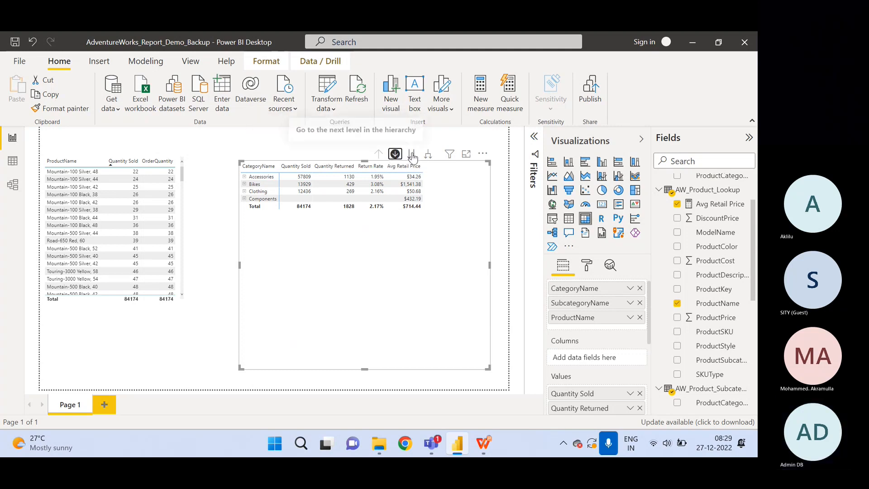
{"action": "left_click", "coordinate": [412, 153]}
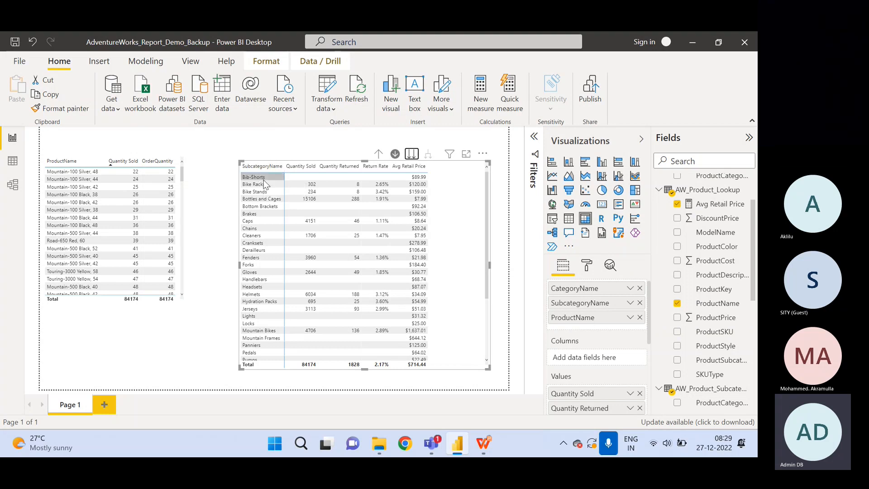
{"action": "left_click", "coordinate": [410, 155]}
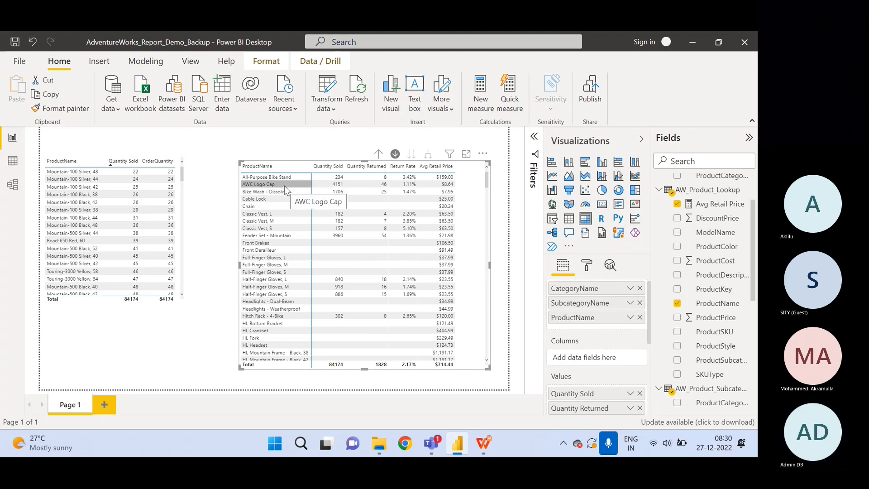
{"action": "left_click", "coordinate": [378, 154]}
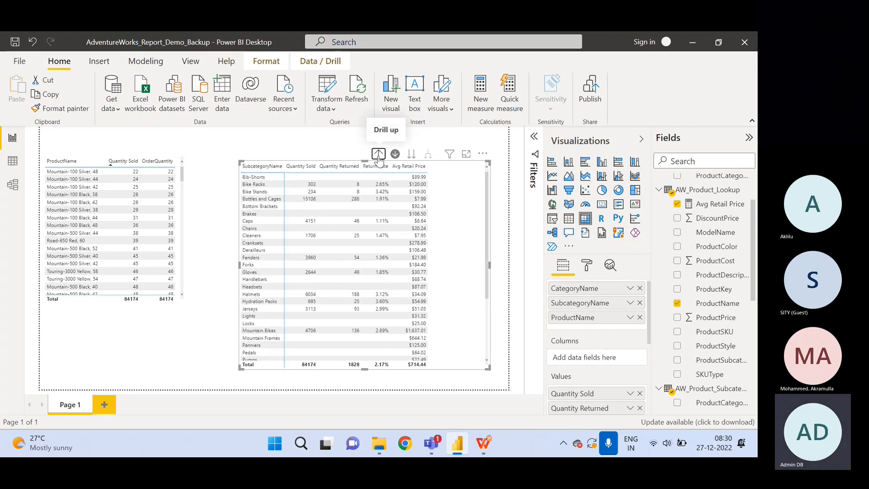
{"action": "left_click", "coordinate": [379, 154]}
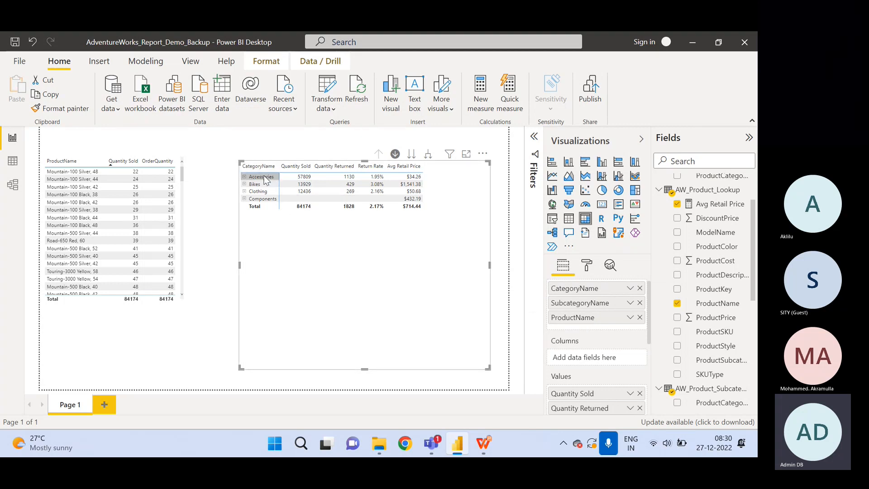
Expand Accessories with its Bike Racks and Bottles and Cages subcategories to view their products, and drill back up to the categories.
{"action": "left_click", "coordinate": [244, 177]}
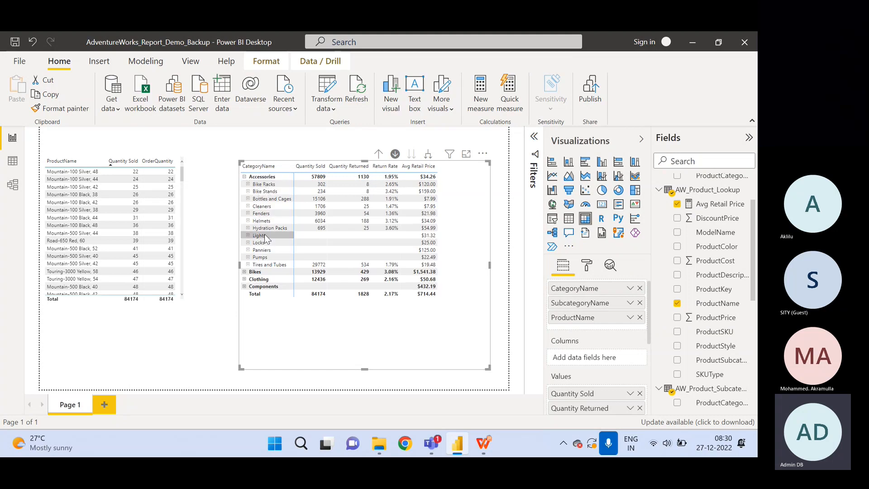
{"action": "left_click", "coordinate": [248, 184]}
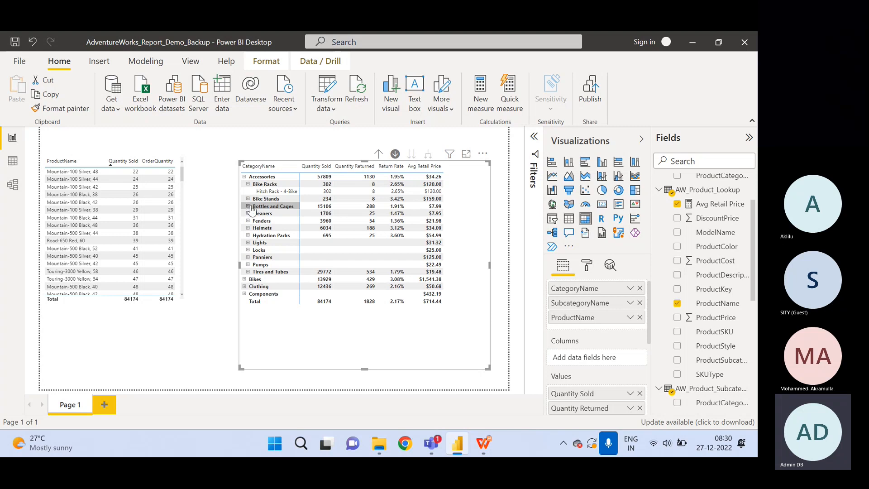
{"action": "left_click", "coordinate": [249, 206]}
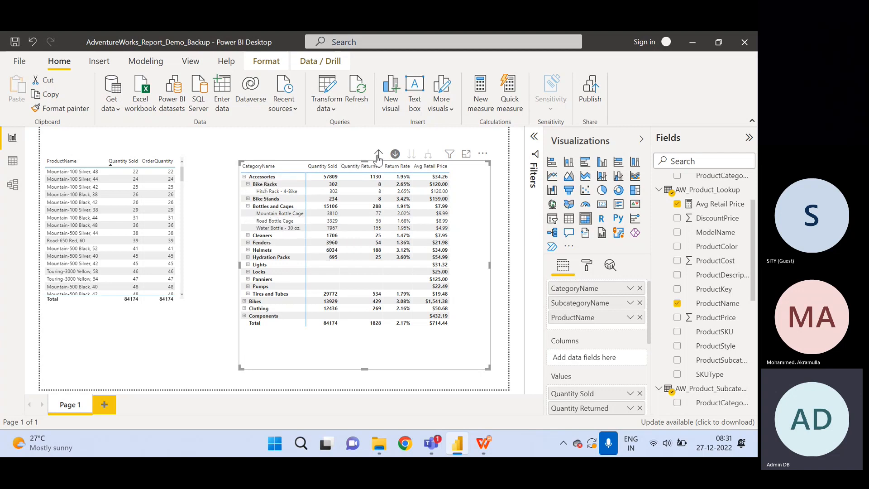
{"action": "left_click", "coordinate": [378, 154]}
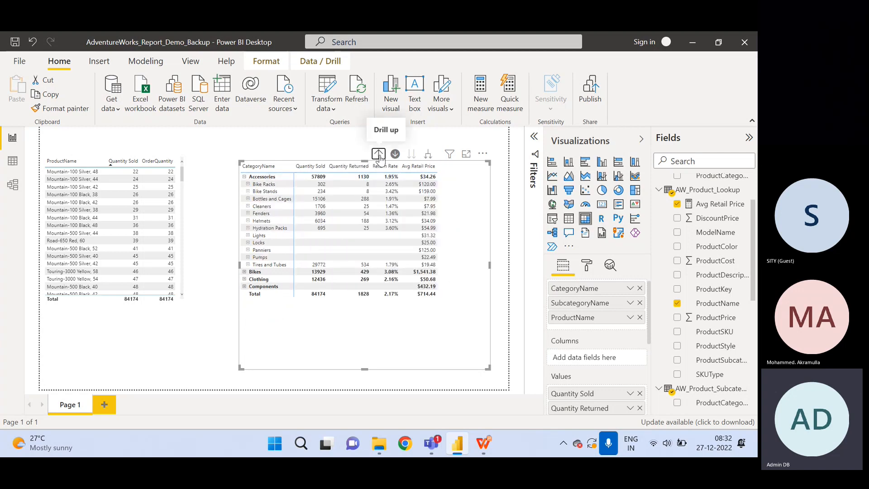
{"action": "left_click", "coordinate": [379, 154]}
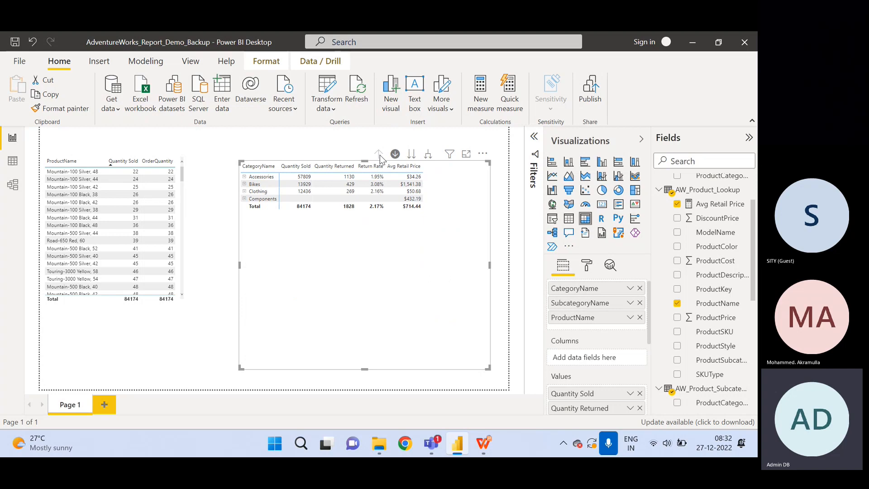
Contrast the product-only matrix level with the full category, subcategory and product expansion, returning to the categories in between.
{"action": "left_click", "coordinate": [412, 155]}
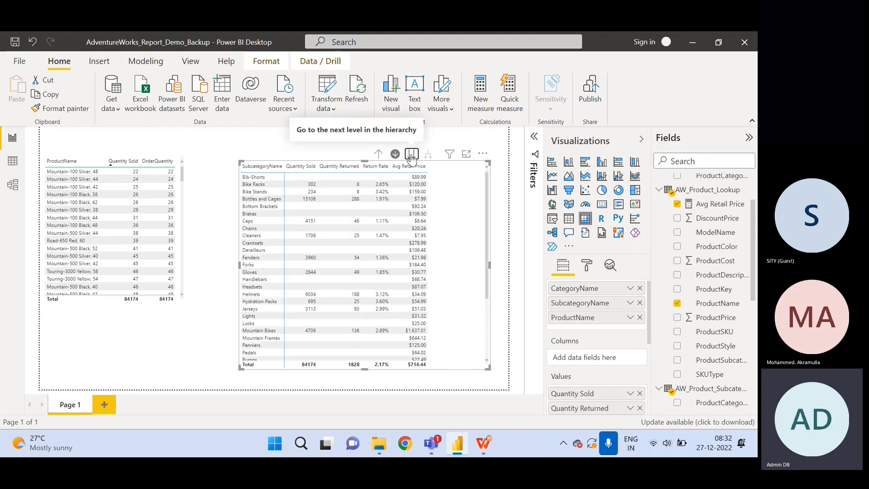
{"action": "left_click", "coordinate": [412, 155]}
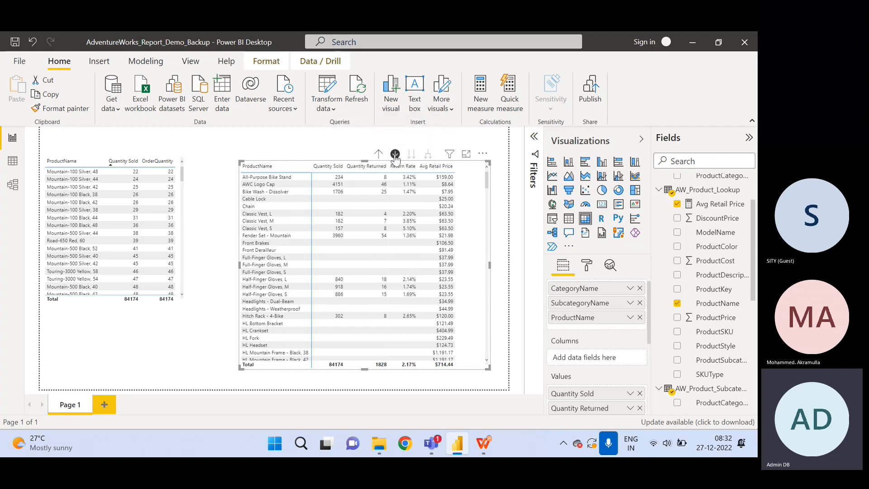
{"action": "left_click", "coordinate": [378, 154]}
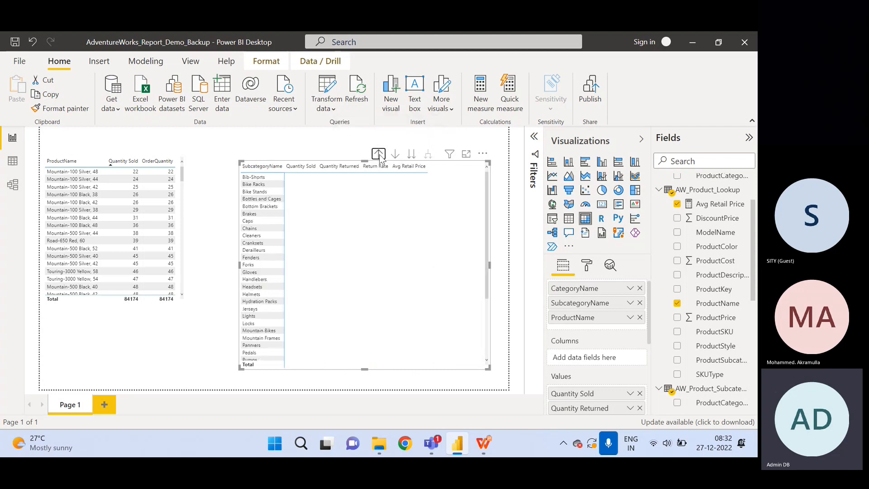
{"action": "left_click", "coordinate": [378, 154]}
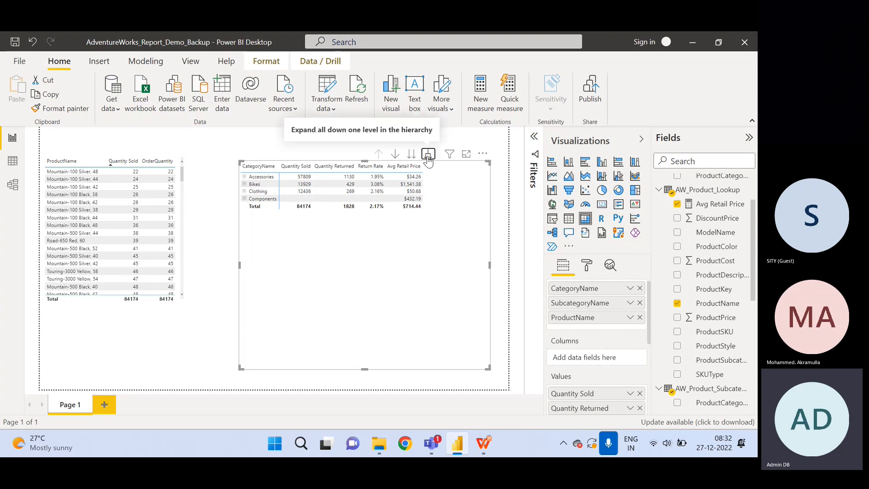
{"action": "left_click", "coordinate": [428, 154]}
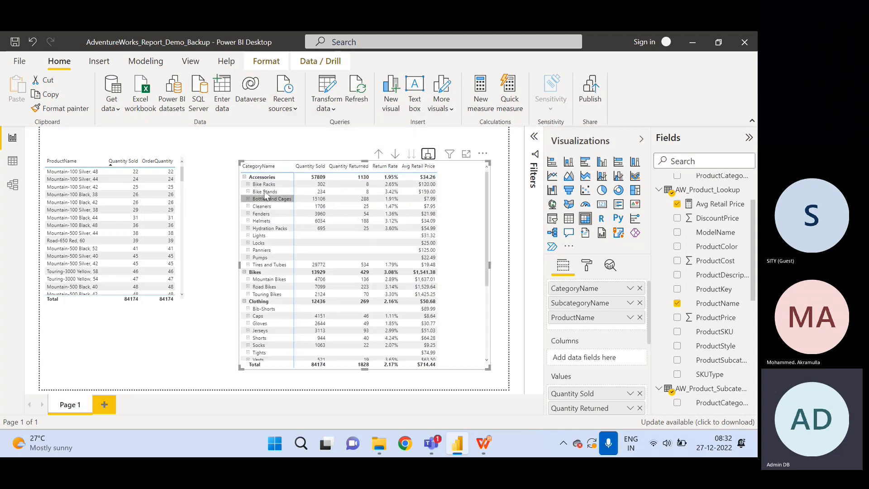
{"action": "left_click", "coordinate": [428, 155]}
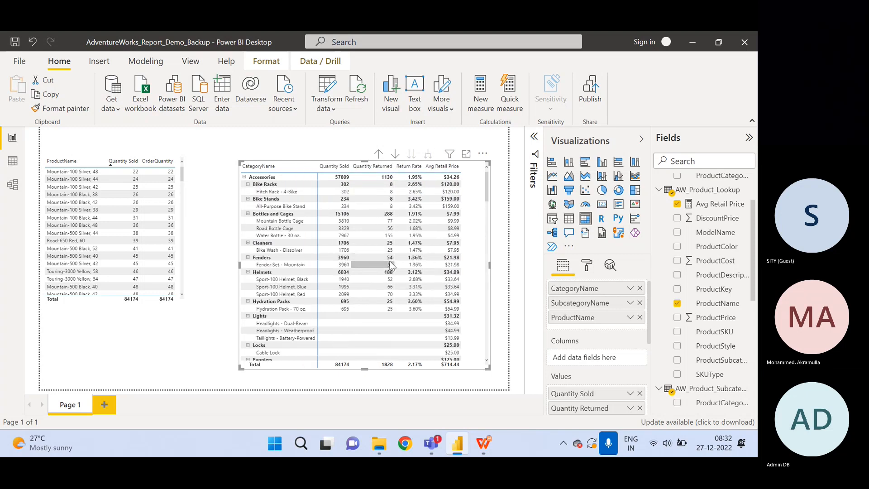
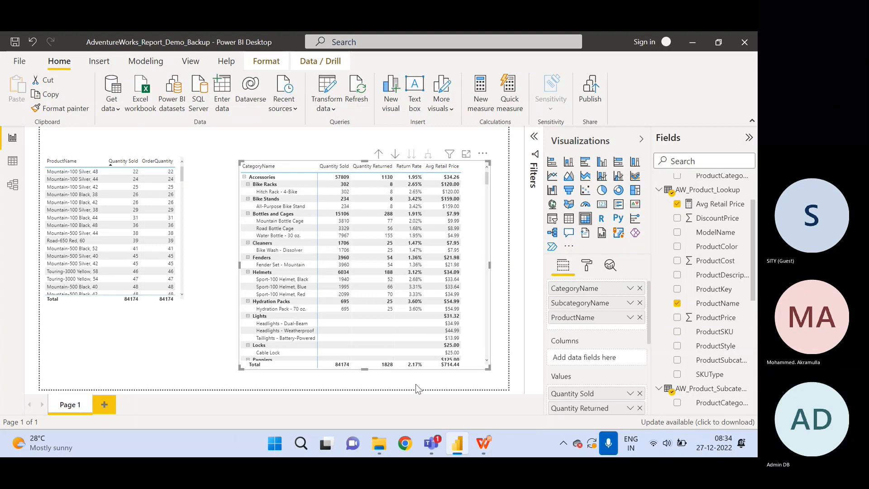
Switch to the Teams meeting window, admit the guest waiting in the lobby, and minimize the meeting window.
{"action": "mouse_move", "coordinate": [429, 439]}
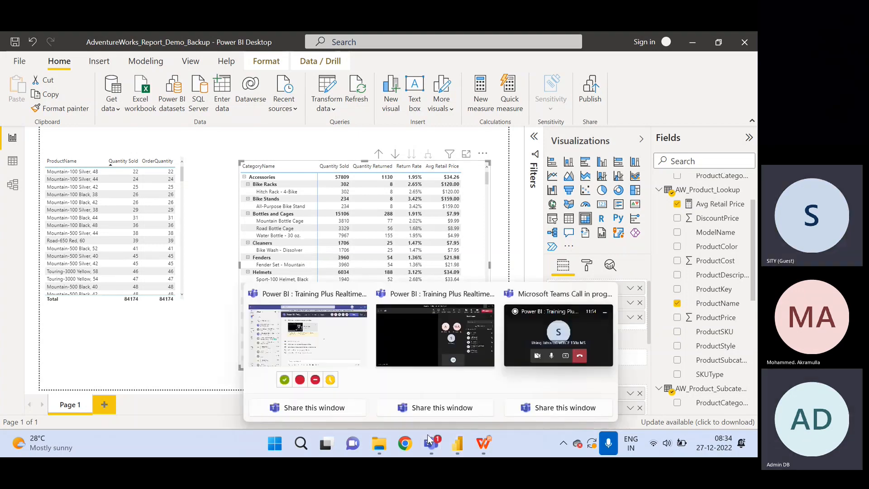
{"action": "left_click", "coordinate": [401, 322]}
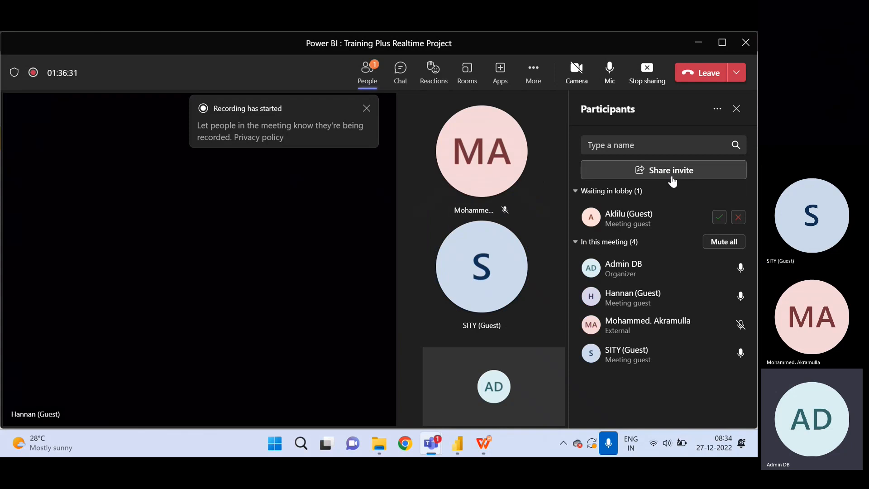
{"action": "left_click", "coordinate": [719, 217]}
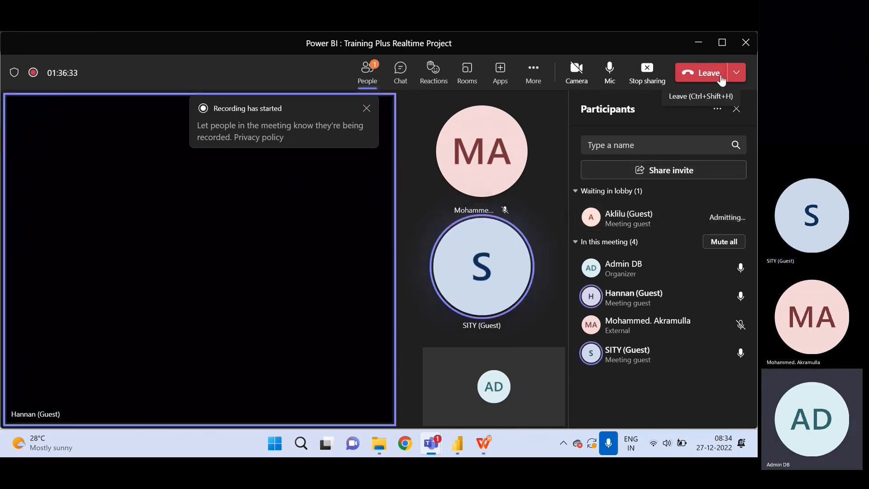
{"action": "left_click", "coordinate": [698, 43]}
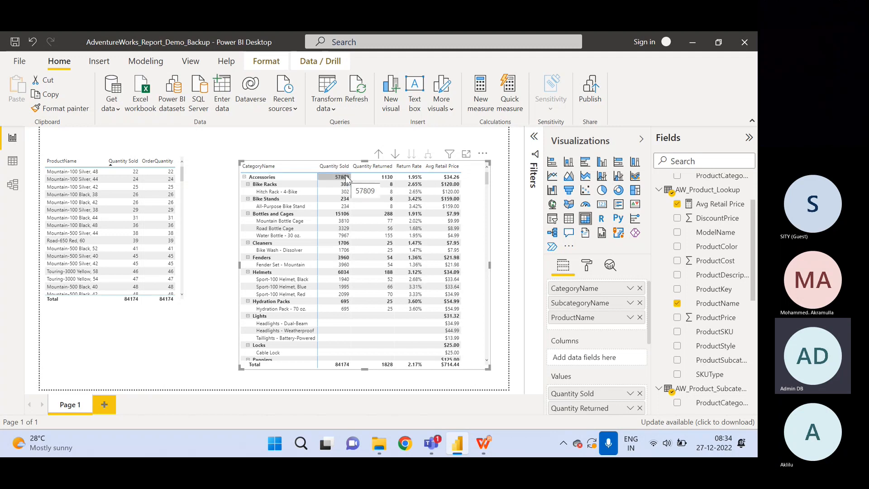
Drill up to the categories, expand all levels down to the products, and collapse Accessories before drilling back up.
{"action": "left_click", "coordinate": [378, 154]}
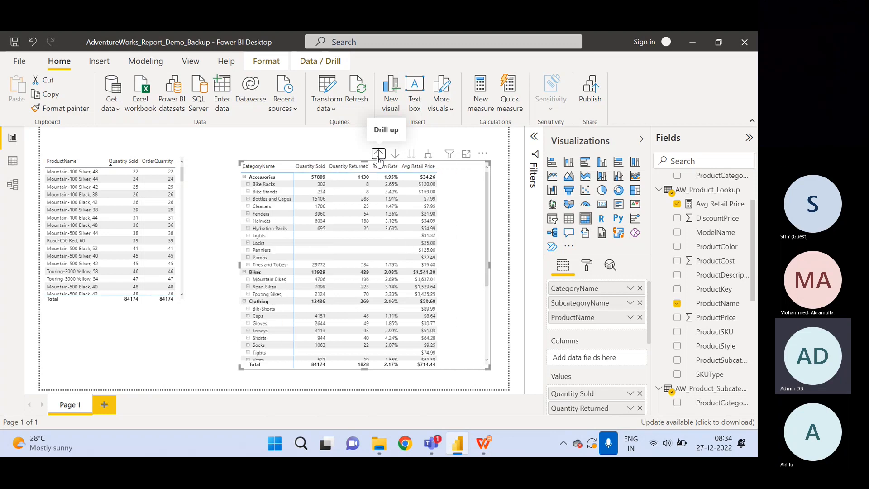
{"action": "left_click", "coordinate": [378, 154]}
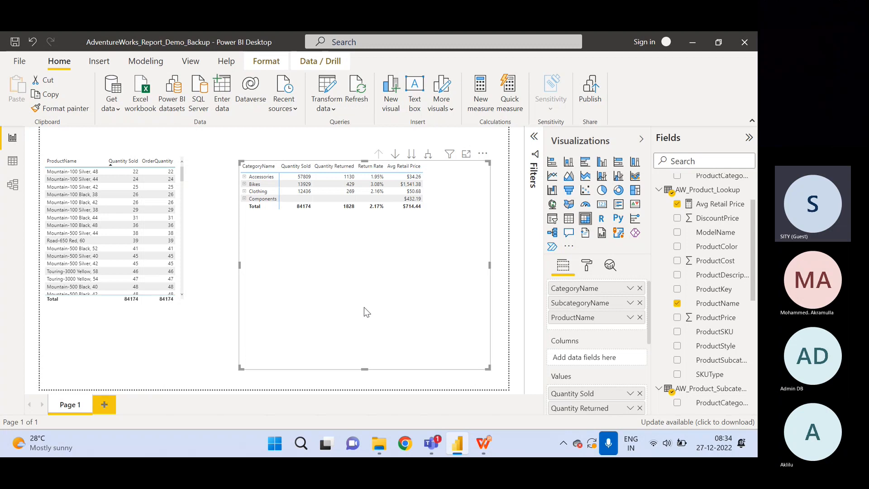
{"action": "left_click", "coordinate": [428, 154]}
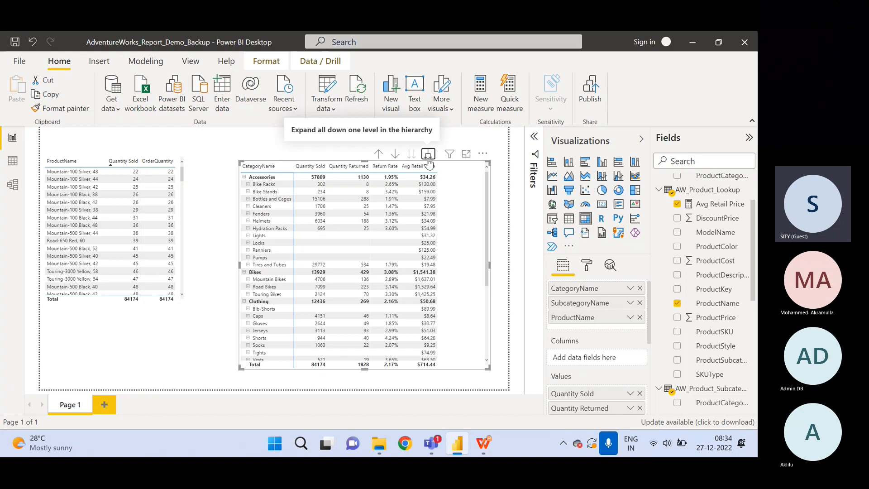
{"action": "left_click", "coordinate": [428, 160]}
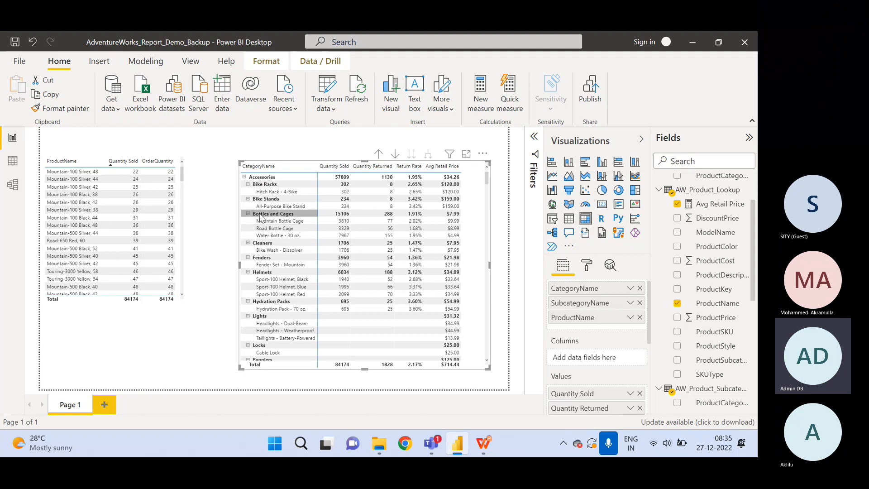
{"action": "left_click", "coordinate": [244, 177]}
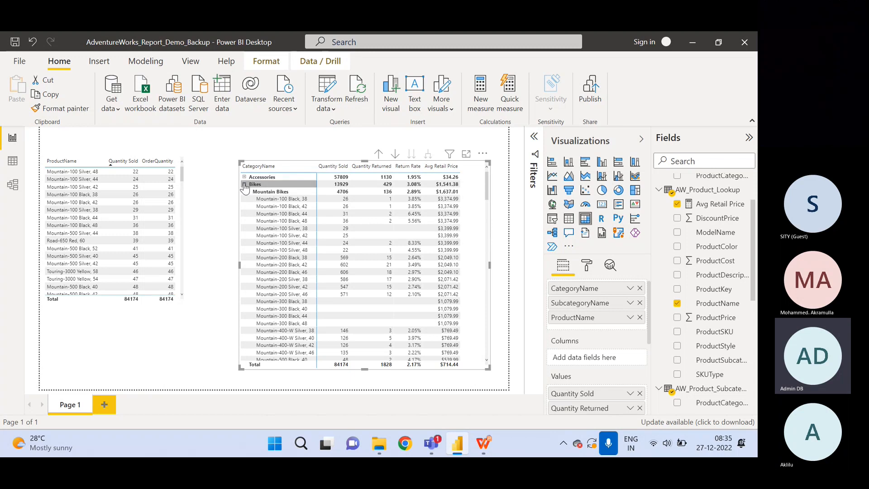
{"action": "left_click", "coordinate": [378, 154]}
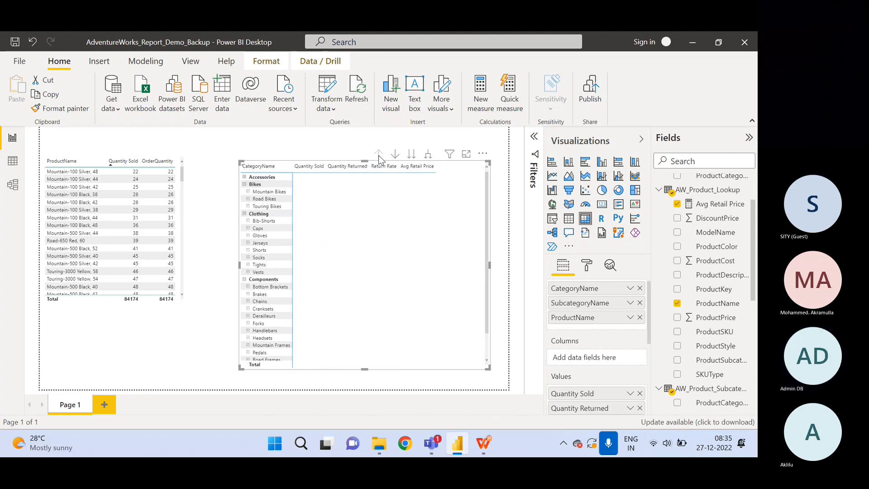
Expand only Accessories to its subcategories, and open and close Bike Racks to view its products.
{"action": "left_click", "coordinate": [244, 177]}
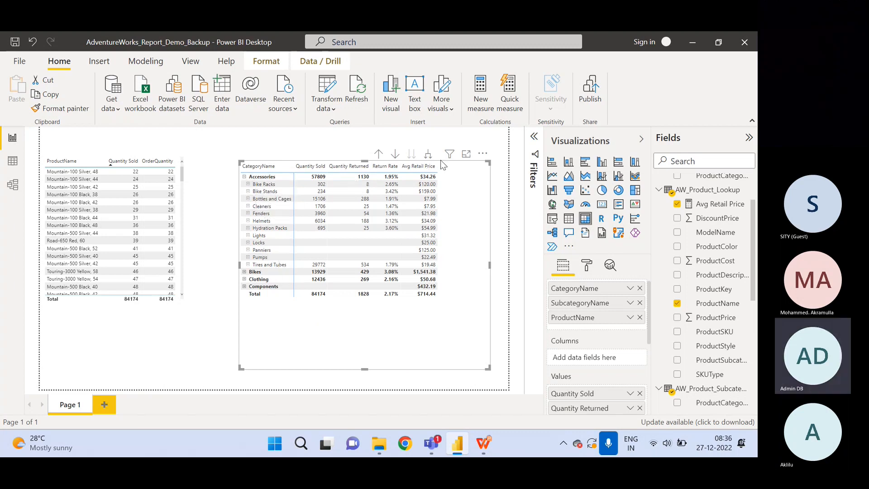
{"action": "left_click", "coordinate": [248, 183]}
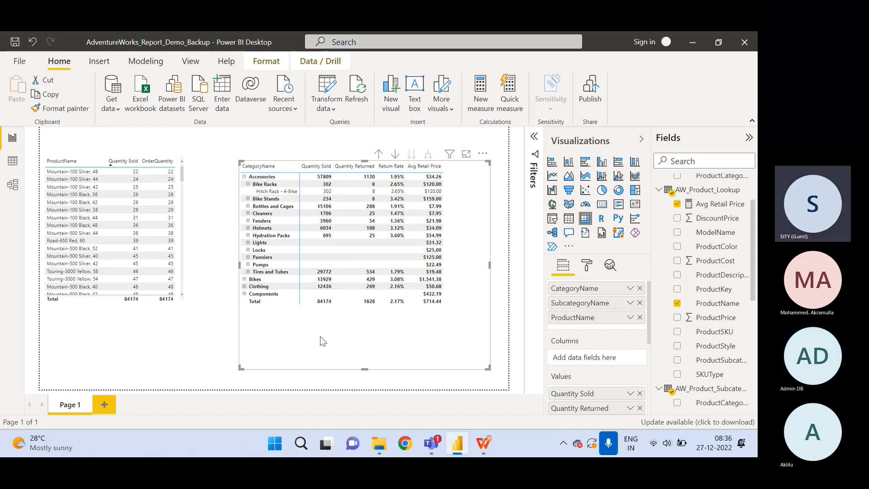
{"action": "left_click", "coordinate": [248, 184]}
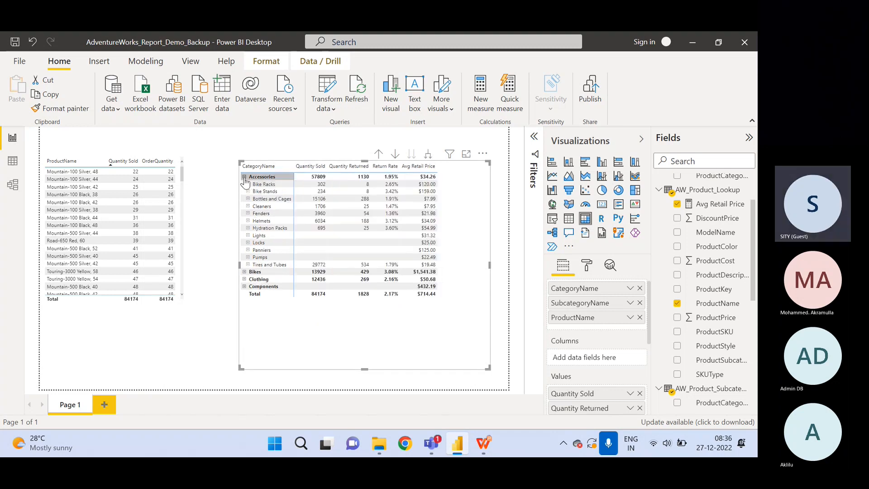
Collapse Accessories in the matrix and look through the matrix's additional options, including the fields available for sorting.
{"action": "left_click", "coordinate": [244, 177]}
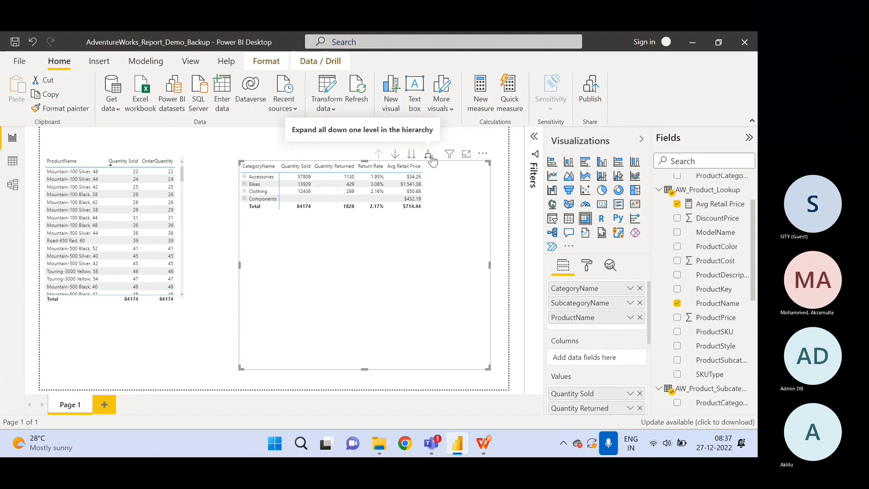
{"action": "left_click", "coordinate": [483, 154]}
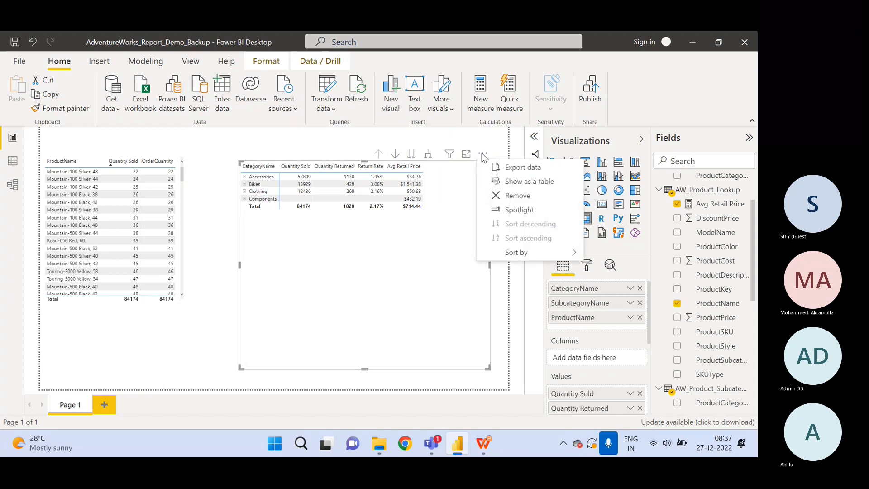
{"action": "key", "text": "Escape"}
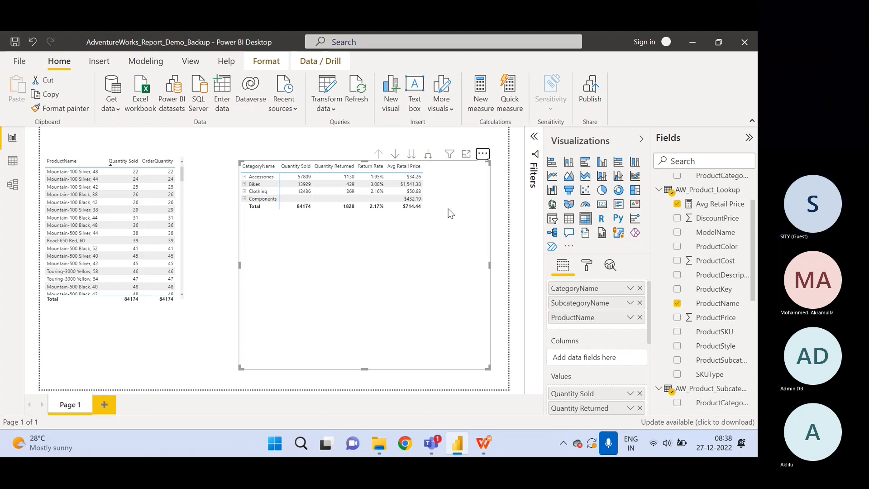
{"action": "left_click", "coordinate": [482, 154]}
{"action": "mouse_move", "coordinate": [516, 258]}
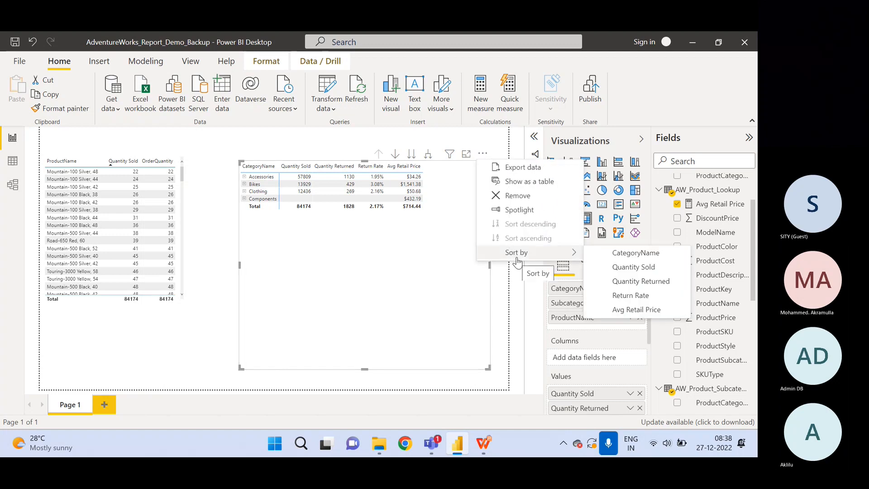
{"action": "left_click", "coordinate": [389, 276]}
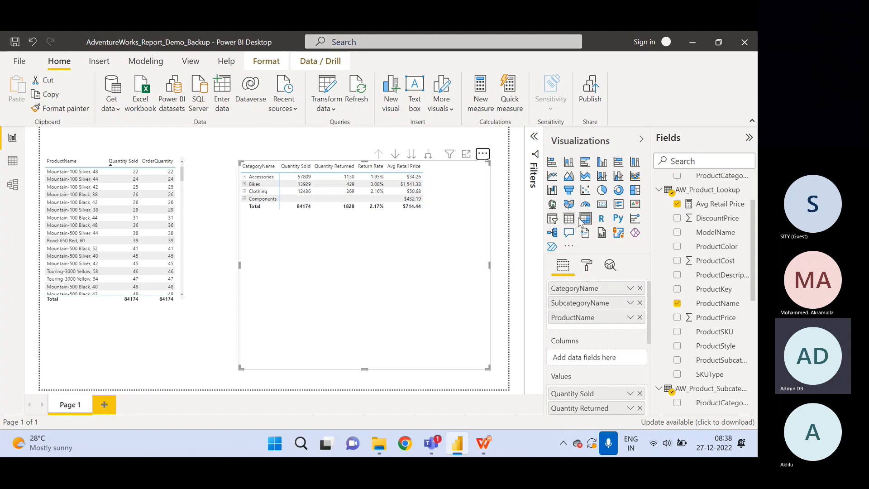
Convert the matrix to a pie chart to view its axis sorting options, and change it back to a matrix.
{"action": "left_click", "coordinate": [602, 190]}
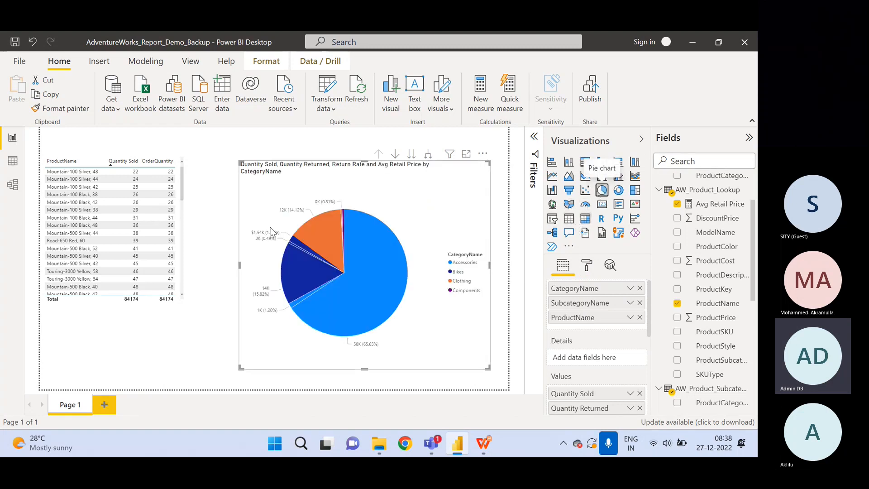
{"action": "left_click", "coordinate": [483, 154]}
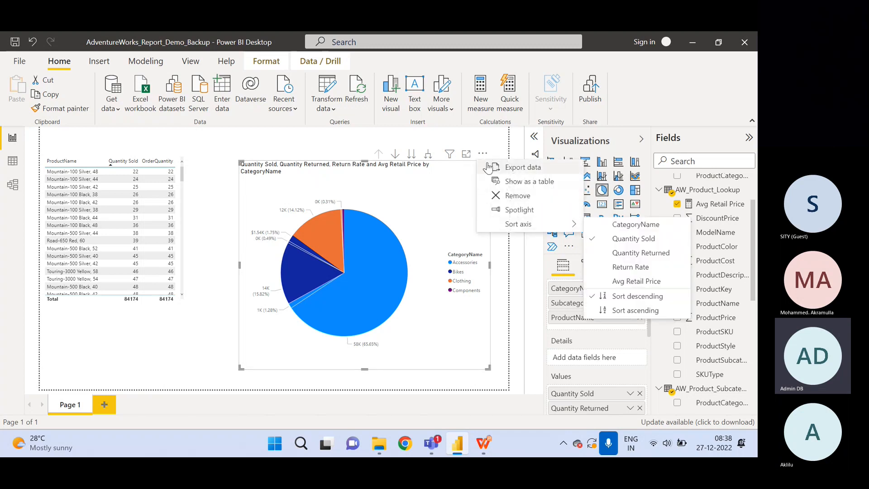
{"action": "left_click", "coordinate": [439, 222]}
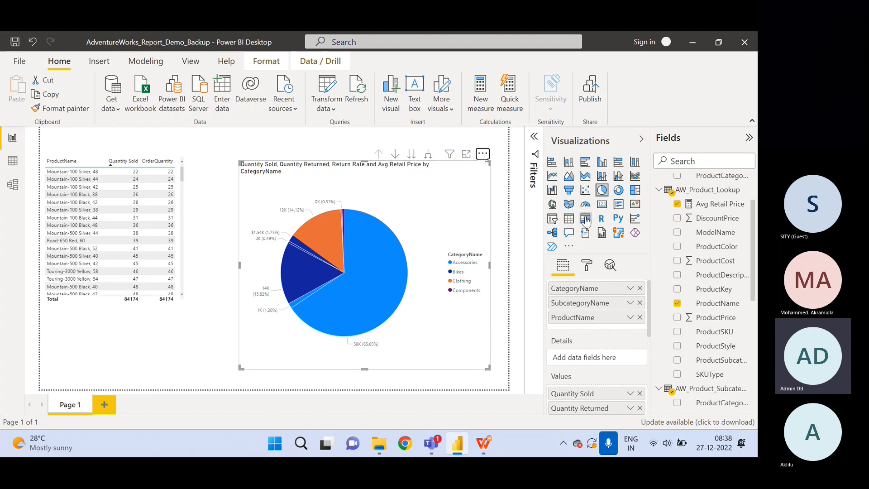
{"action": "left_click", "coordinate": [586, 219]}
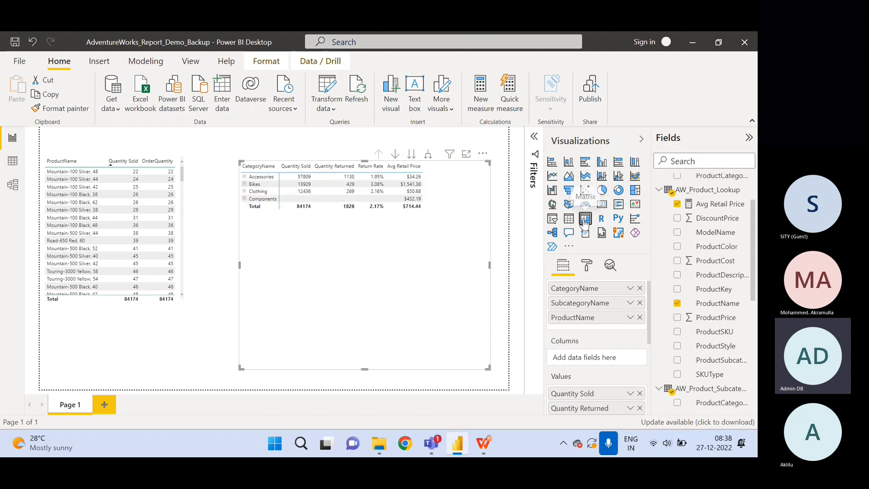
{"action": "left_click", "coordinate": [225, 299]}
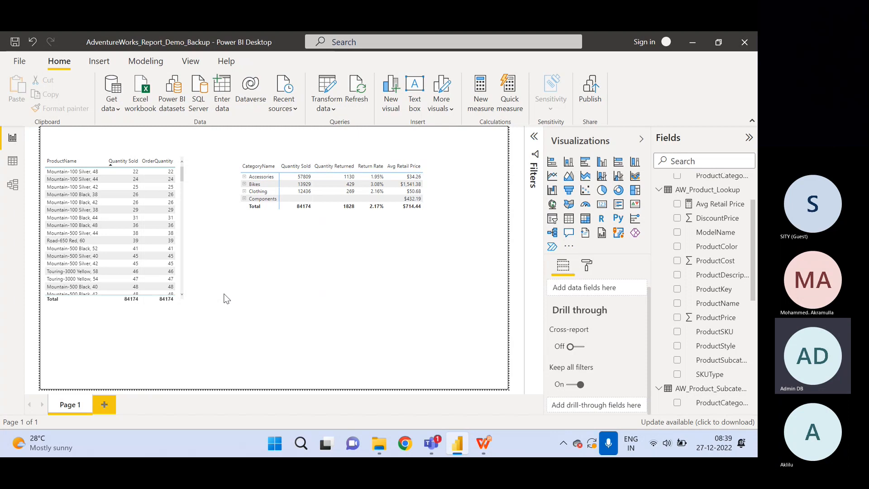
Examine the context options of the category matrix, including its copy choices, and leave without choosing any.
{"action": "left_click", "coordinate": [334, 268]}
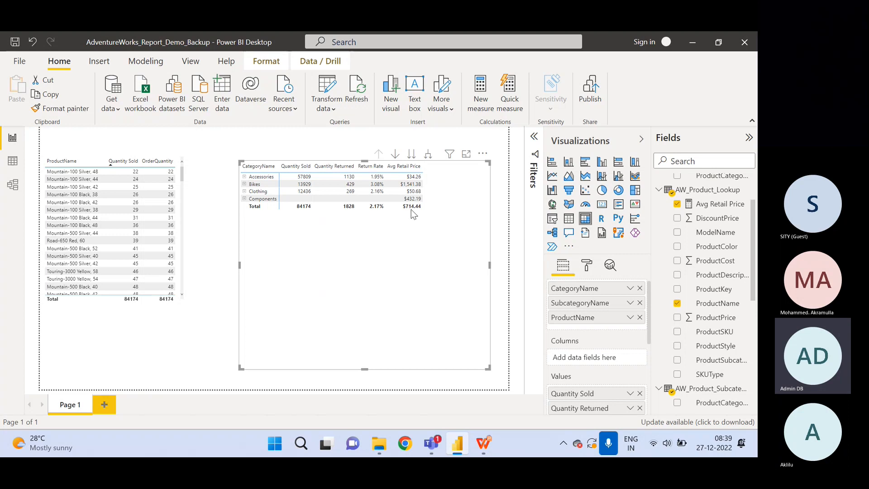
{"action": "right_click", "coordinate": [372, 275]}
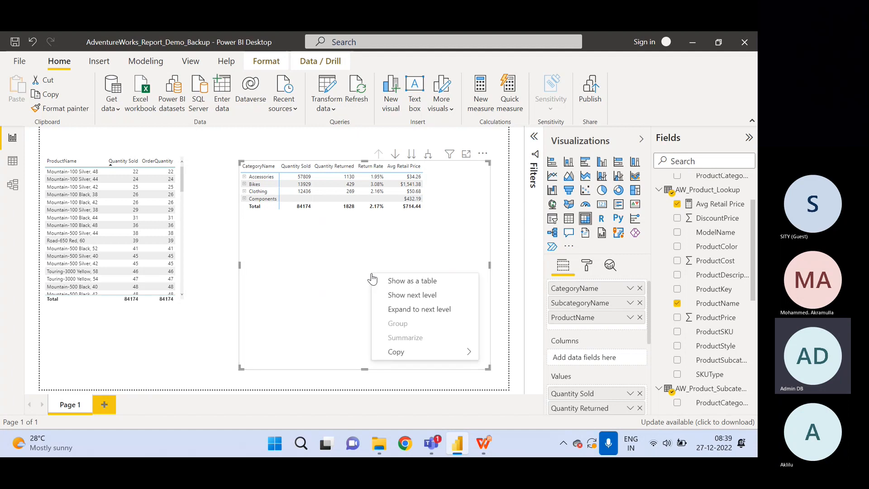
{"action": "mouse_move", "coordinate": [445, 352]}
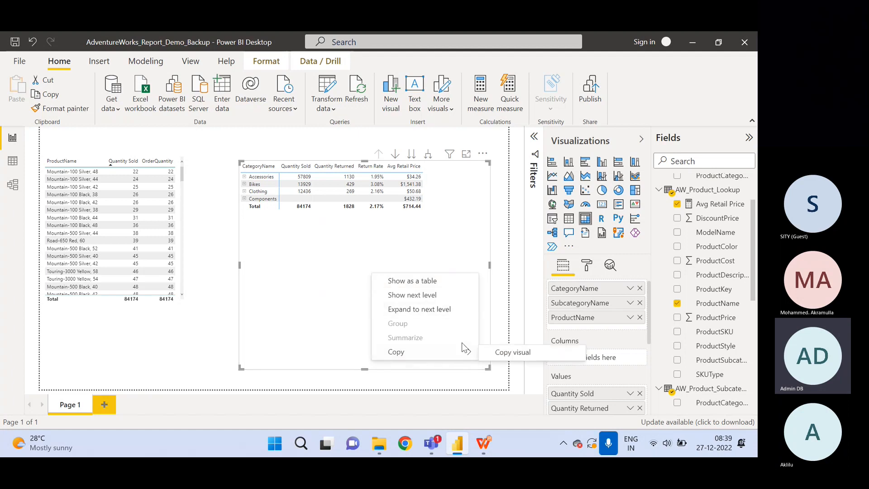
{"action": "left_click", "coordinate": [330, 292]}
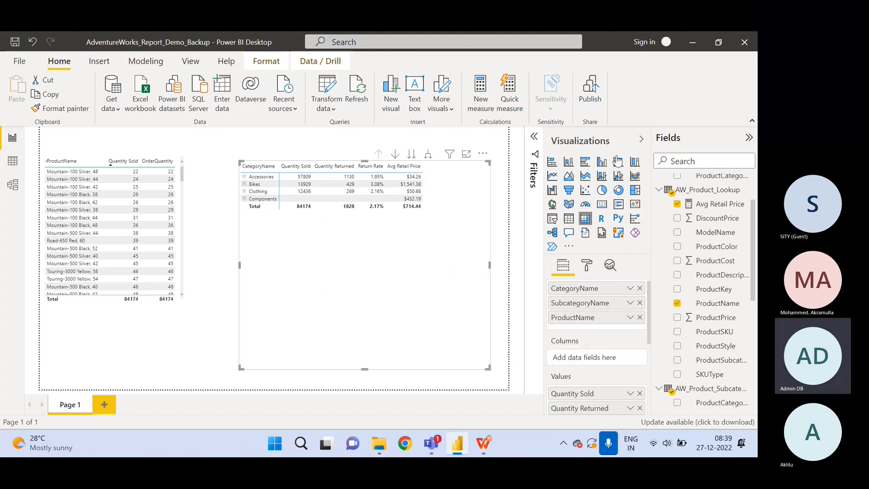
Convert the matrix to a filled map to compare its available options, and change it back to a matrix.
{"action": "left_click", "coordinate": [569, 204]}
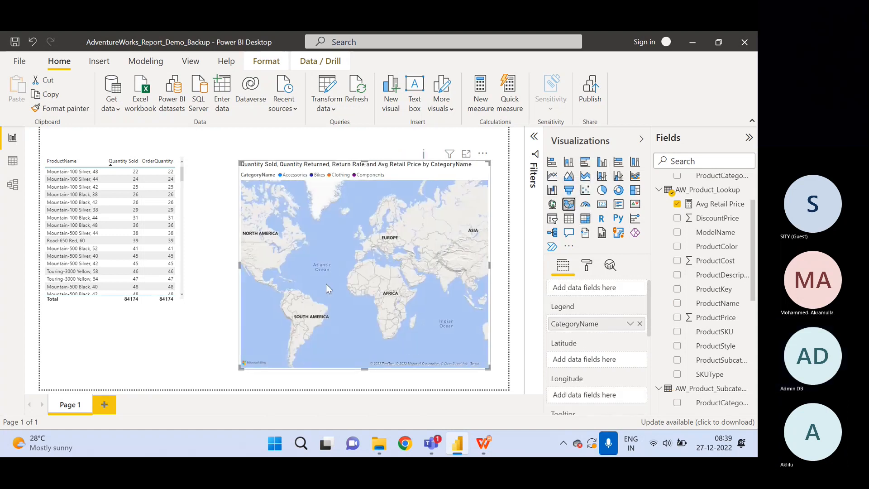
{"action": "right_click", "coordinate": [381, 273]}
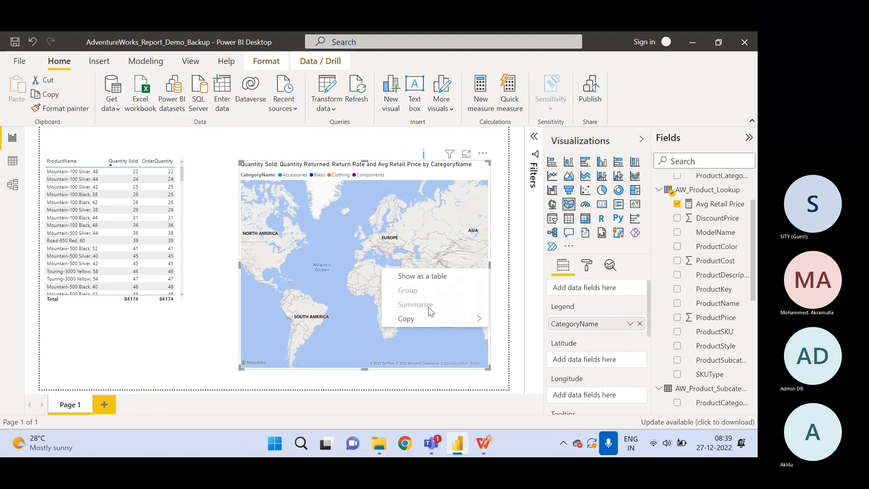
{"action": "left_click", "coordinate": [484, 154]}
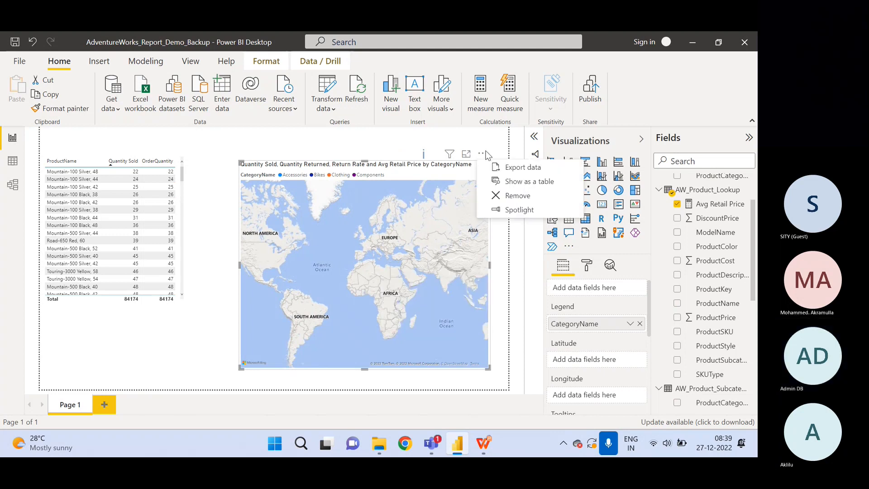
{"action": "left_click", "coordinate": [504, 281]}
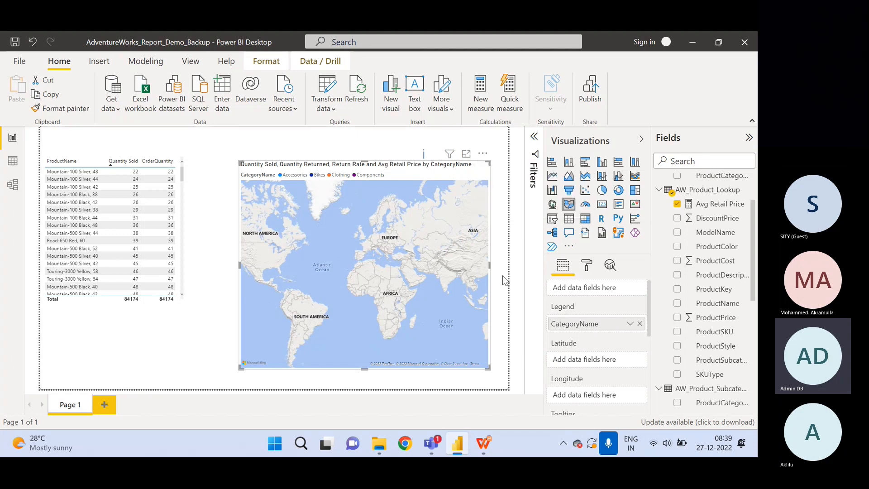
{"action": "left_click", "coordinate": [586, 220]}
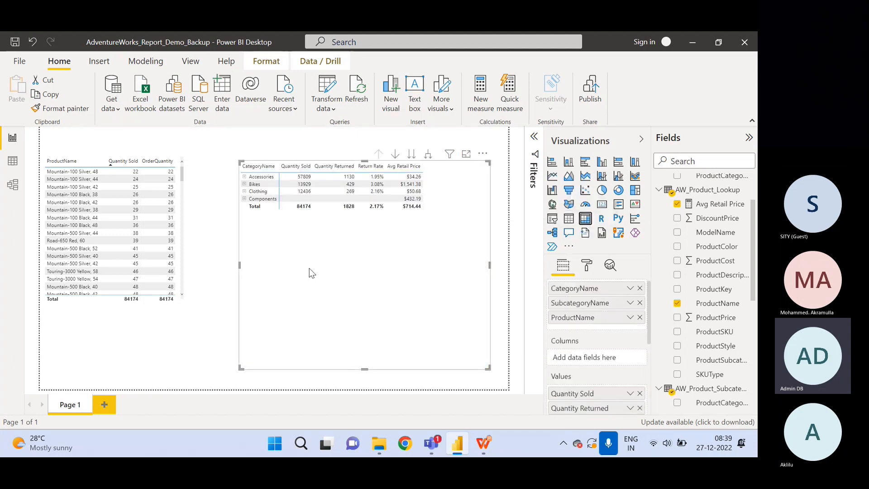
Shrink the category matrix's height and width to fit closely around its rows and columns, and deselect it.
{"action": "left_click_drag", "start_coordinate": [364, 368], "coordinate": [363, 249]}
{"action": "left_click_drag", "start_coordinate": [489, 206], "coordinate": [438, 206]}
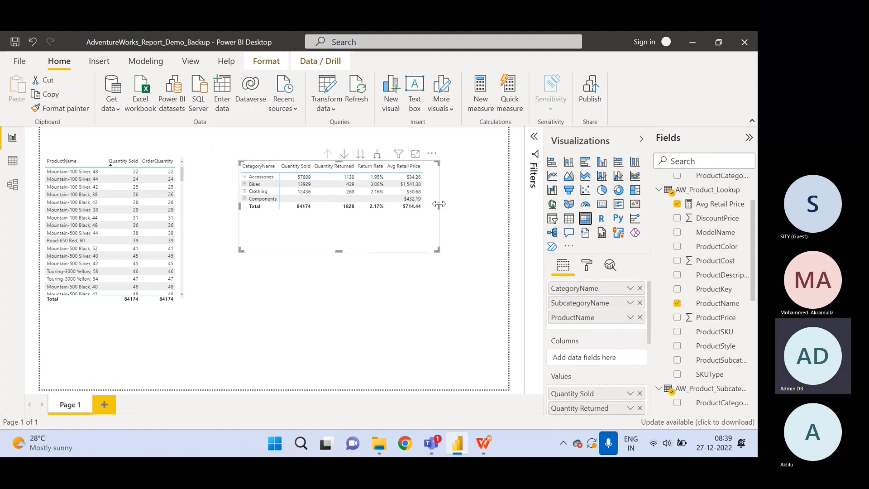
{"action": "left_click", "coordinate": [387, 283]}
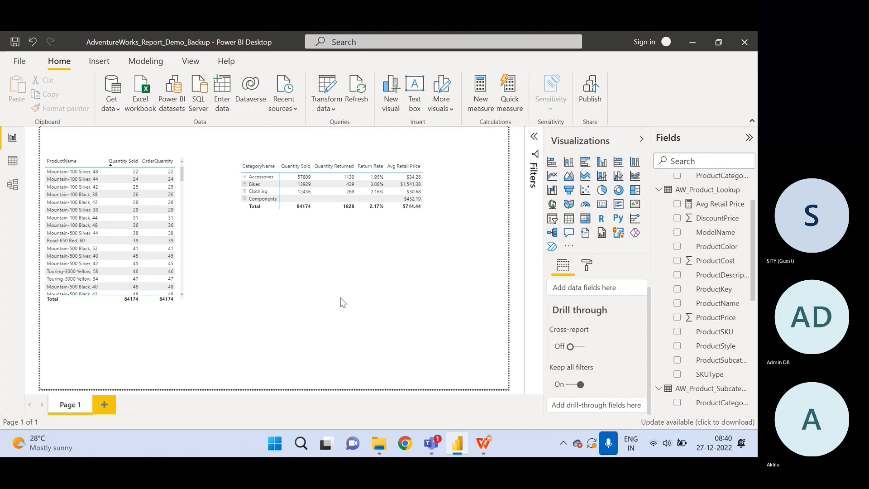
Switch to the Teams meeting window to check its participants, minimizing it and bringing it back.
{"action": "left_click", "coordinate": [432, 443]}
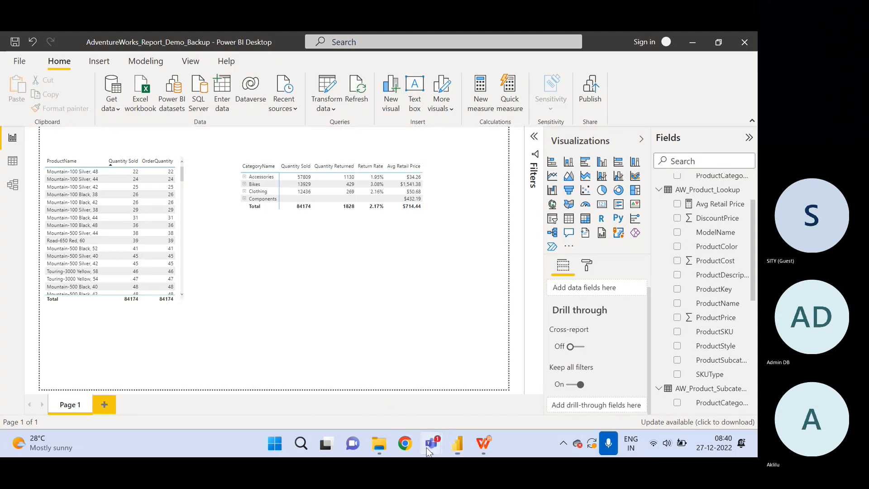
{"action": "left_click", "coordinate": [427, 365]}
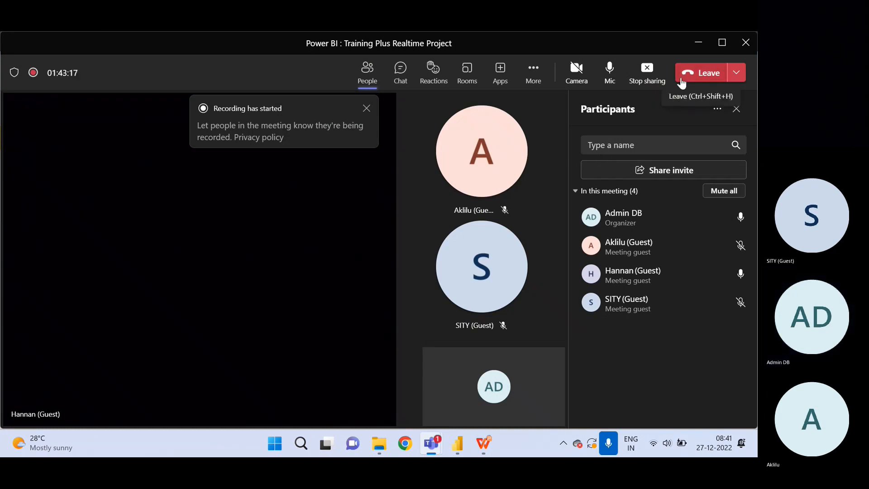
{"action": "left_click", "coordinate": [698, 45]}
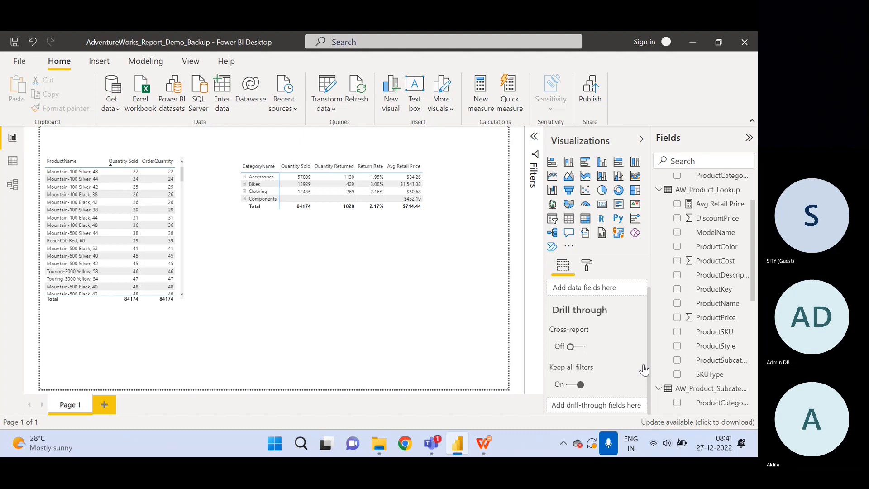
{"action": "key", "text": "alt+Tab"}
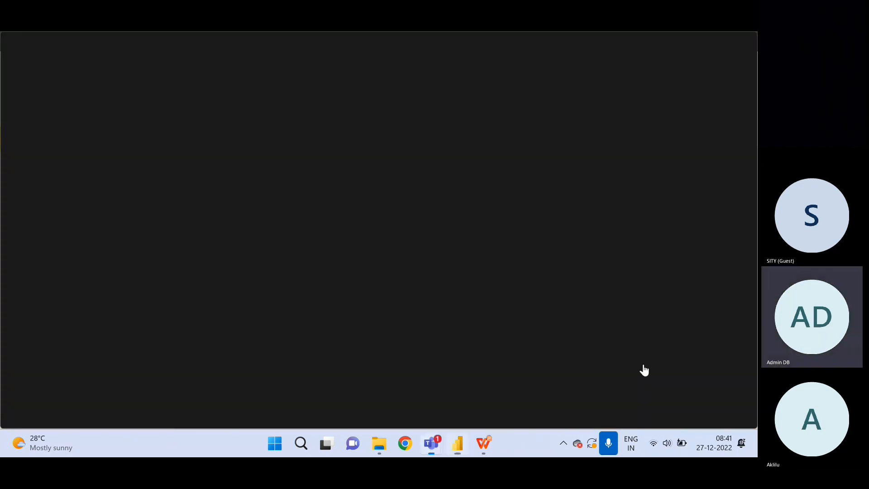